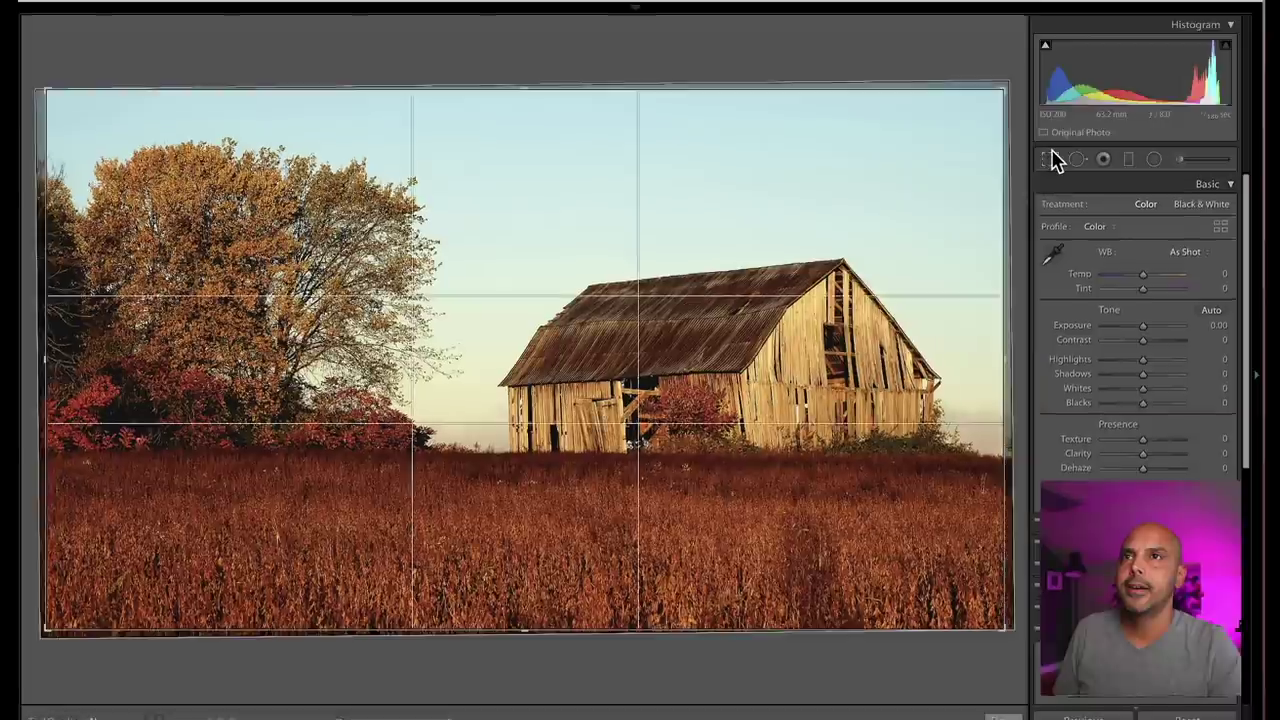
Crop the barn photo to the 2 x 3 / 4 x 6 aspect ratio, shifting the frame toward the barn and trimming the tree
mouse_move(46, 371)
mouse_down()
mouse_move(117, 357)
mouse_move(109, 369)
mouse_move(46, 360)
mouse_move(137, 420)
mouse_move(183, 426)
mouse_move(46, 360)
mouse_up()
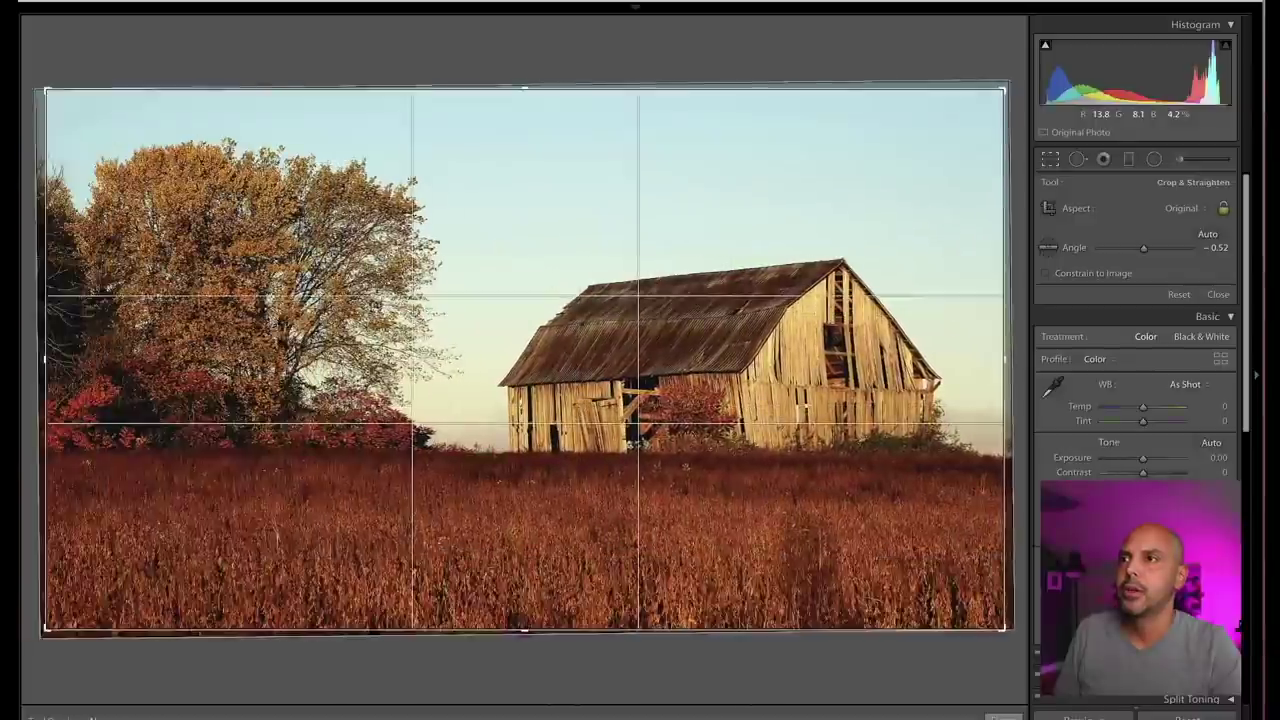
key(Return)
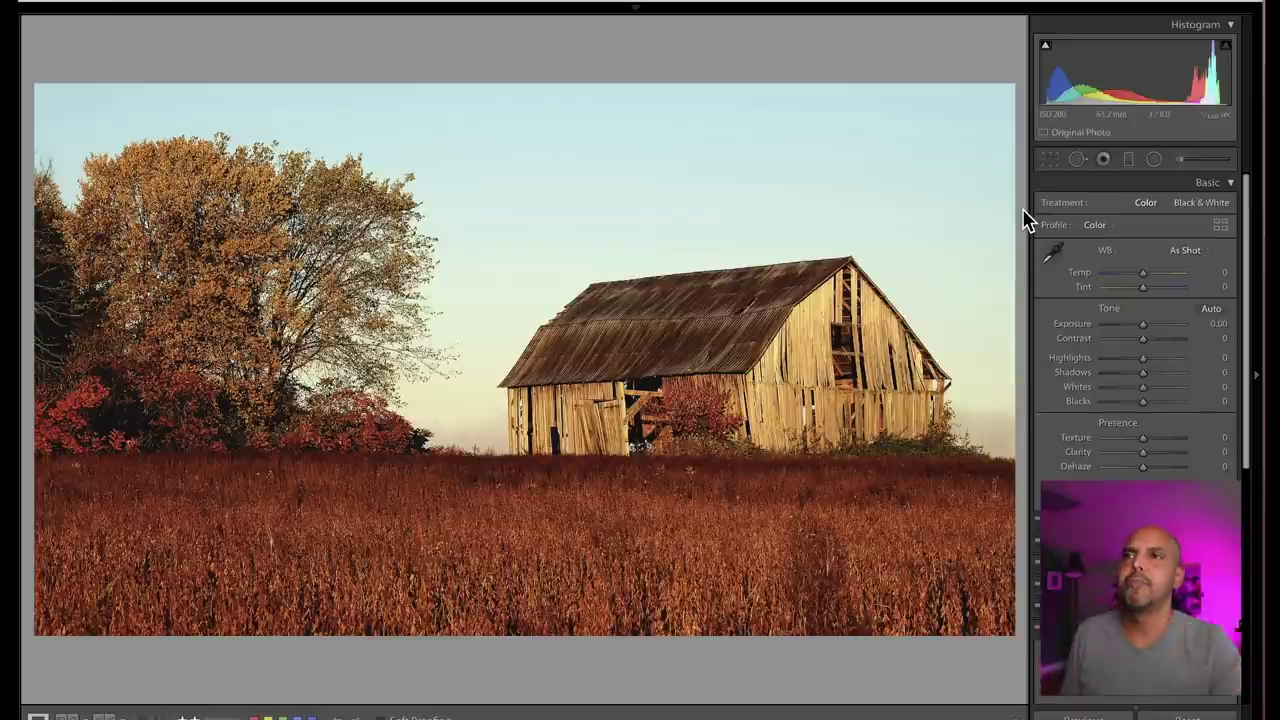
click(1050, 160)
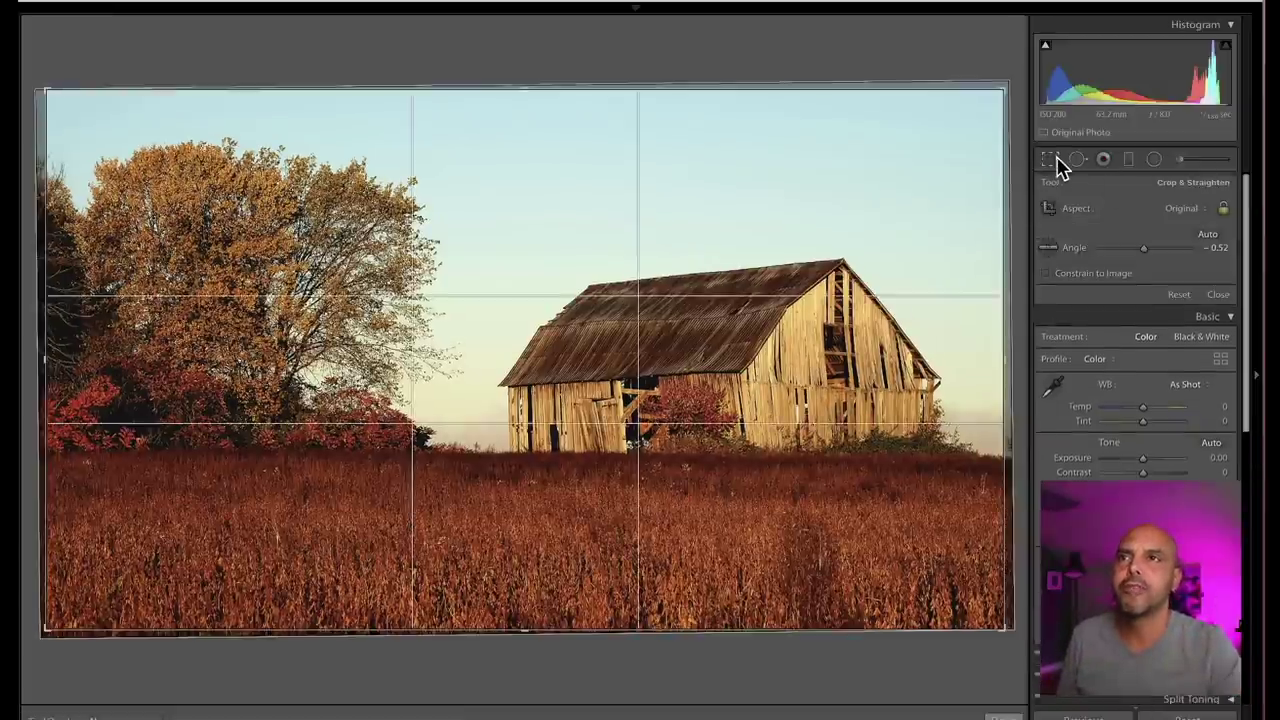
click(1186, 211)
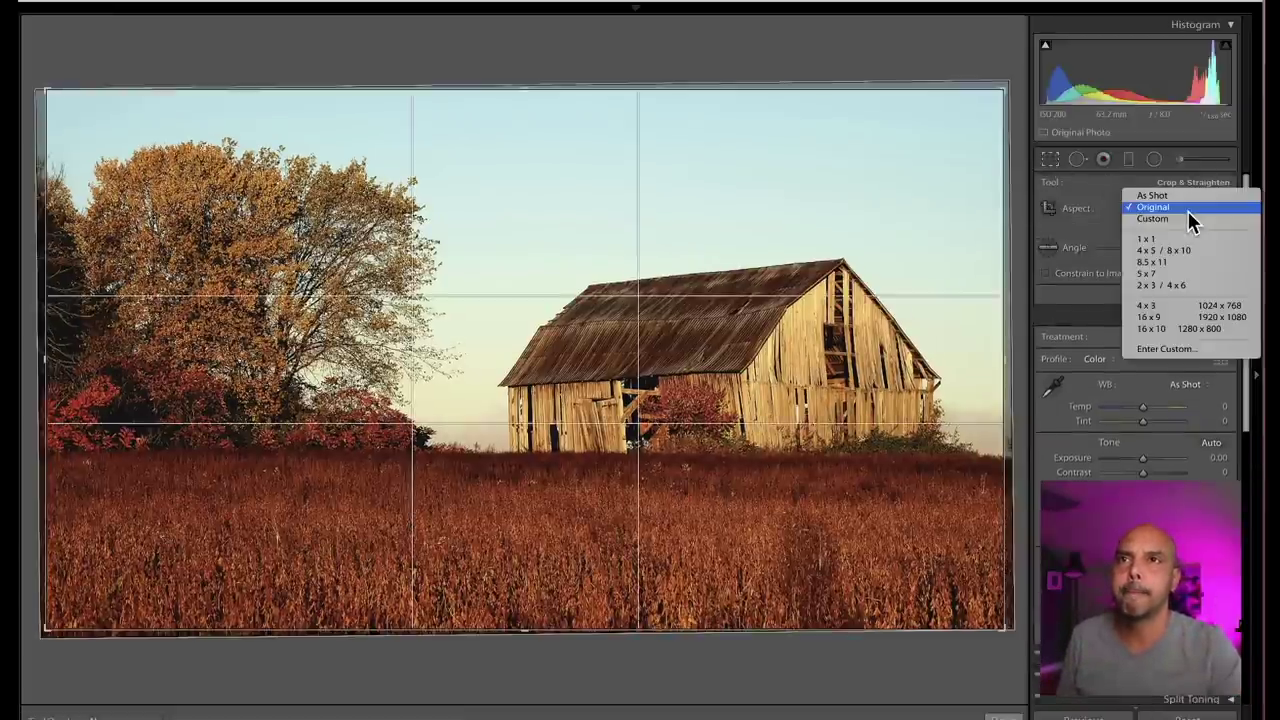
click(1209, 285)
drag(886, 277, 266, 277)
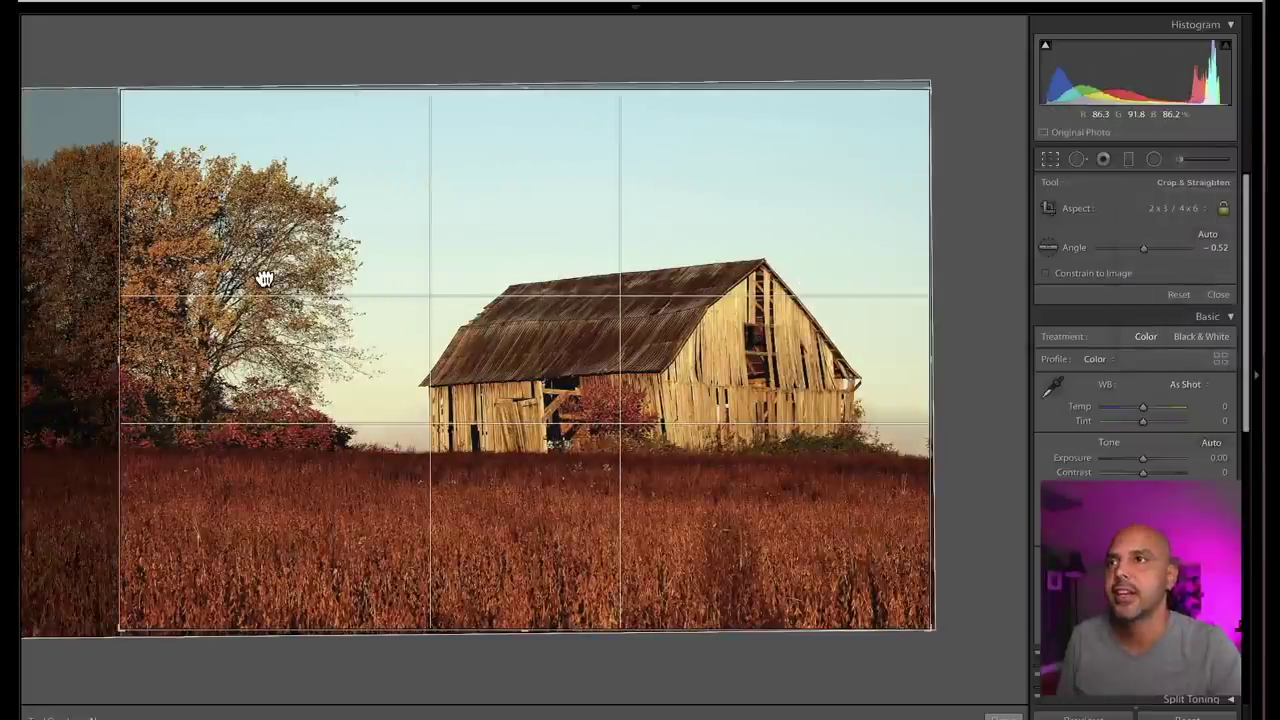
drag(675, 104, 674, 106)
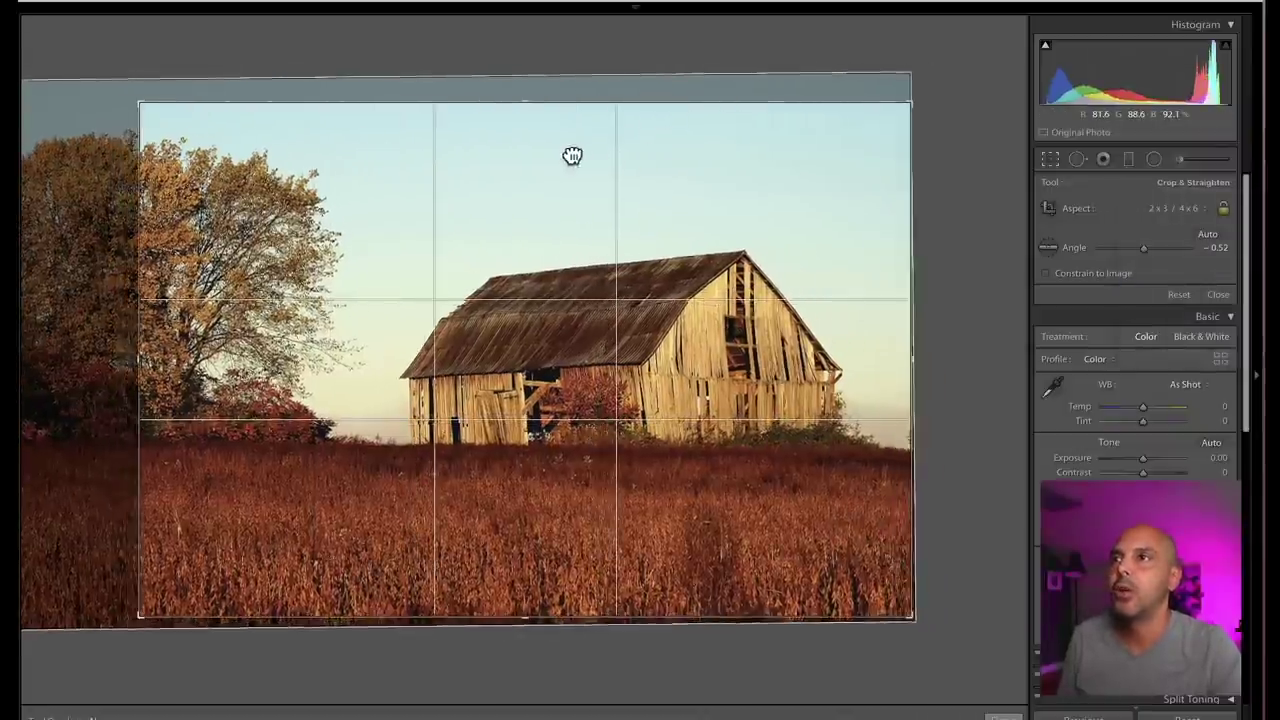
key(Return)
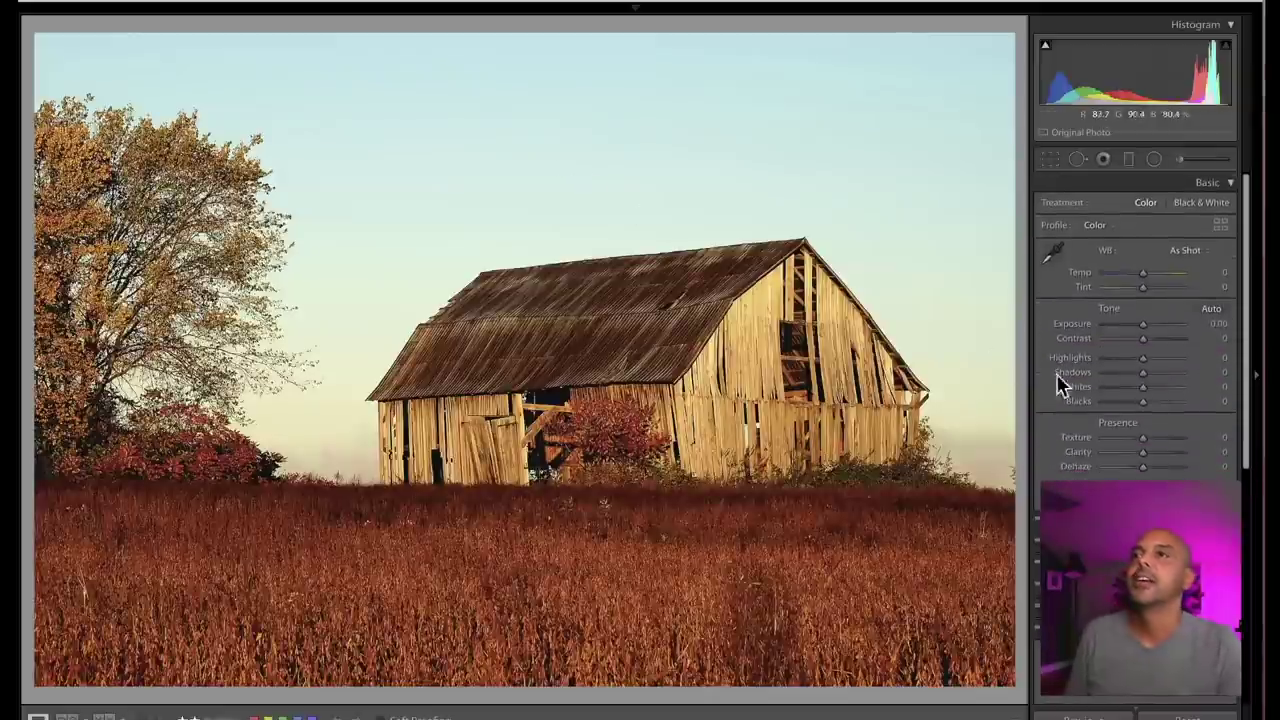
Straighten the barn photo to an angle of -0.41 and reposition the crop to leave more sky above the roof
click(1050, 160)
drag(1046, 166, 1010, 190)
drag(723, 257, 708, 294)
key(Return)
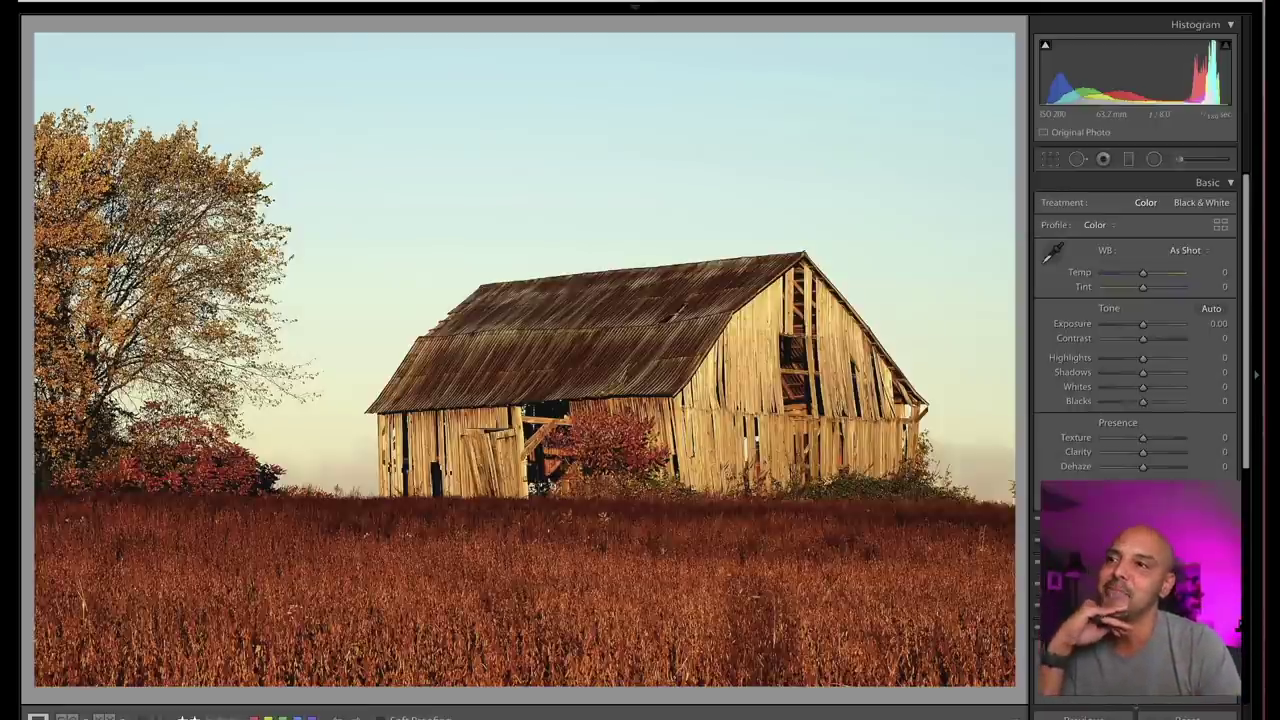
Tighten the crop around the barn, trimming some of the sky above it
click(1050, 159)
drag(706, 340, 705, 323)
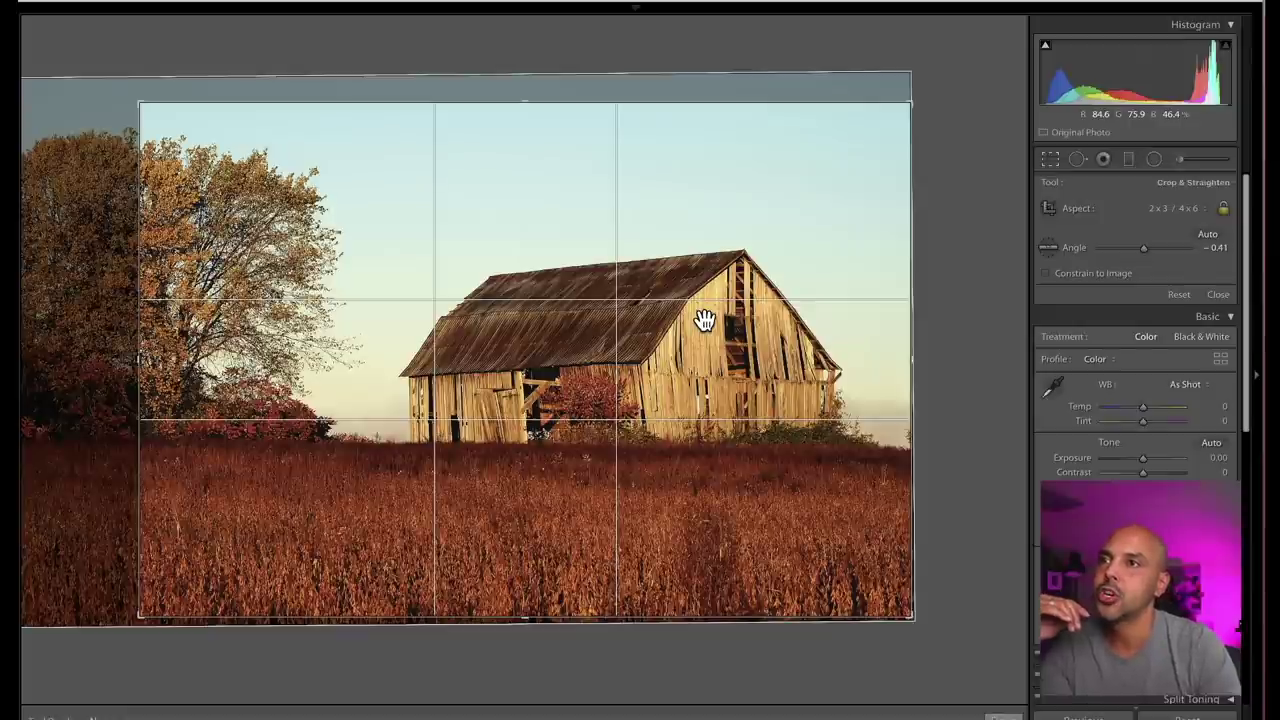
key(ctrl+z)
drag(905, 360, 922, 330)
key(Return)
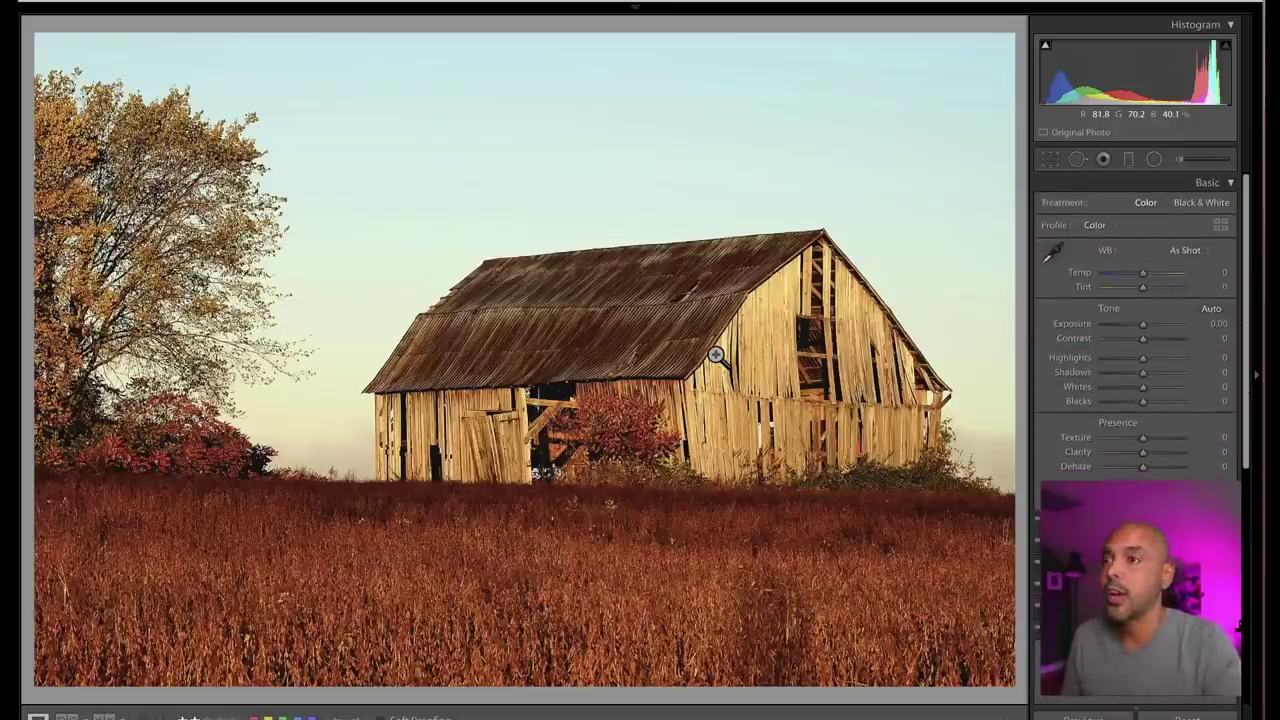
Switch to the park bench photo and examine the bench and bicycle up close
key(Right)
click(716, 355)
click(716, 355)
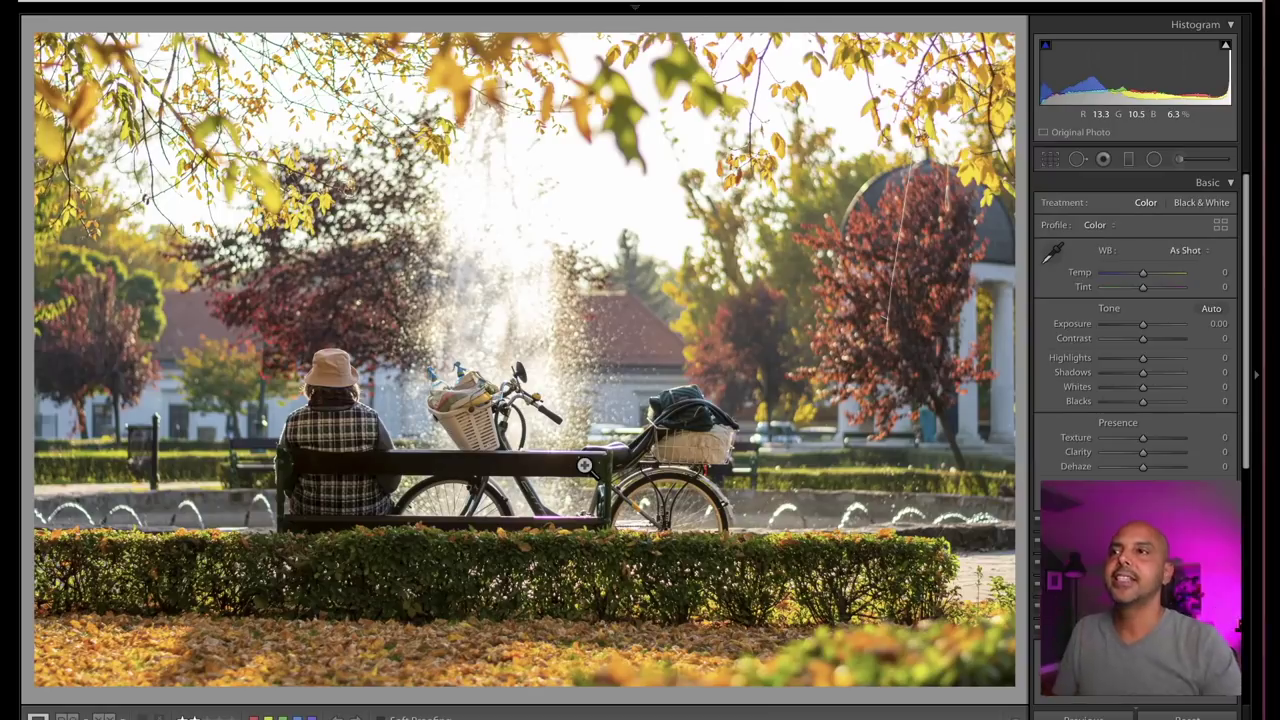
click(578, 491)
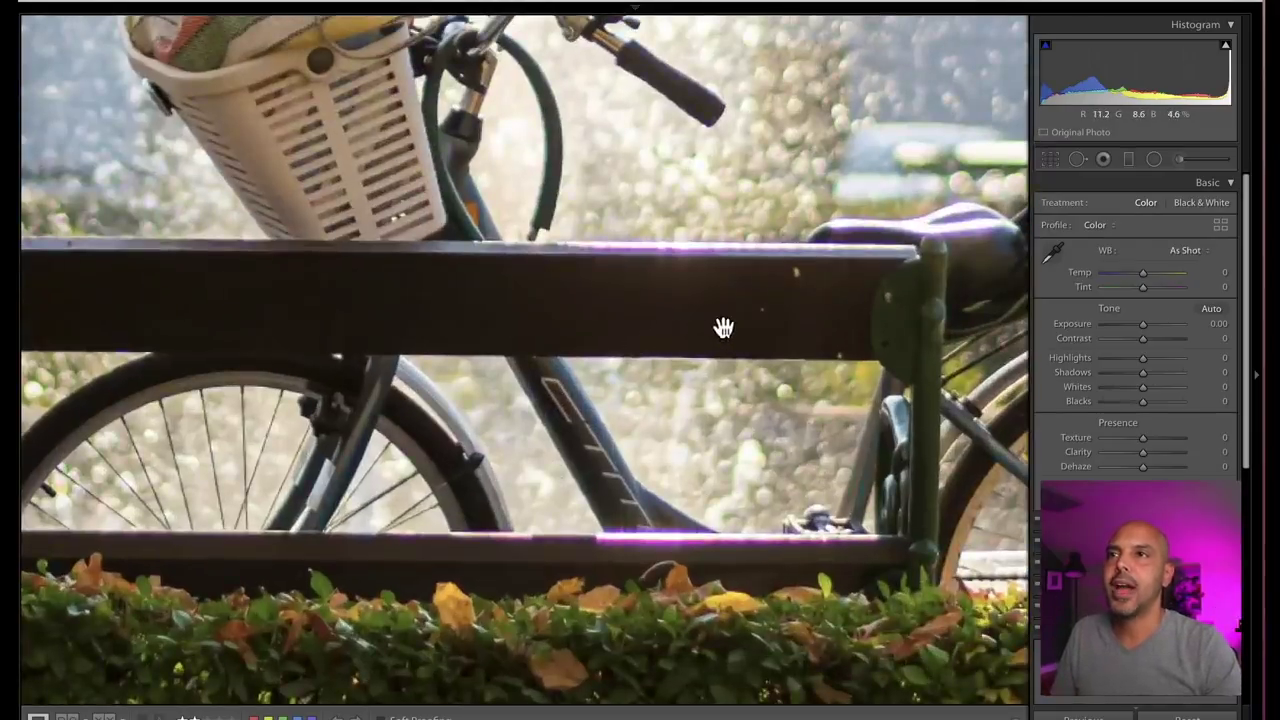
click(723, 328)
Straighten the park bench photo to an angle of -0.57 and crop it tighter in the original aspect ratio
click(1050, 162)
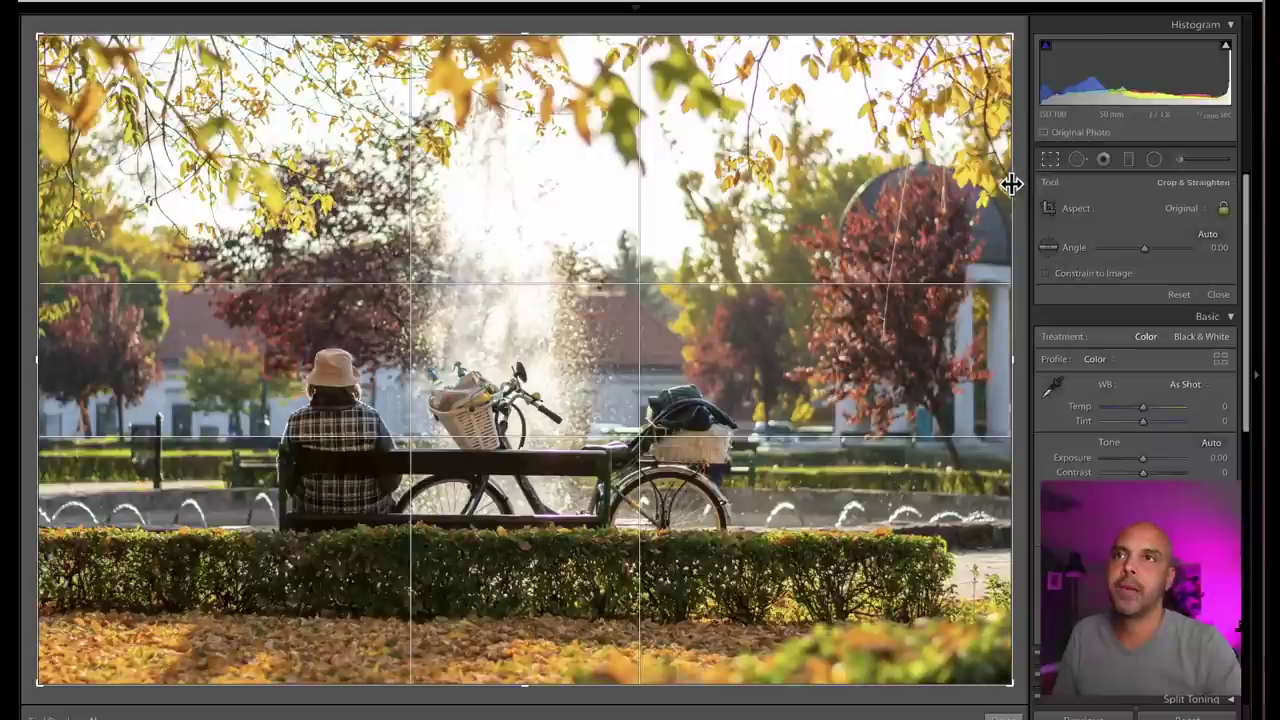
mouse_move(1006, 183)
mouse_down()
mouse_move(951, 180)
mouse_move(1024, 180)
mouse_up()
key(Return)
click(1051, 159)
key(Return)
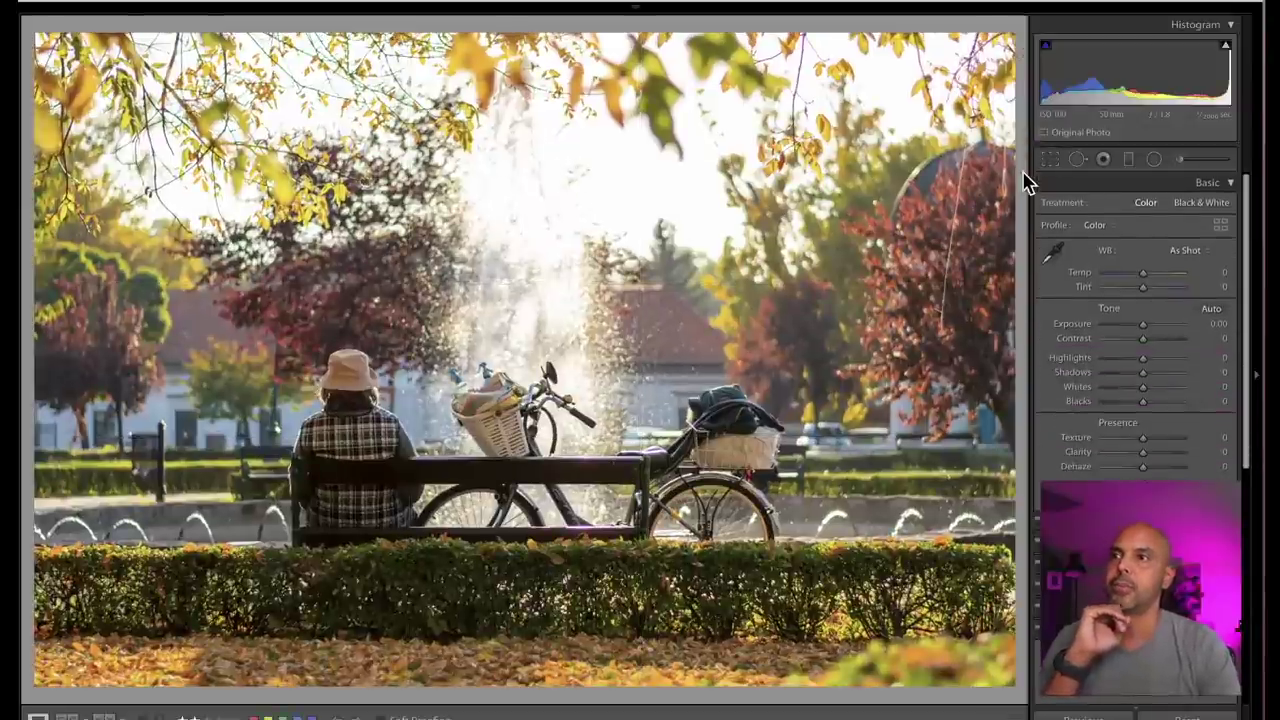
click(1049, 161)
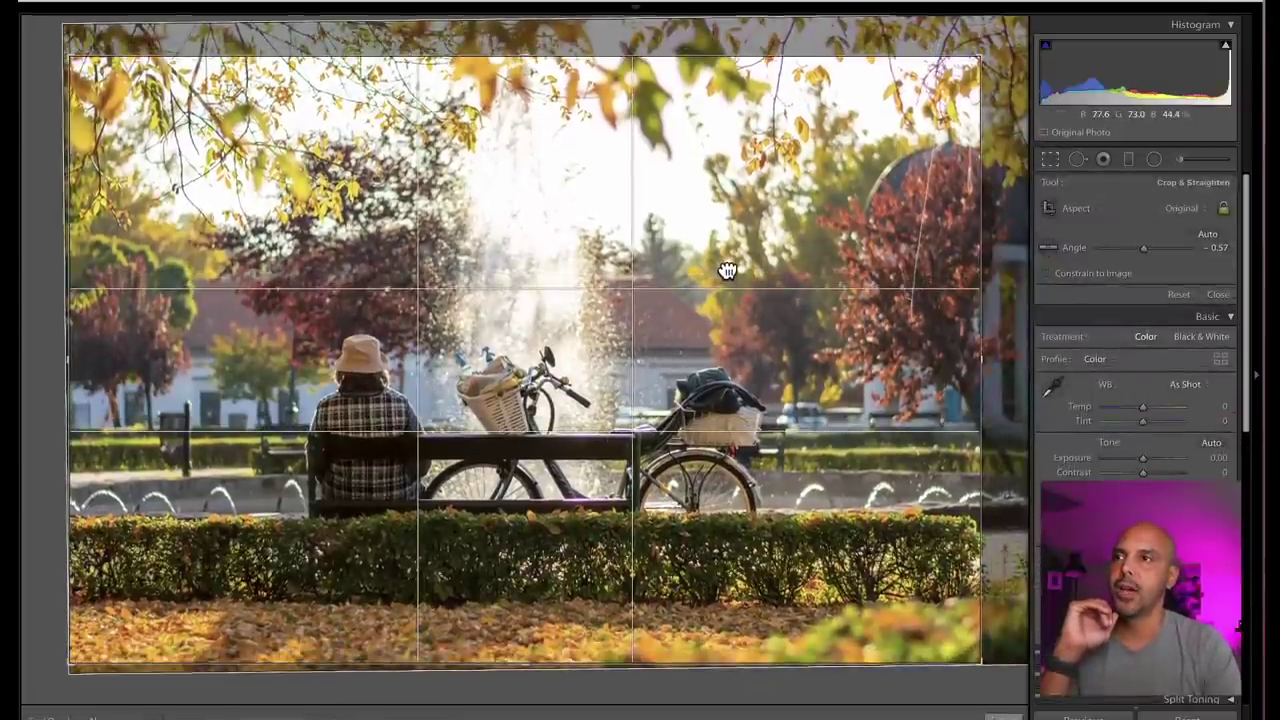
key(Return)
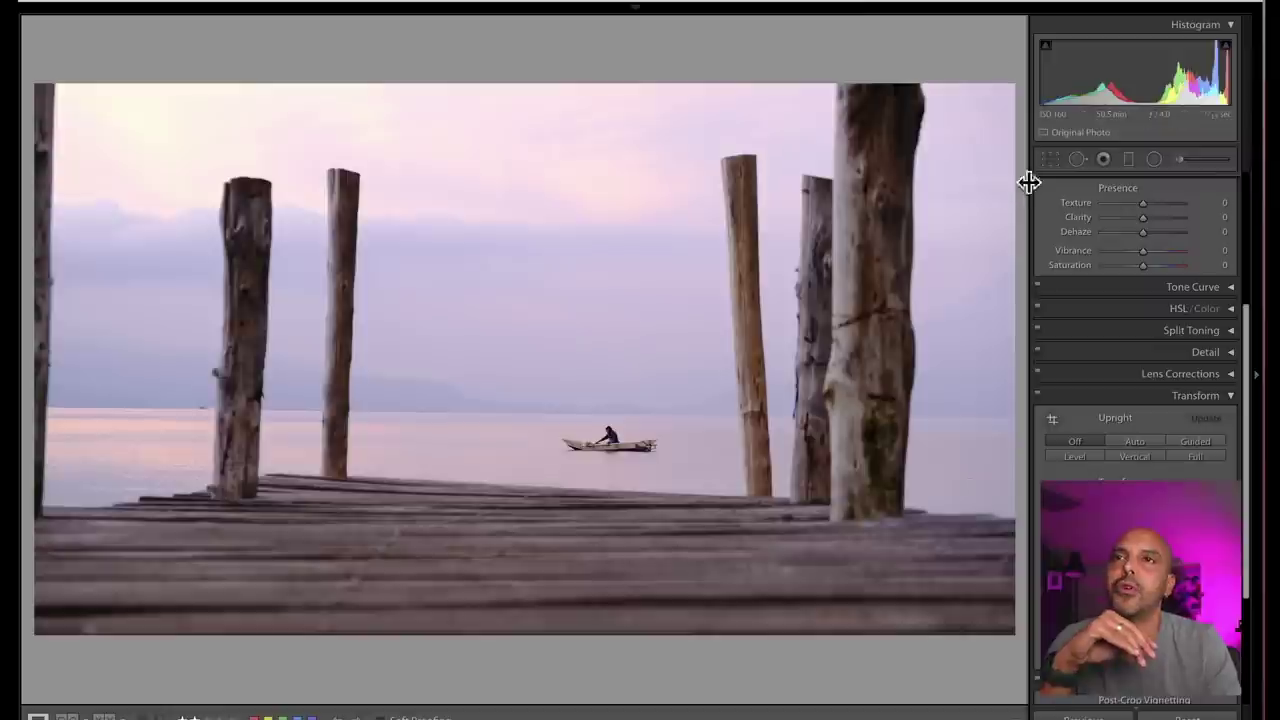
Set the pier photo's crop aspect ratio to 16 x 9 and unlock it for free resizing
click(1052, 160)
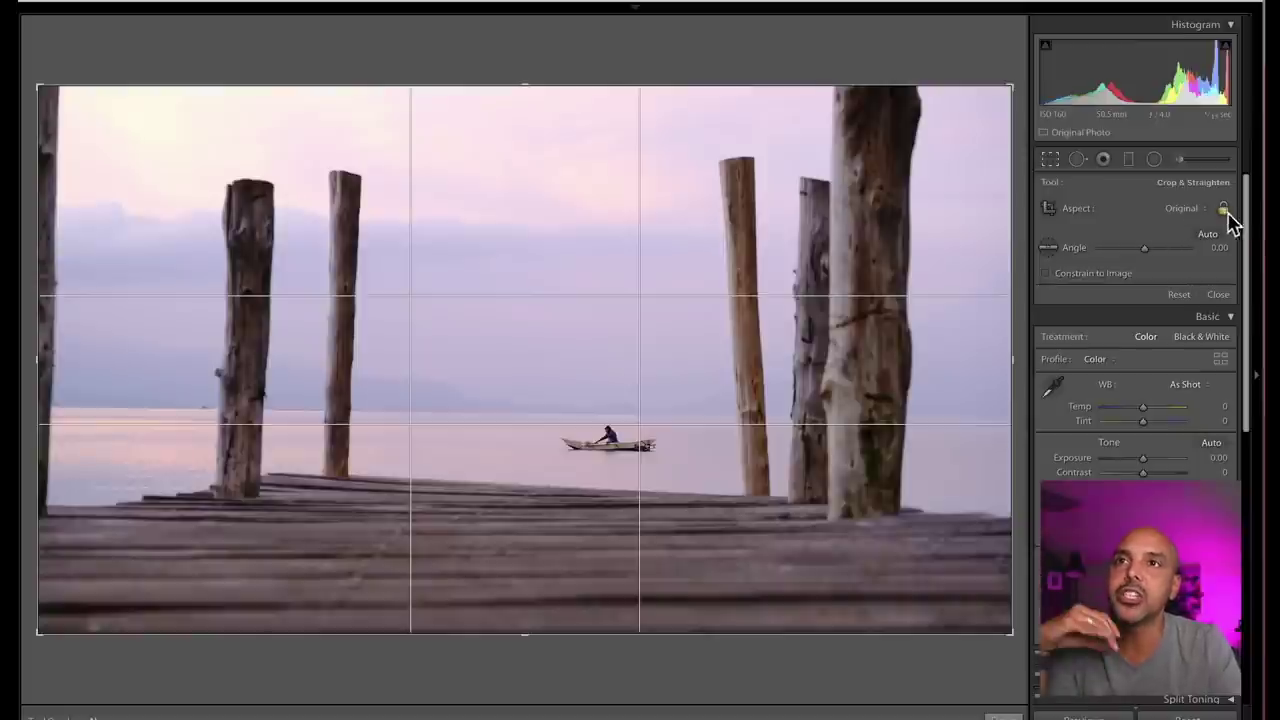
click(1195, 210)
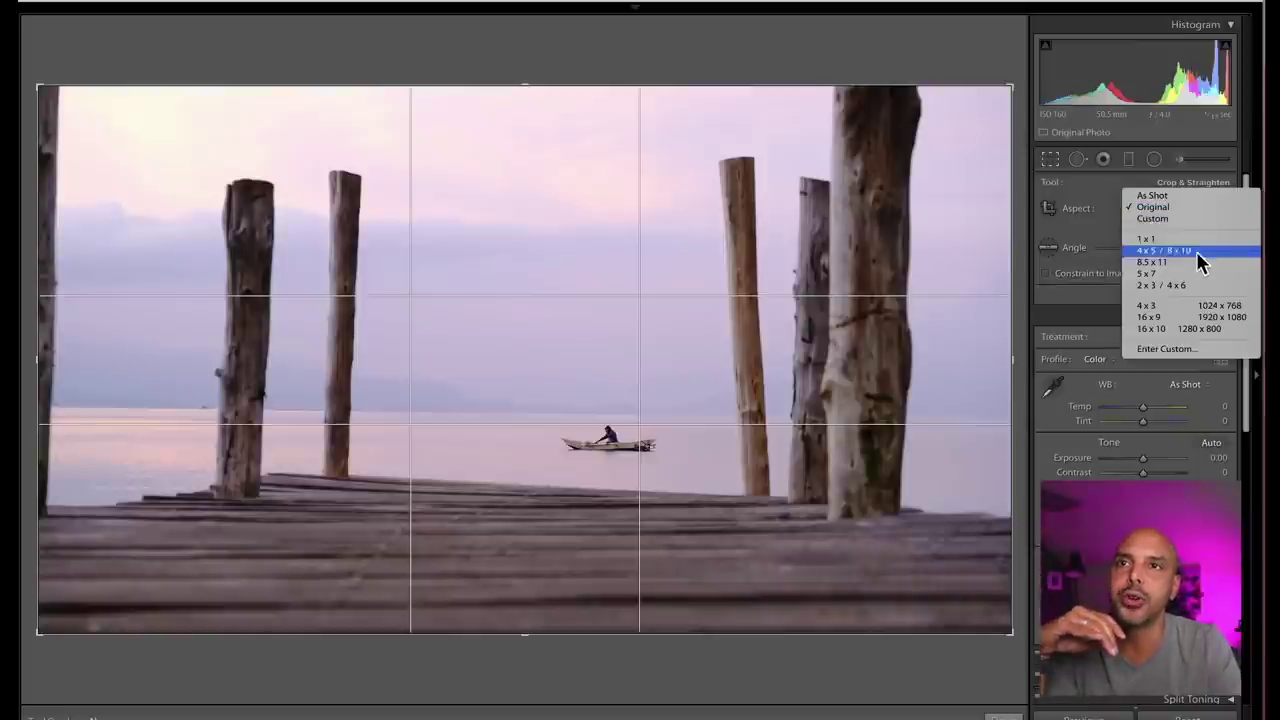
click(1217, 313)
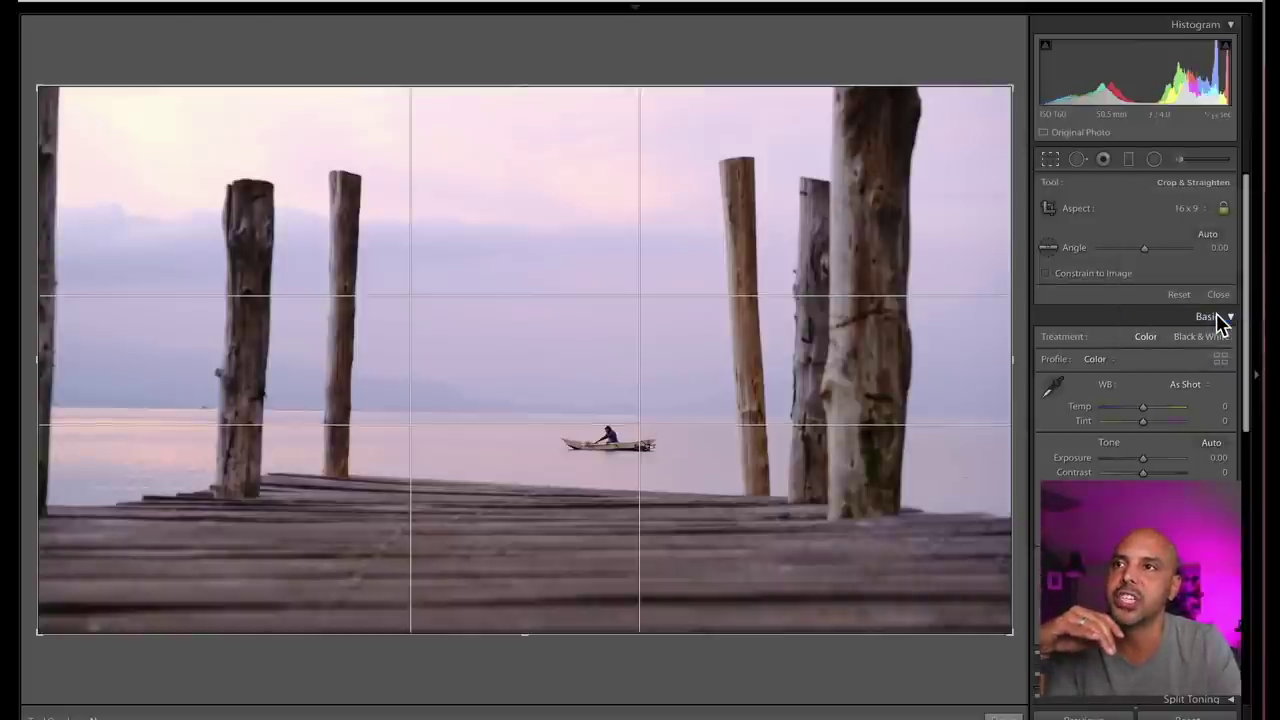
click(1193, 215)
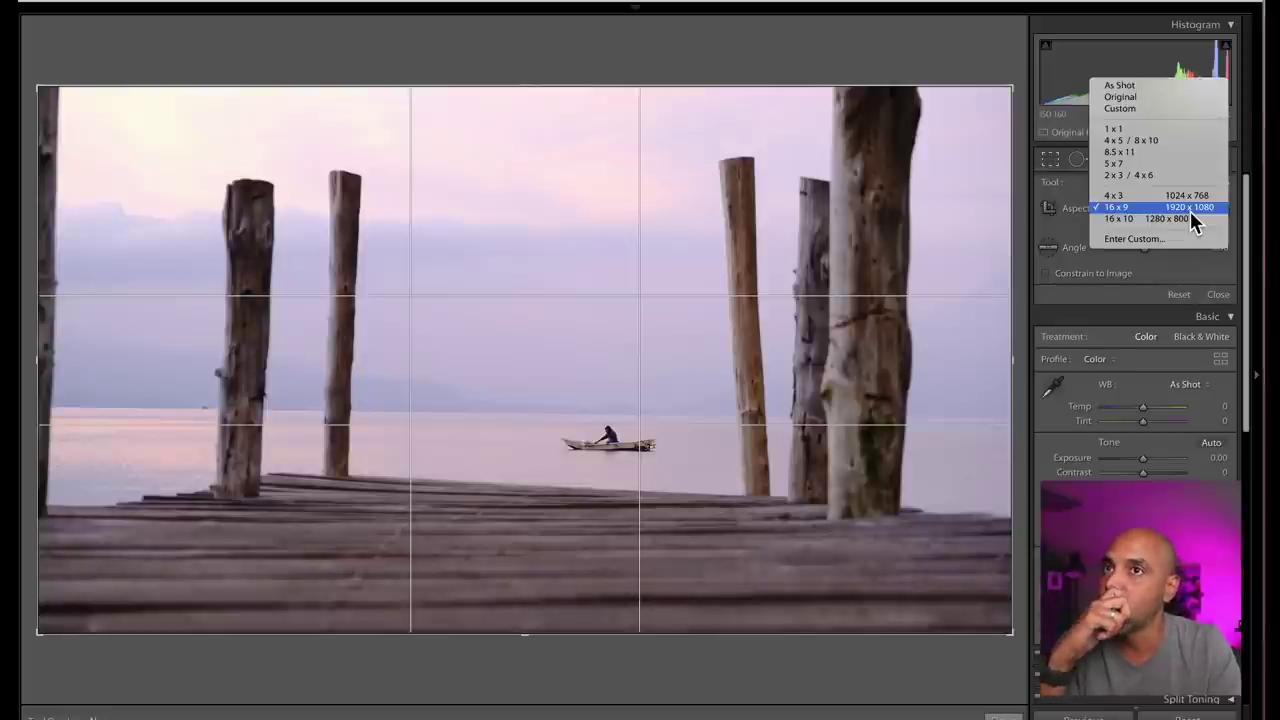
click(1218, 216)
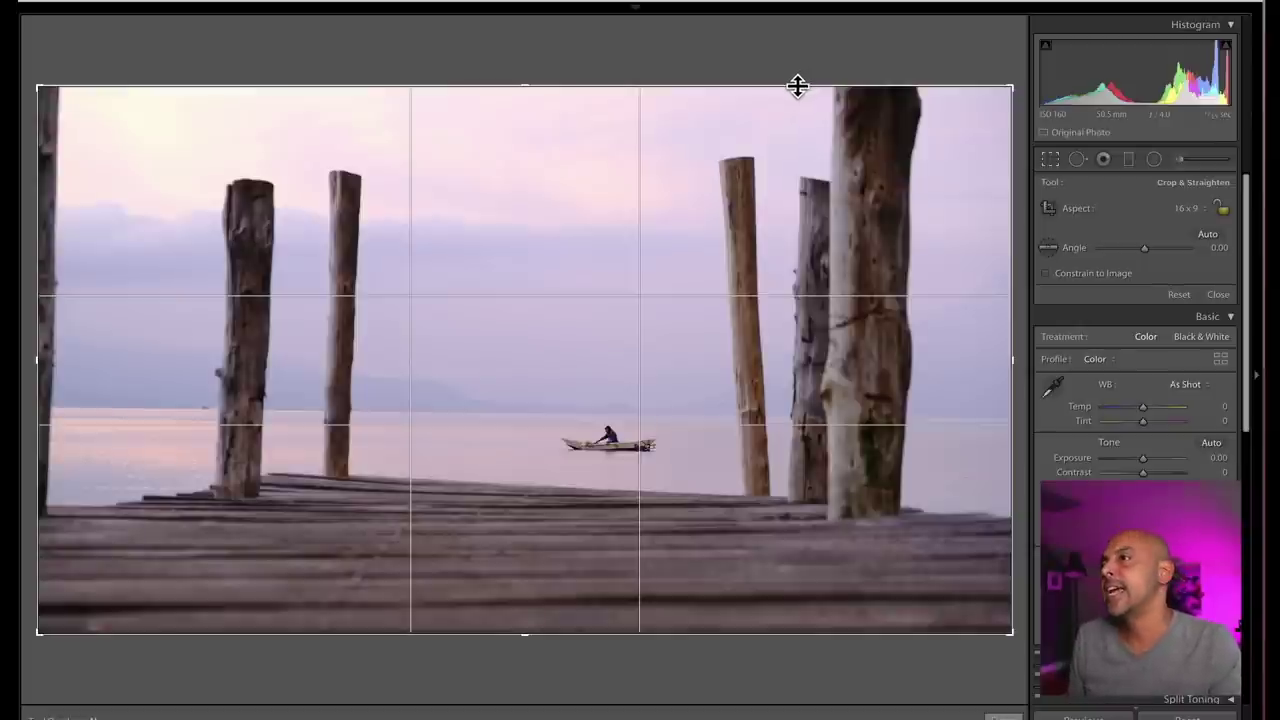
Crop the pier photo to a wide panoramic strip by trimming the sky and the front of the dock
drag(797, 86, 786, 178)
drag(727, 213, 724, 315)
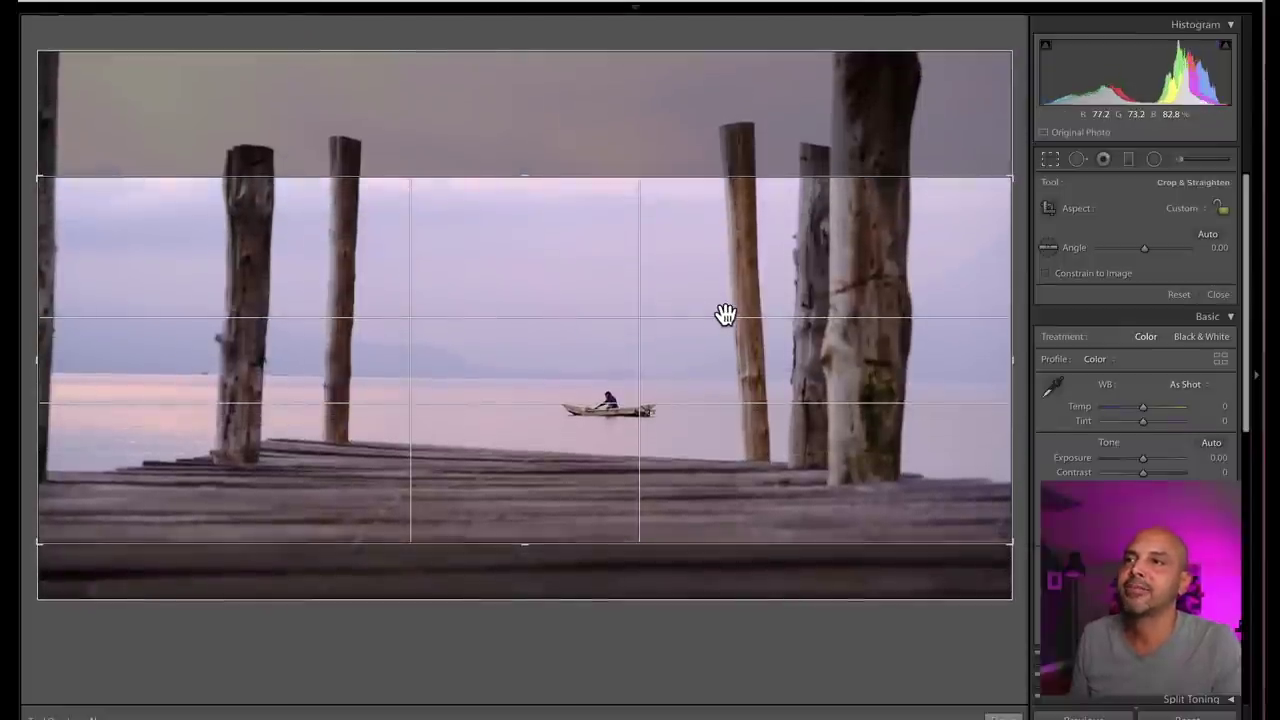
key(Return)
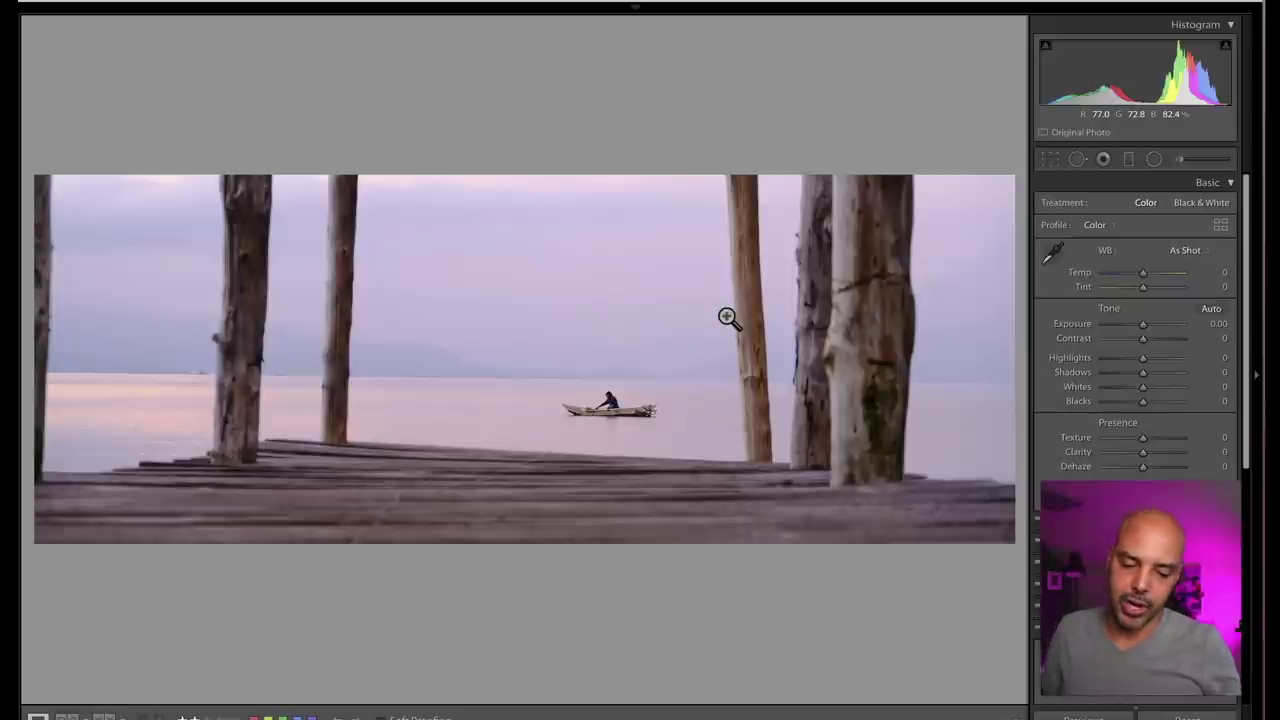
Crop the street photo in its original aspect ratio to exclude the lamp post and reduce the pavement foreground
key(Right)
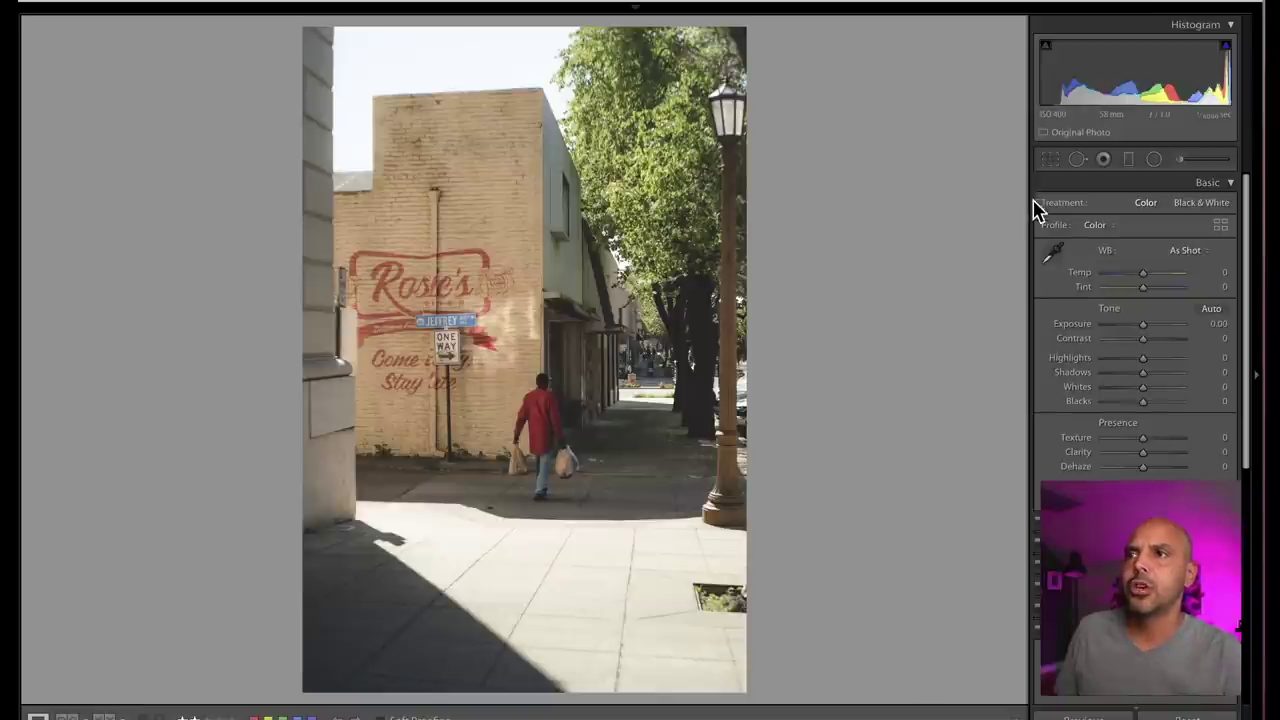
click(1050, 160)
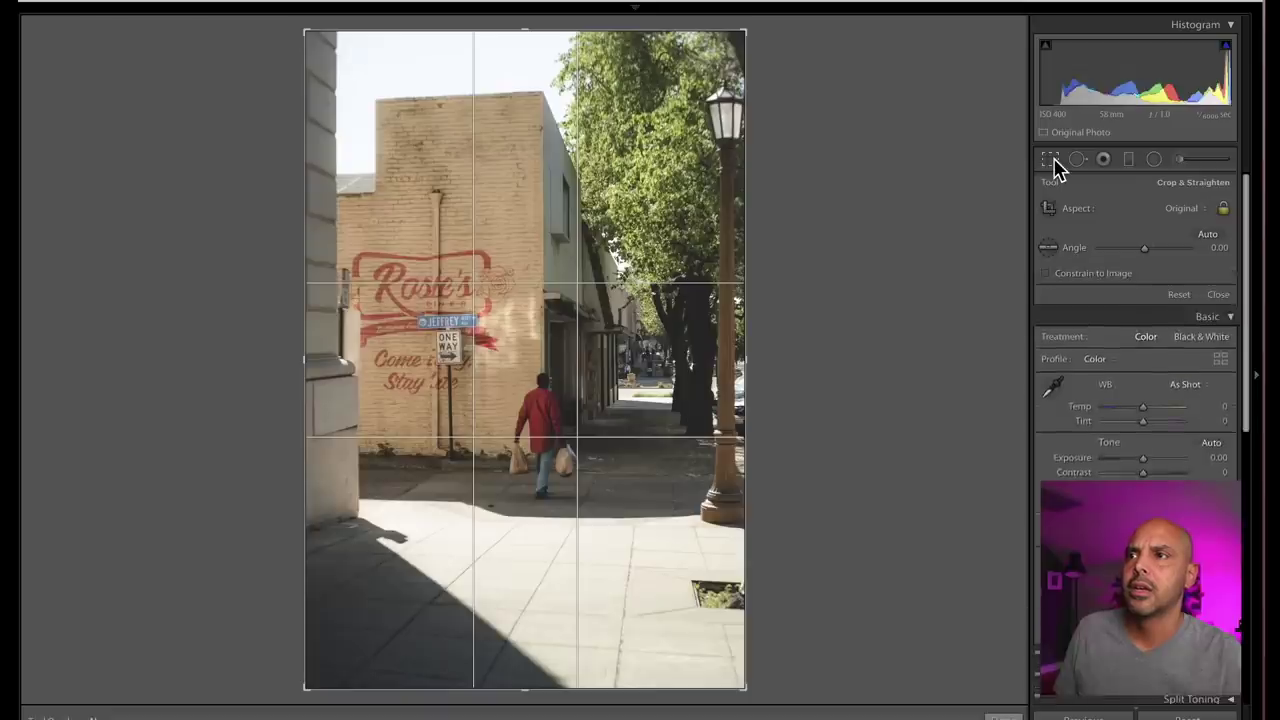
drag(620, 686, 608, 557)
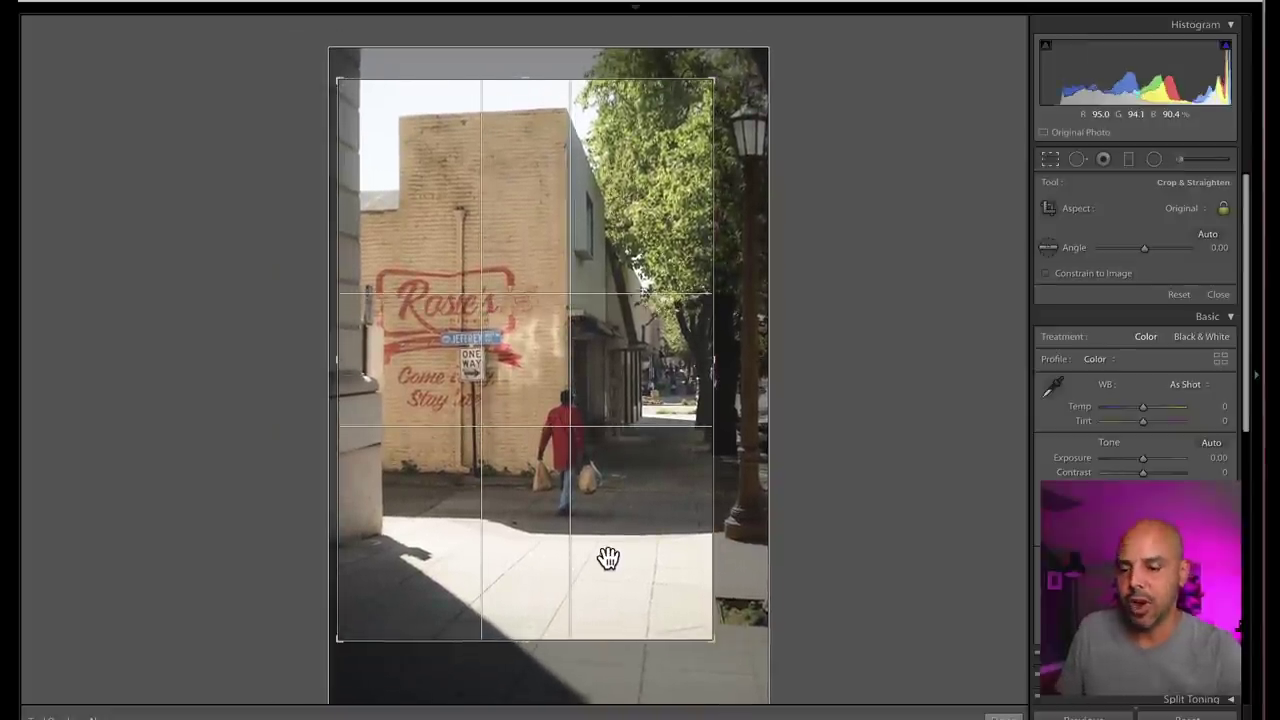
key(Return)
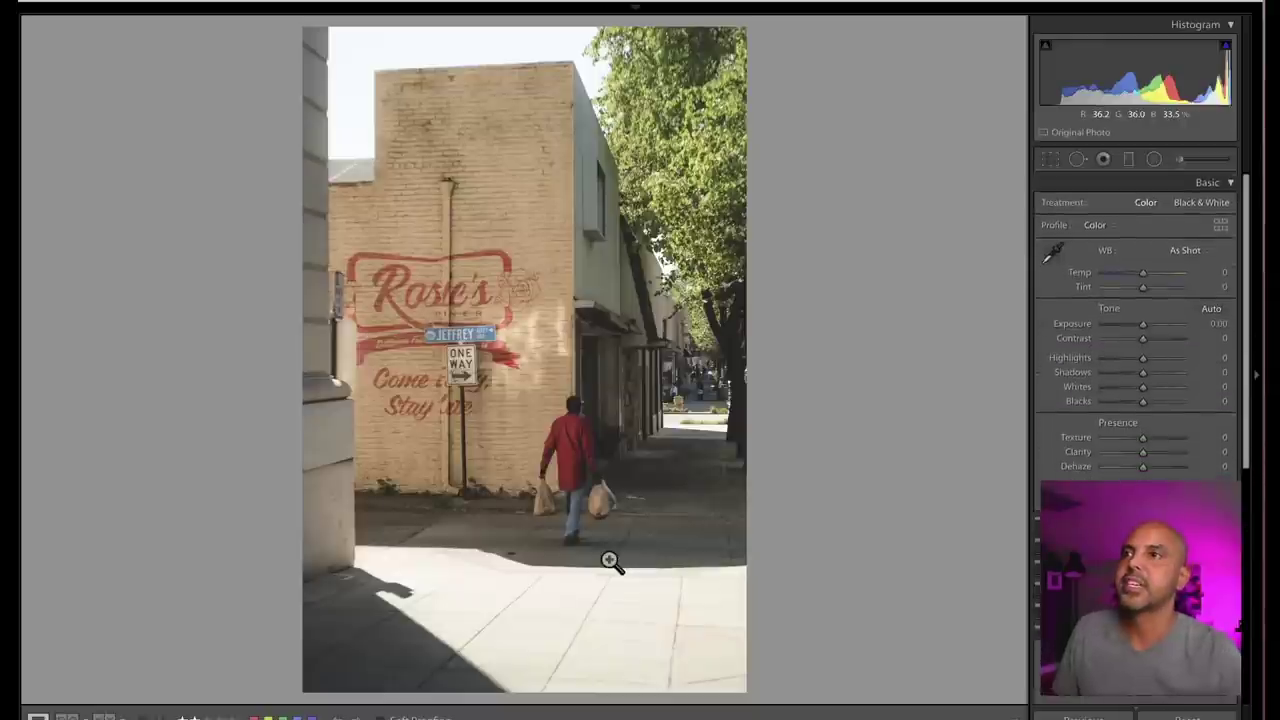
Apply Auto tone to the street photo, then raise Shadows to +100 and Clarity to +86
click(1210, 310)
drag(1174, 370, 1184, 373)
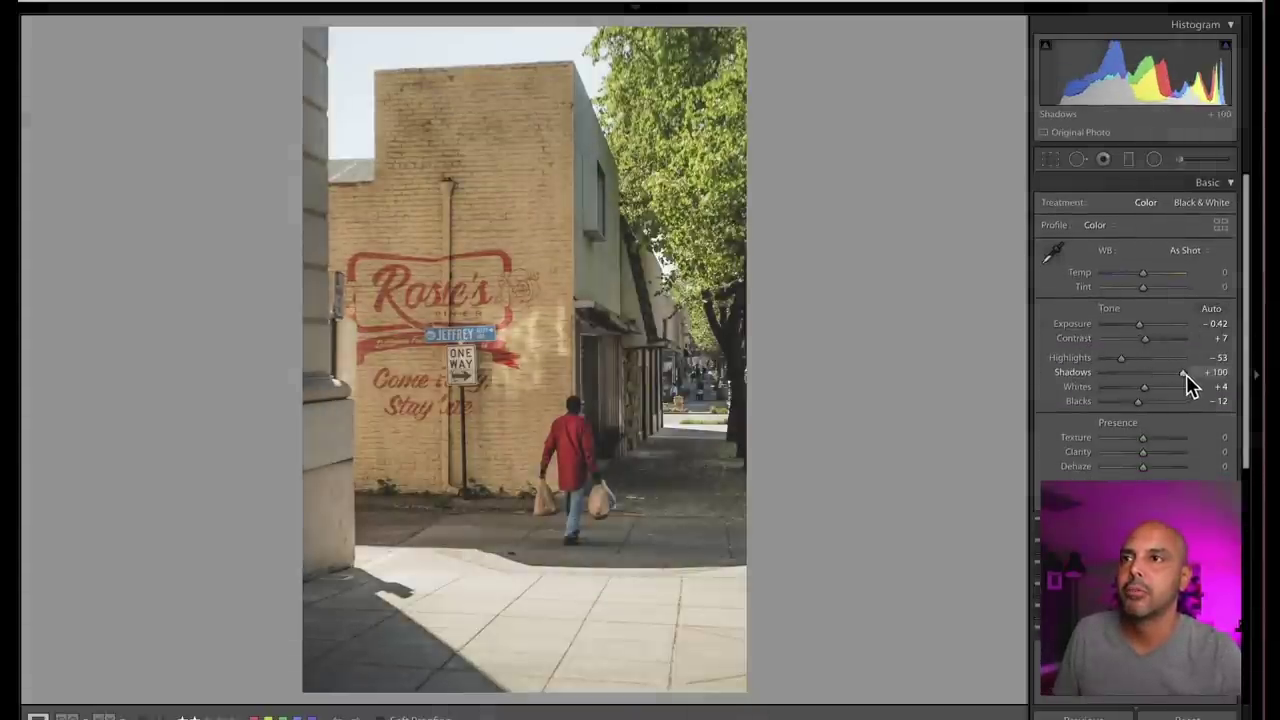
drag(1145, 452, 1183, 459)
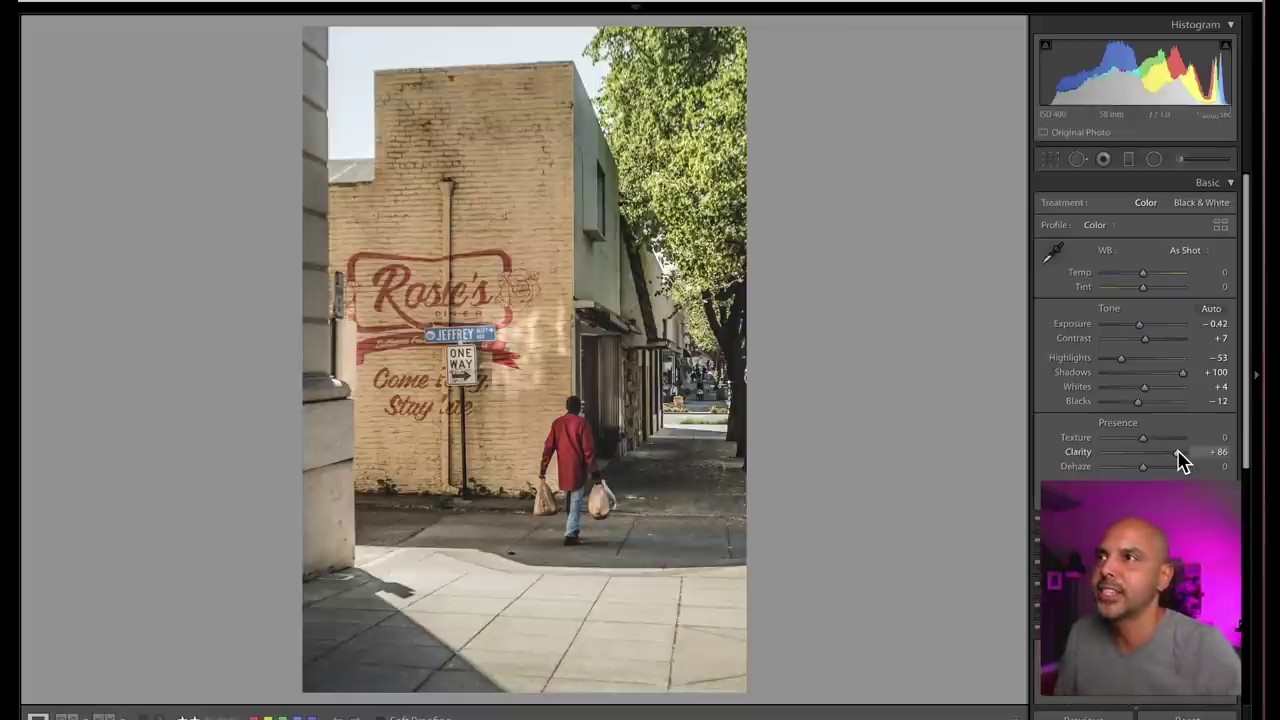
Convert the train photo to Black & White with Auto tone and Clarity at +100, and check its edge detail up close
key(Right)
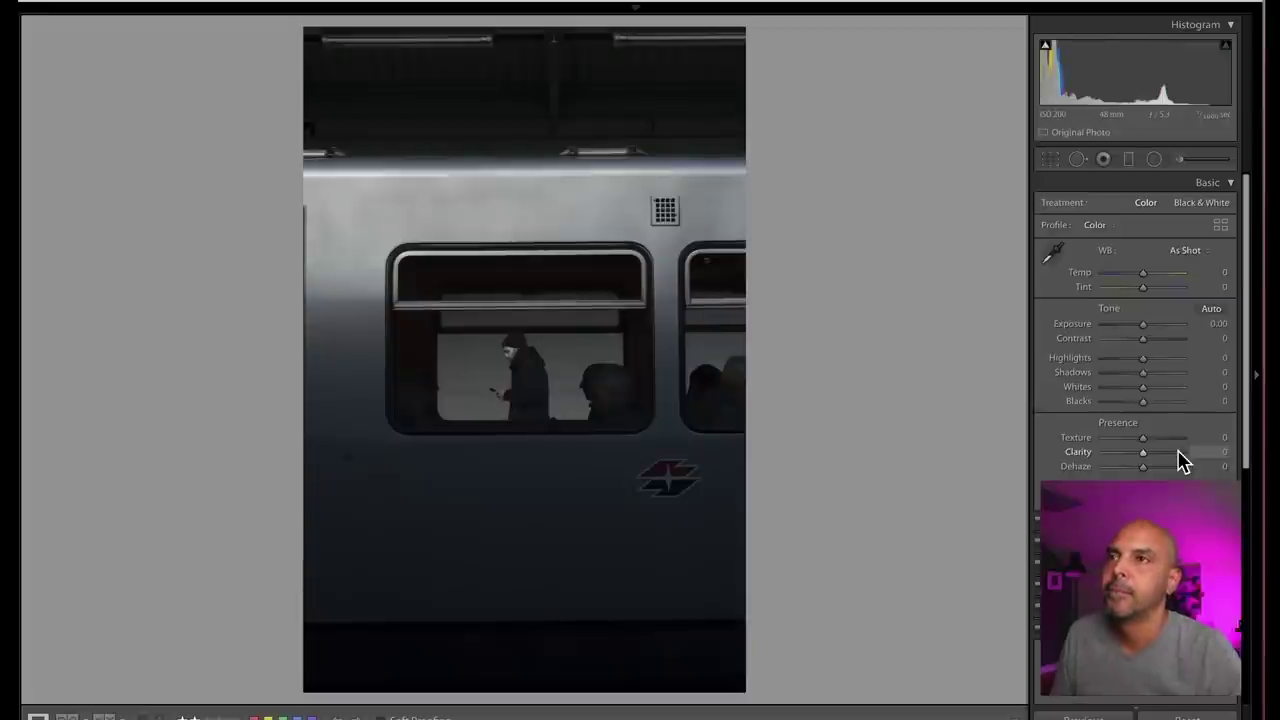
click(1211, 310)
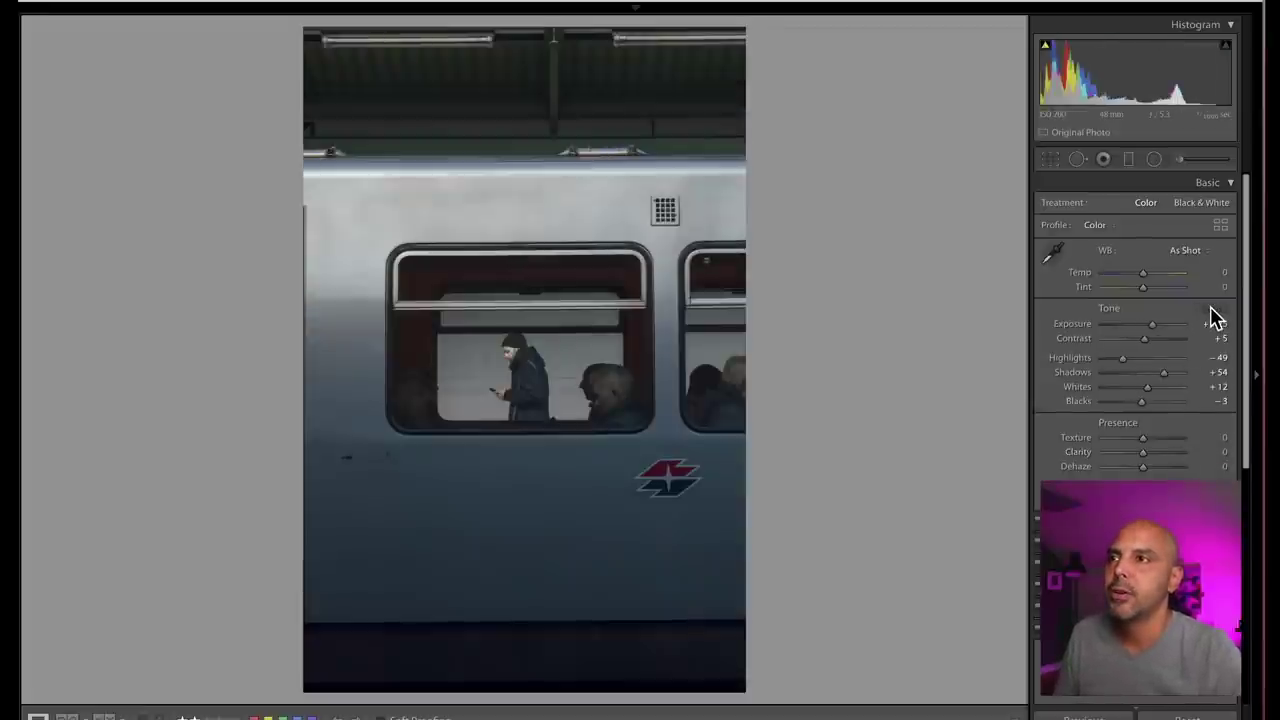
click(1201, 208)
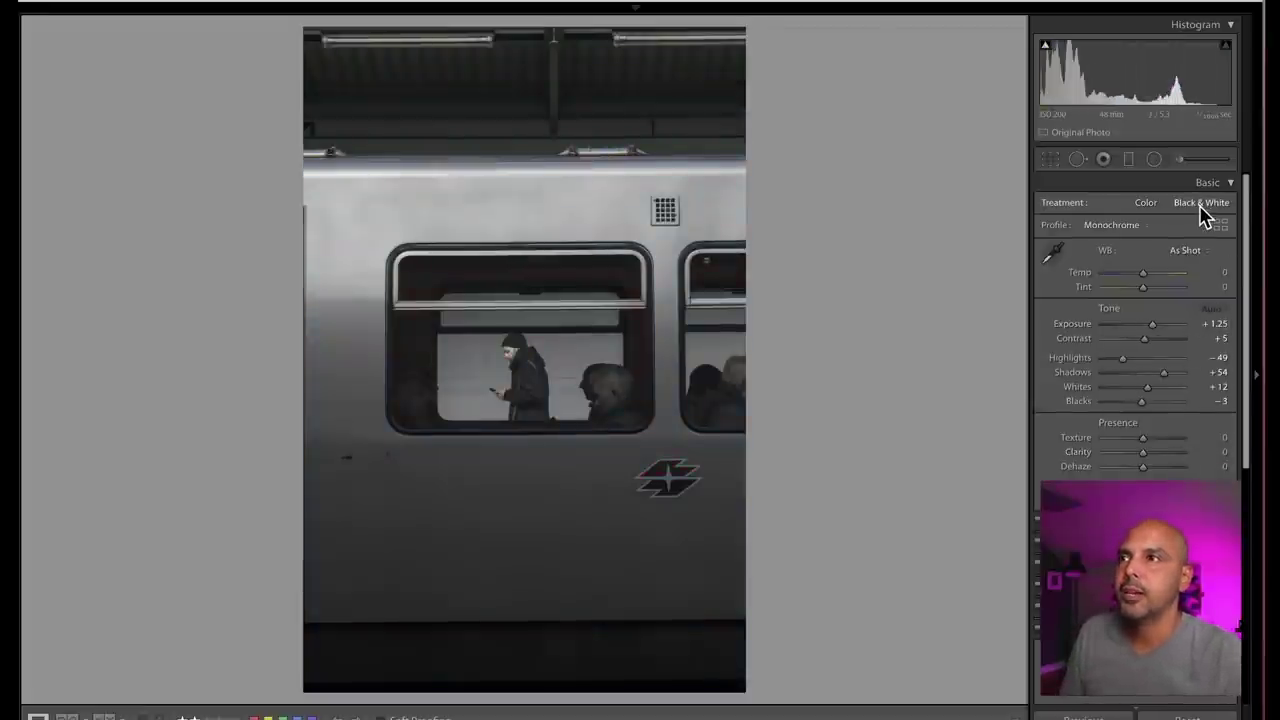
drag(1145, 452, 1203, 465)
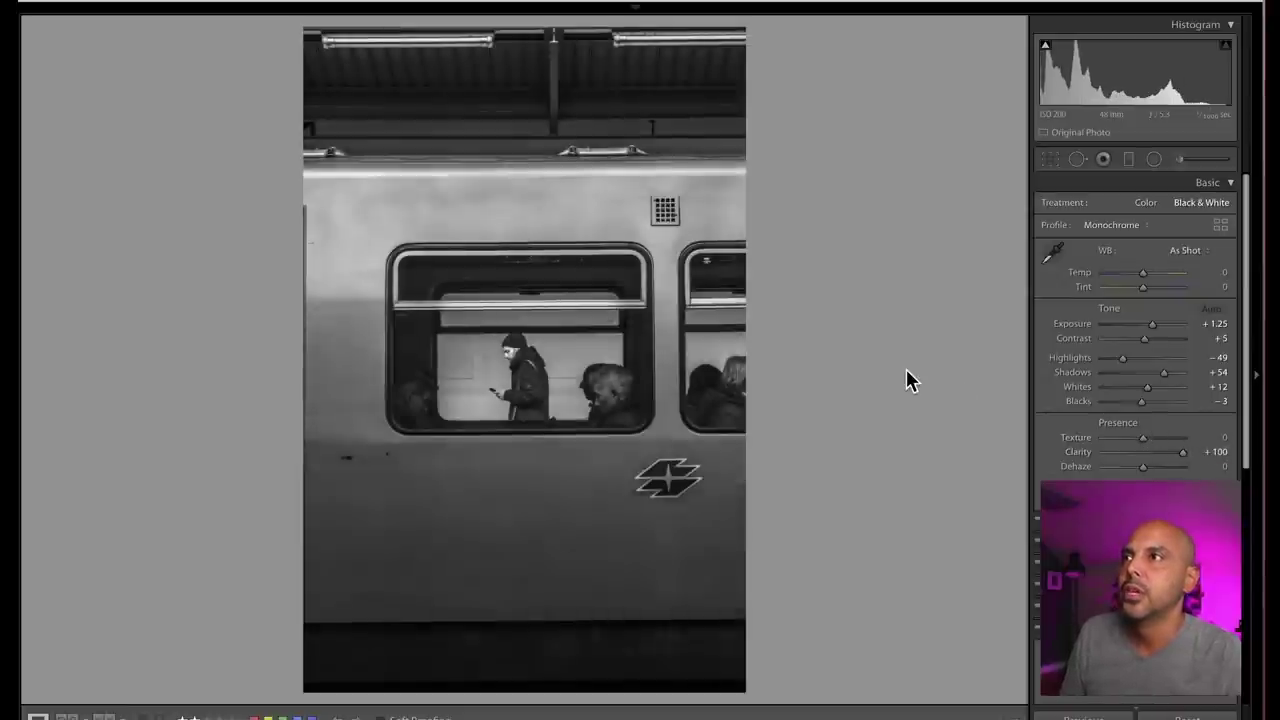
click(306, 266)
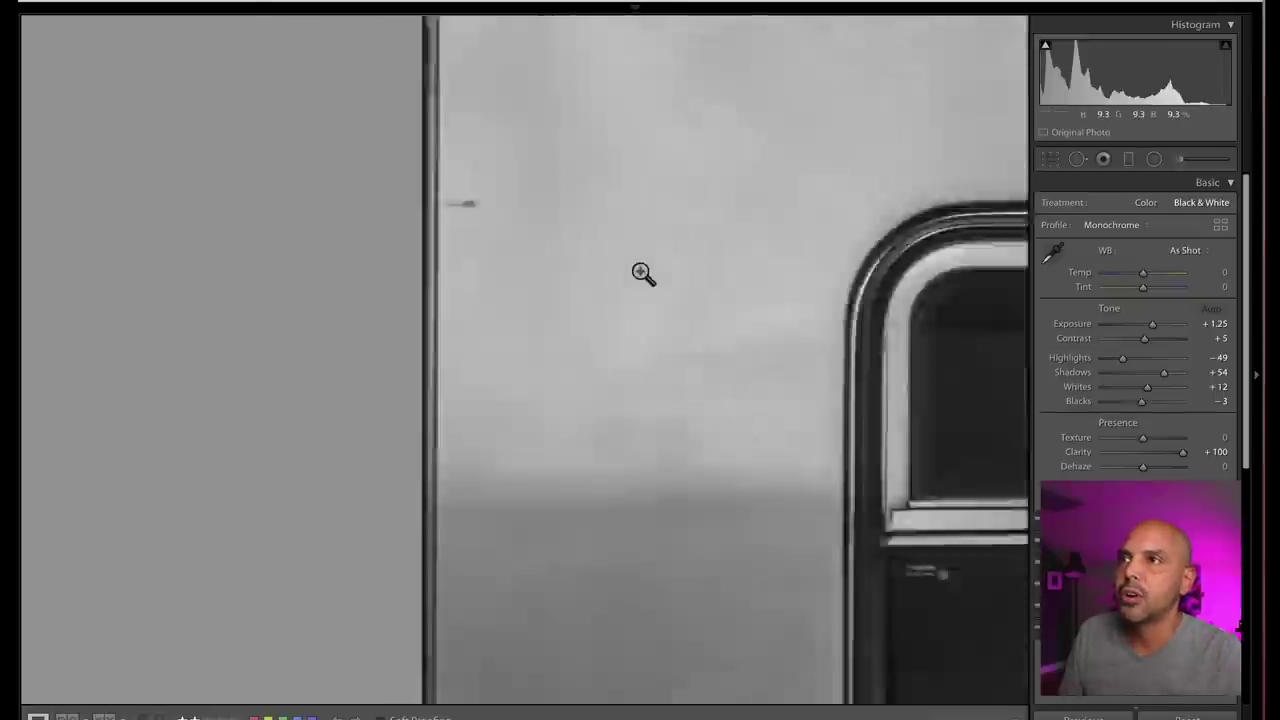
click(641, 273)
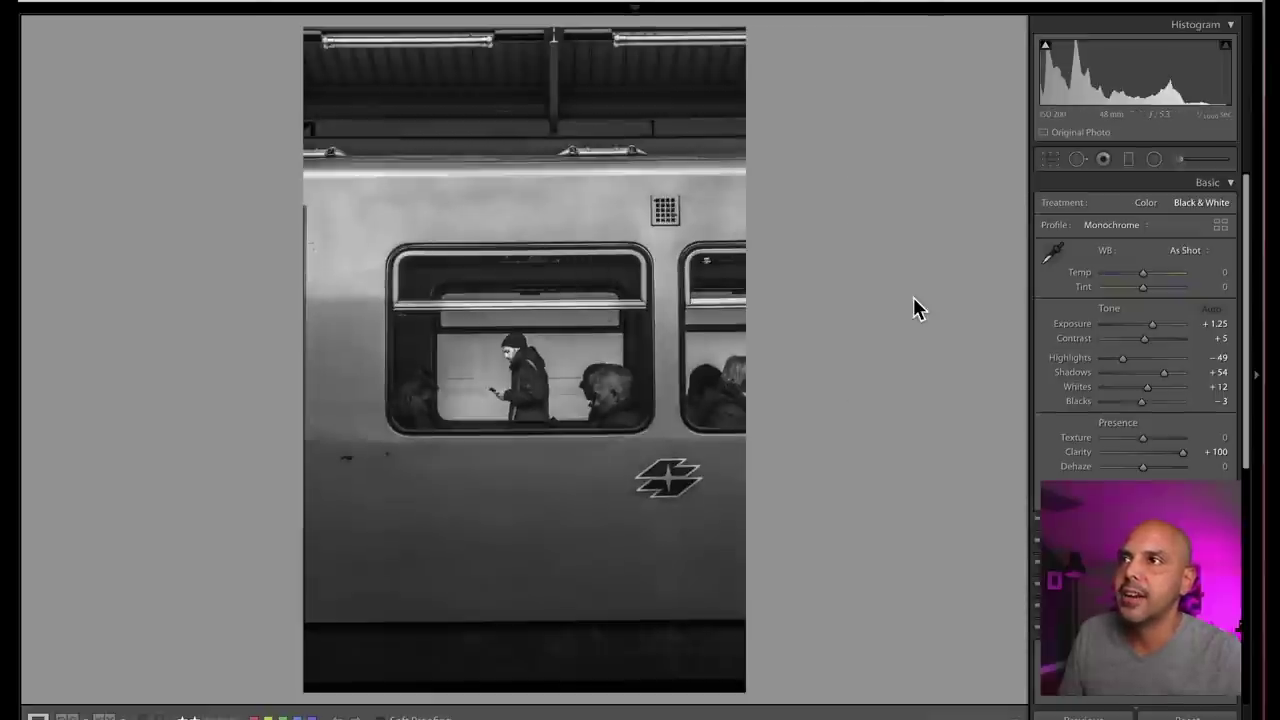
Crop the train photo in a free aspect ratio to trim the station roof above the carriage
click(1050, 159)
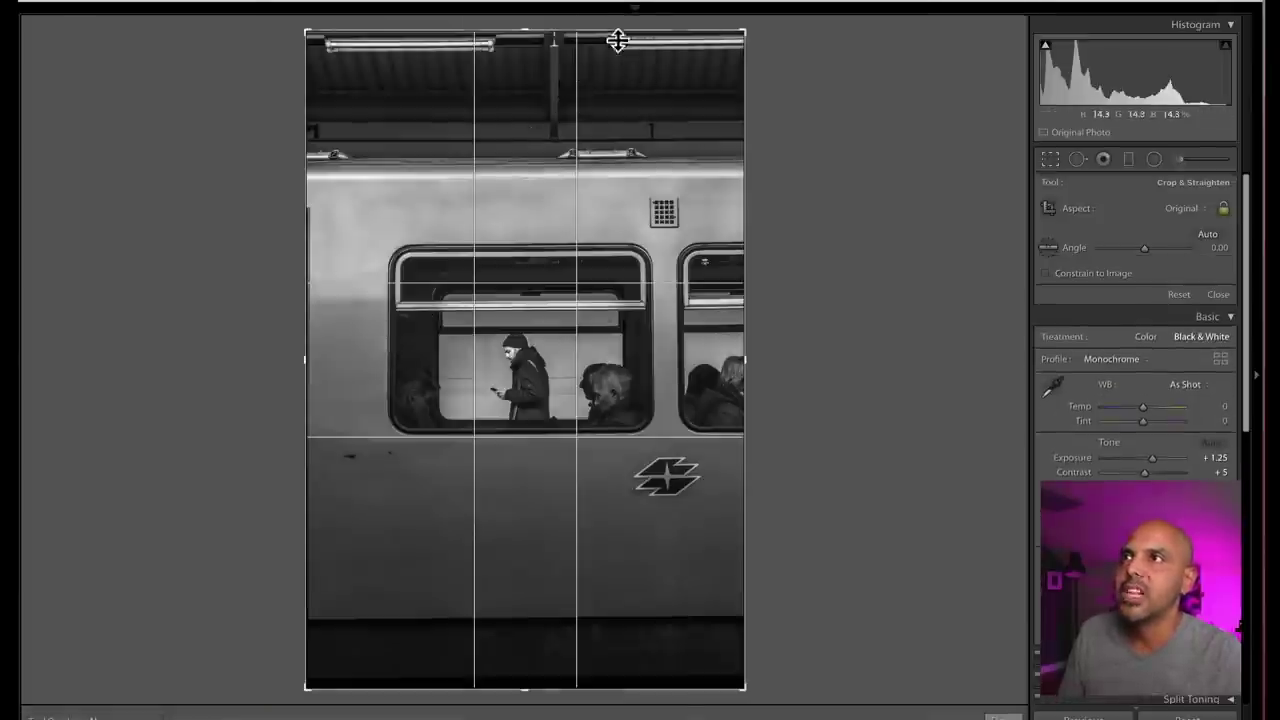
drag(613, 33, 613, 75)
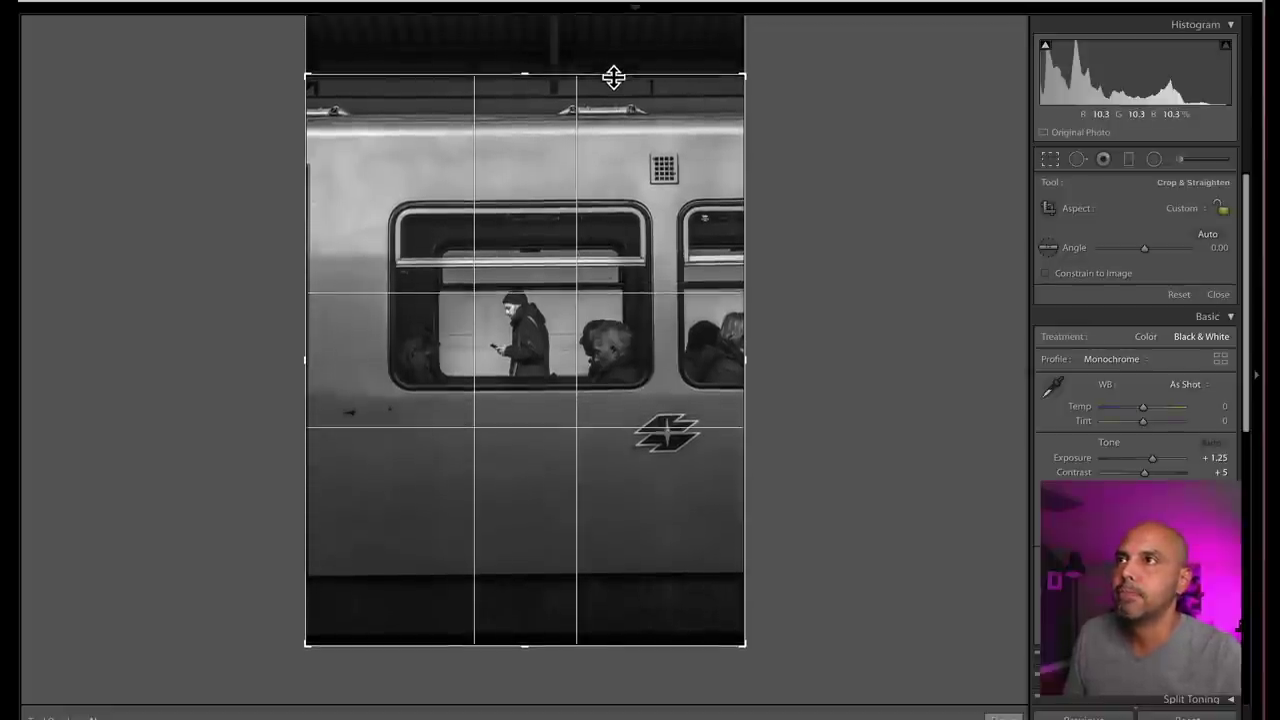
drag(309, 437, 283, 437)
key(Return)
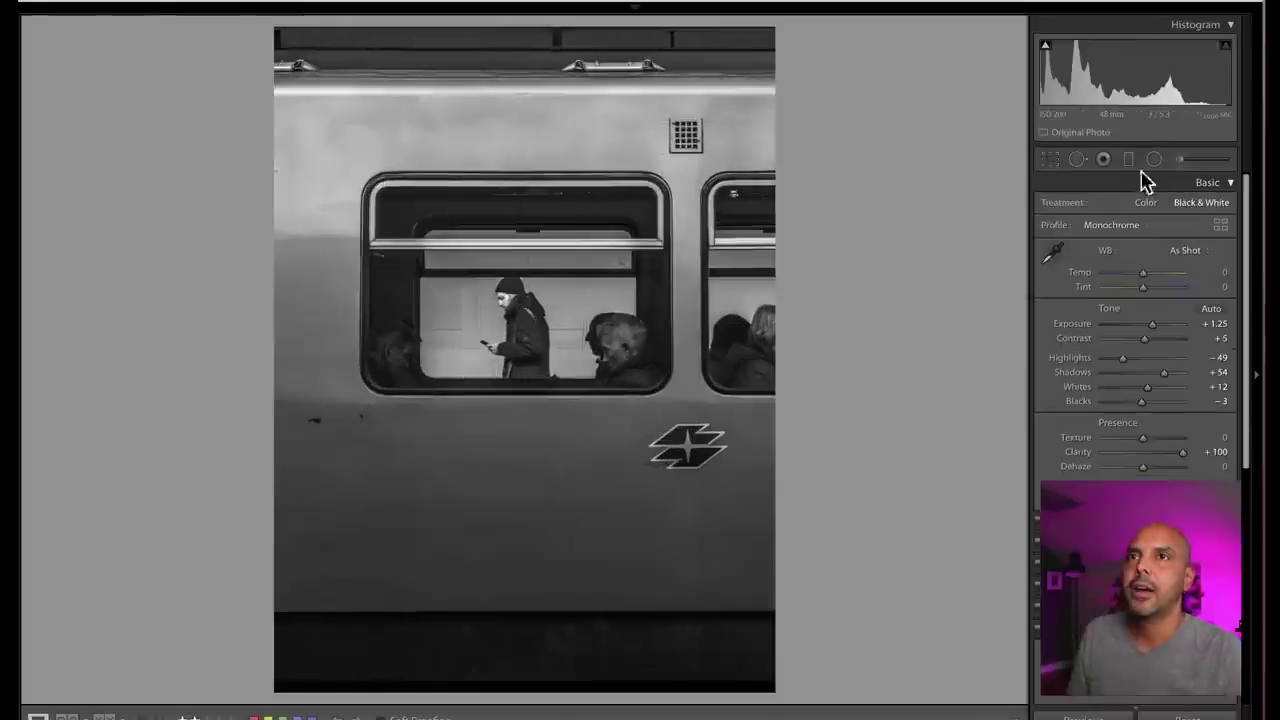
Crop the train photo to a 1 x 1 square framing the window with the standing passenger
click(1050, 160)
click(1183, 218)
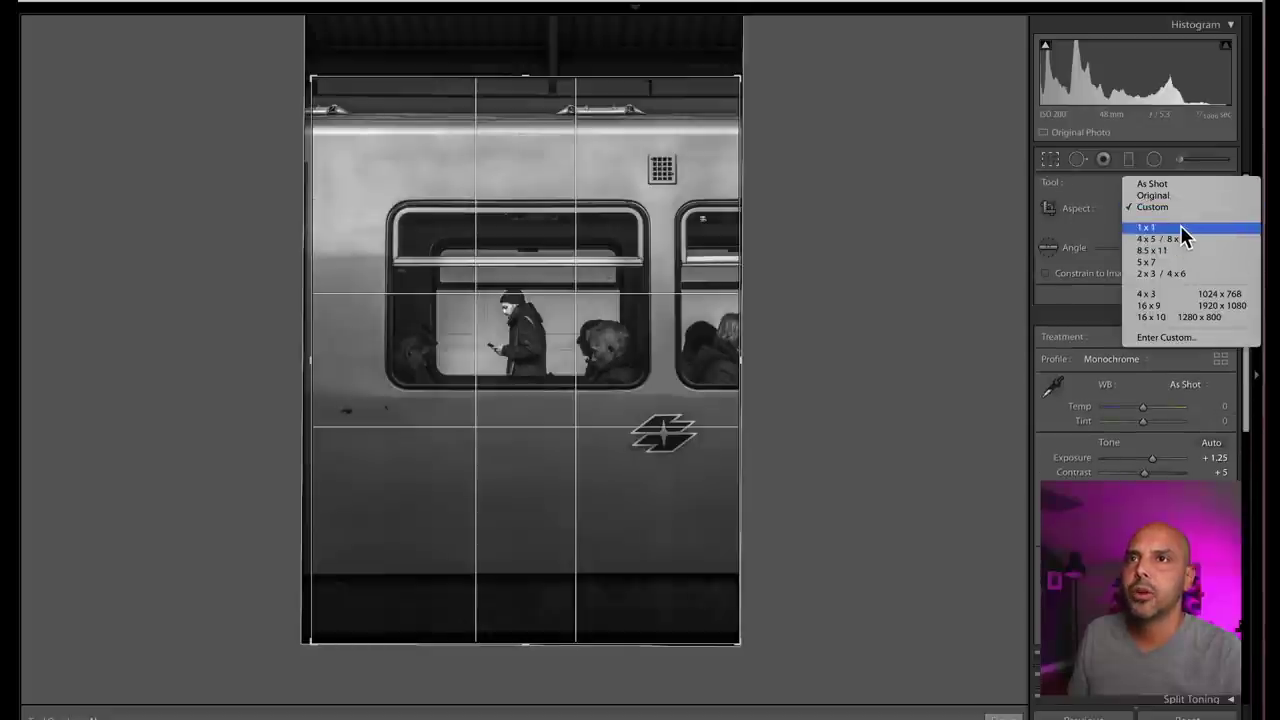
click(1183, 233)
drag(640, 303, 634, 349)
key(Return)
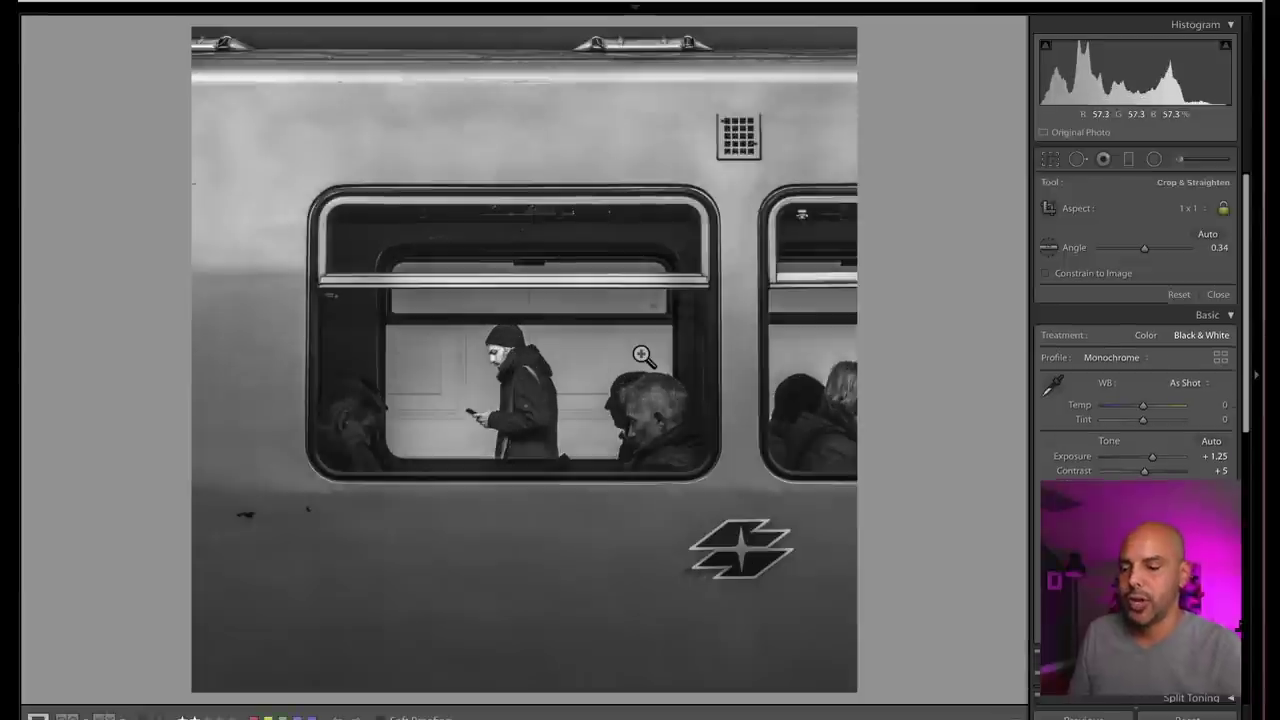
Reset the crop and all adjustments of the train photo to the original
scroll(1040, 396, down, 10)
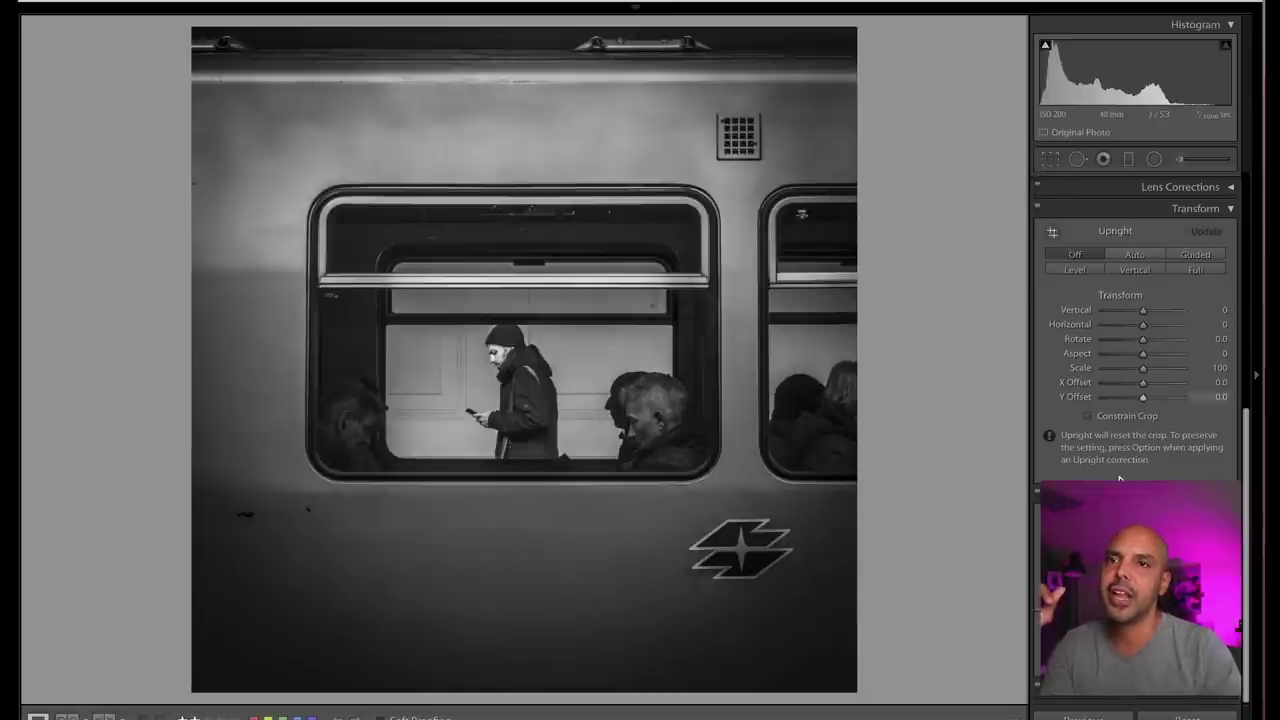
key(ctrl+shift+r)
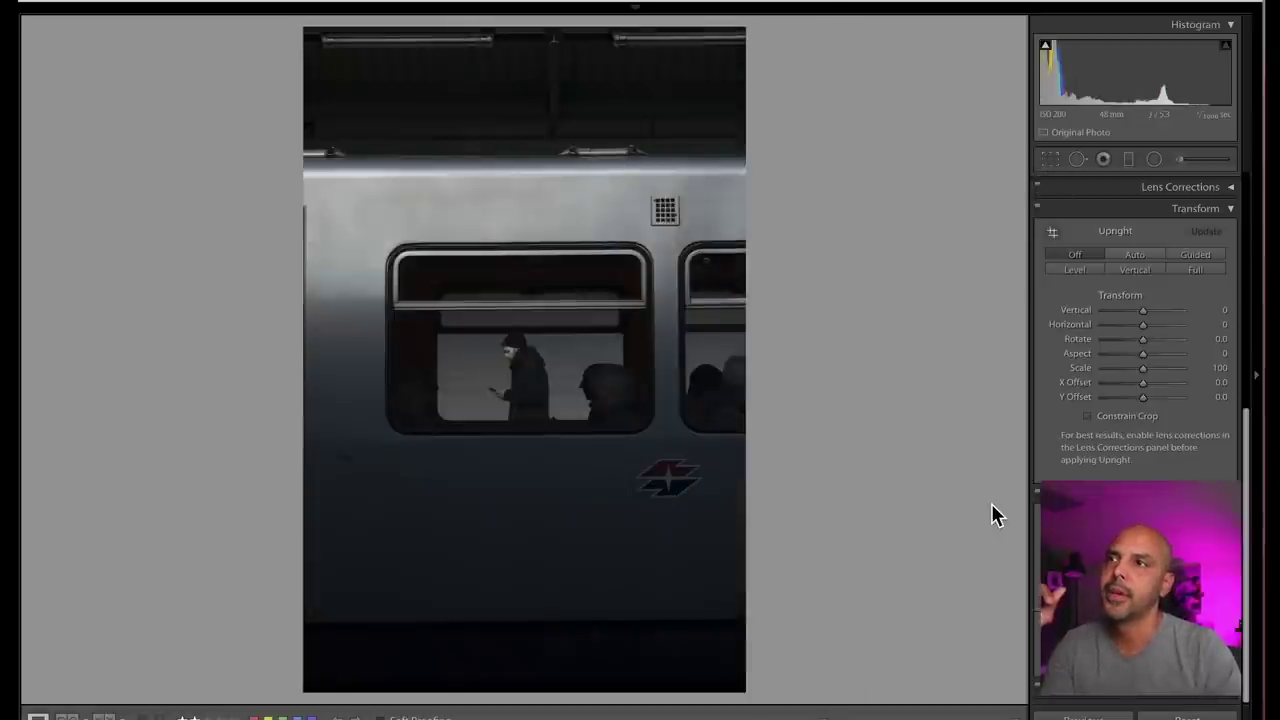
Check the composition of the hooded woman's portrait against the rule-of-thirds crop grid without changing the framing
key(Right)
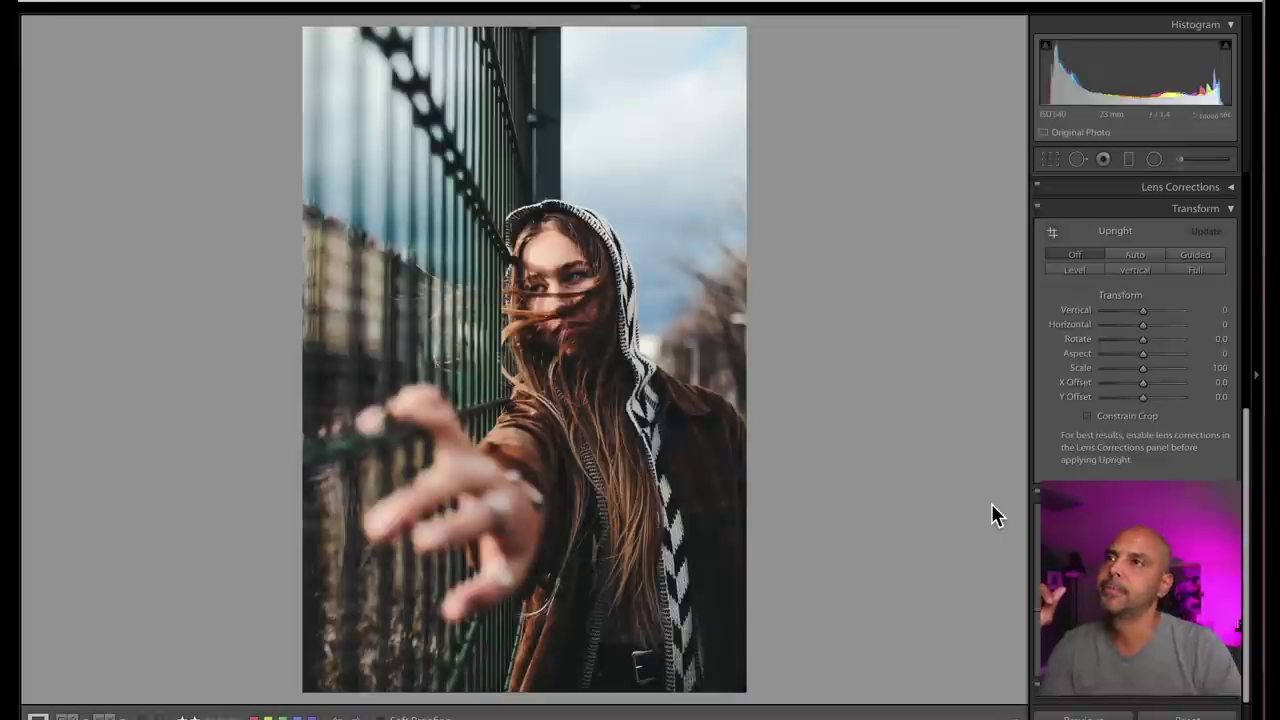
click(1050, 160)
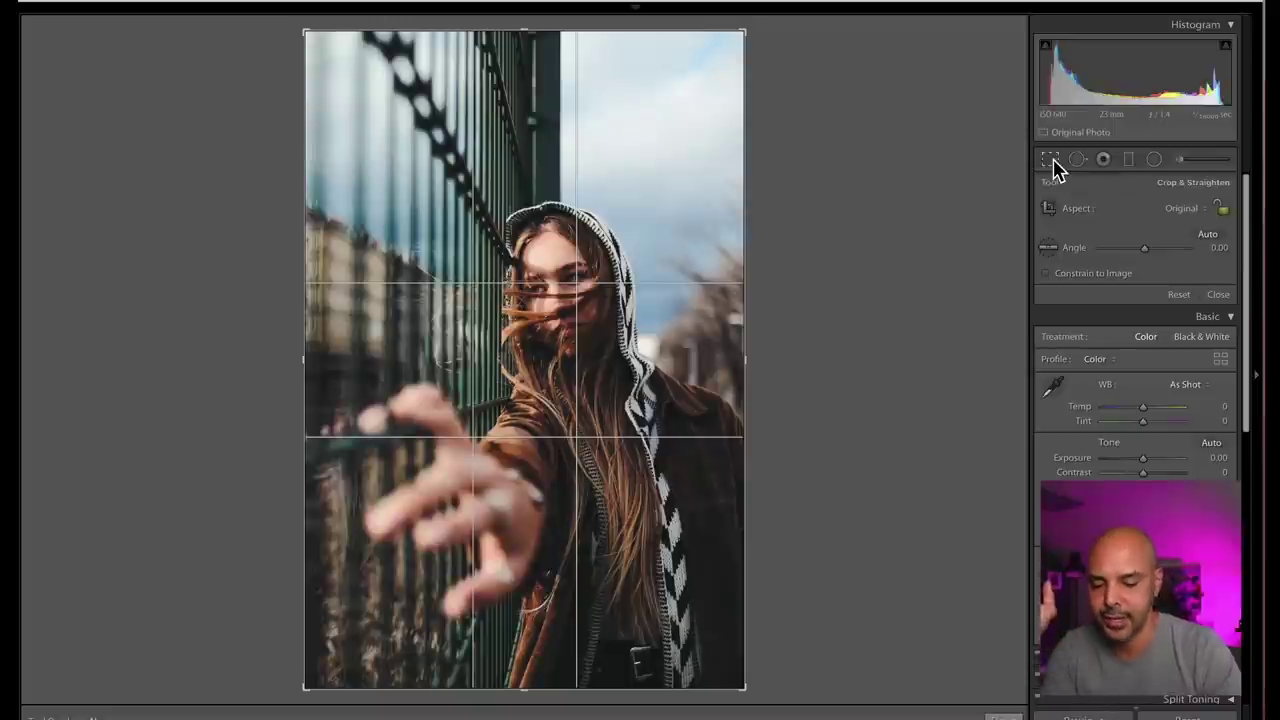
click(1053, 159)
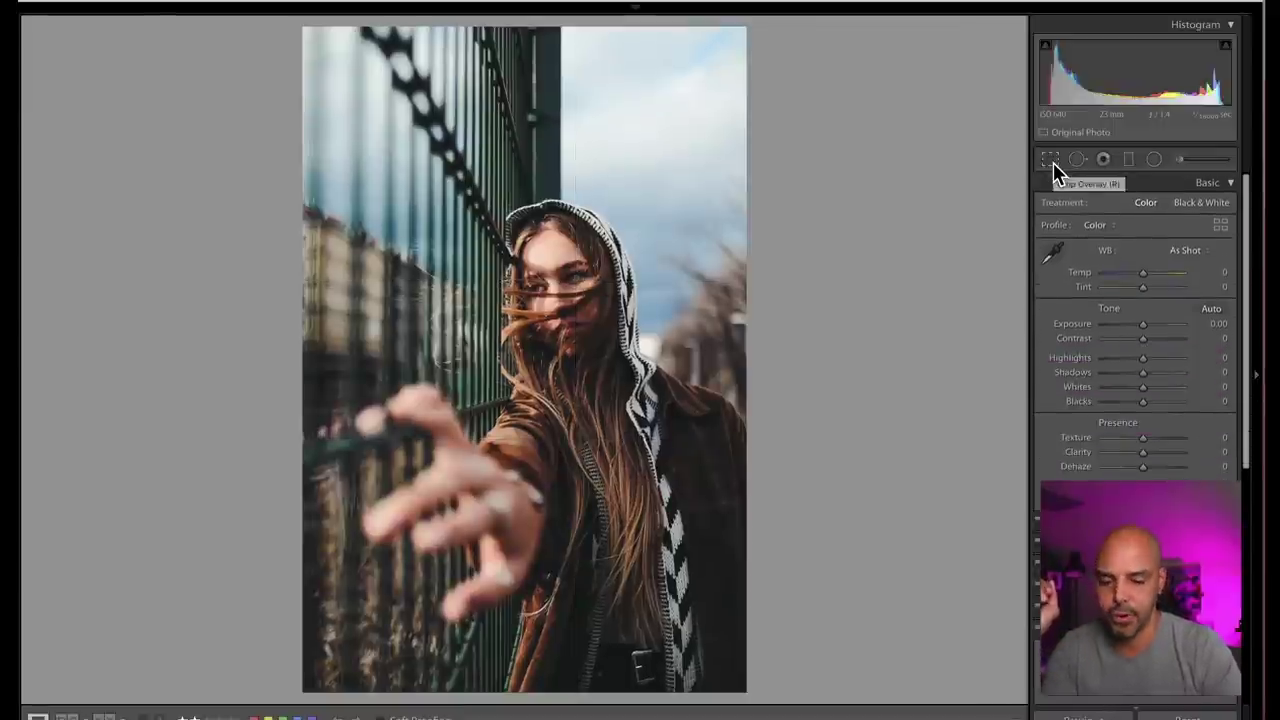
Crop the foggy lake photo to 16 x 9, reposition the frame around the jetties and trees, and rotate it about 1.52°
key(Right)
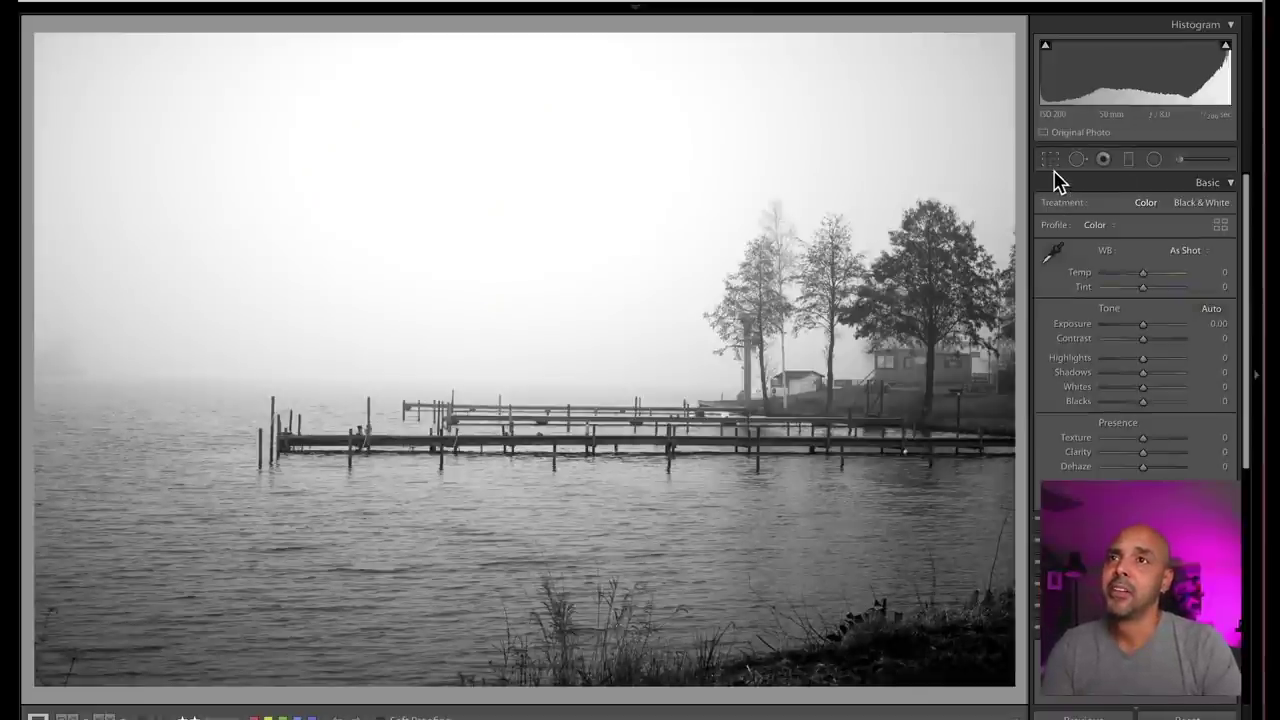
click(1051, 161)
click(1175, 206)
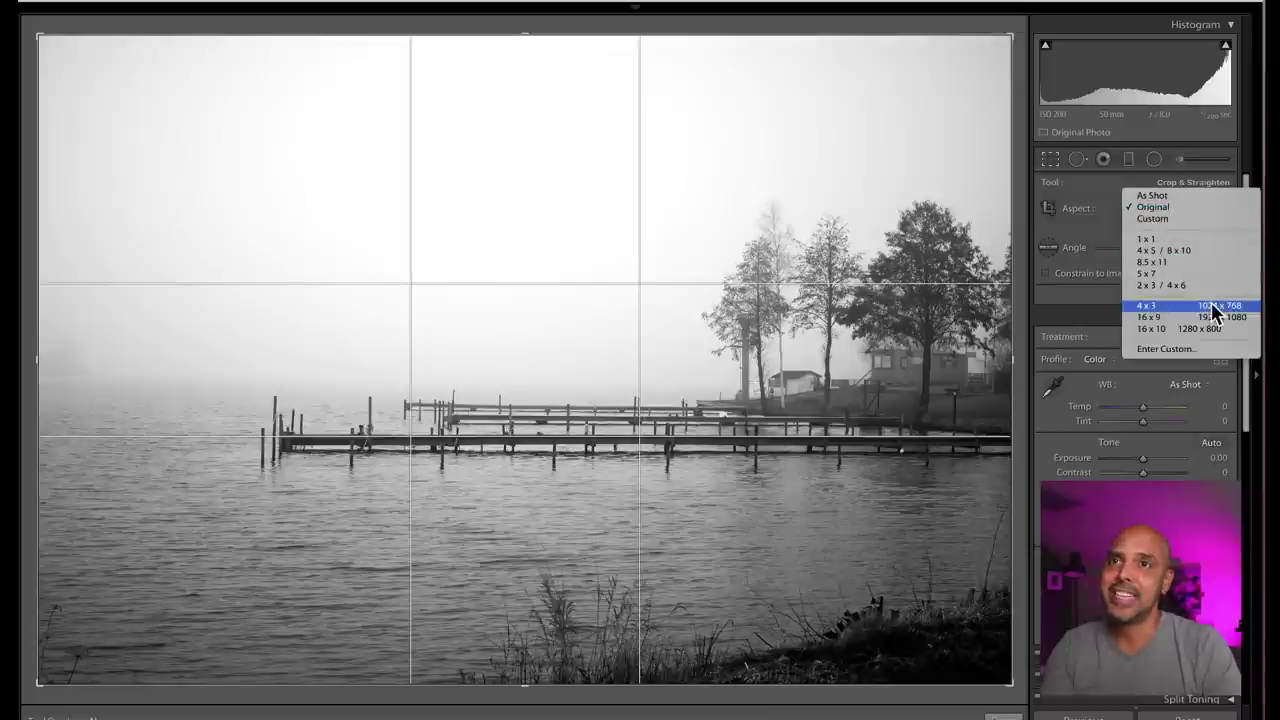
click(1212, 316)
drag(837, 209, 903, 231)
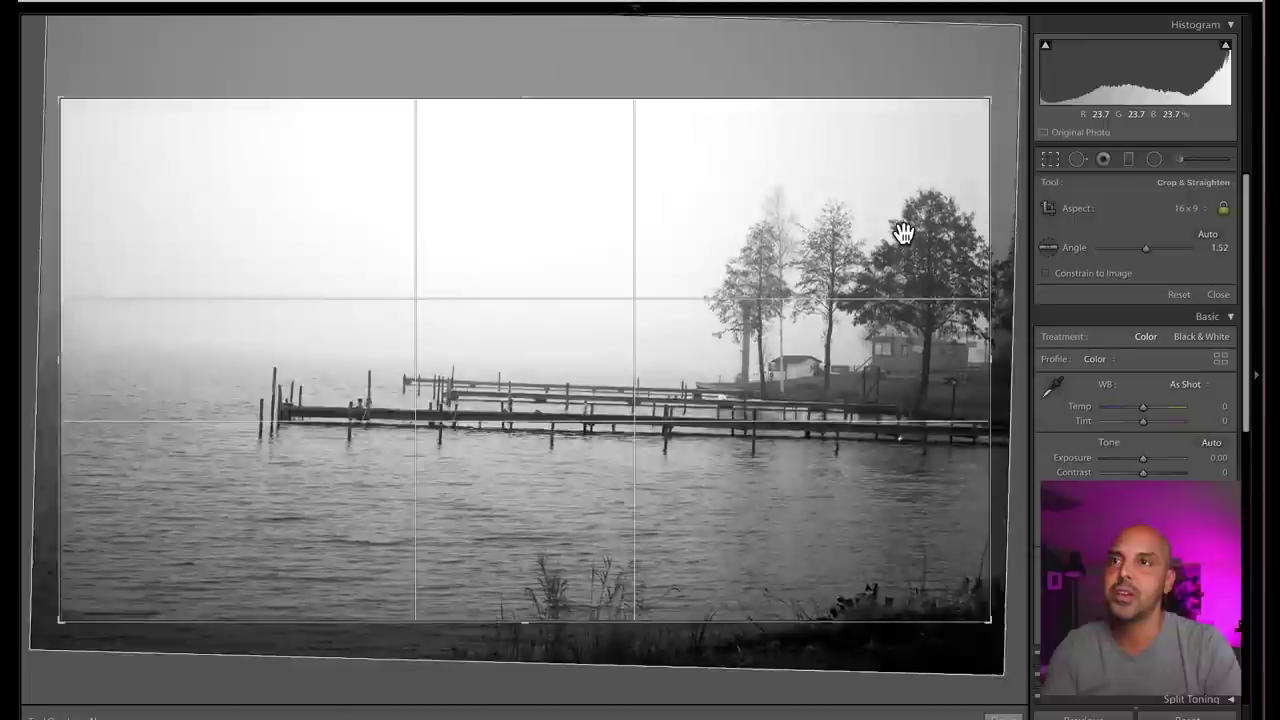
key(Return)
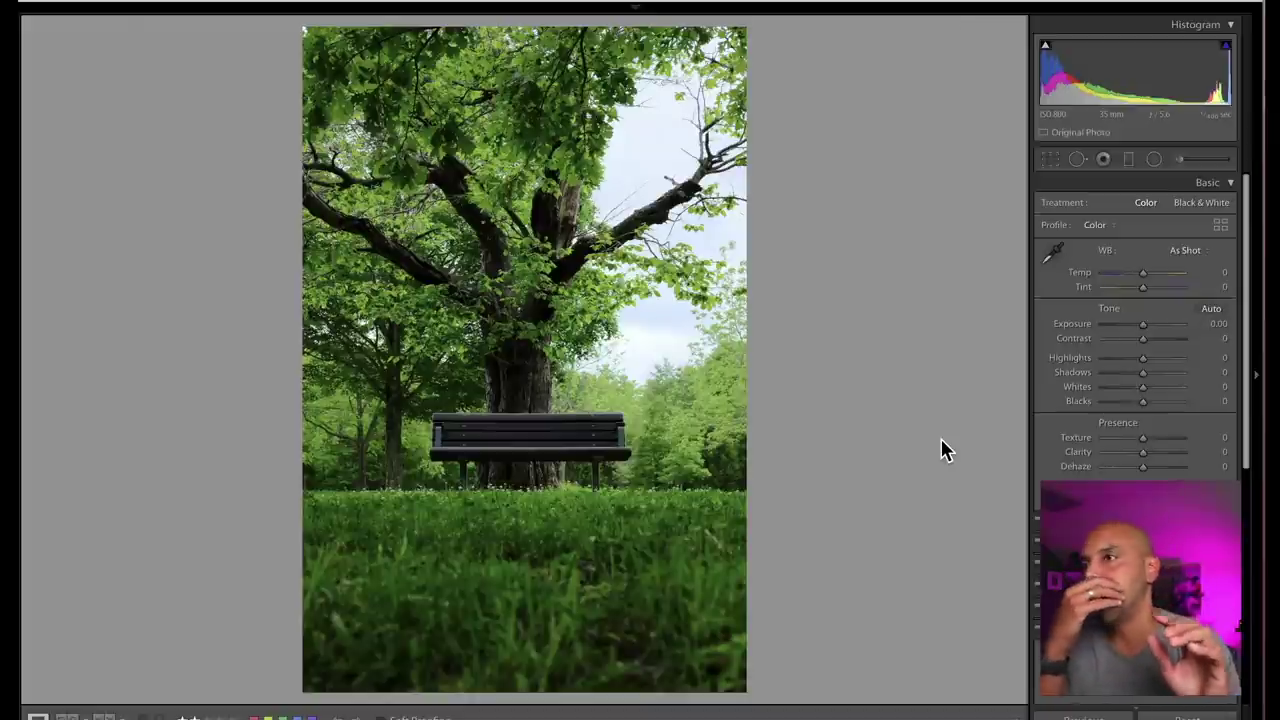
Apply Auto tone to the park bench photo with Clarity +48 and Exposure +0.45, and check its composition on the crop grid
click(1207, 318)
drag(1149, 457, 1166, 457)
drag(1151, 321, 1146, 329)
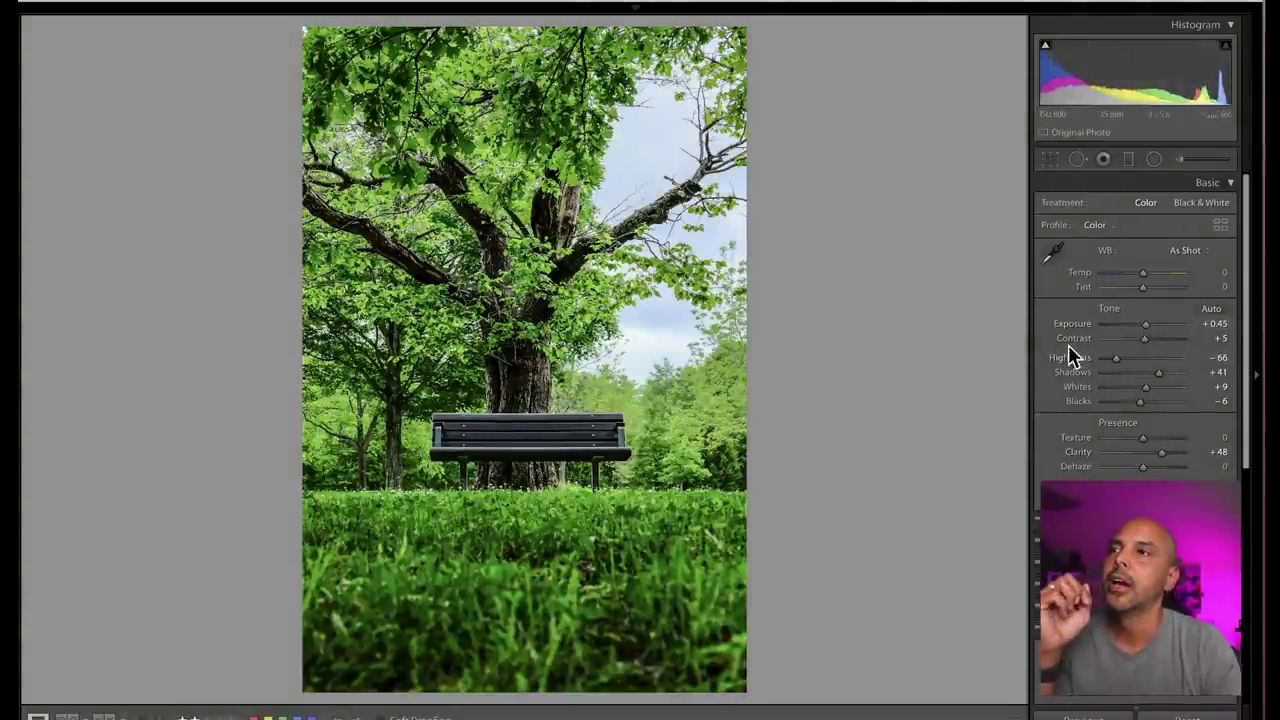
click(1050, 162)
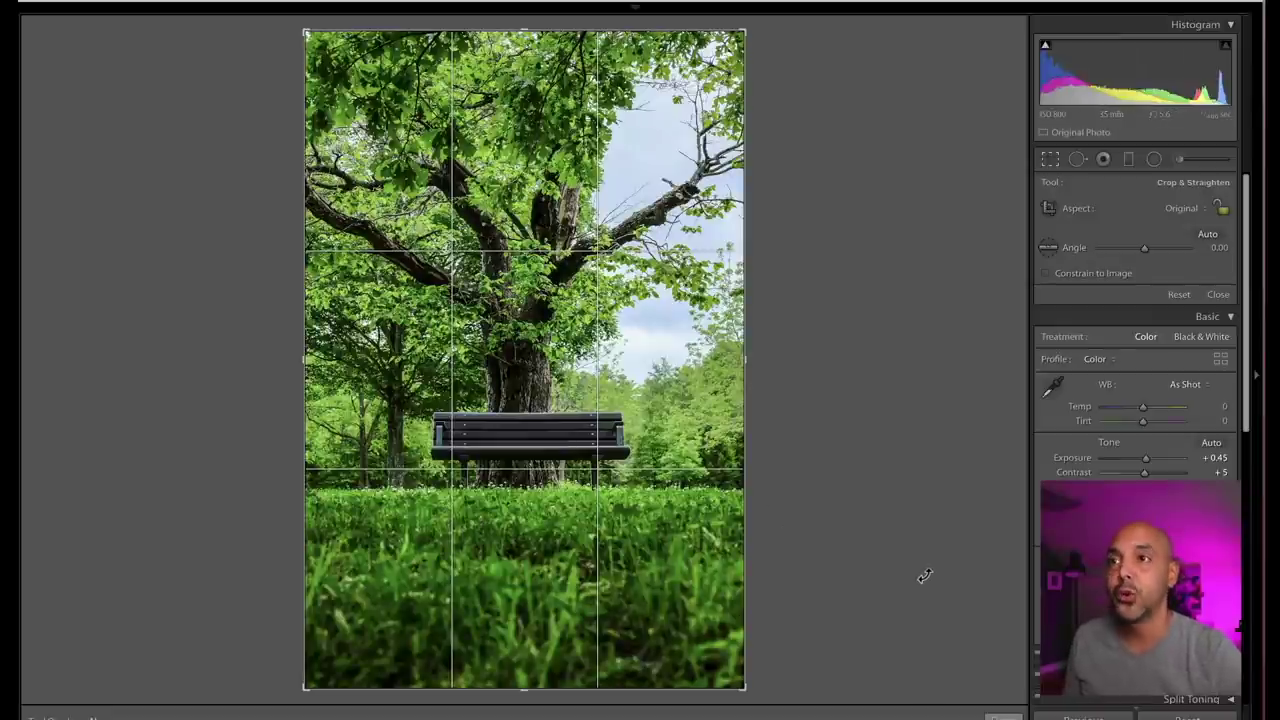
click(1049, 161)
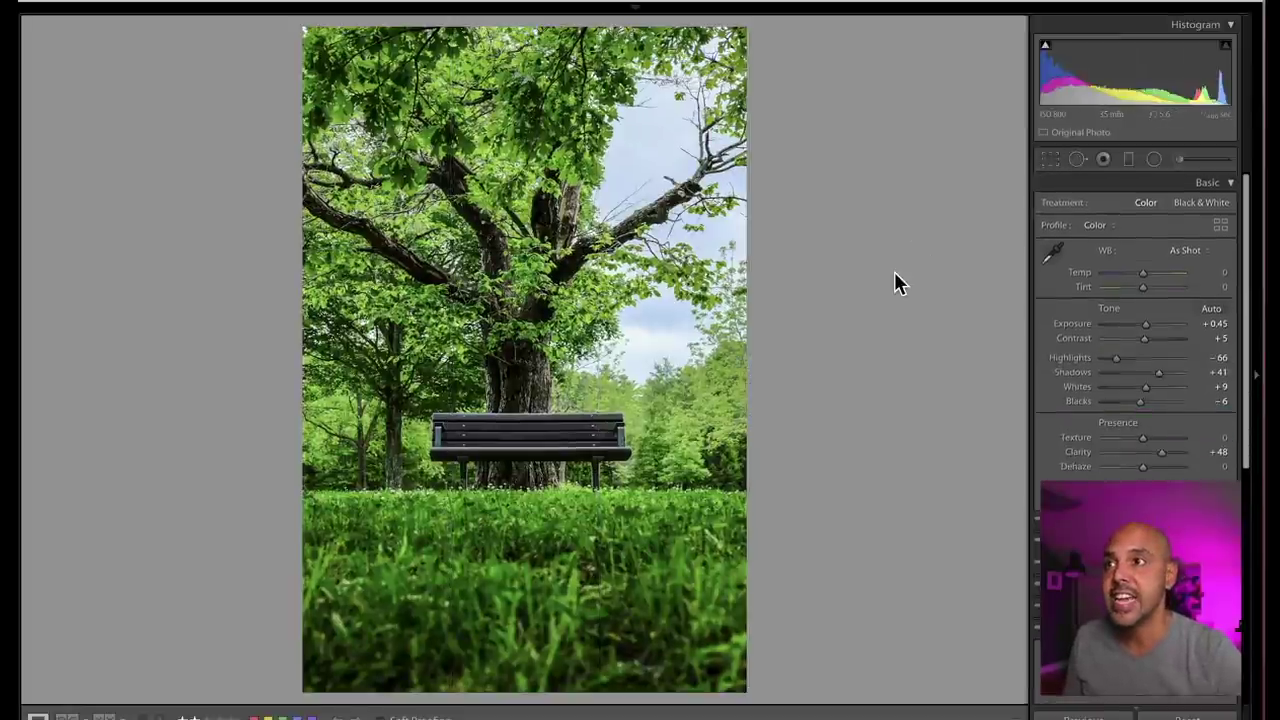
Straighten the horizon of the hay bale photo by rotating its crop slightly in the original aspect ratio
key(Right)
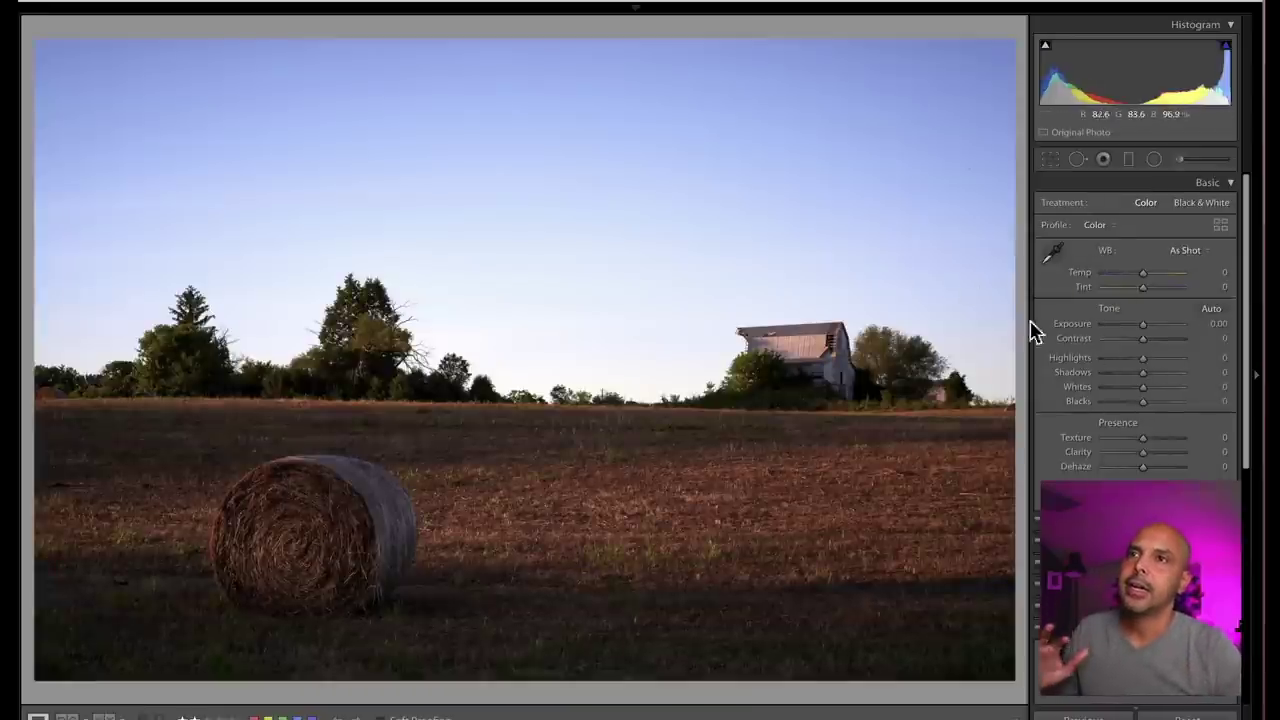
scroll(1134, 414, down, 2)
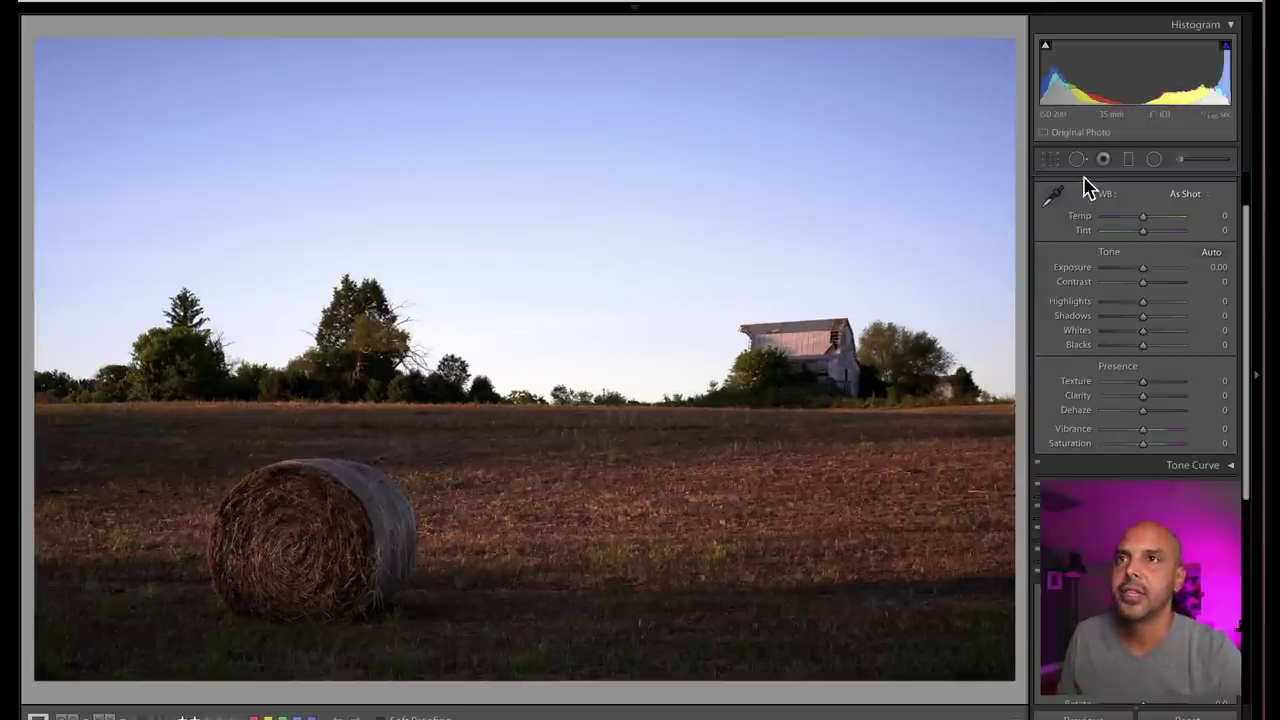
click(1052, 162)
drag(1020, 180, 1016, 185)
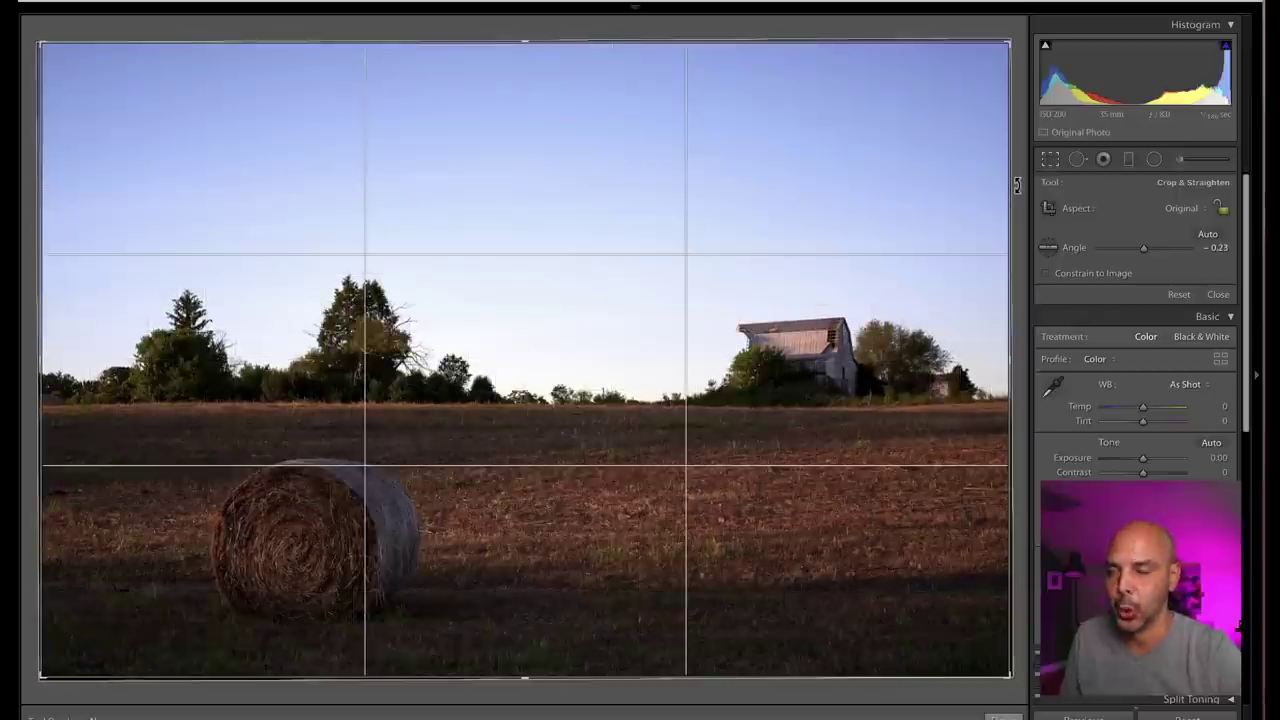
key(Return)
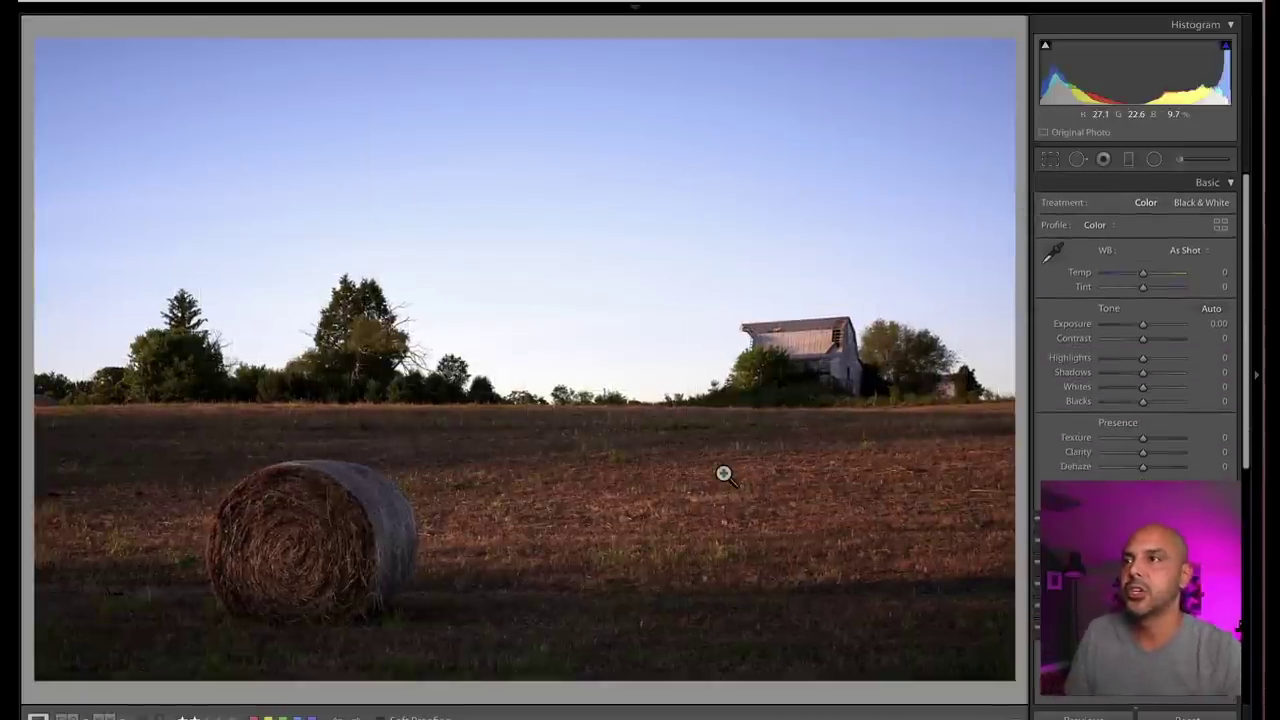
click(1050, 160)
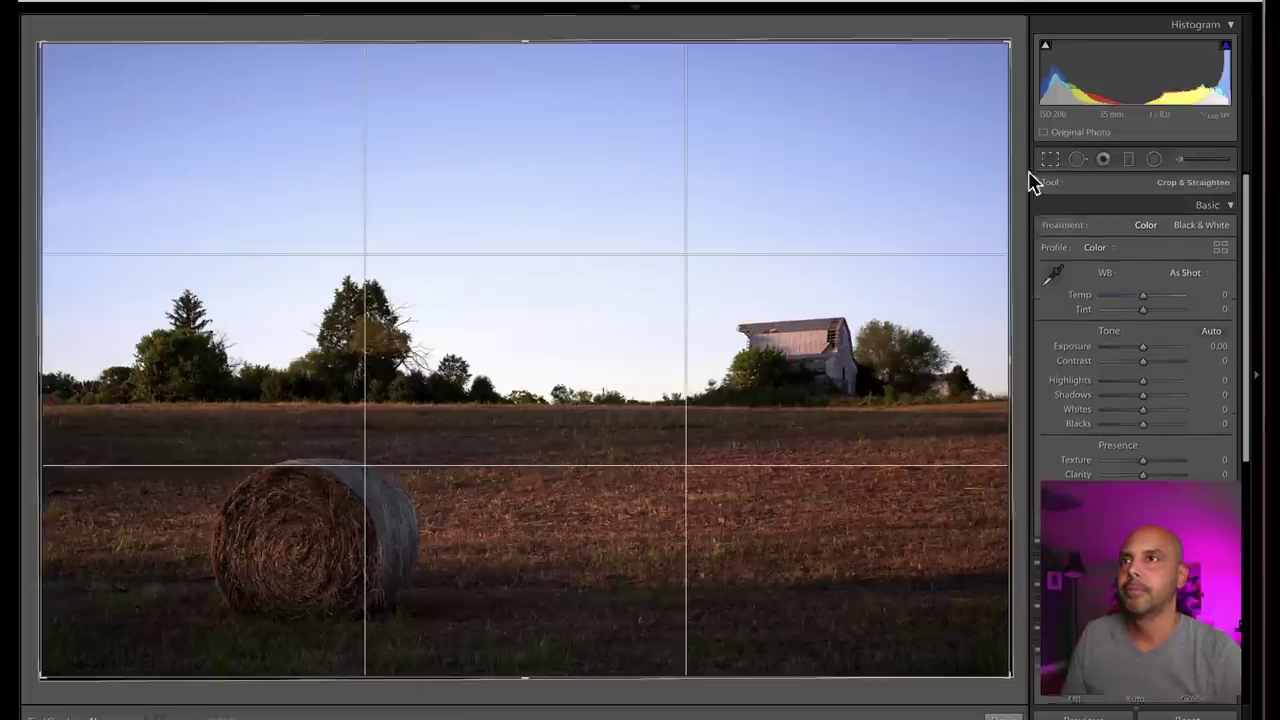
drag(1016, 183, 1020, 195)
key(Return)
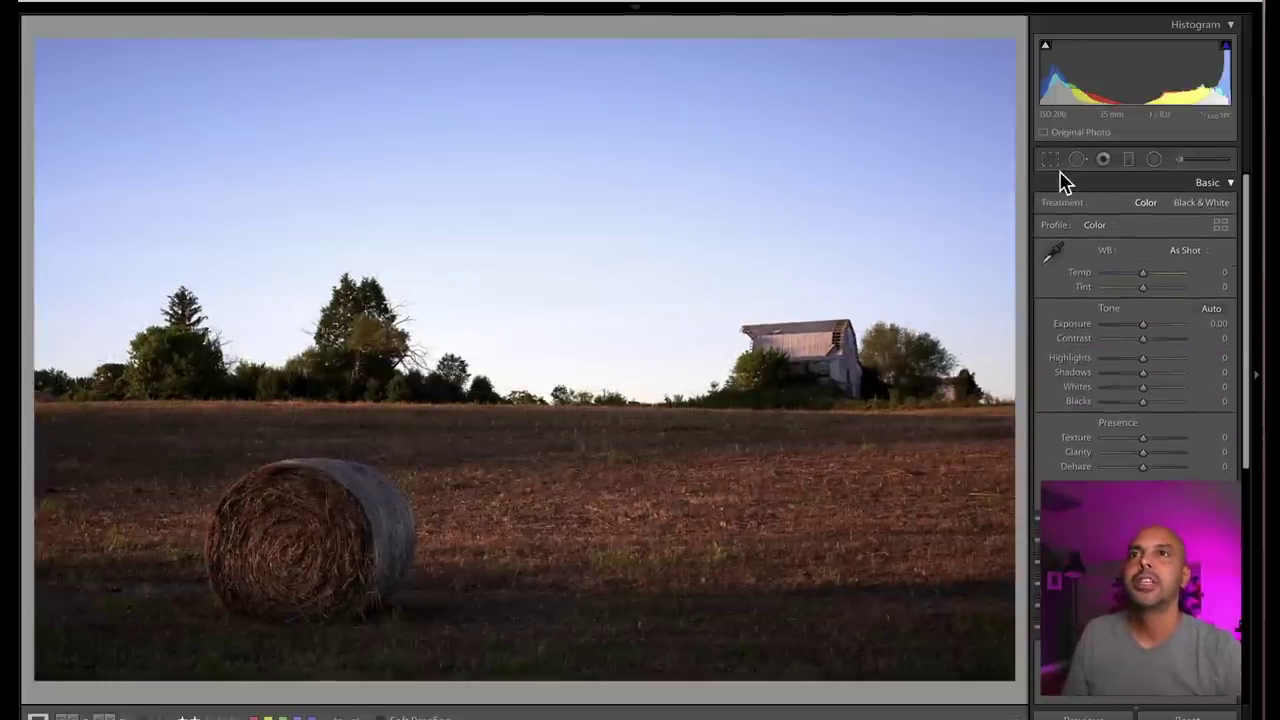
Crop the hay bale photo to 16 x 9 at an angle of 0.22°, trimming the upper sky
click(1050, 162)
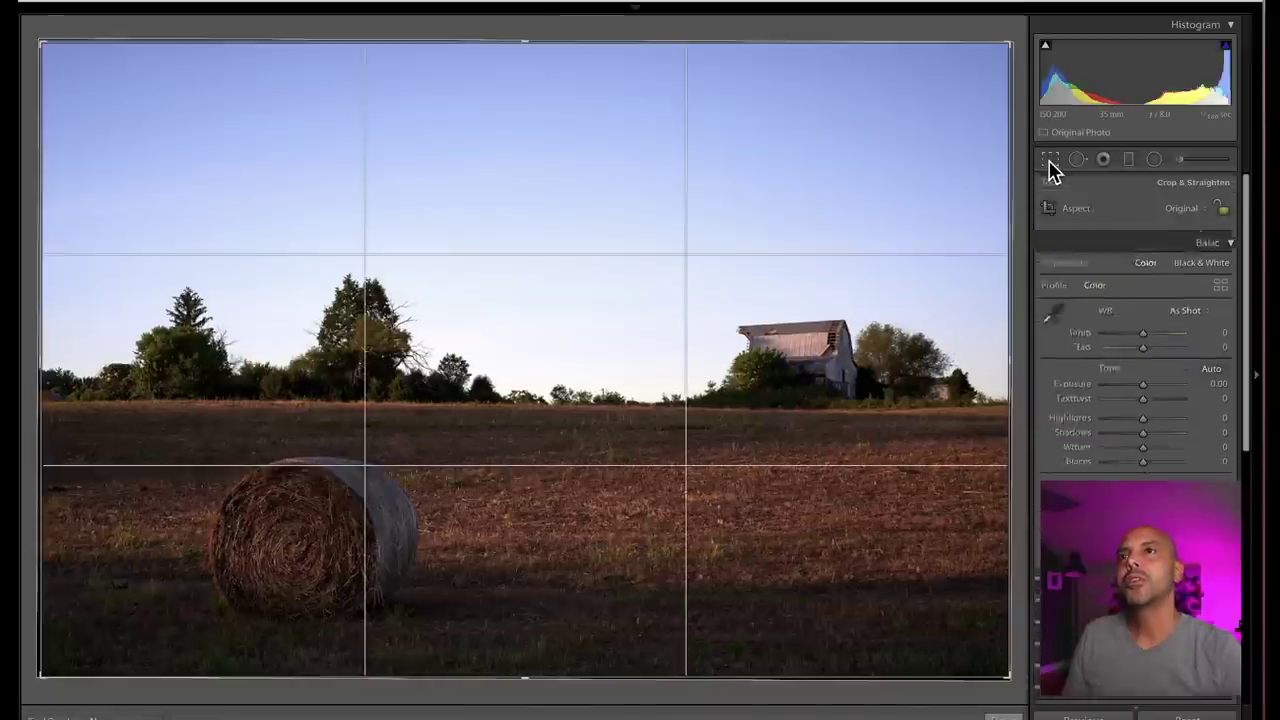
click(1185, 209)
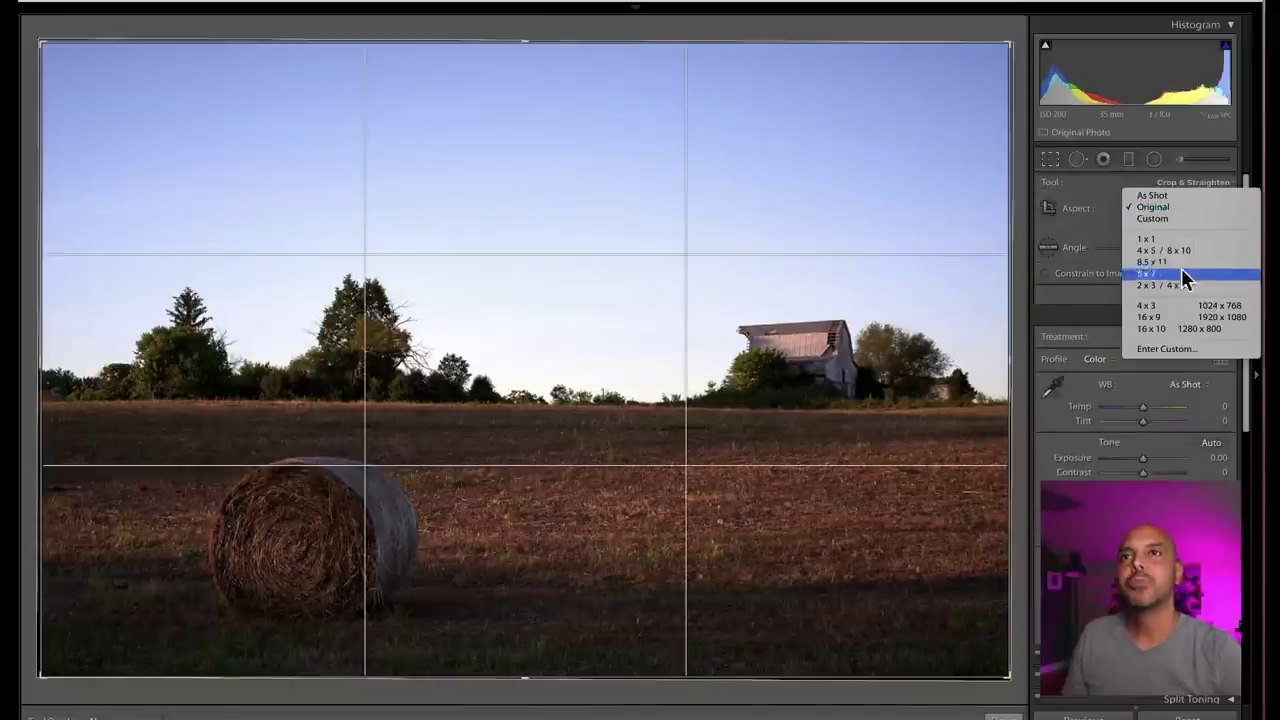
click(1211, 317)
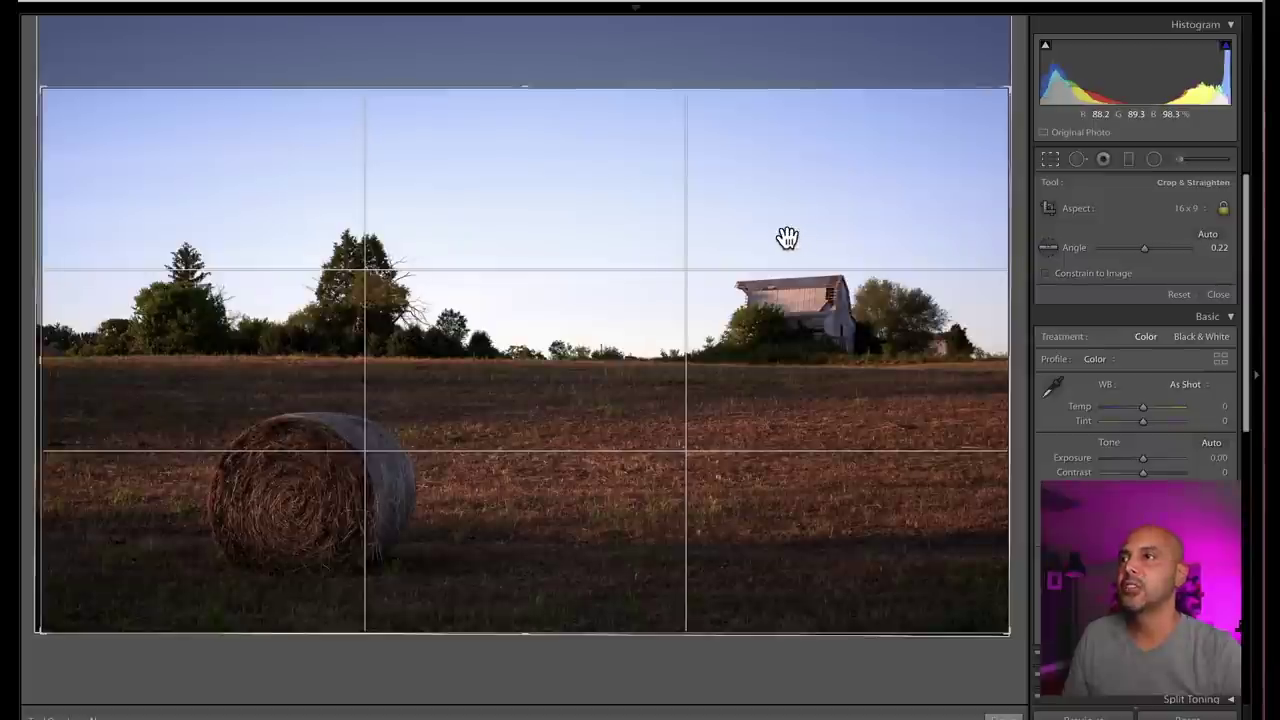
key(Return)
Raise Exposure to +0.10 on the hay bale photo and check the bale and barn against the crop grid
drag(1143, 323, 1145, 325)
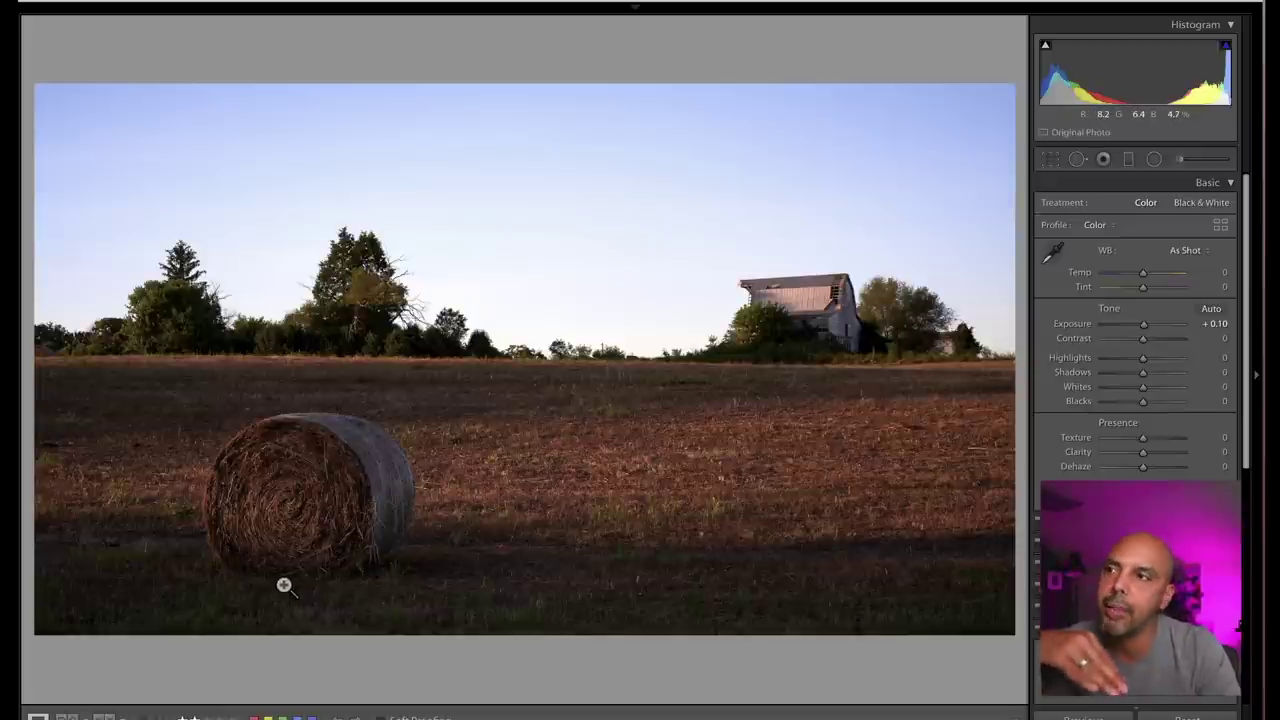
click(1050, 170)
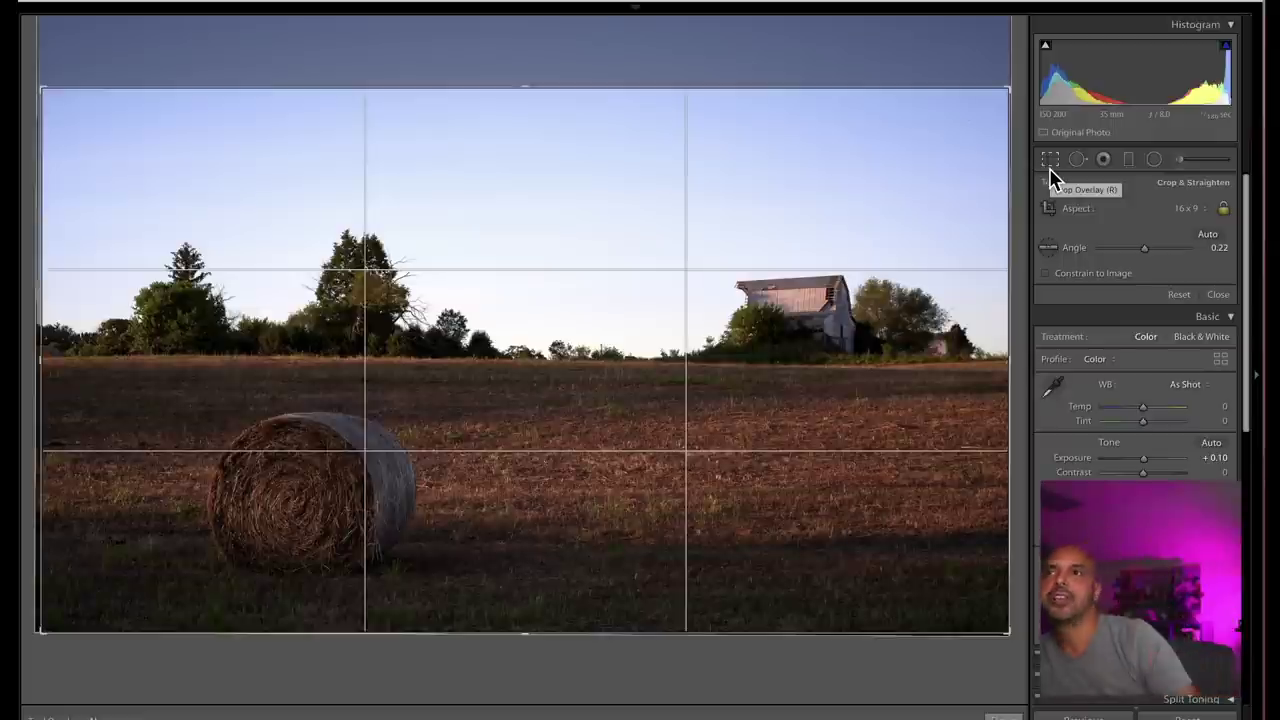
click(1050, 172)
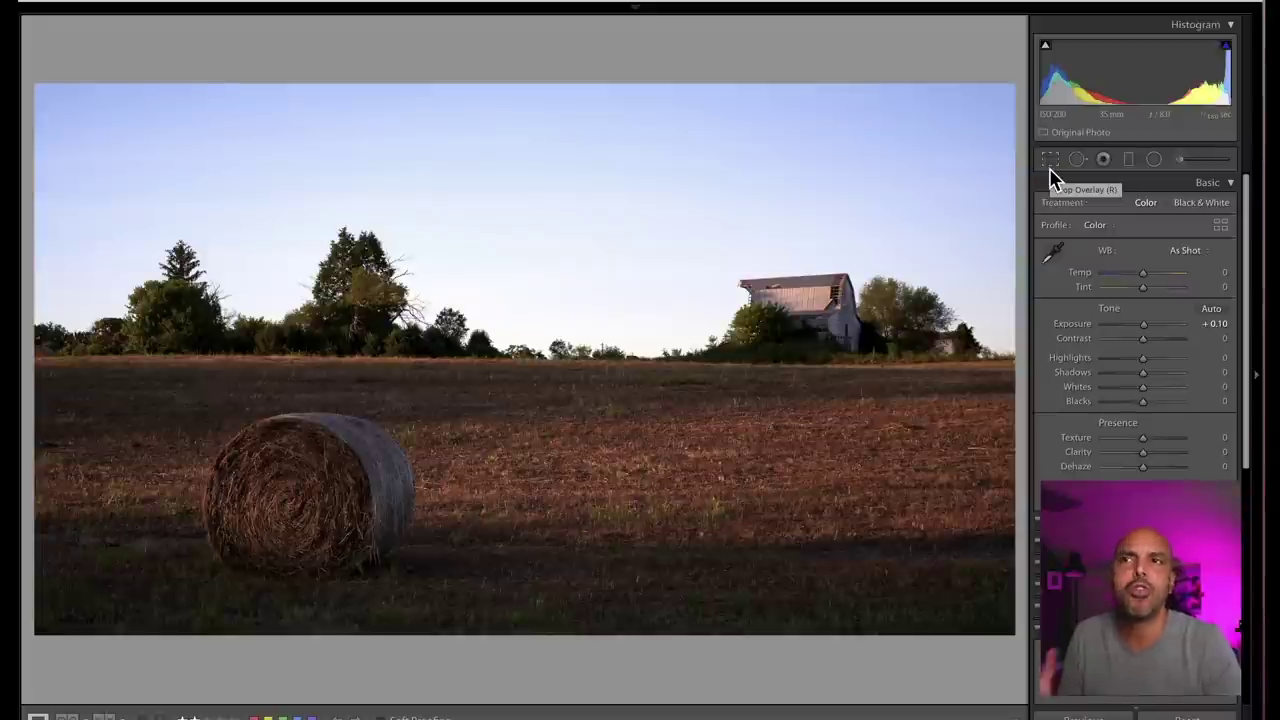
Check the shopkeeper photo against the crop grid, inspect the stacked bundles up close, and go to the concrete building photo
key(Right)
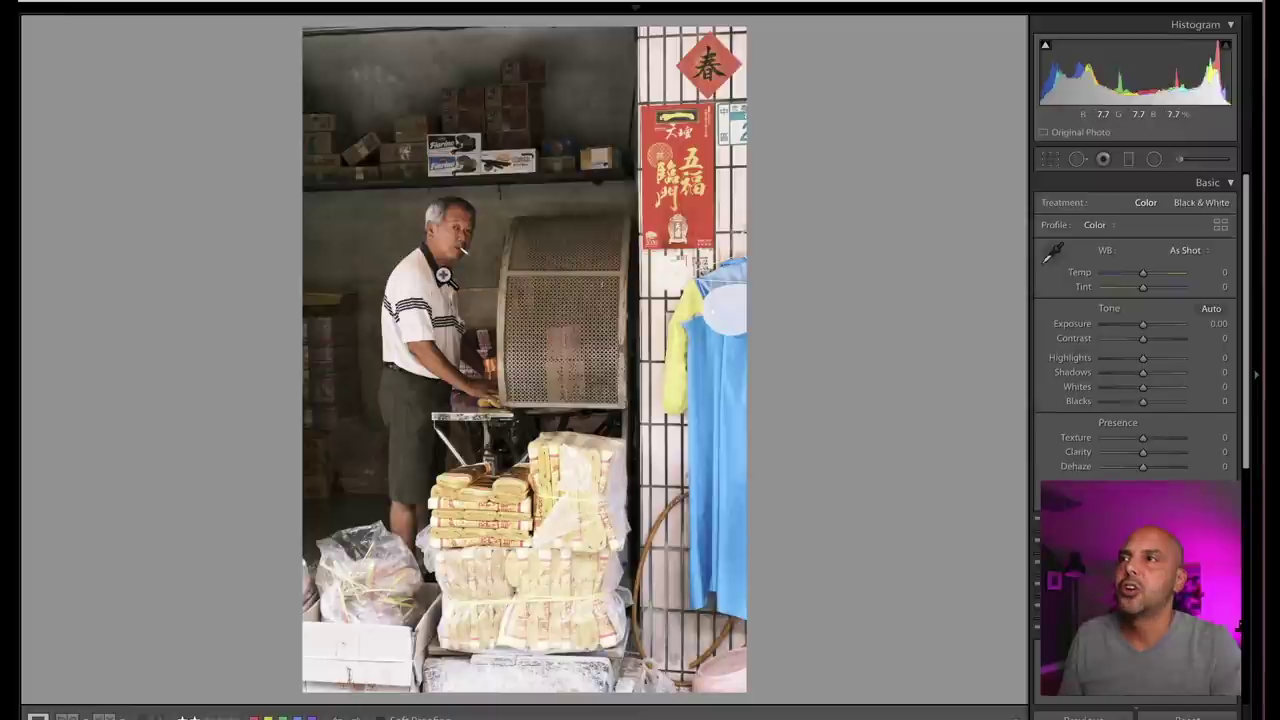
click(1051, 163)
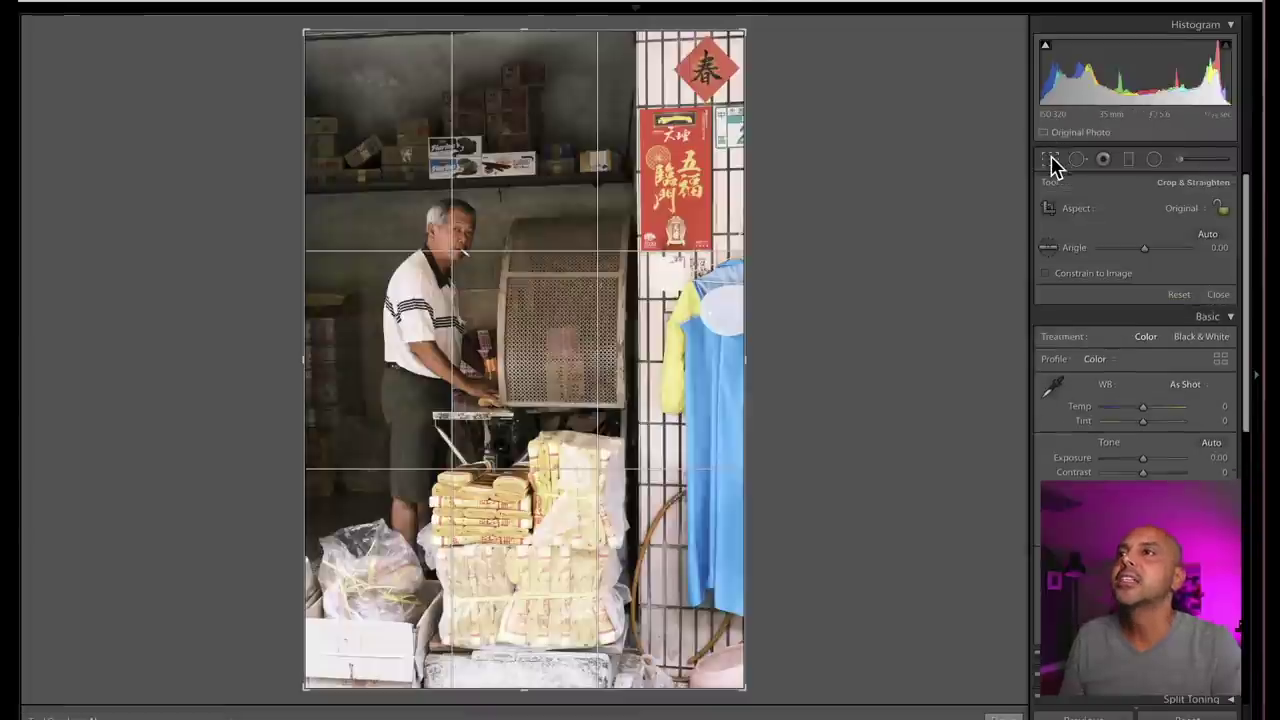
click(1051, 163)
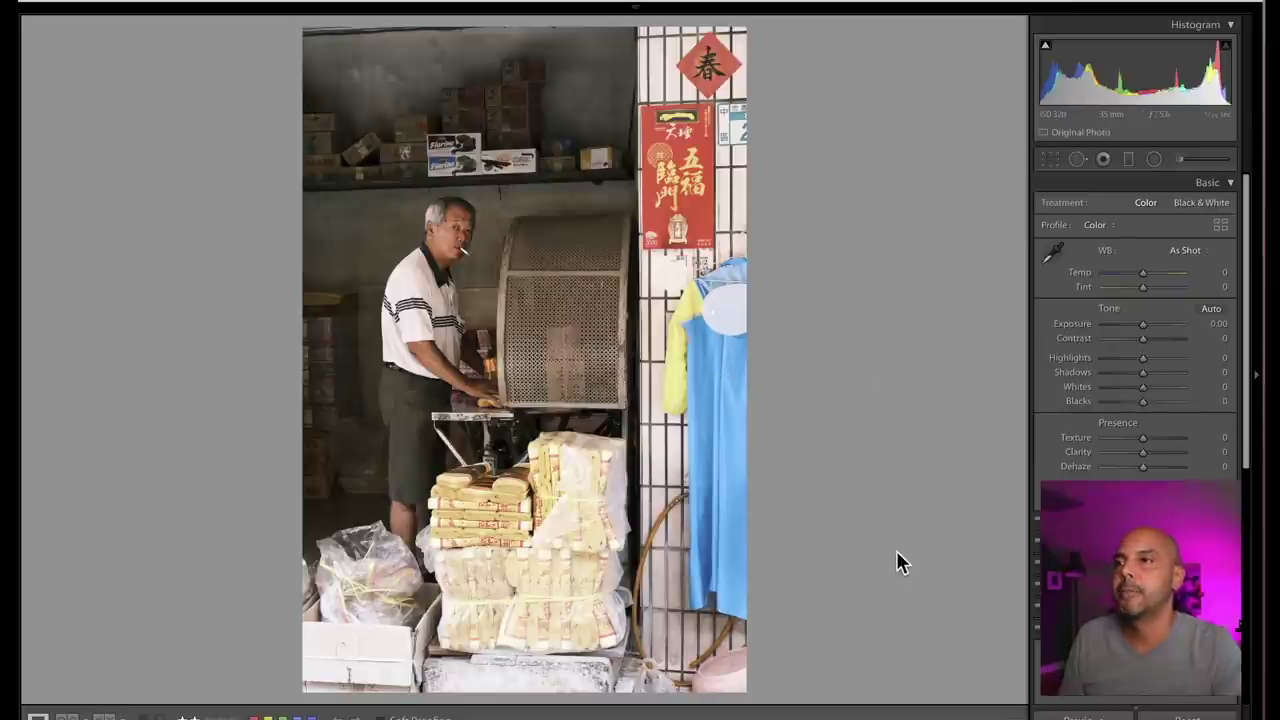
click(490, 525)
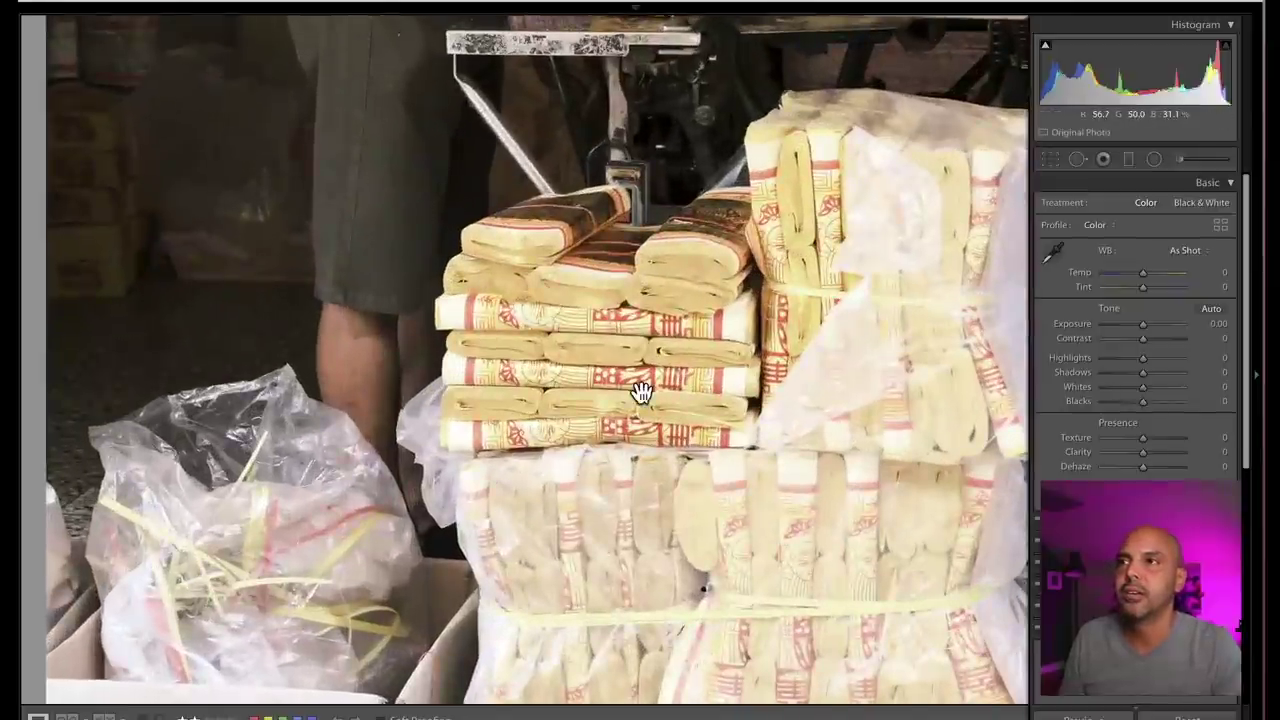
click(641, 392)
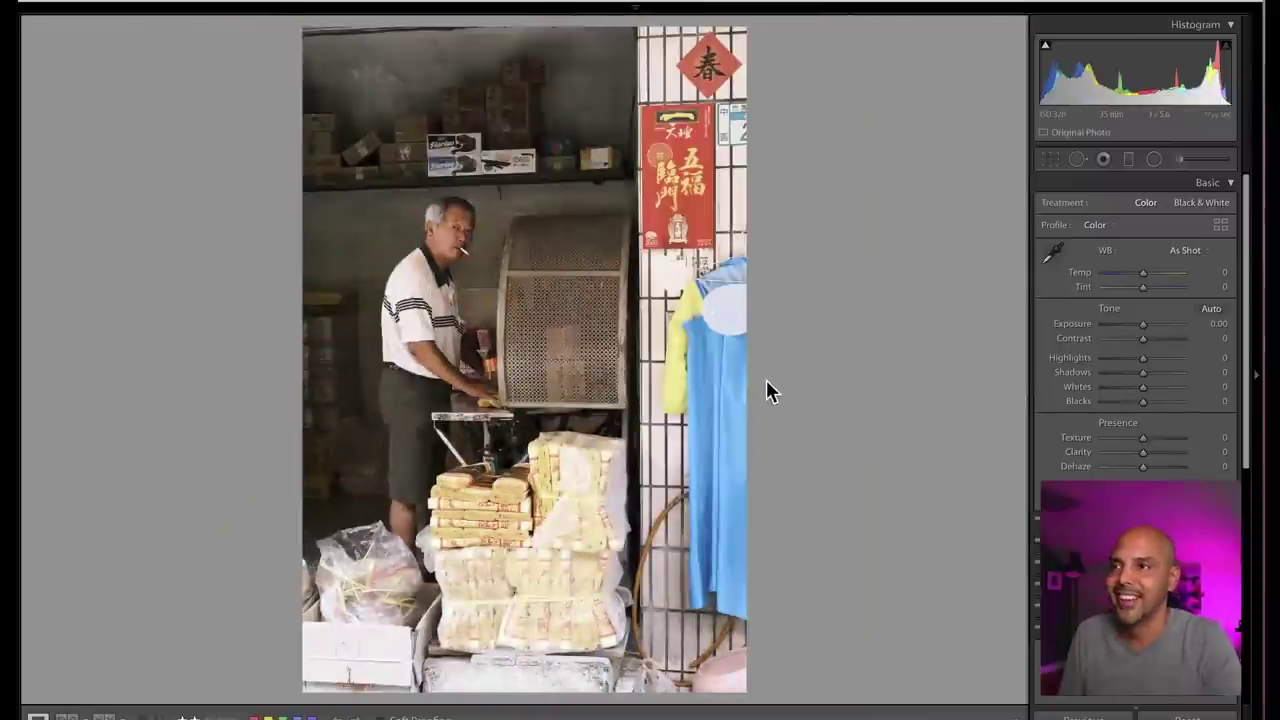
key(Right)
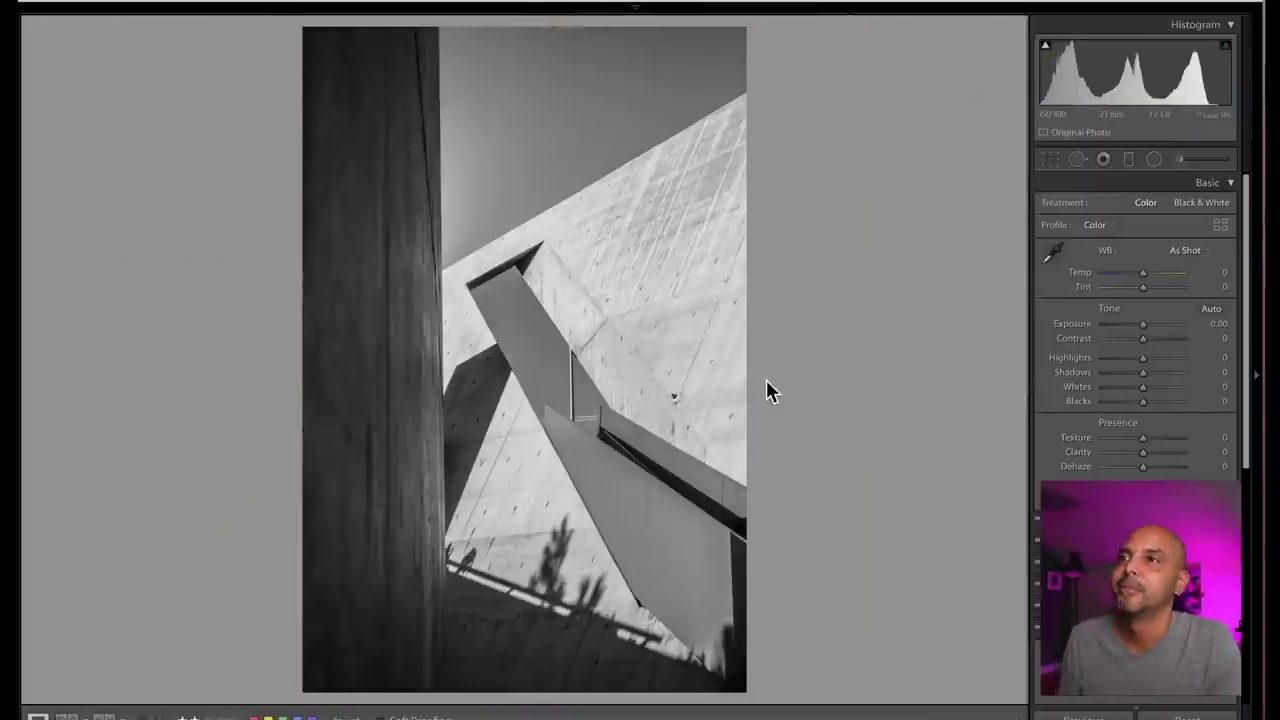
Apply Auto tone to the concrete building photo, then set Highlights to -72, Clarity to +69 and Blacks to -78
click(1211, 310)
drag(1137, 358, 1112, 360)
drag(1146, 455, 1174, 452)
drag(1136, 401, 1115, 409)
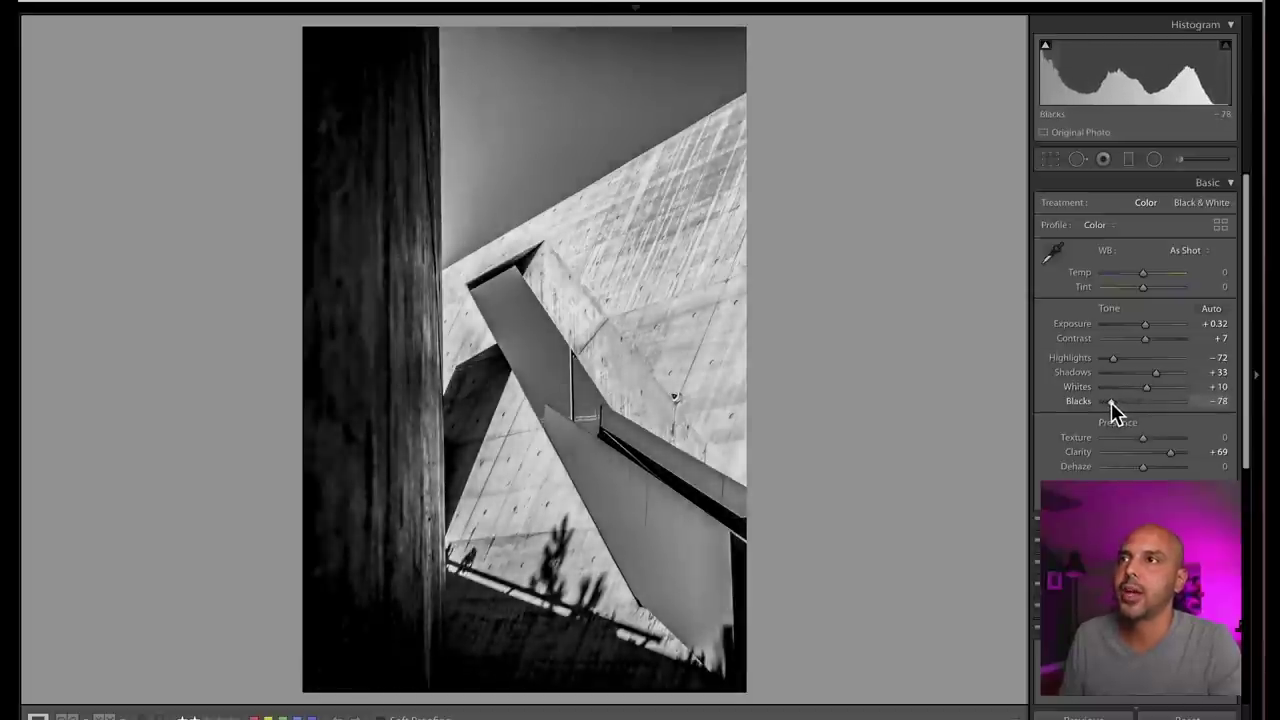
Crop the concrete building photo with the aspect ratio unlocked, trimming the upper sky so the roofline meets the frame's corner
click(1050, 159)
drag(876, 205, 880, 209)
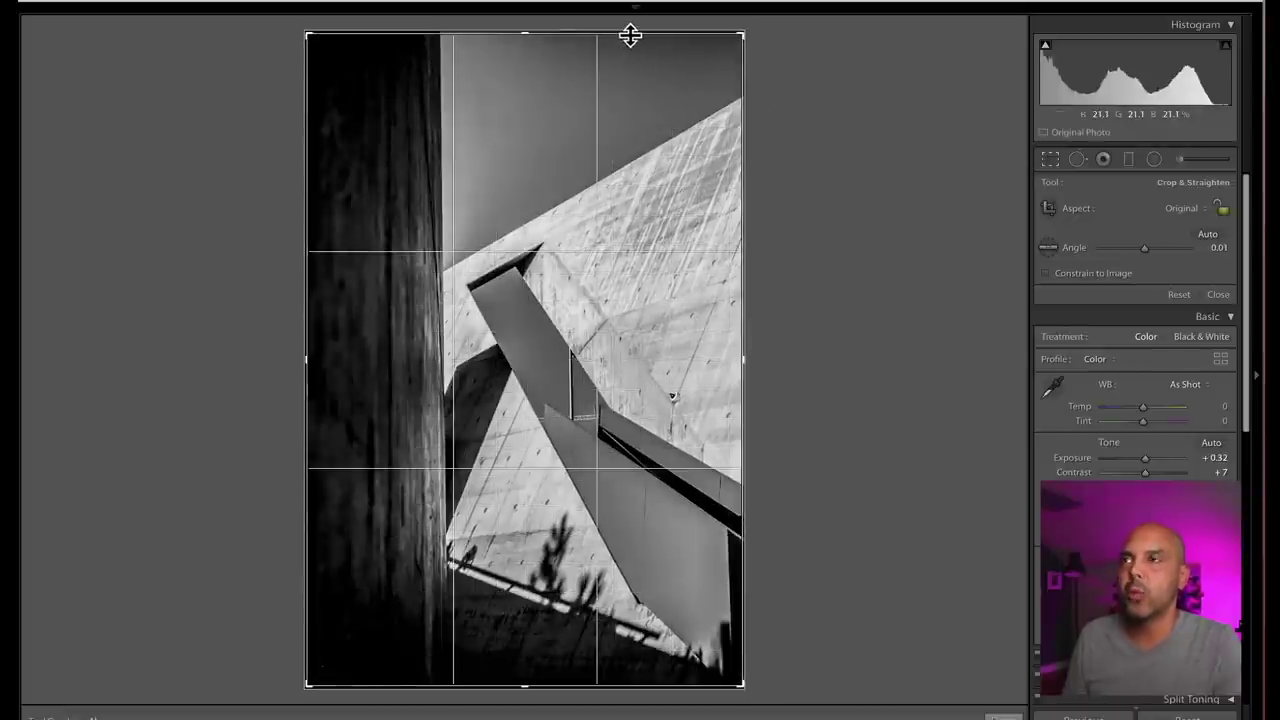
mouse_move(630, 35)
mouse_down()
mouse_move(629, 57)
mouse_move(626, 17)
mouse_move(623, 57)
mouse_move(619, 19)
mouse_move(627, 85)
mouse_move(614, 23)
mouse_up()
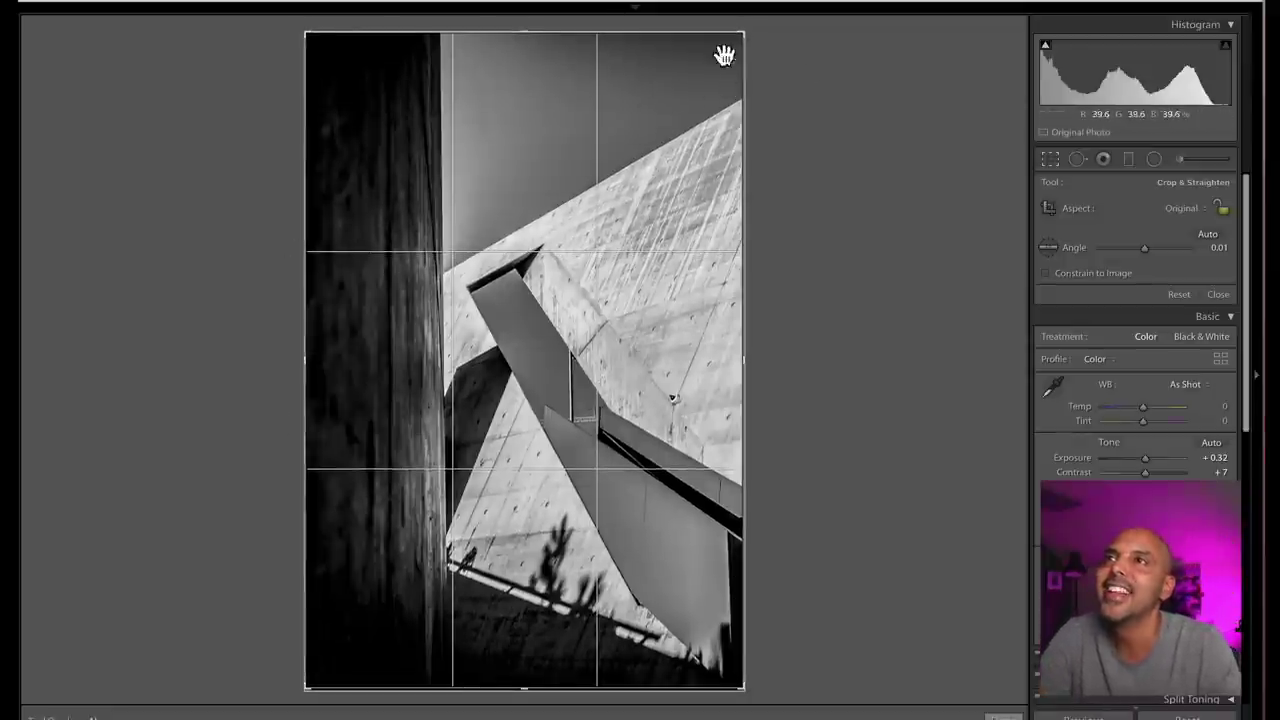
drag(697, 33, 697, 66)
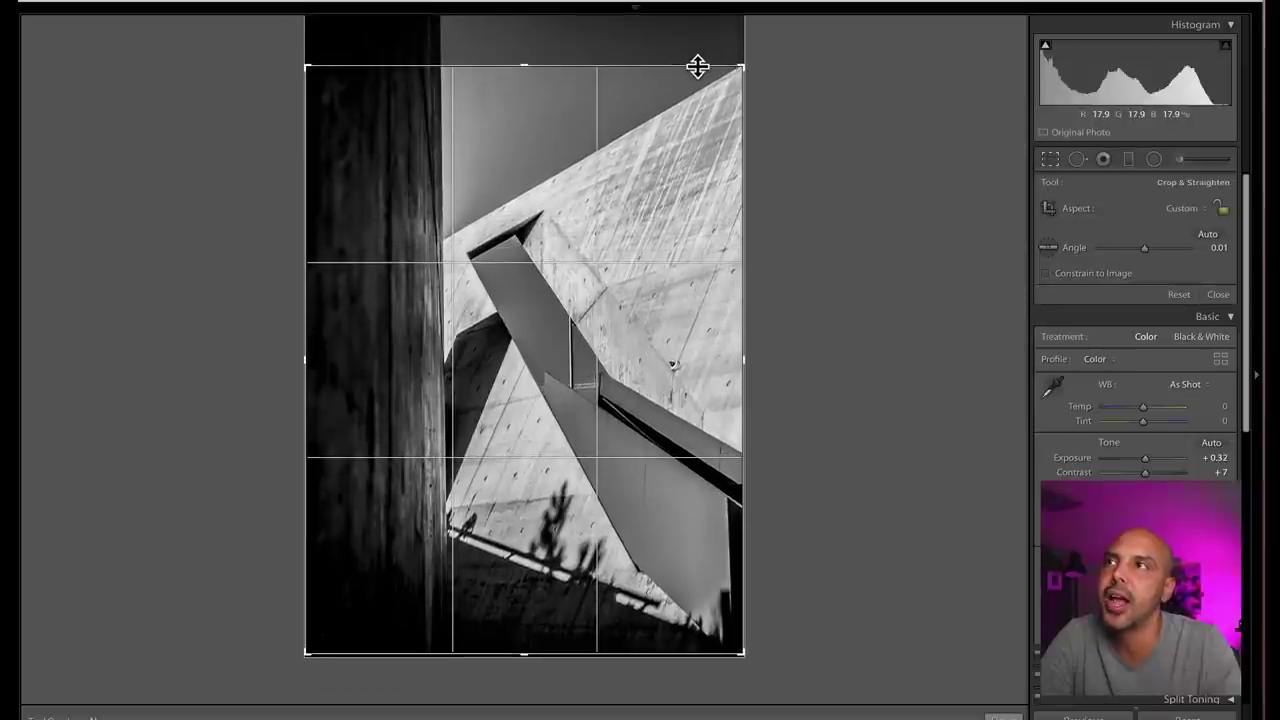
key(Return)
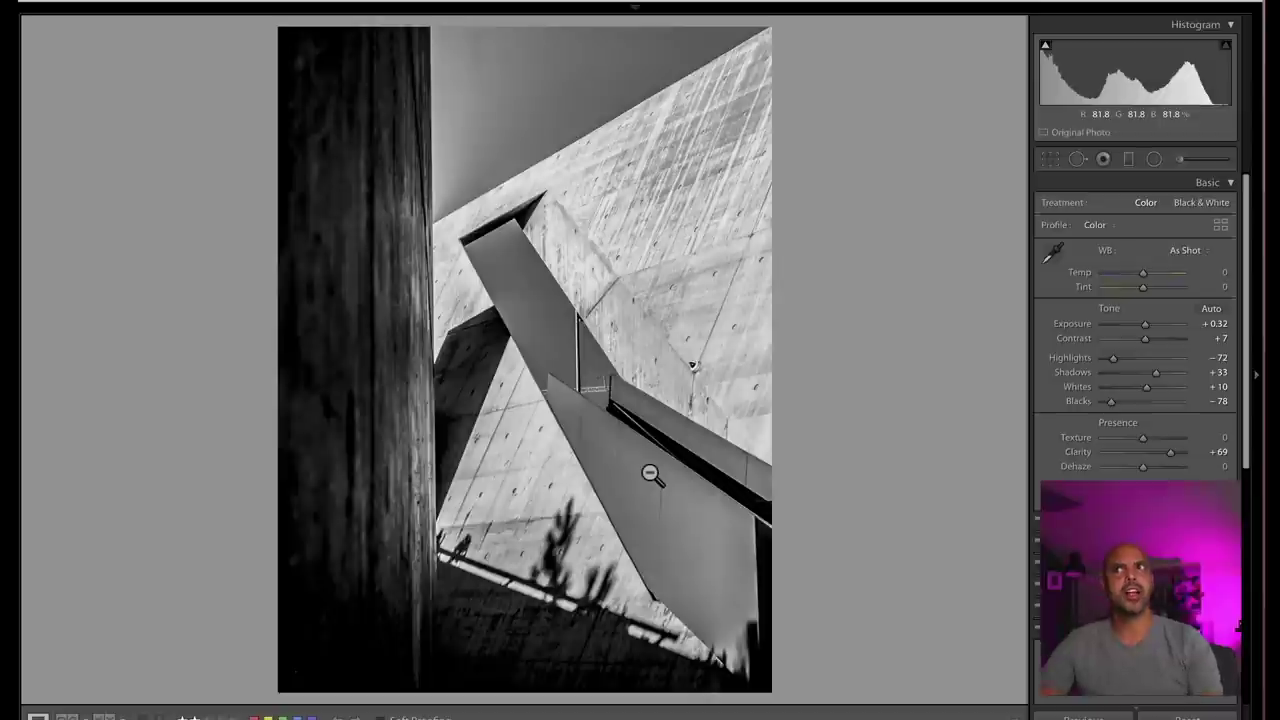
Straighten the concrete building photo's crop to an angle of 0.32° and go to the photo of the man and dog overlooking the lake
click(1052, 162)
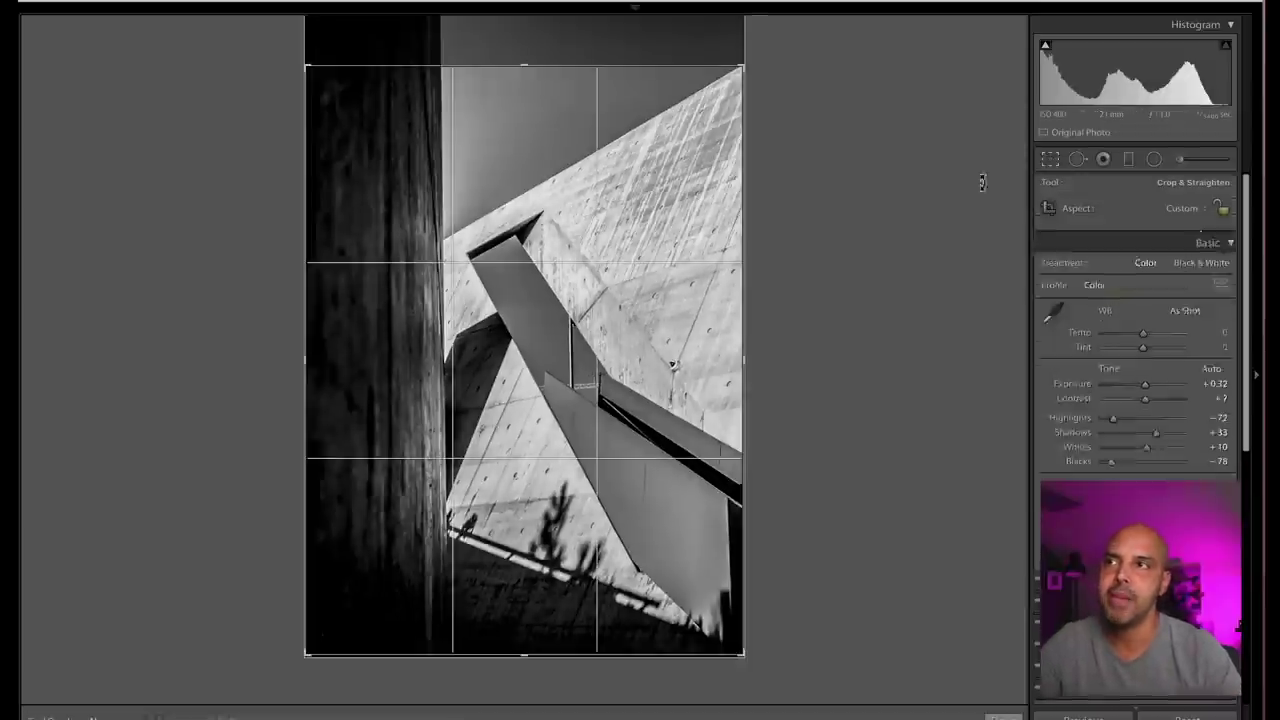
drag(960, 205, 957, 206)
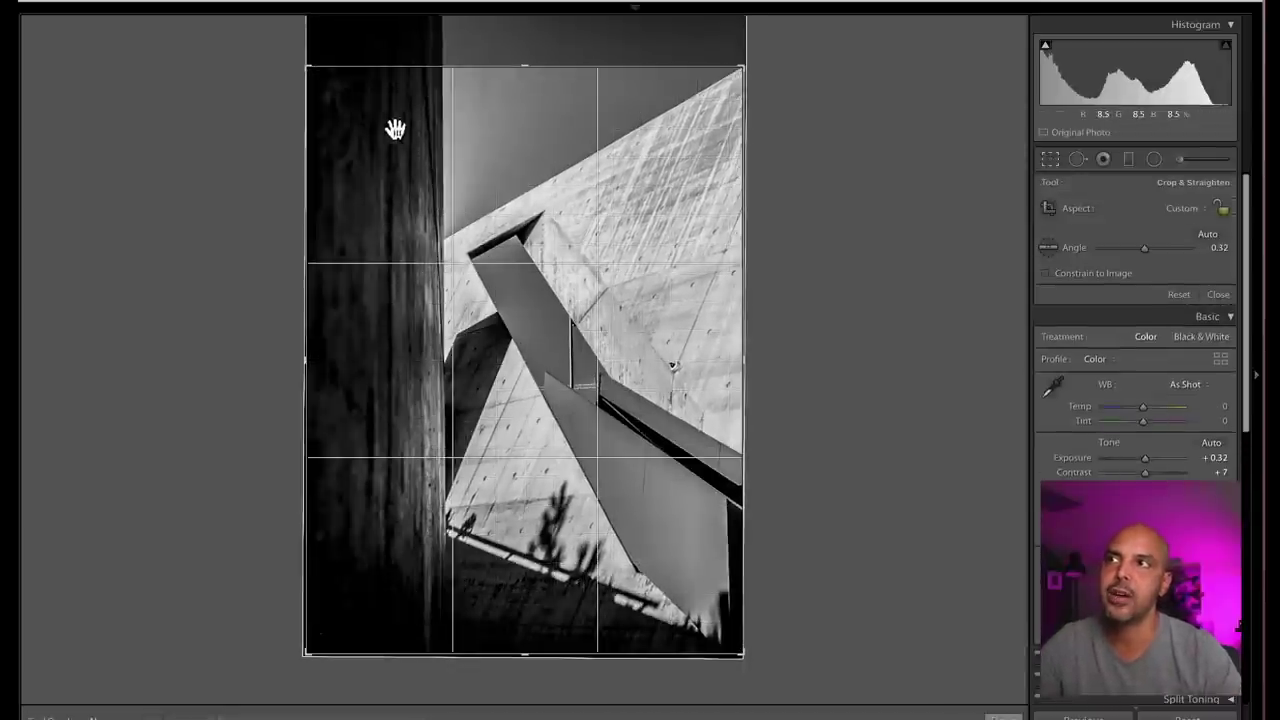
key(Return)
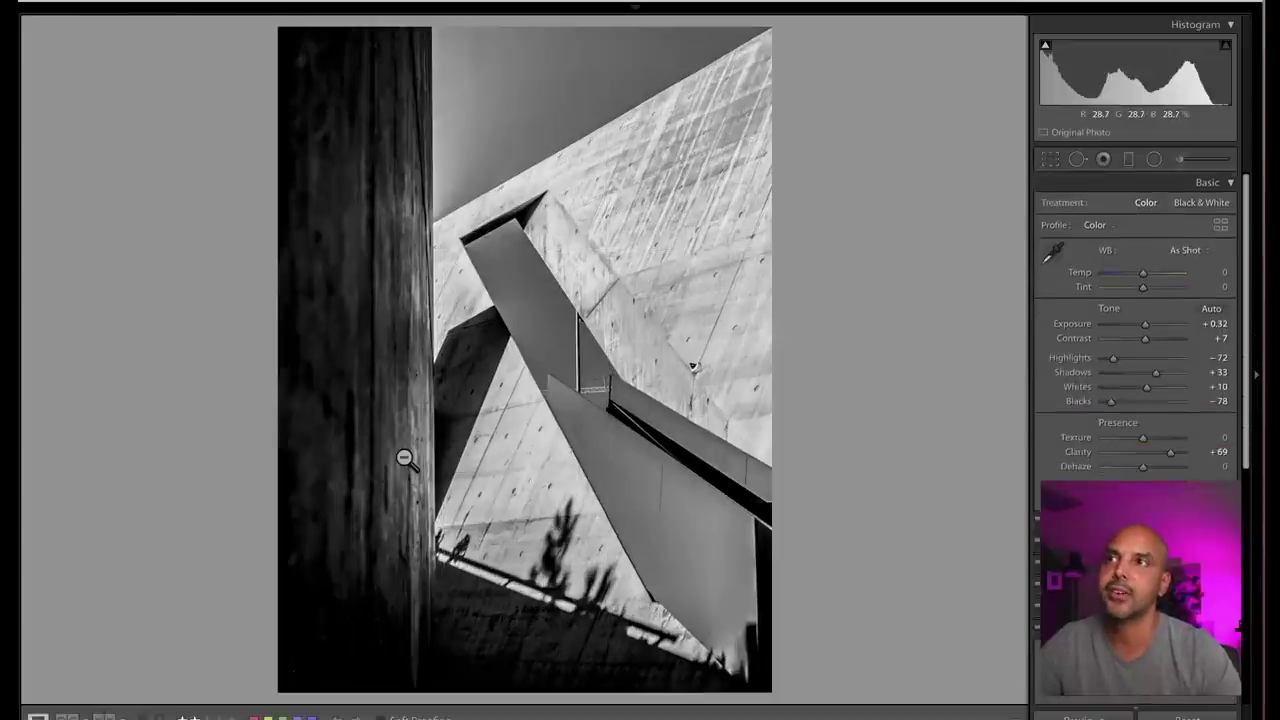
click(707, 374)
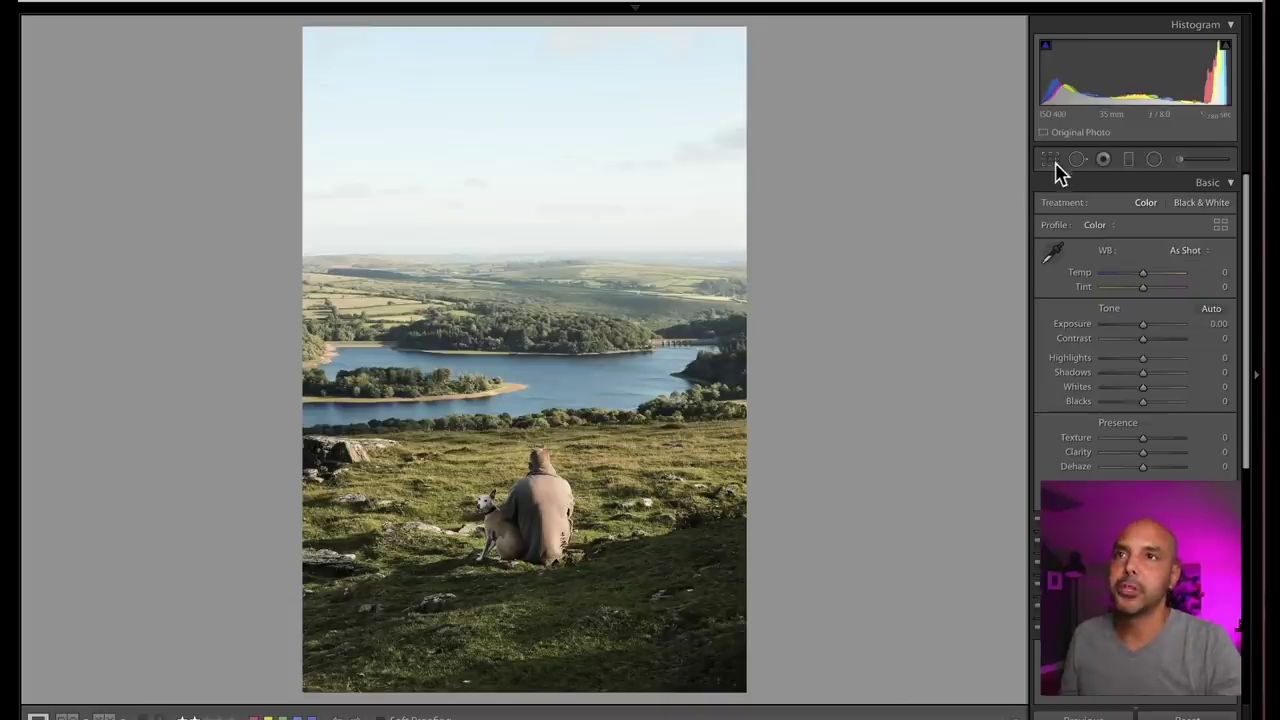
Crop the lake photo with the aspect ratio unlocked, trimming part of the empty upper sky
click(1052, 162)
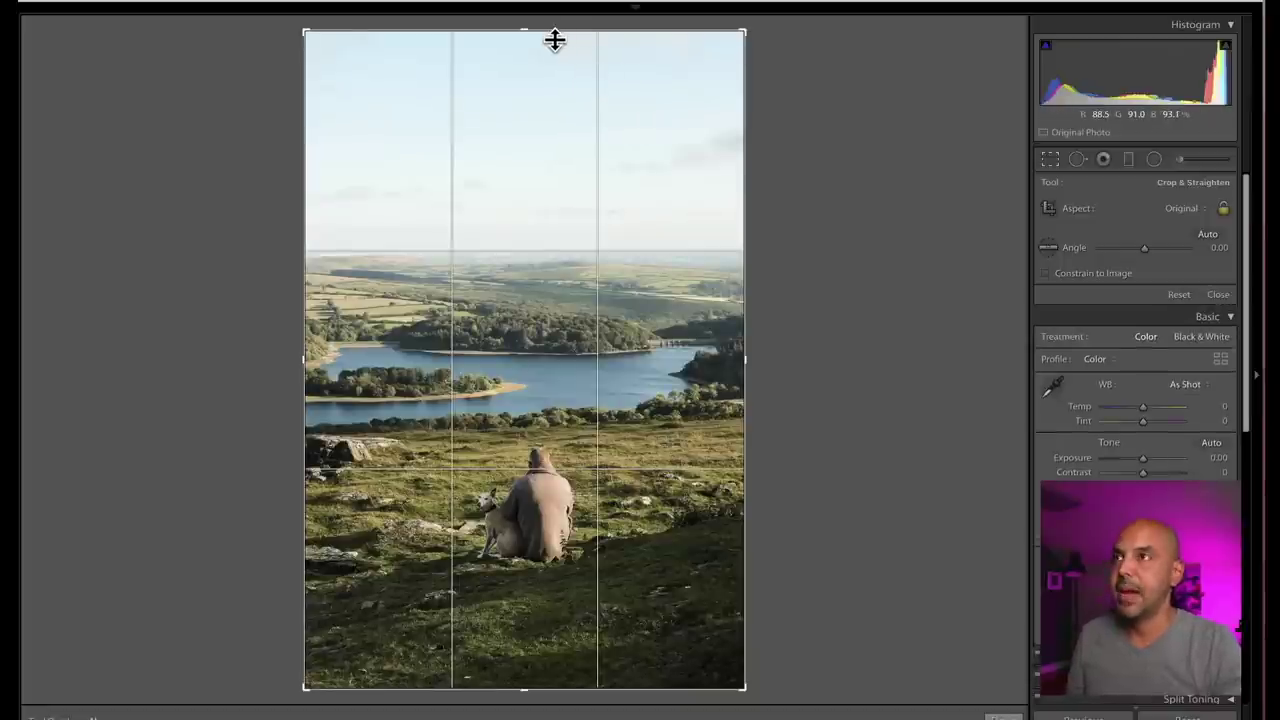
mouse_move(515, 38)
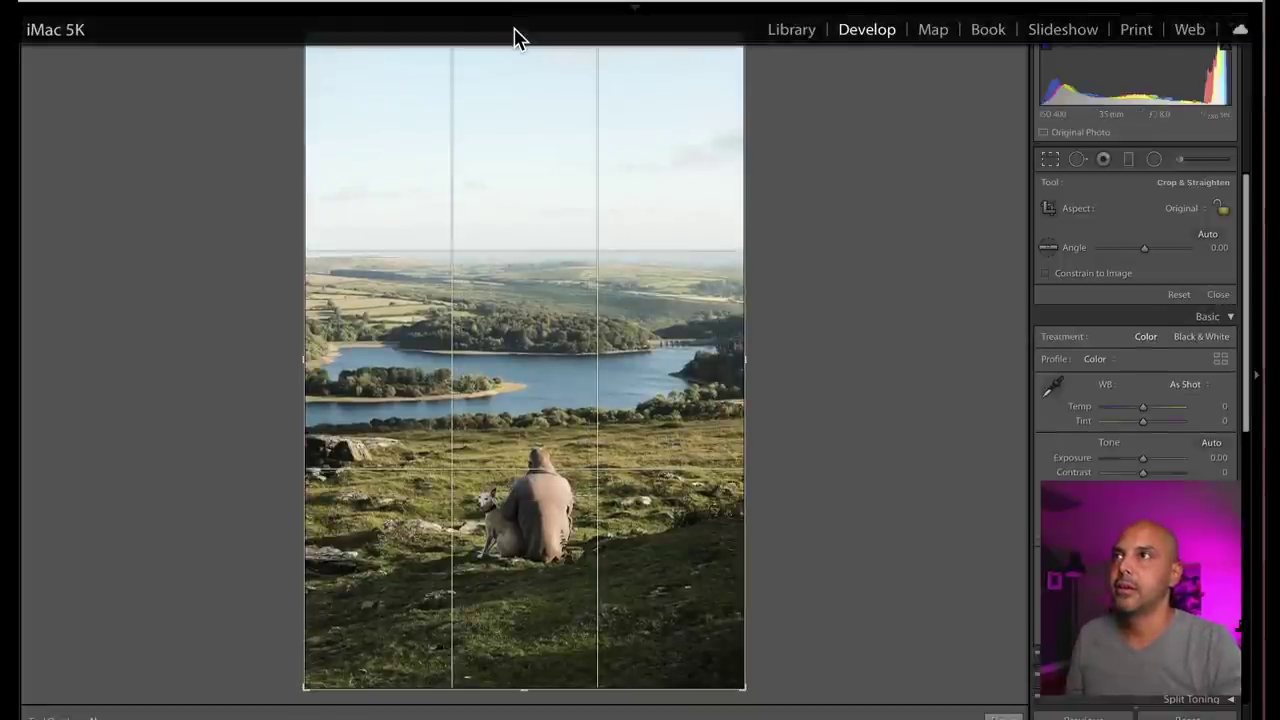
drag(543, 31, 538, 82)
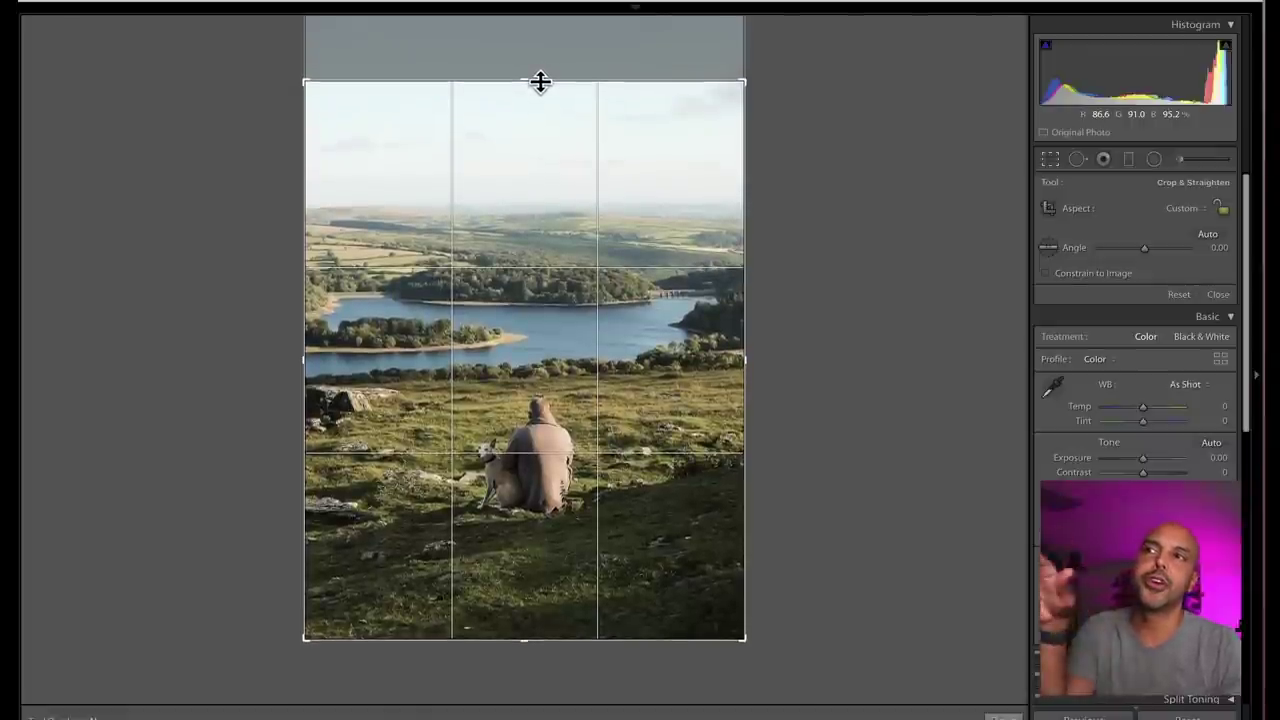
key(Return)
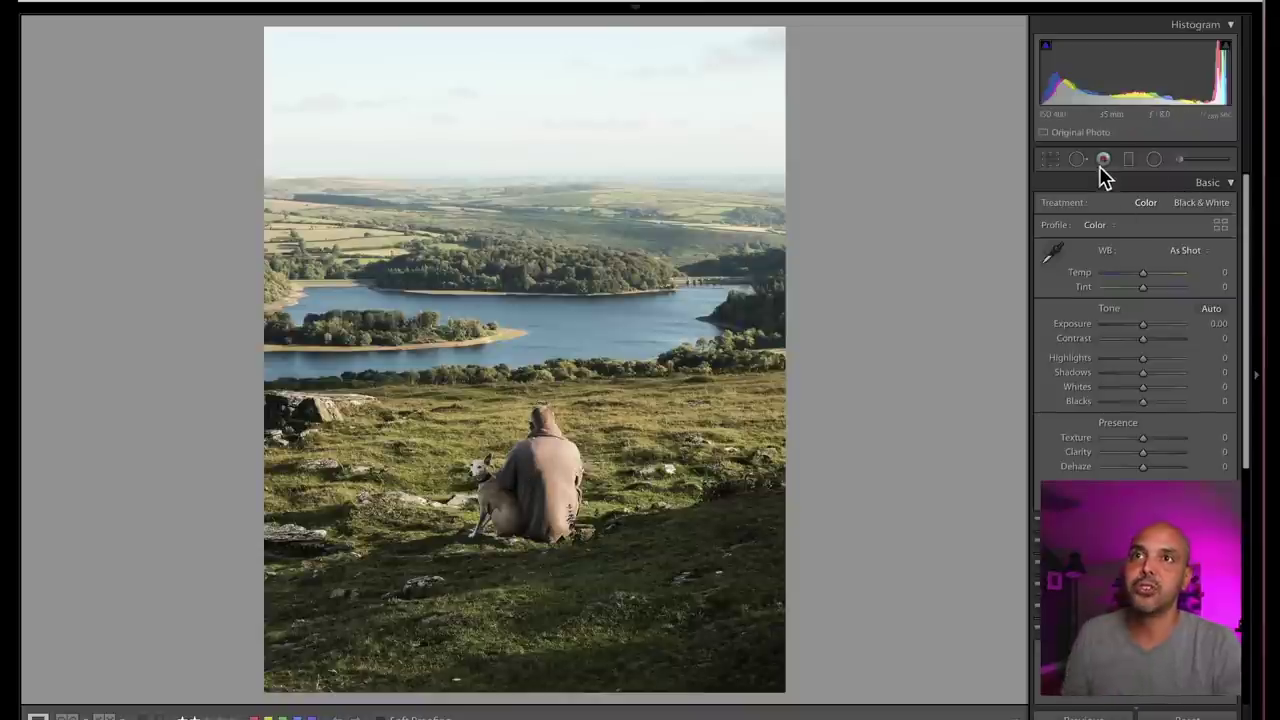
Add a radial filter around the man and dog with Exposure 0.59, Temp 24, Clarity 15 and Highlights -92
click(1155, 160)
drag(548, 449, 774, 646)
drag(660, 570, 594, 532)
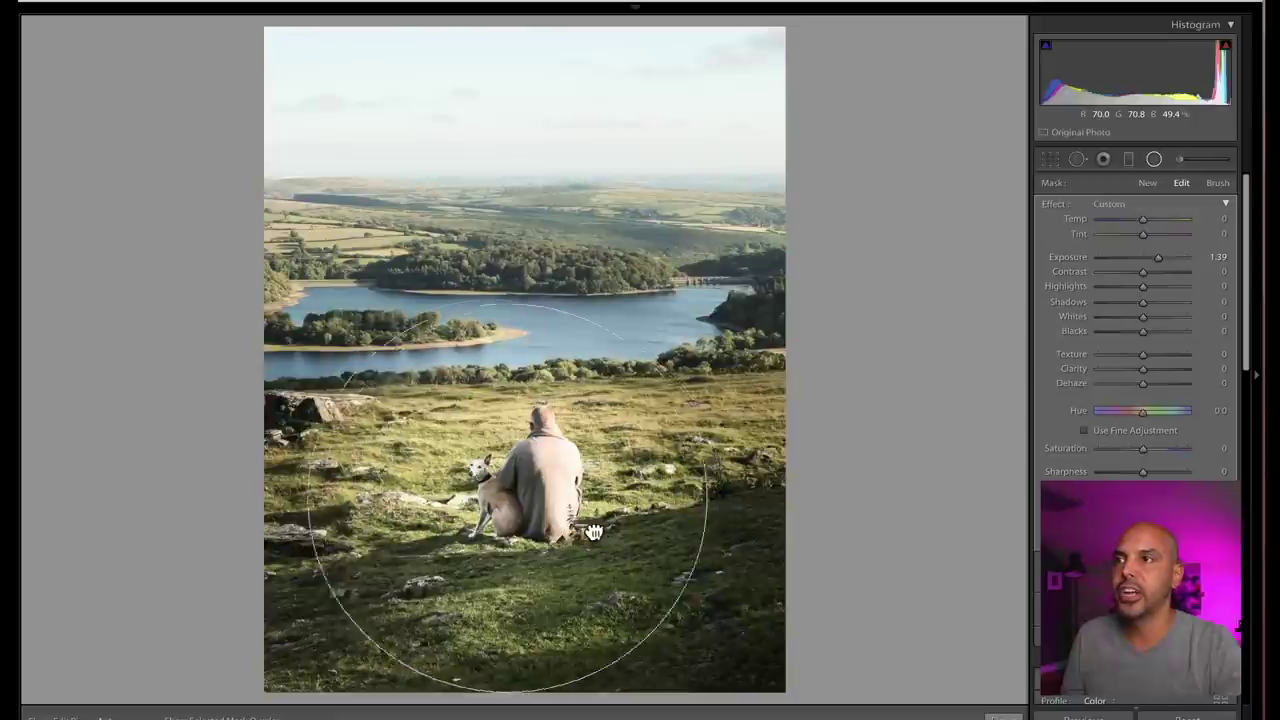
drag(1155, 256, 1152, 223)
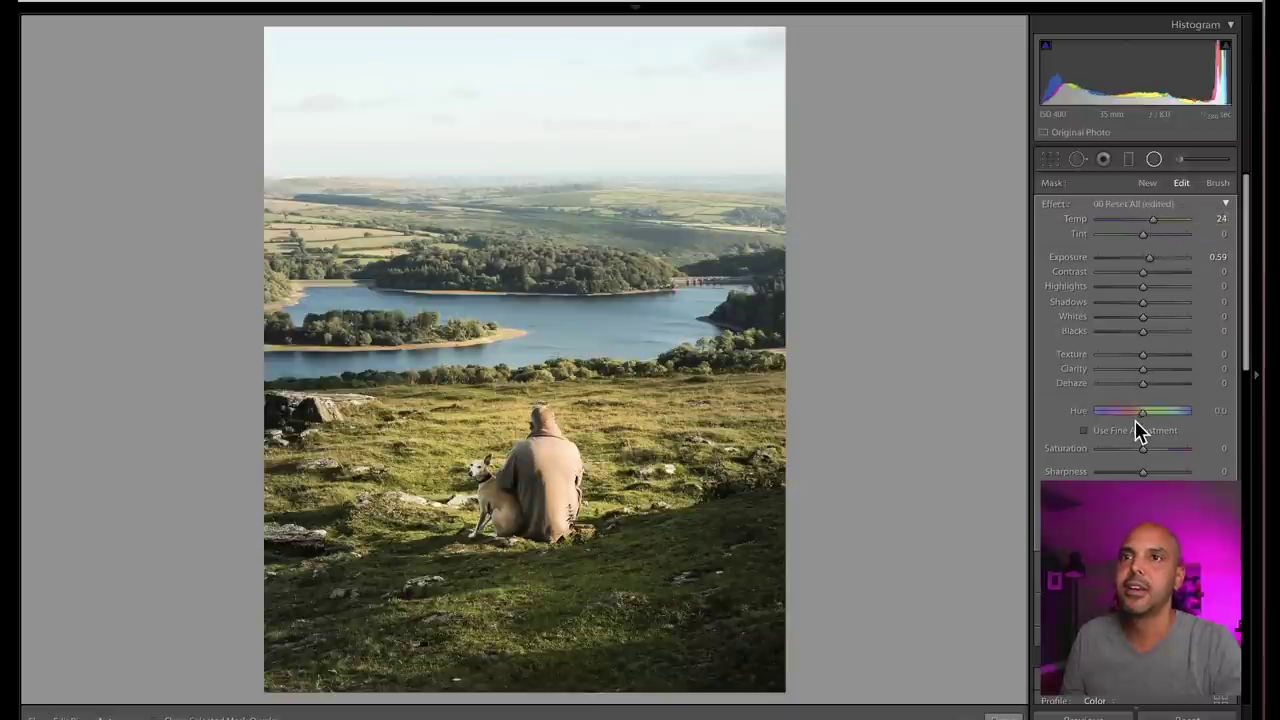
drag(1176, 370, 1156, 370)
drag(1143, 286, 1104, 298)
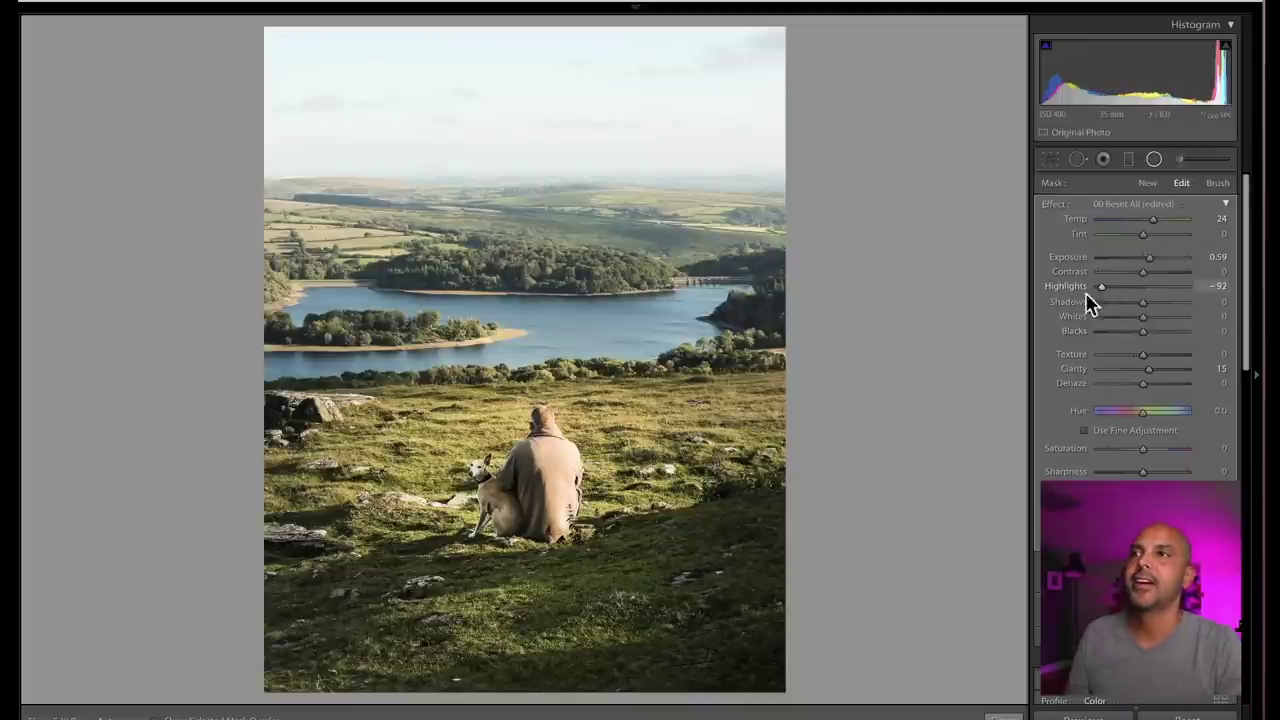
Darken the lake photo's sky with a graduated filter from the upper edge down to the hills at Exposure -1.48
key(m)
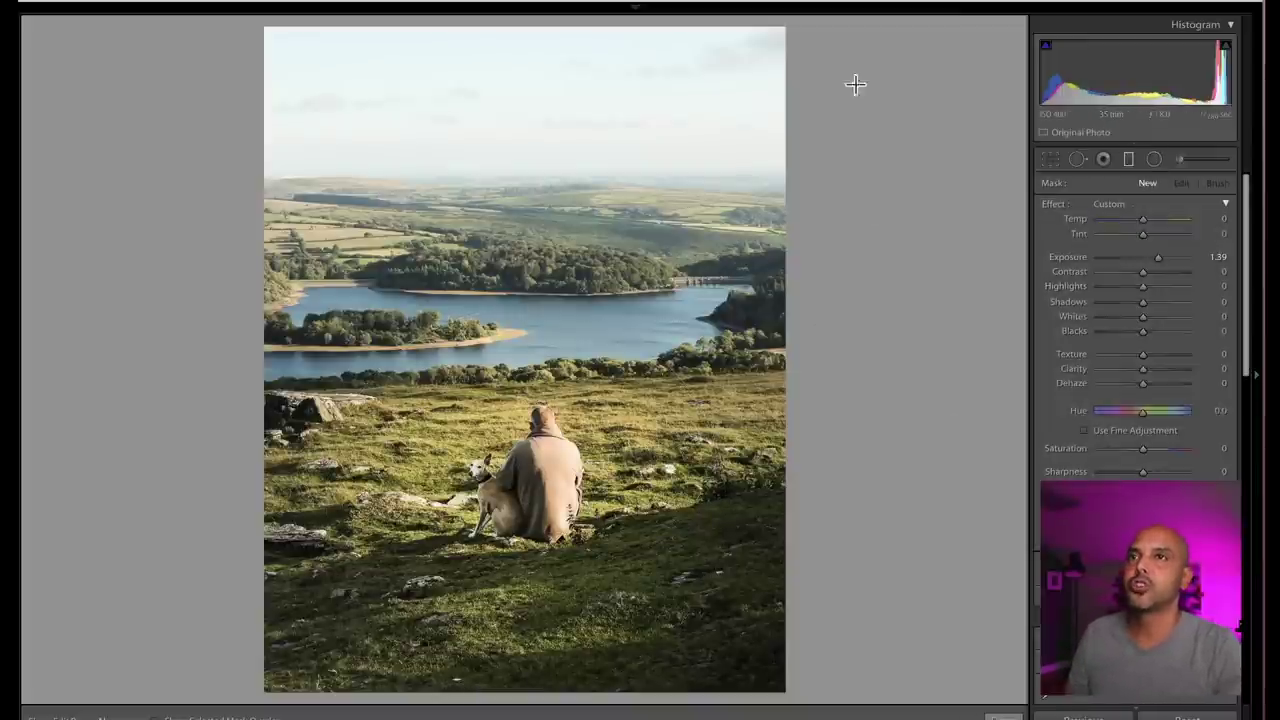
drag(680, 34, 672, 268)
drag(1112, 257, 1126, 258)
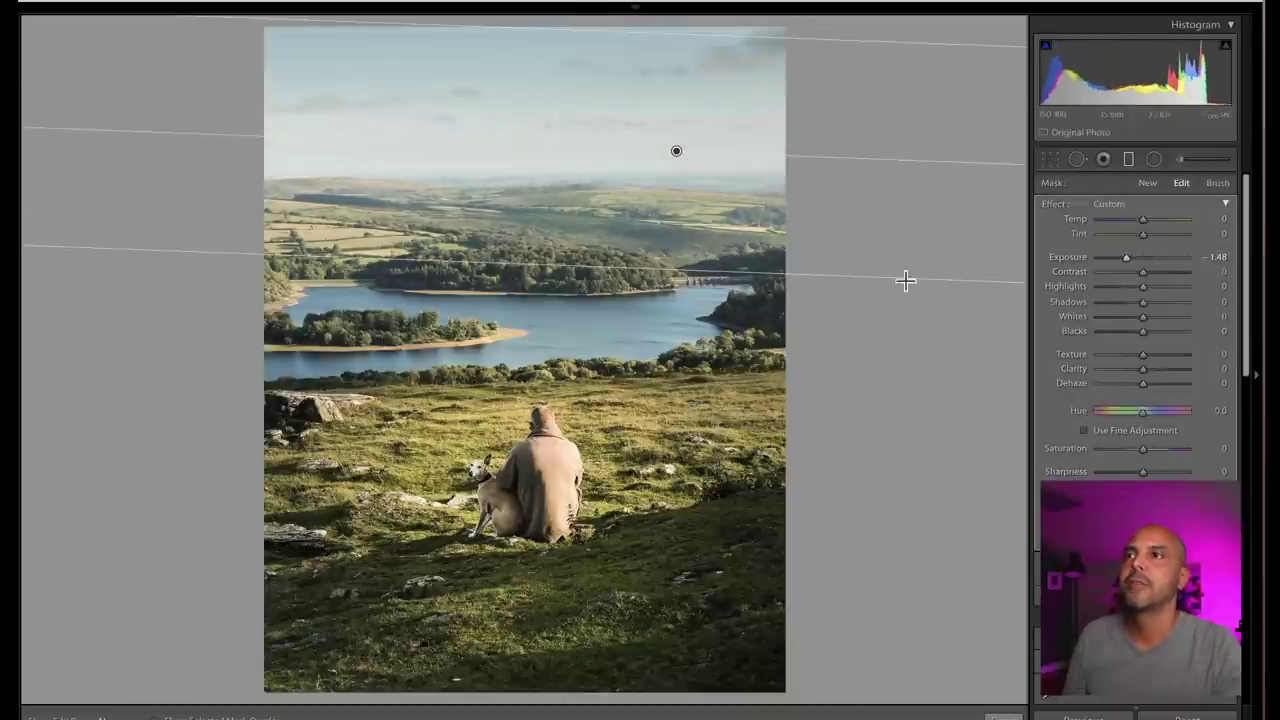
click(1129, 164)
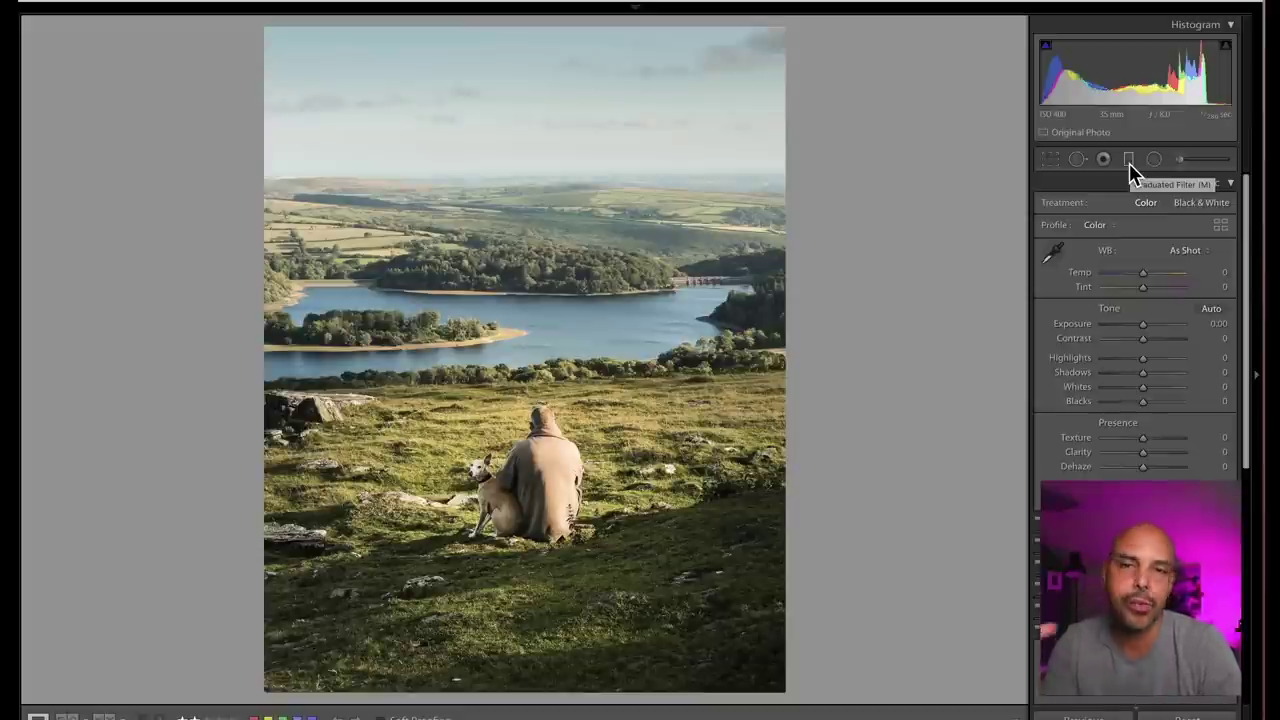
Go to the stadium seats photo and inspect its upper edge and the front seats up close
key(Right)
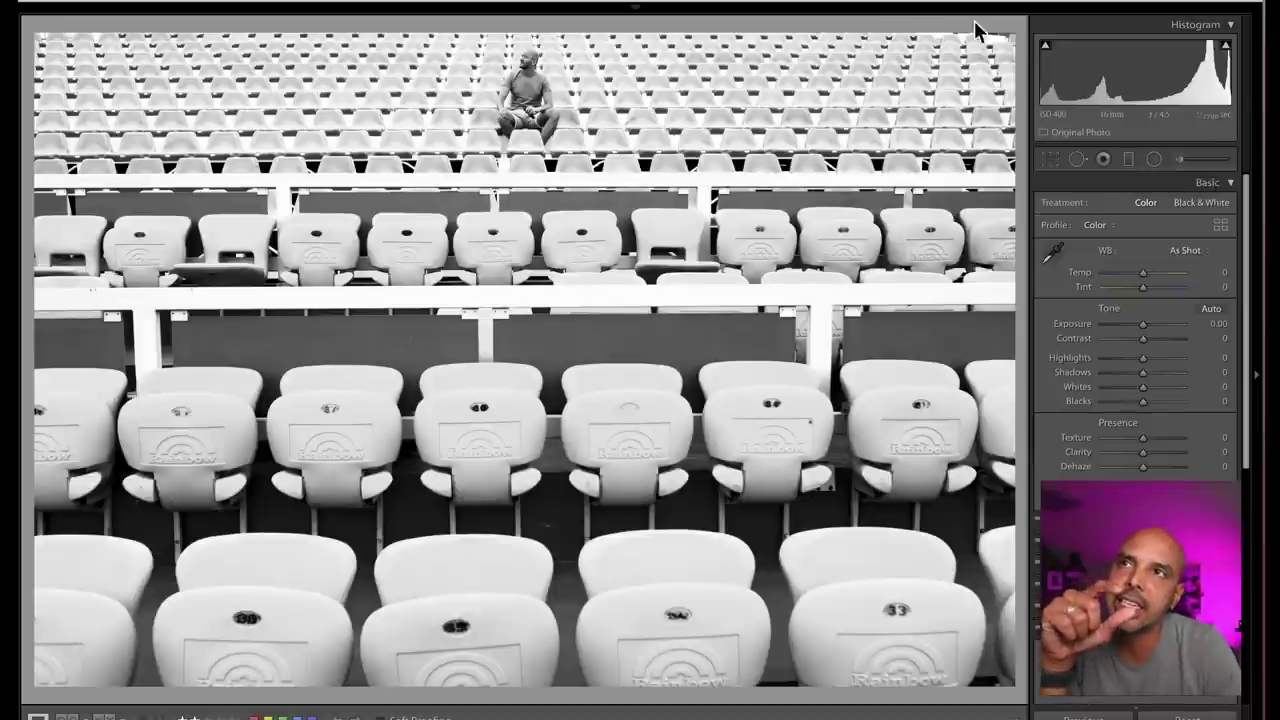
click(988, 50)
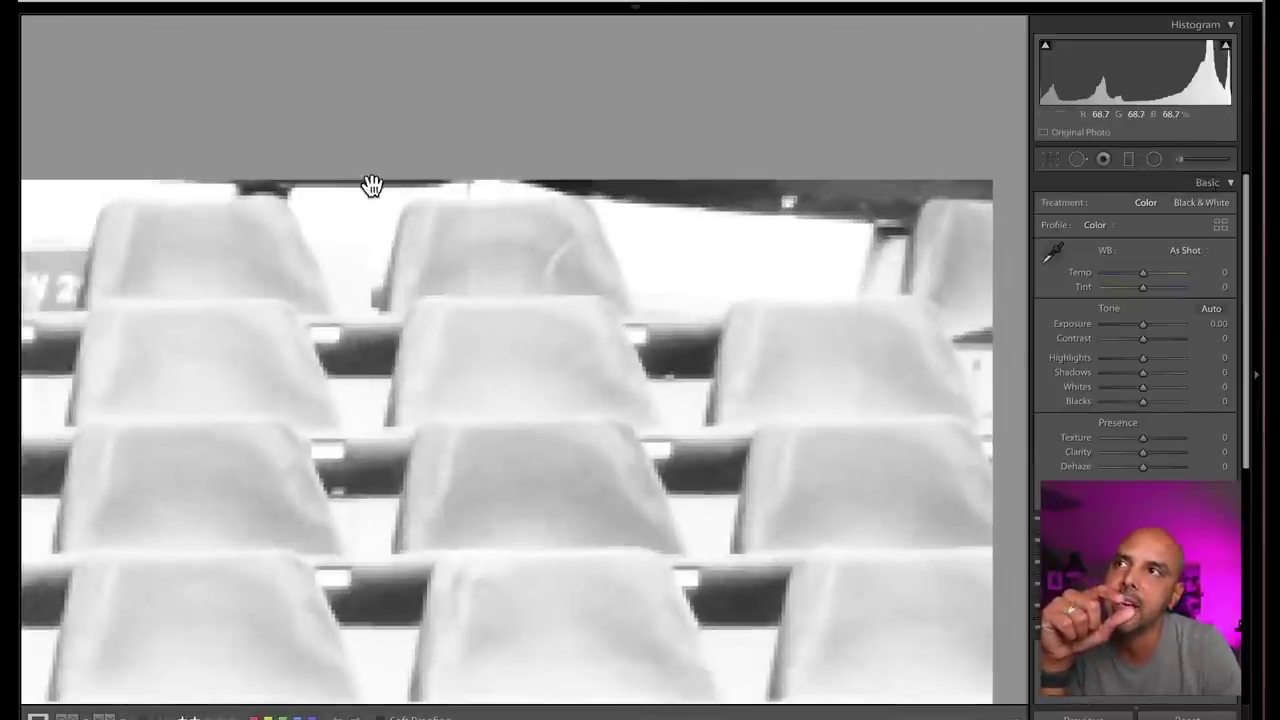
click(371, 186)
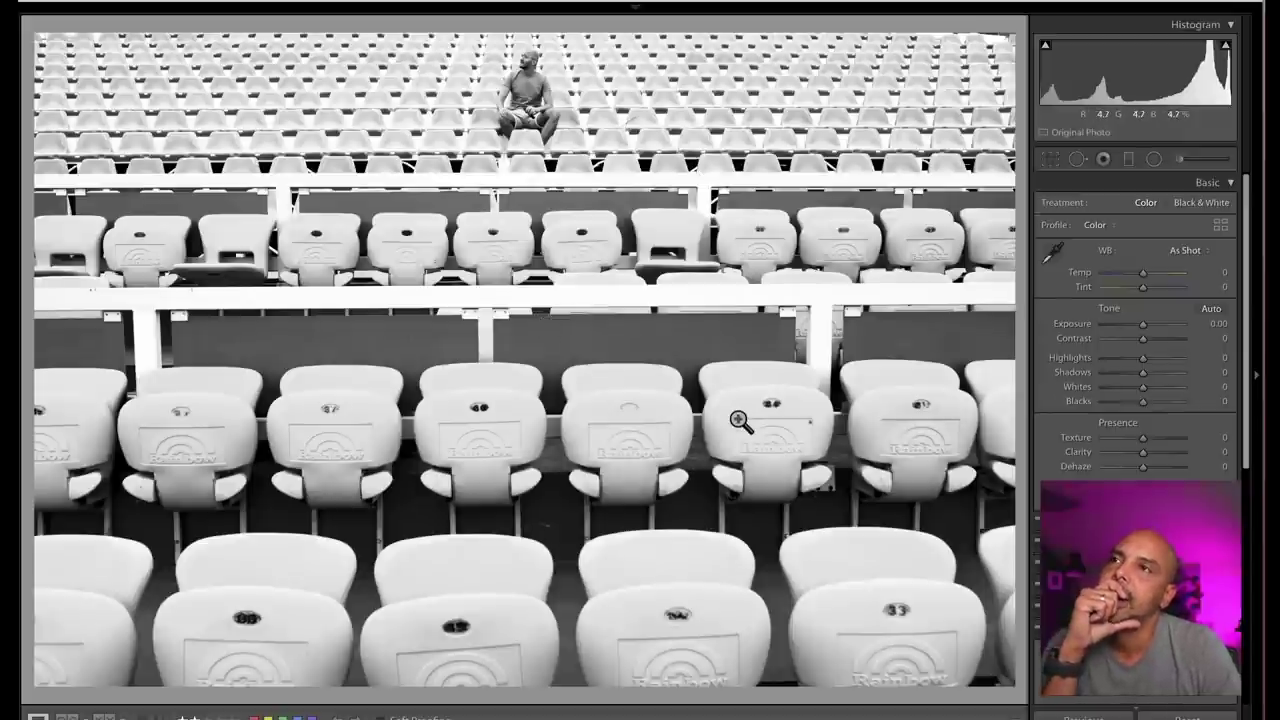
click(961, 465)
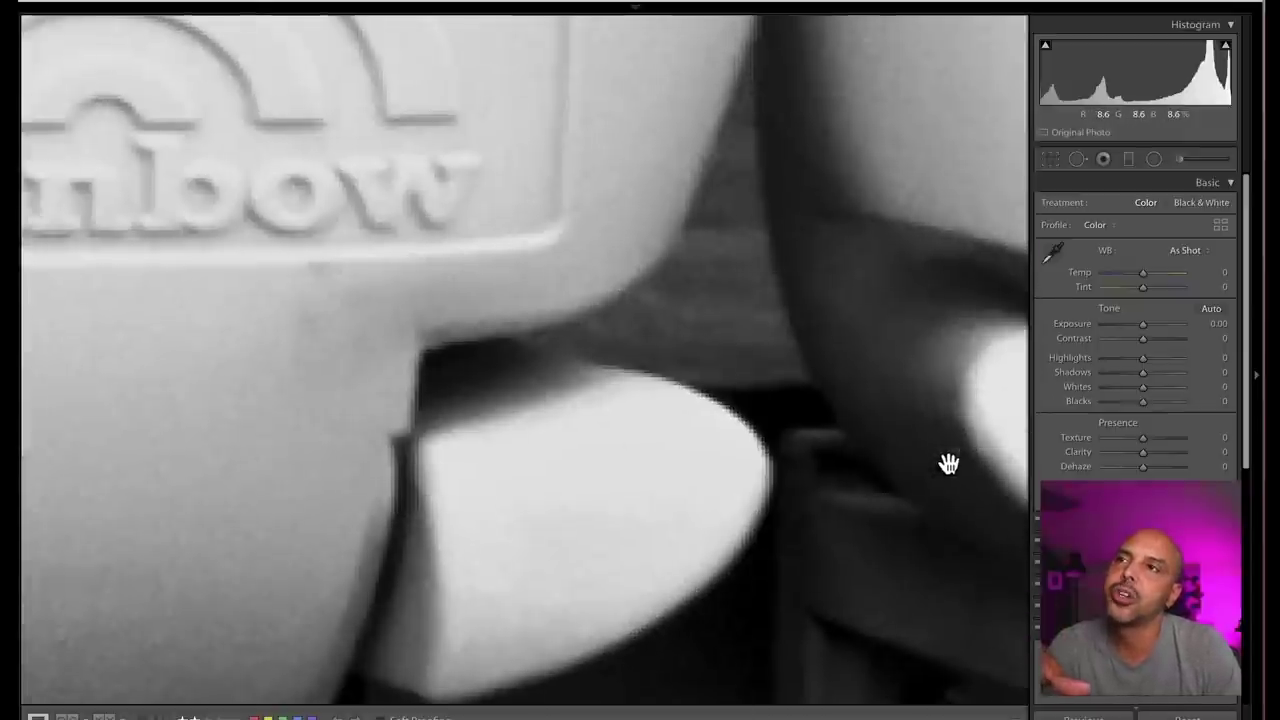
click(858, 469)
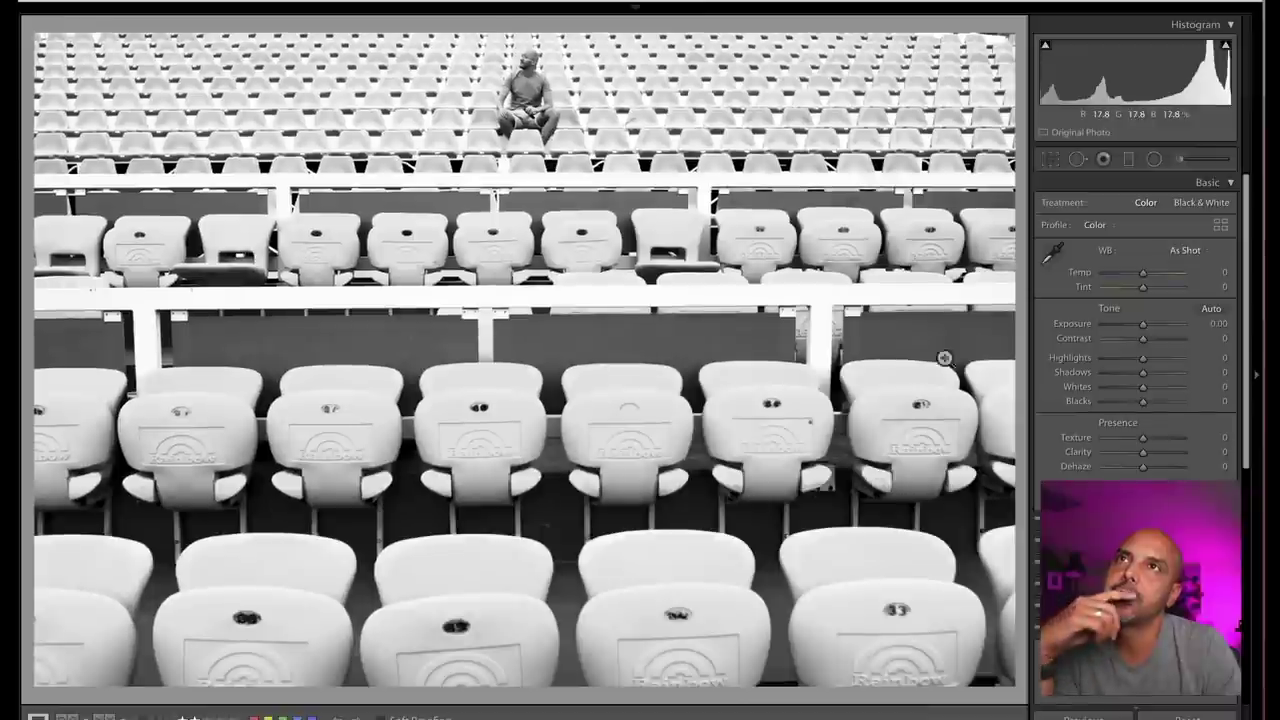
Try a vertical crop of the stadium photo in the original aspect ratio, centred on the seated man
click(1050, 162)
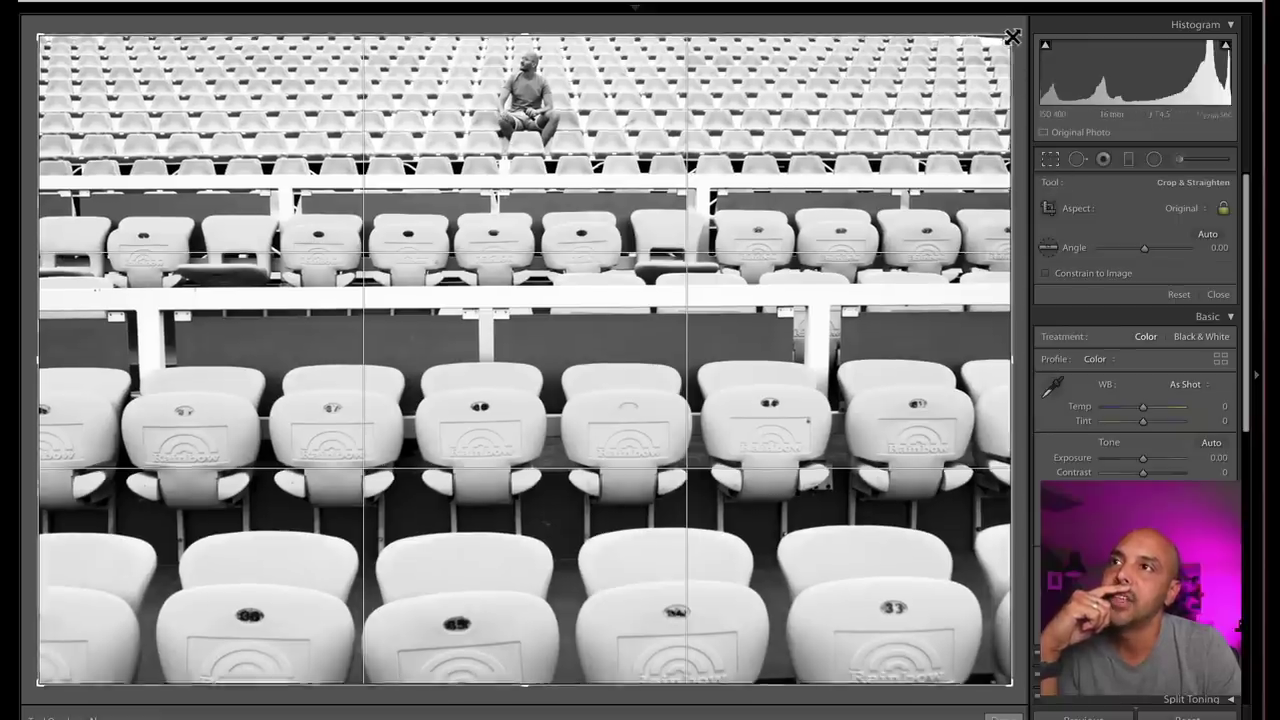
drag(1008, 36, 848, 2)
drag(537, 57, 286, 40)
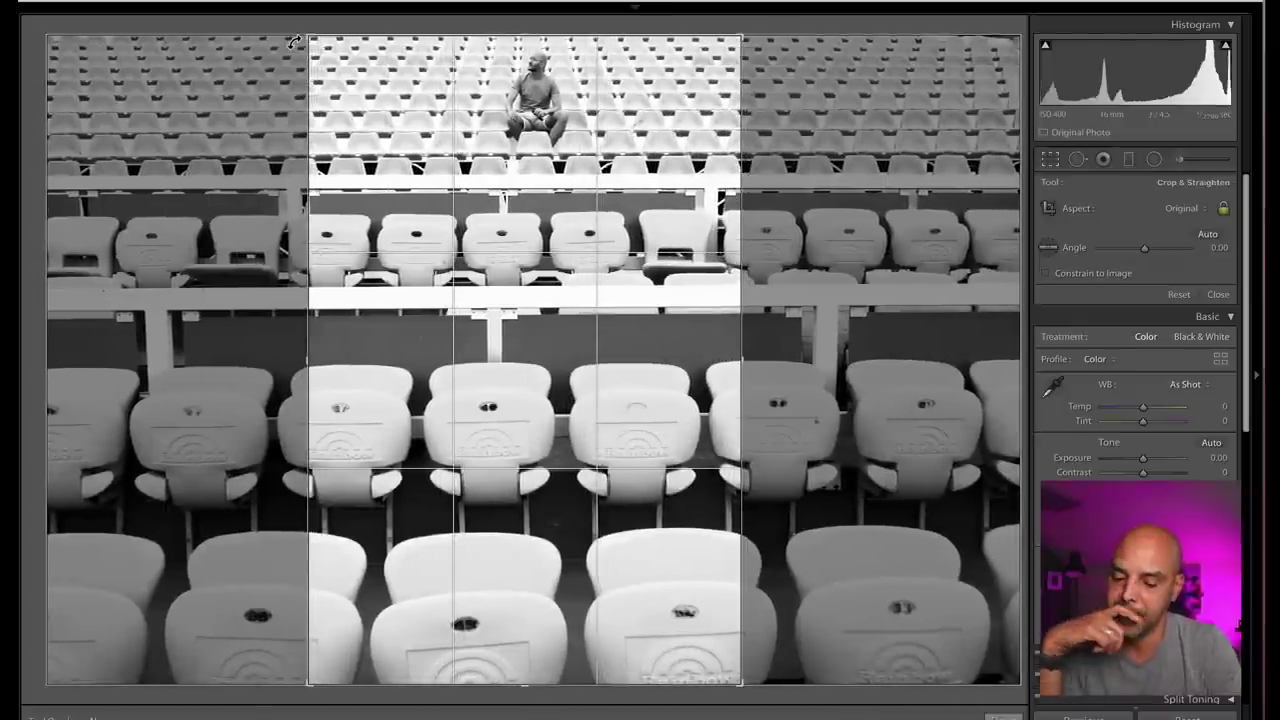
key(Return)
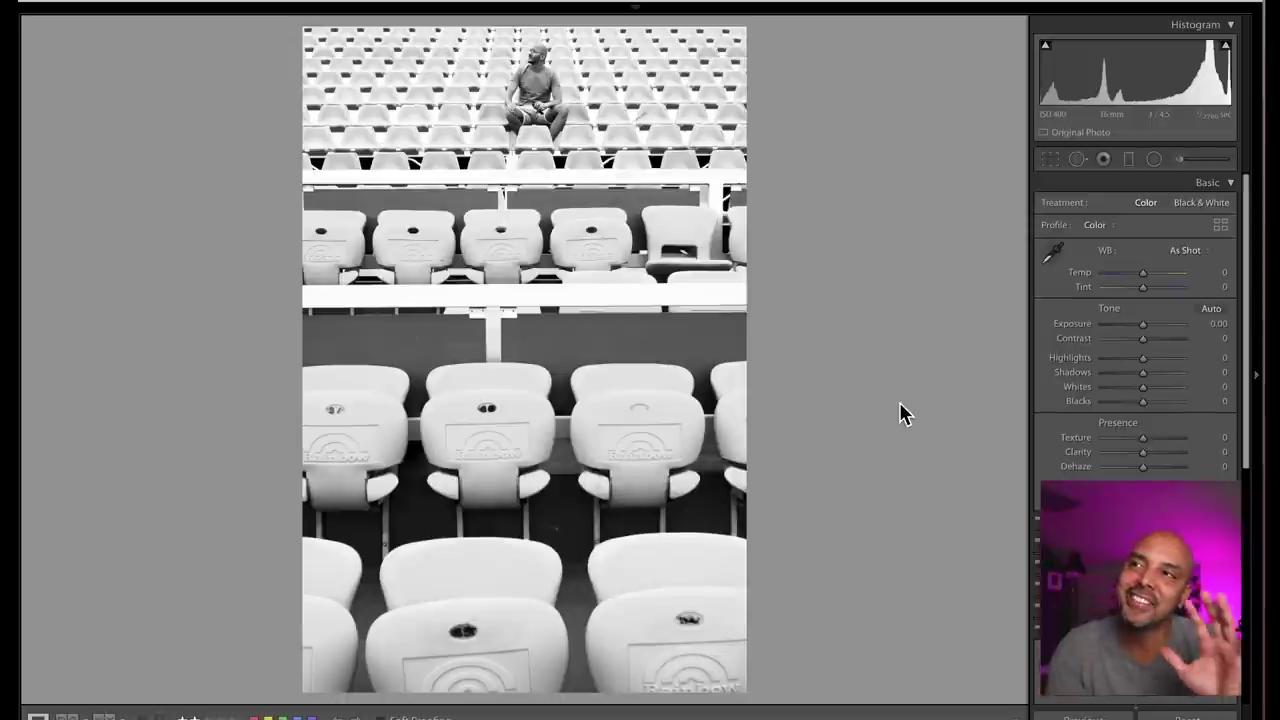
Recrop the stadium photo to a tighter landscape frame in the original aspect ratio, placing the seated man right of centre
click(1049, 159)
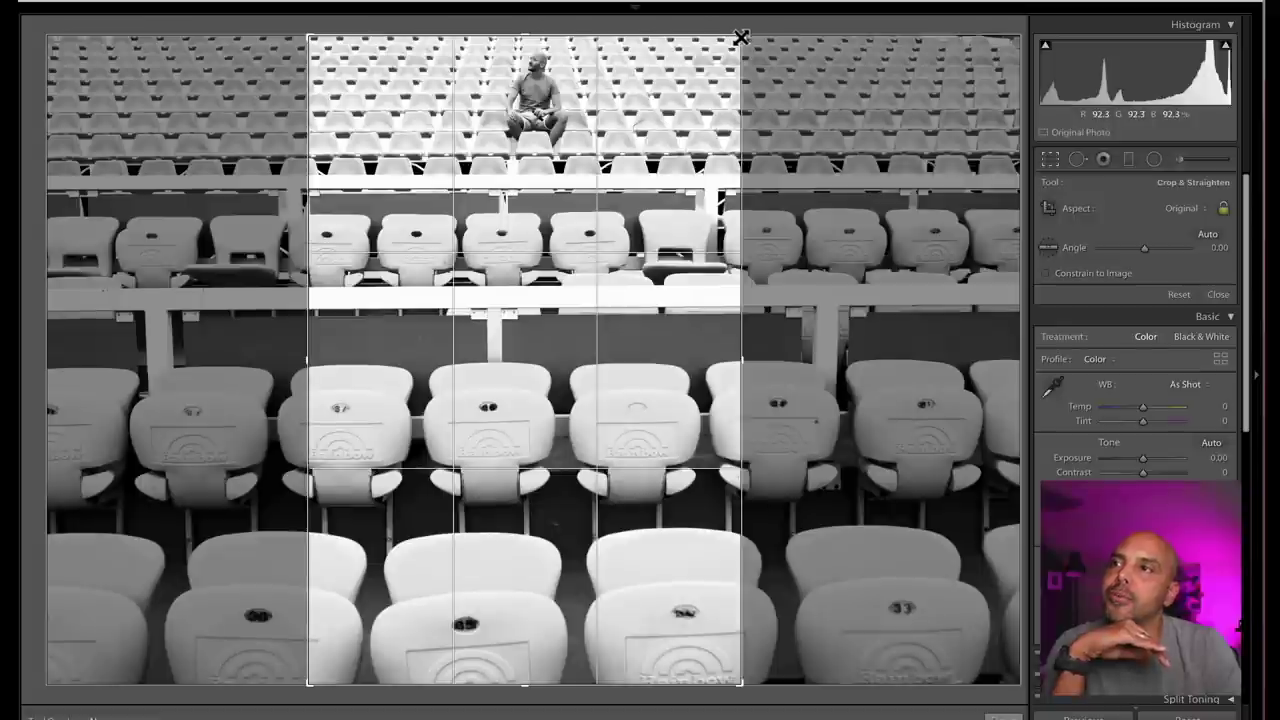
drag(737, 37, 1020, 210)
drag(508, 309, 642, 497)
key(Return)
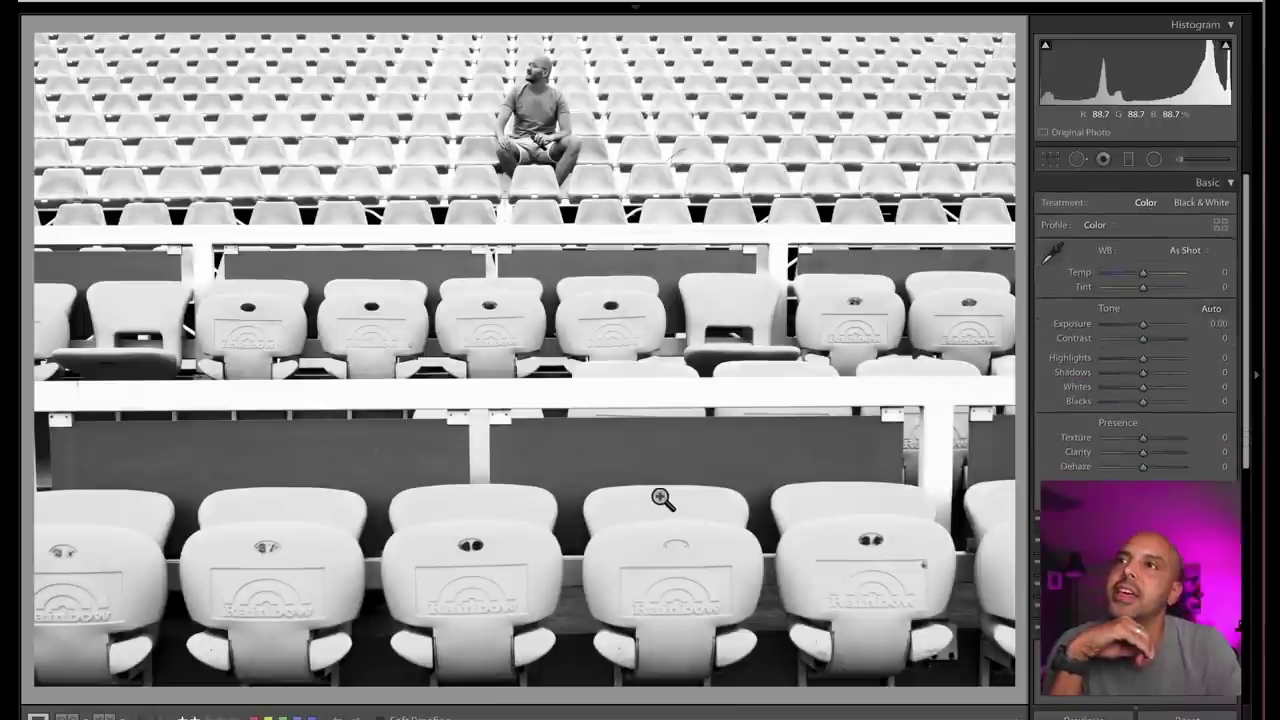
click(1049, 159)
drag(539, 309, 642, 313)
key(Return)
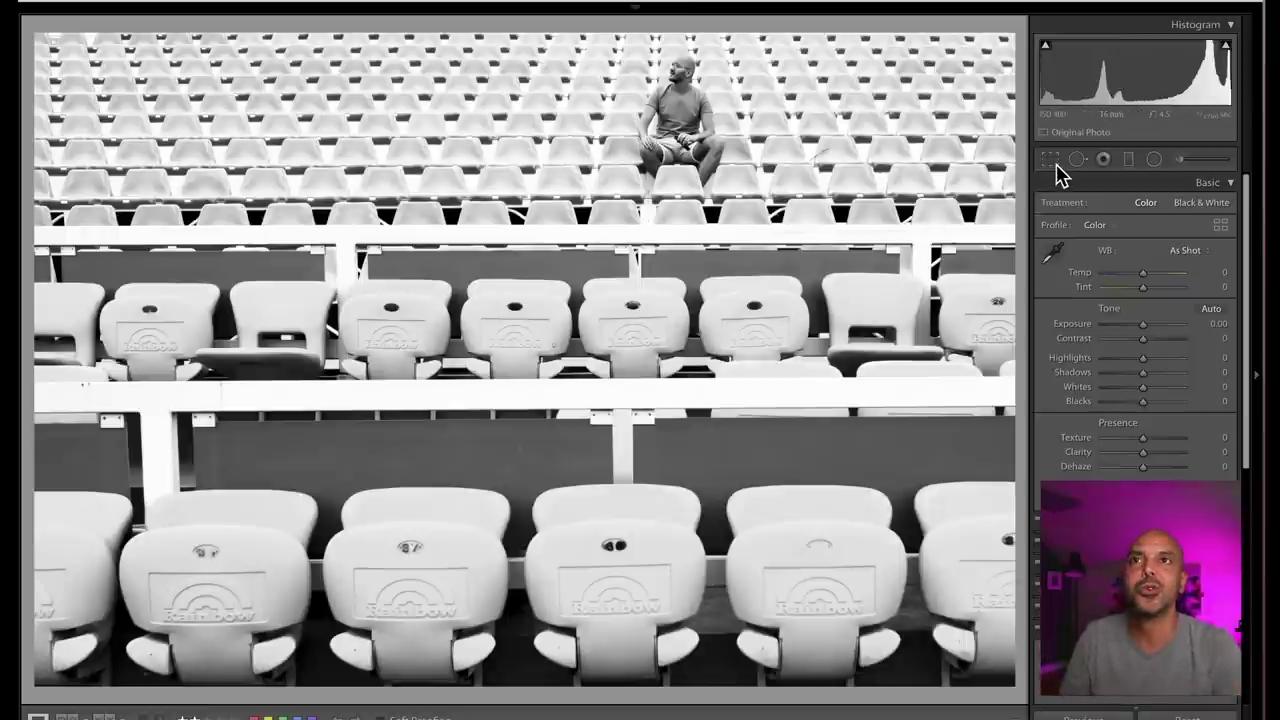
Apply Auto tone with Exposure at +0.70 to the skateboarder photo and crop it slightly tighter in the original aspect ratio
key(Right)
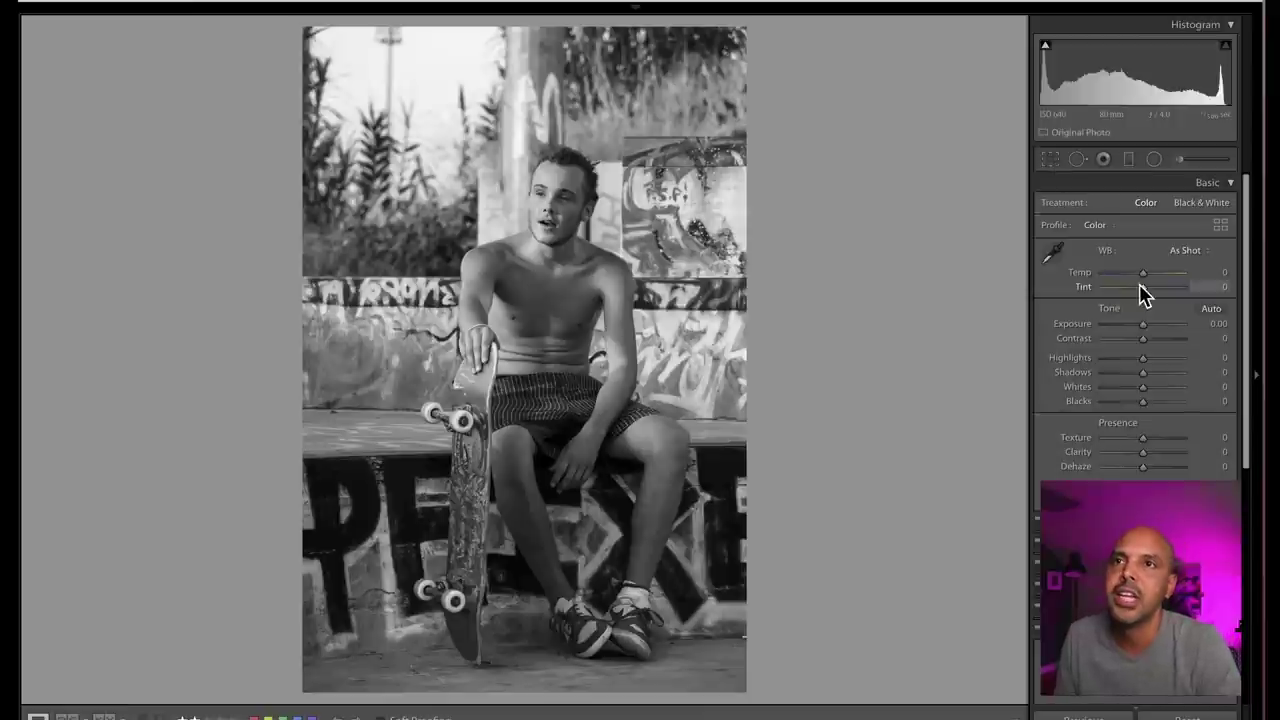
click(1211, 310)
drag(1146, 325, 1148, 326)
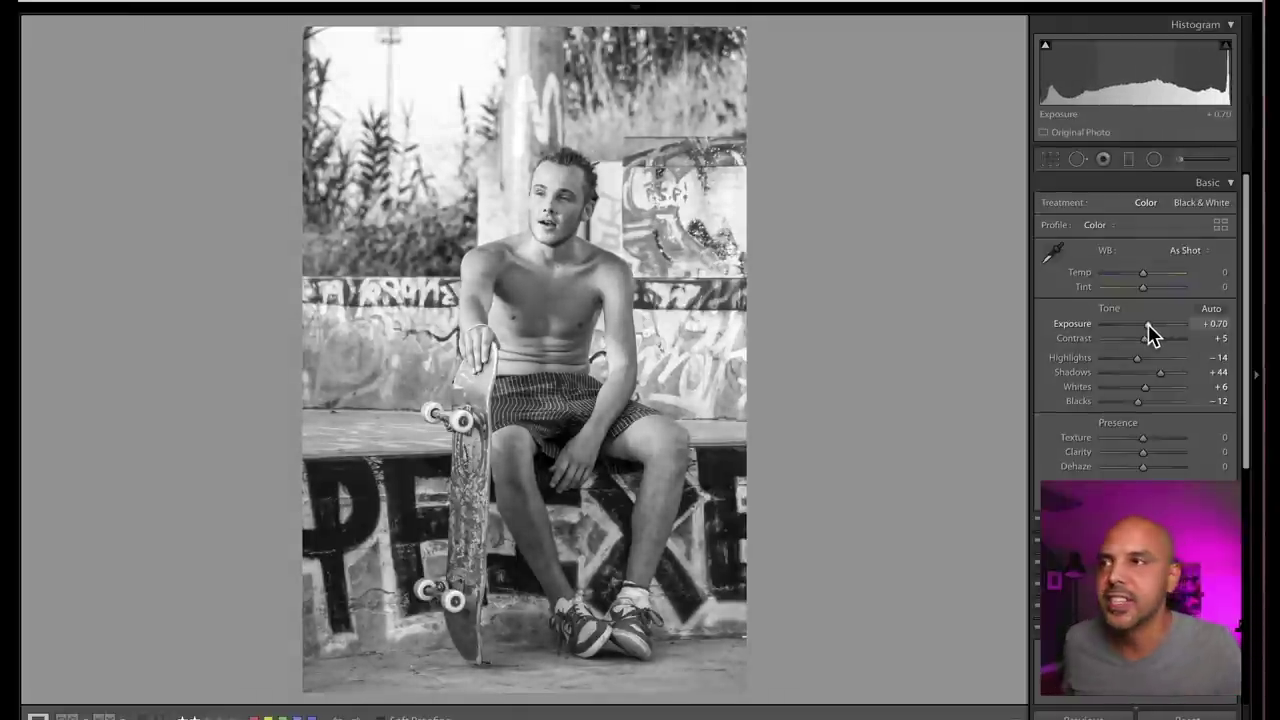
click(1050, 159)
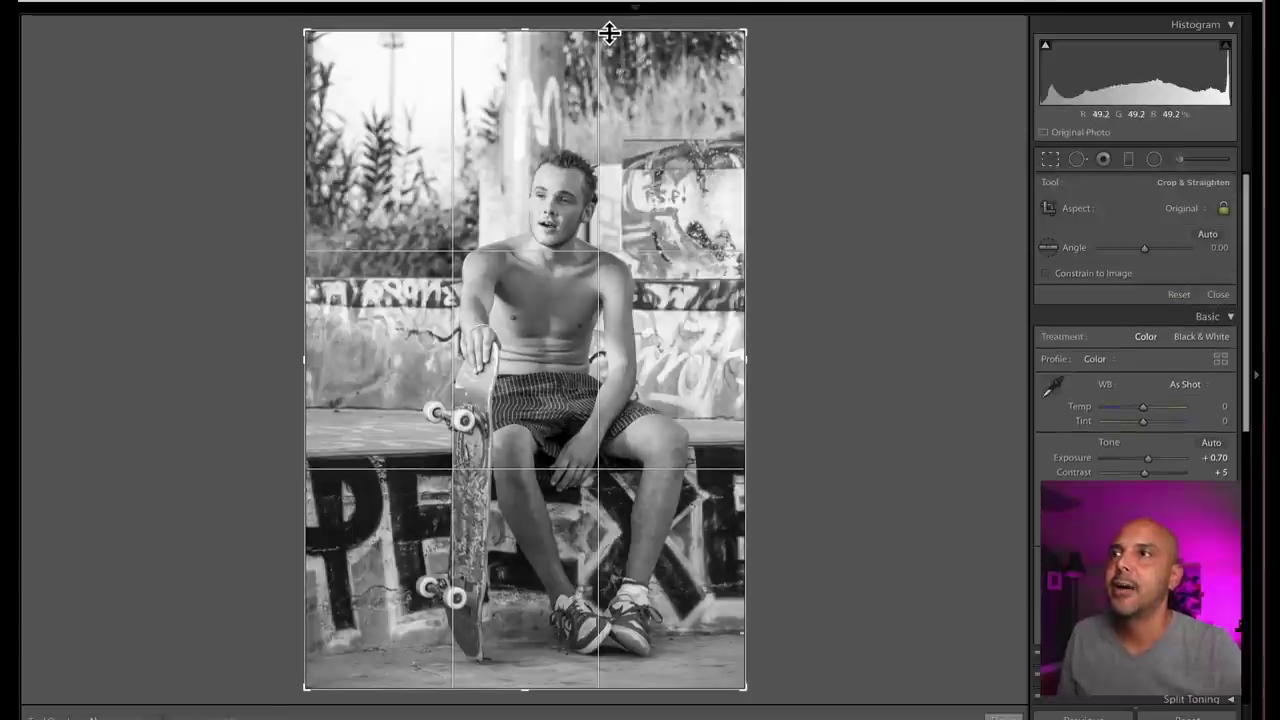
drag(609, 33, 606, 51)
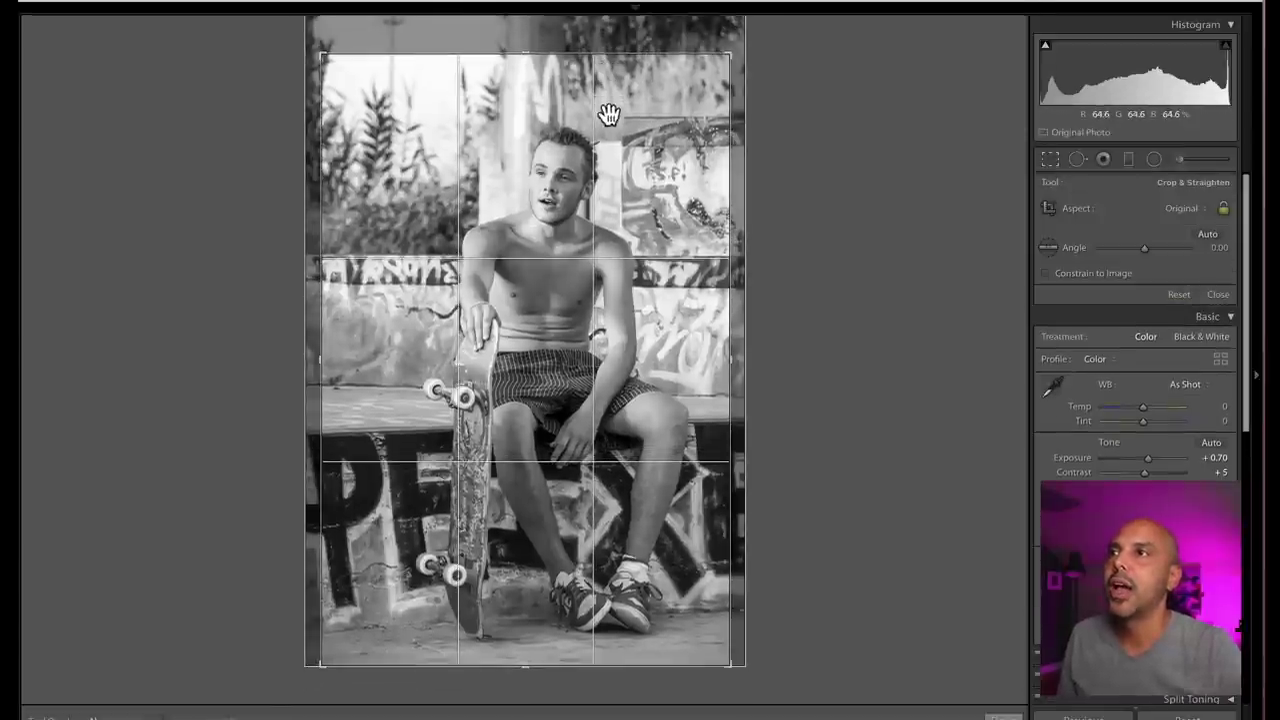
key(Return)
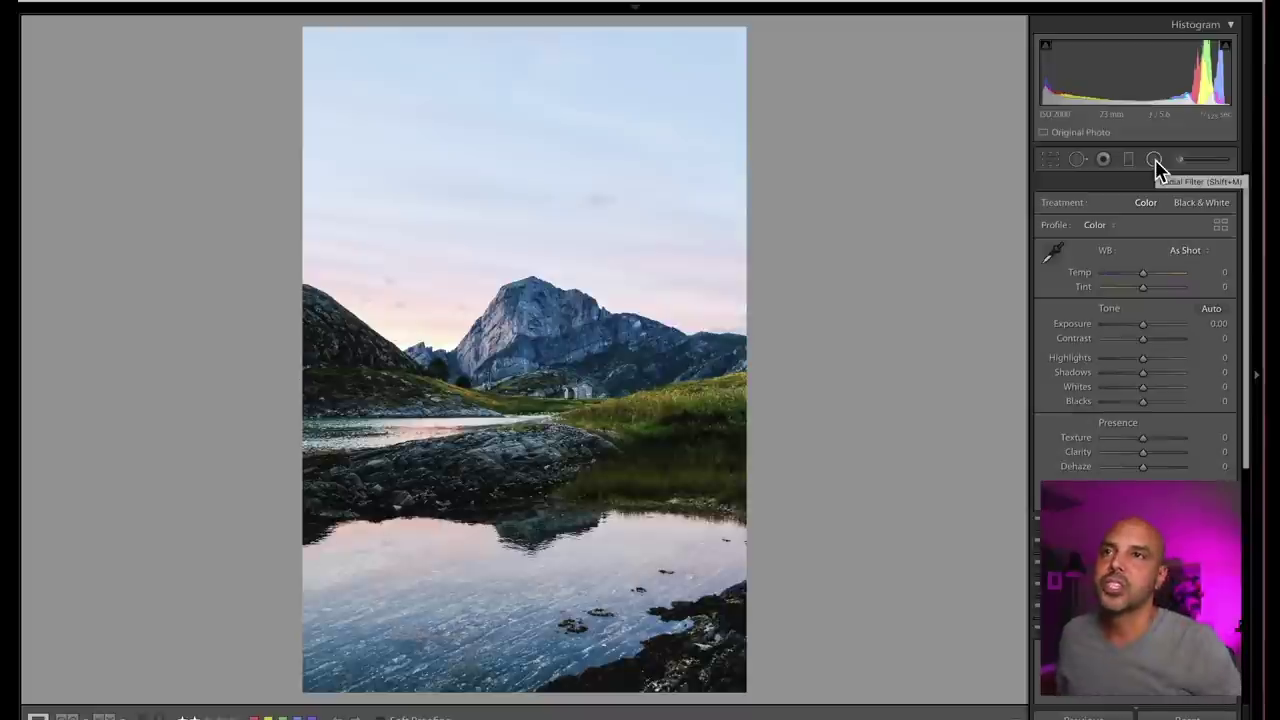
Crop a strip of sky off the mountain lake photo with the aspect ratio unlocked, and raise Clarity to +100
click(1050, 160)
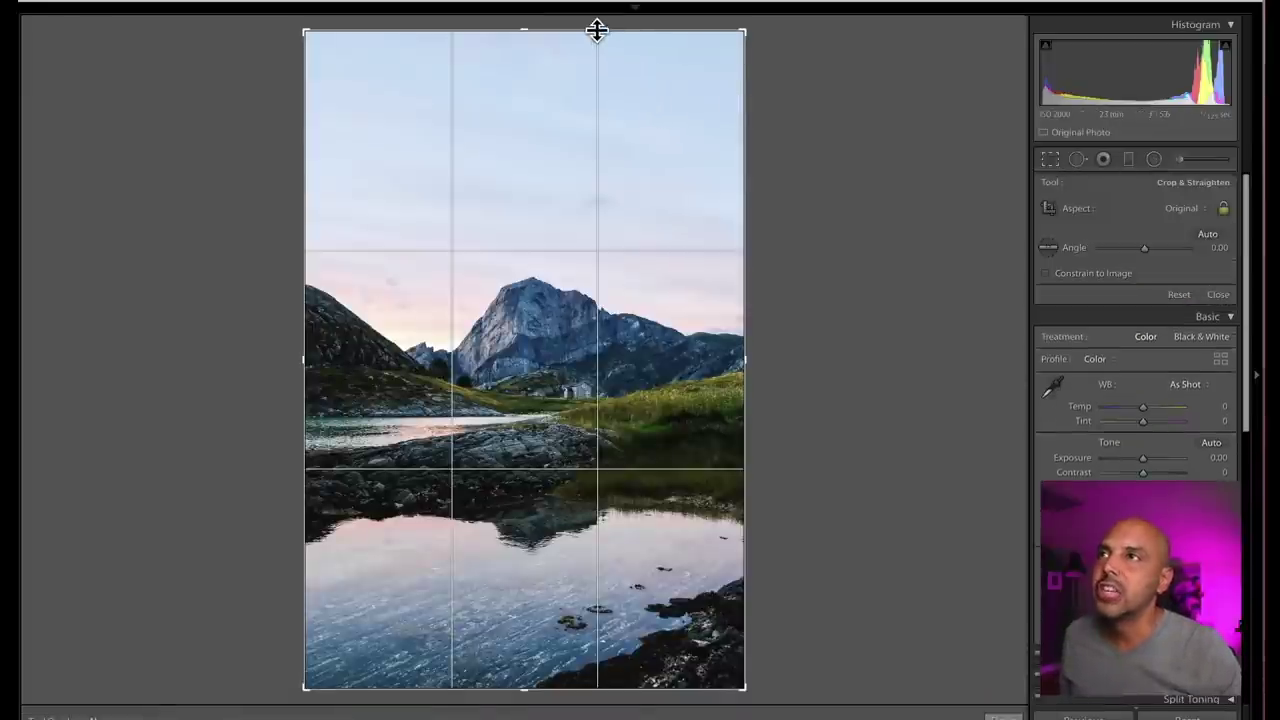
drag(596, 30, 595, 61)
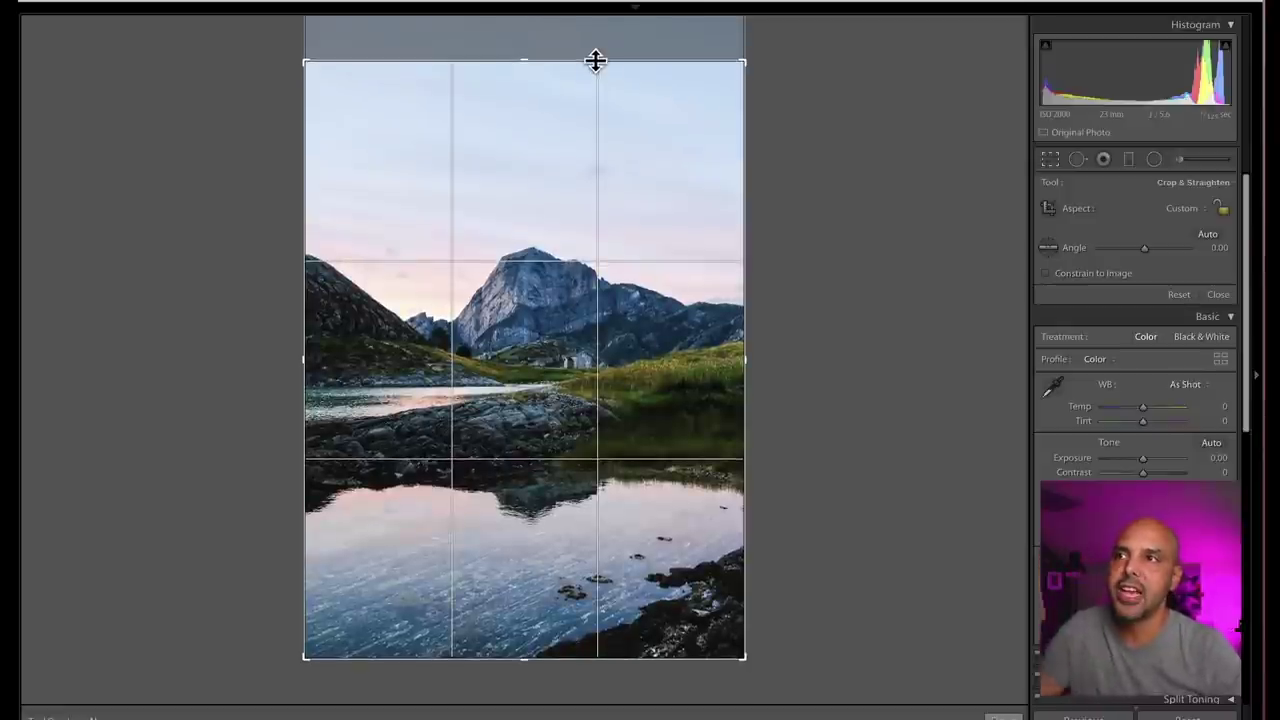
key(Return)
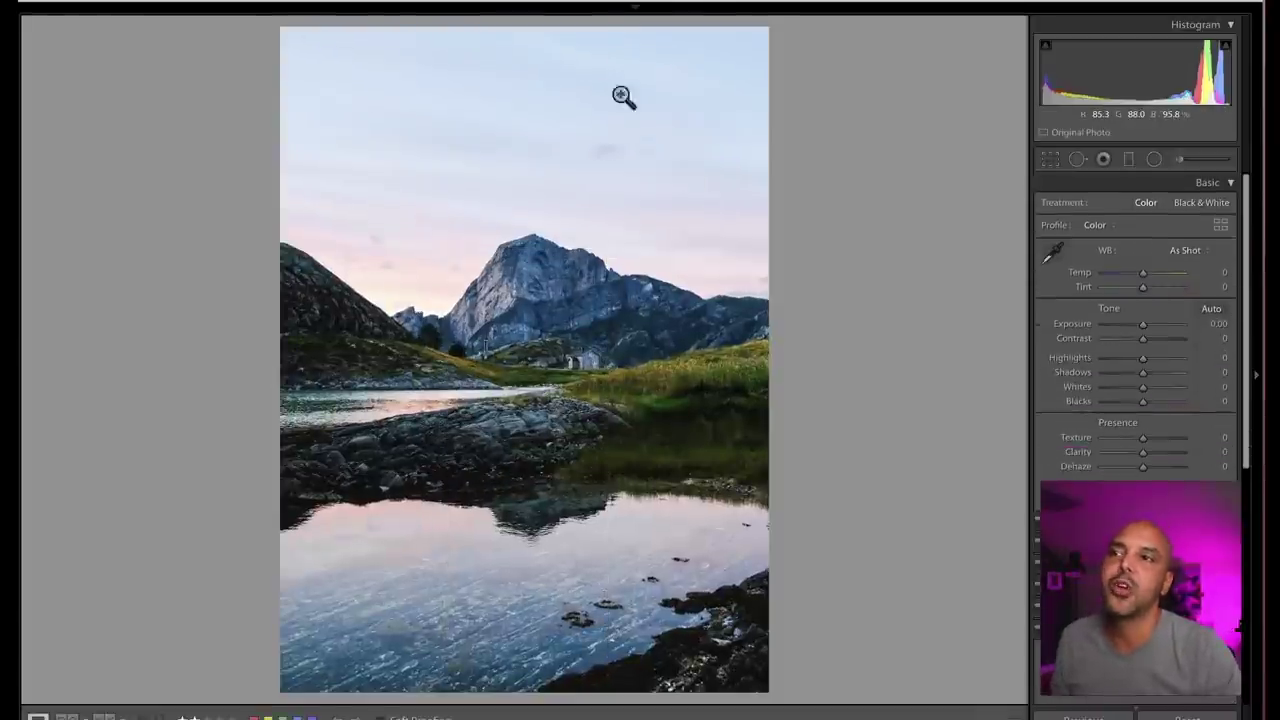
drag(1141, 454, 1205, 455)
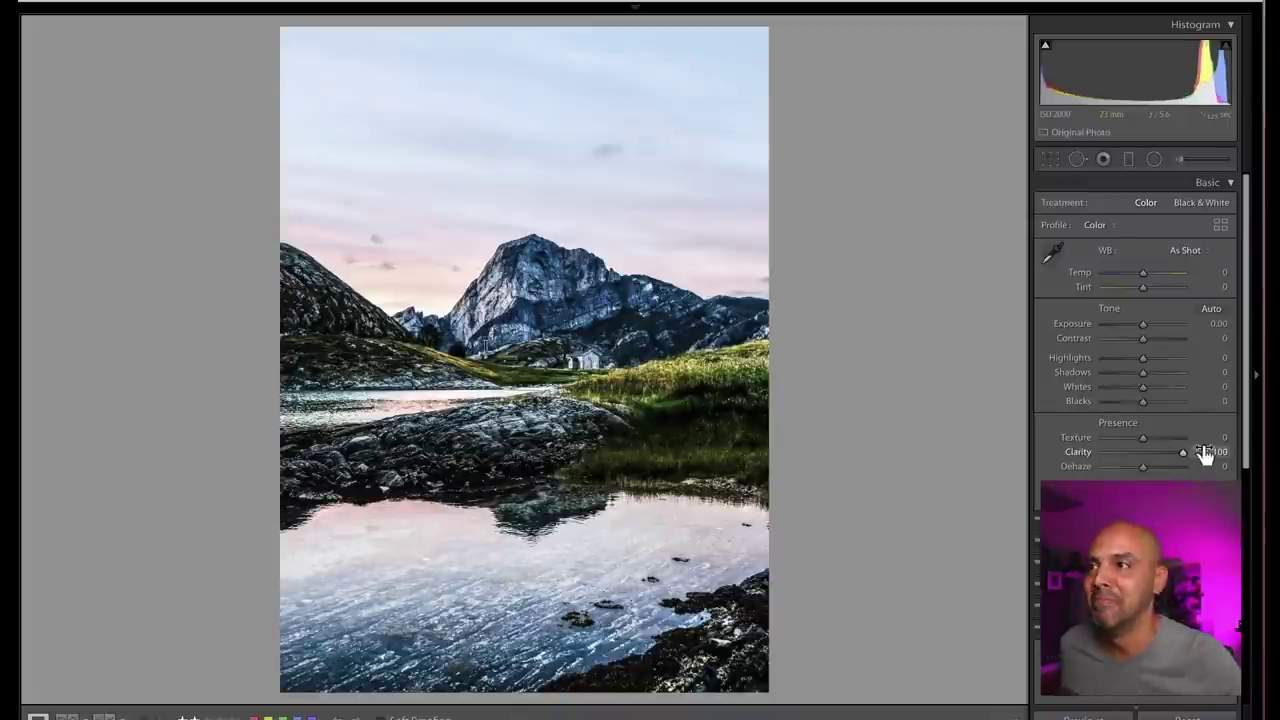
Apply Auto tone to the photo of the woman on the beach, trim the sand at its lower edge and level the horizon
key(Right)
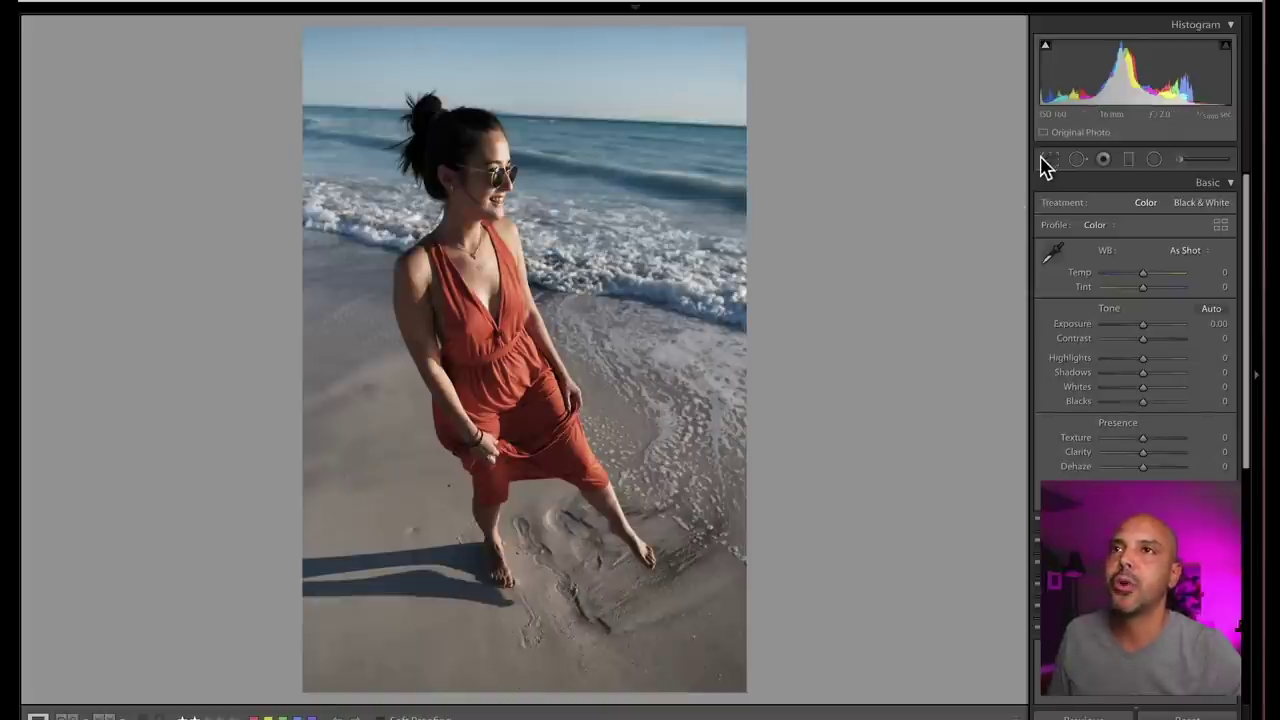
click(1212, 310)
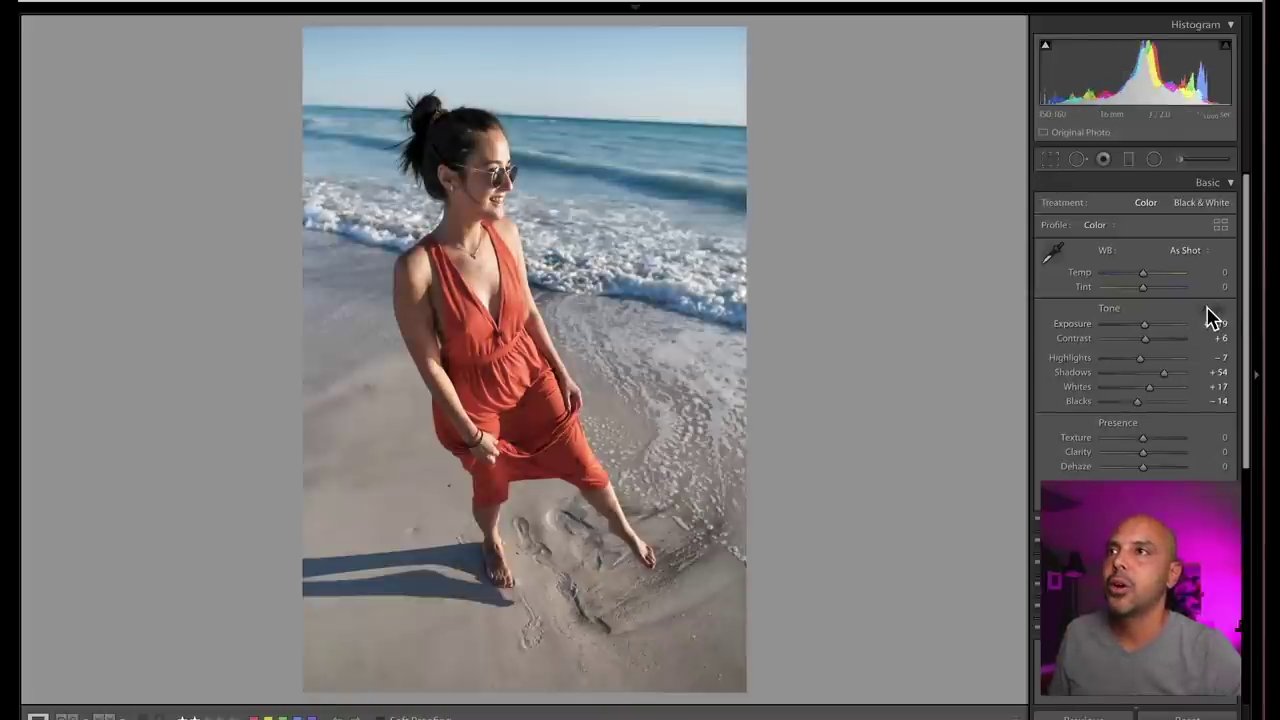
click(1050, 160)
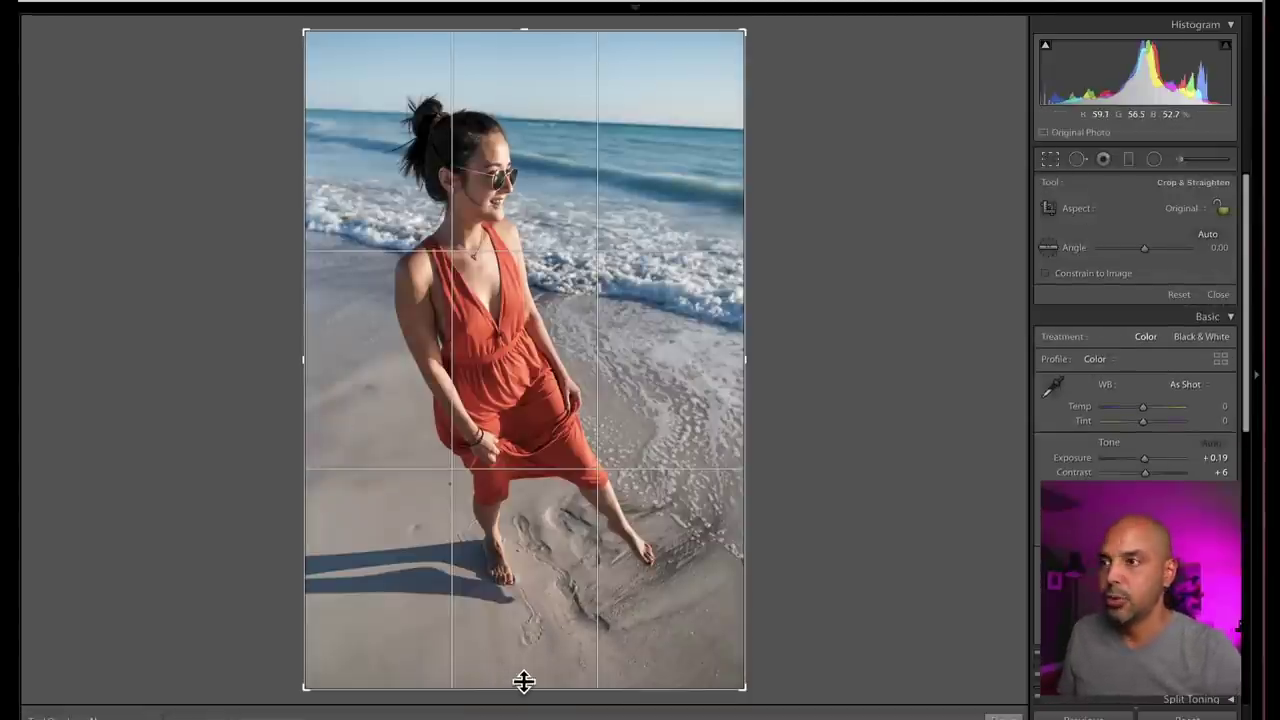
drag(531, 685, 534, 671)
key(Return)
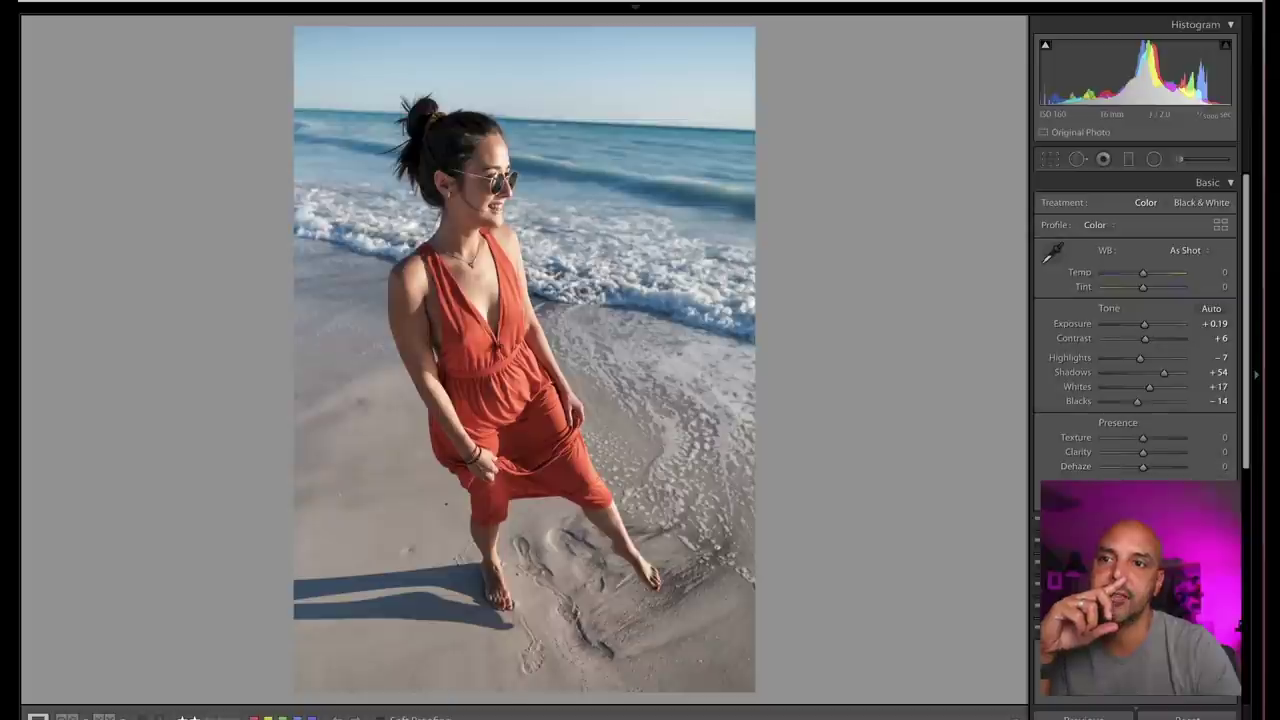
key(ctrl+z)
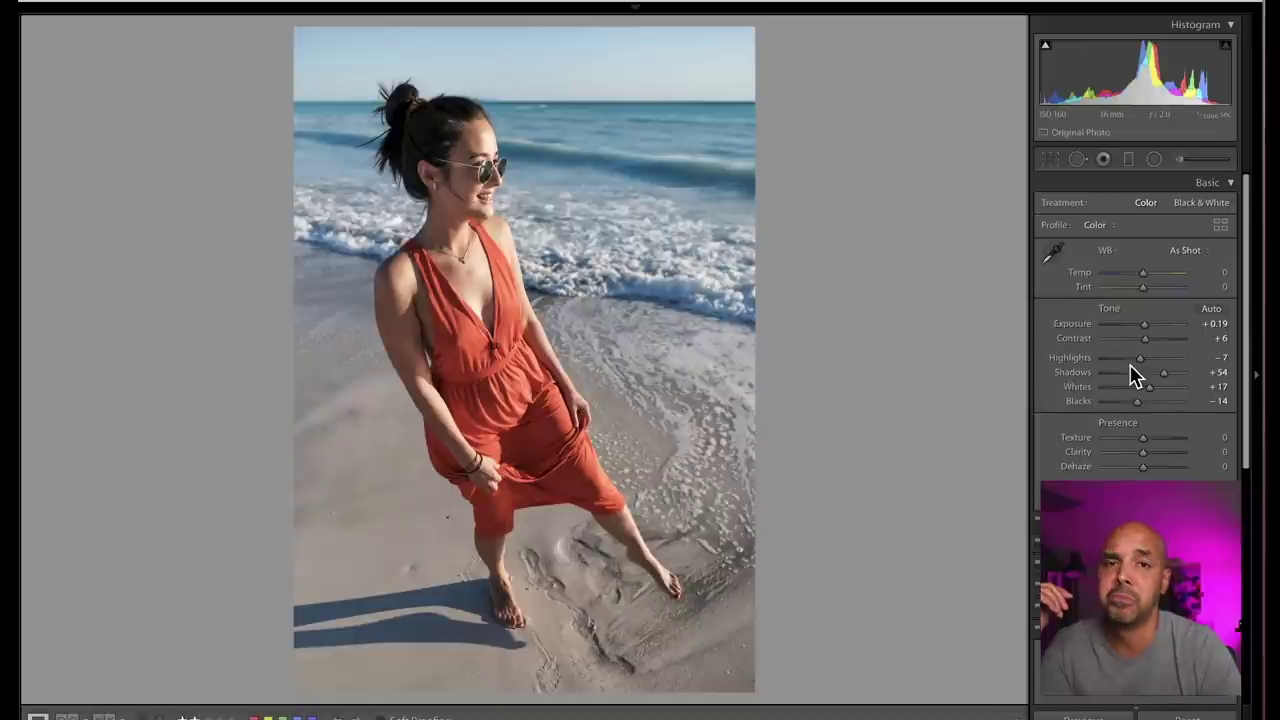
Apply Auto tone to the red car photo, raise Exposure to +1.30 and warm Temp to +41
key(Right)
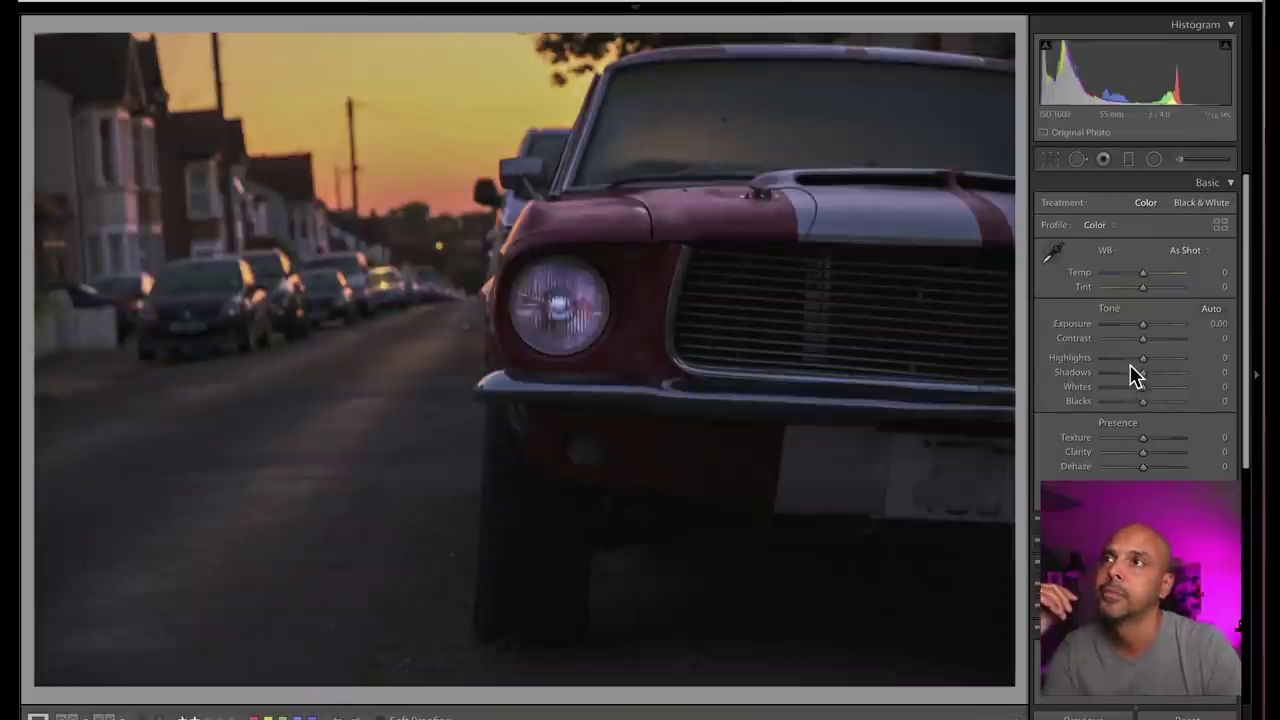
click(1209, 310)
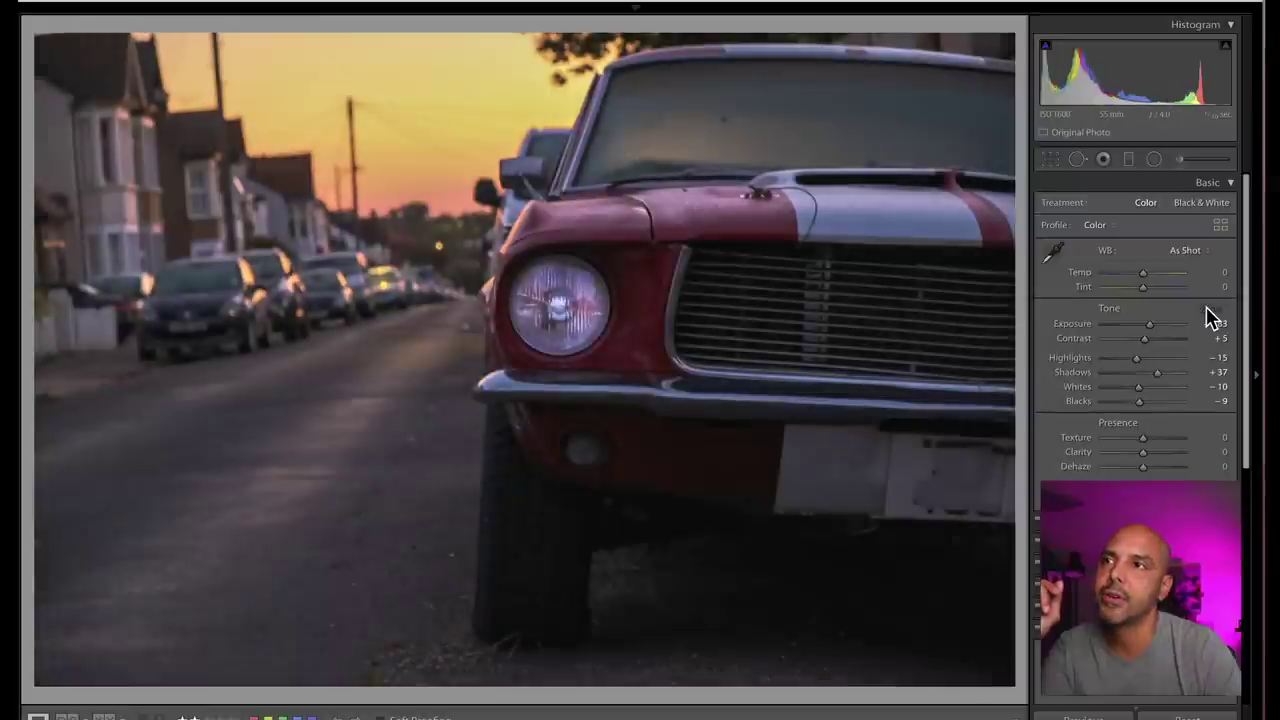
click(1155, 323)
drag(1150, 273, 1163, 277)
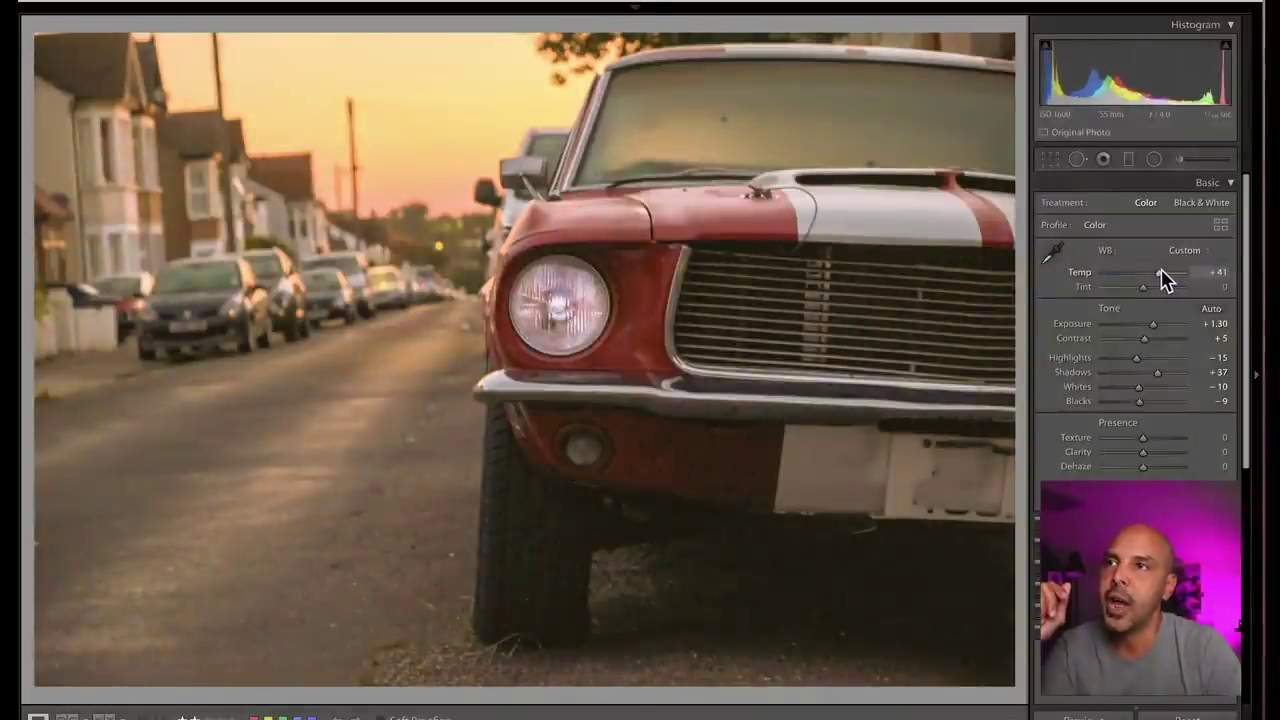
click(1058, 257)
key(z)
key(z)
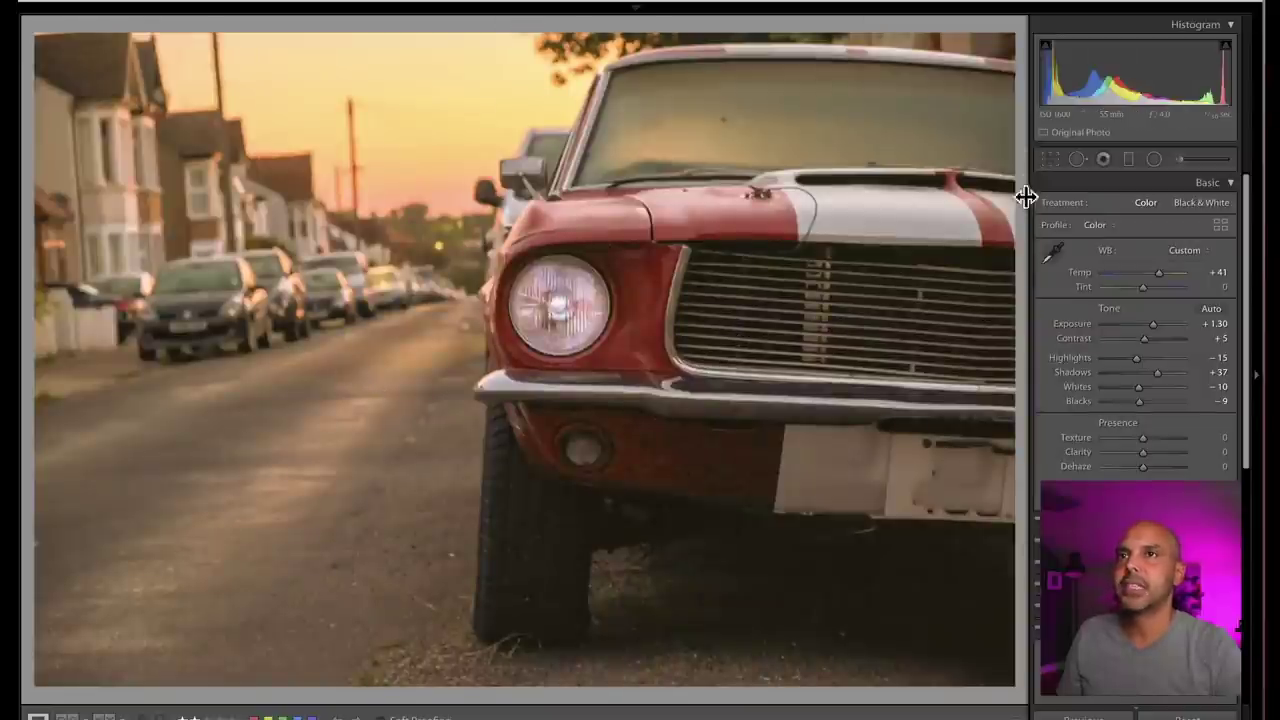
Straighten the red car photo with a crop angle of -0.55 in the original aspect ratio
click(1051, 160)
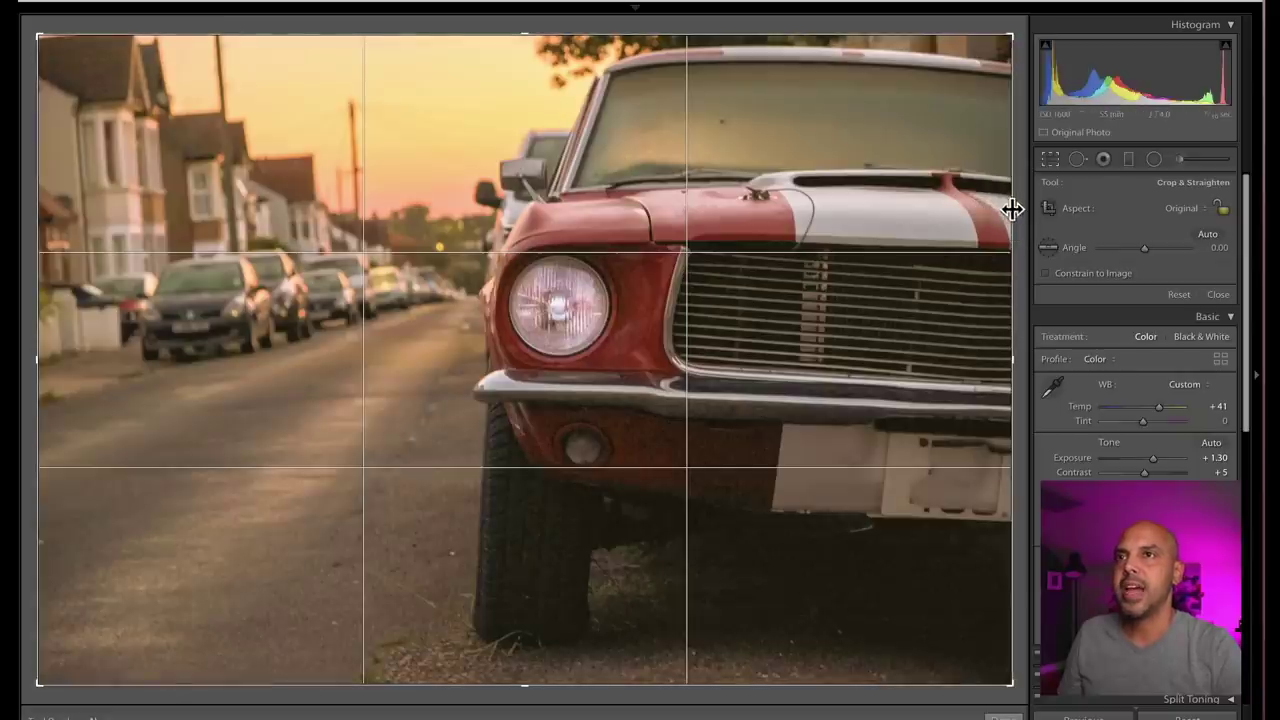
drag(1018, 210, 1017, 207)
right_click(832, 221)
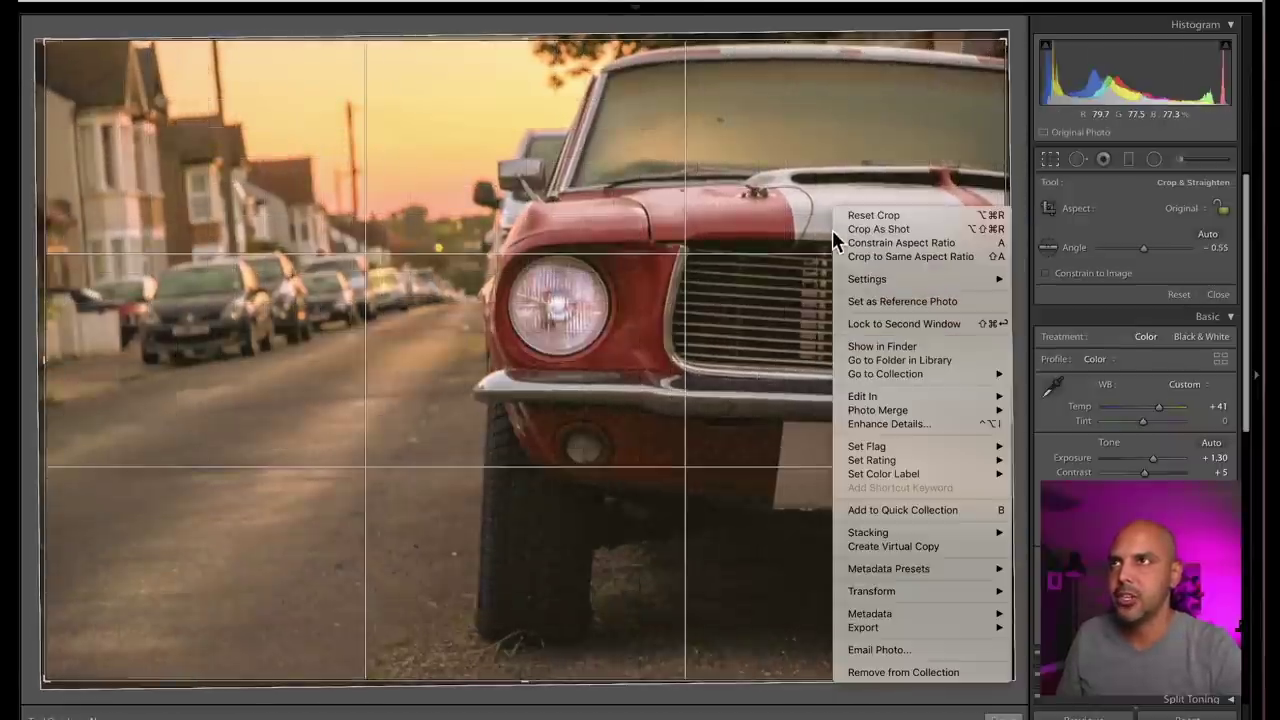
click(772, 228)
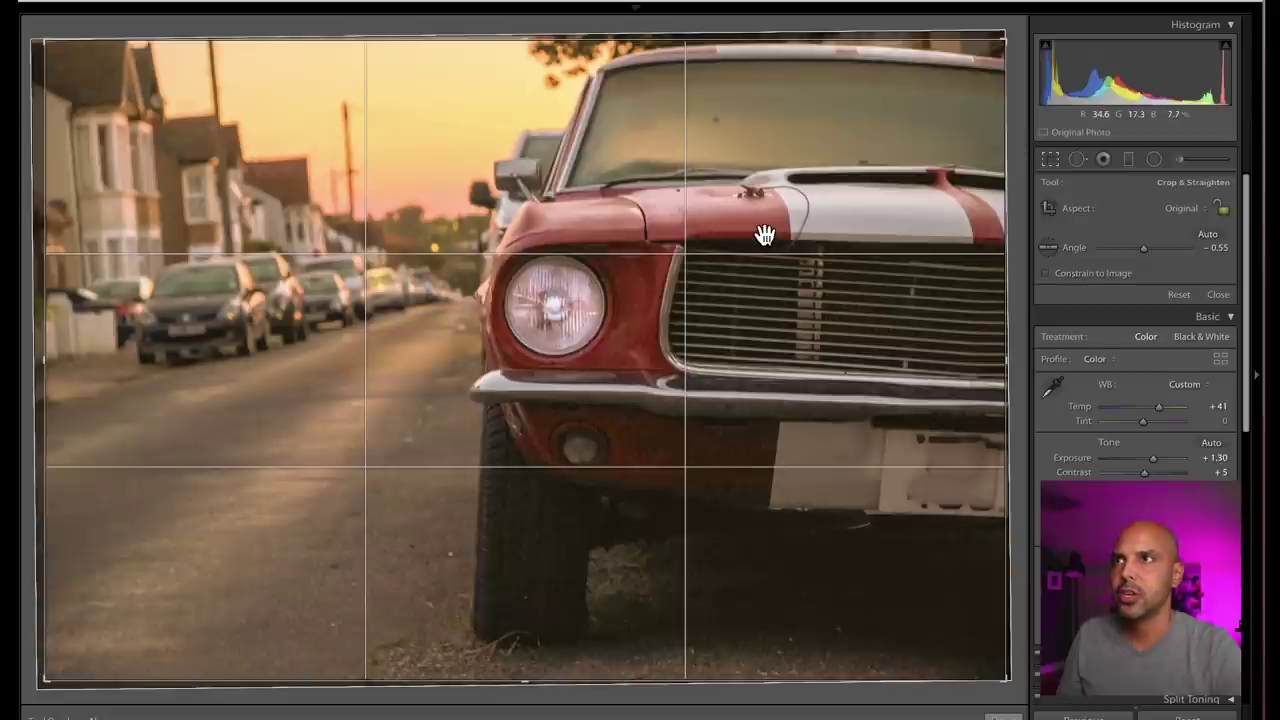
key(Return)
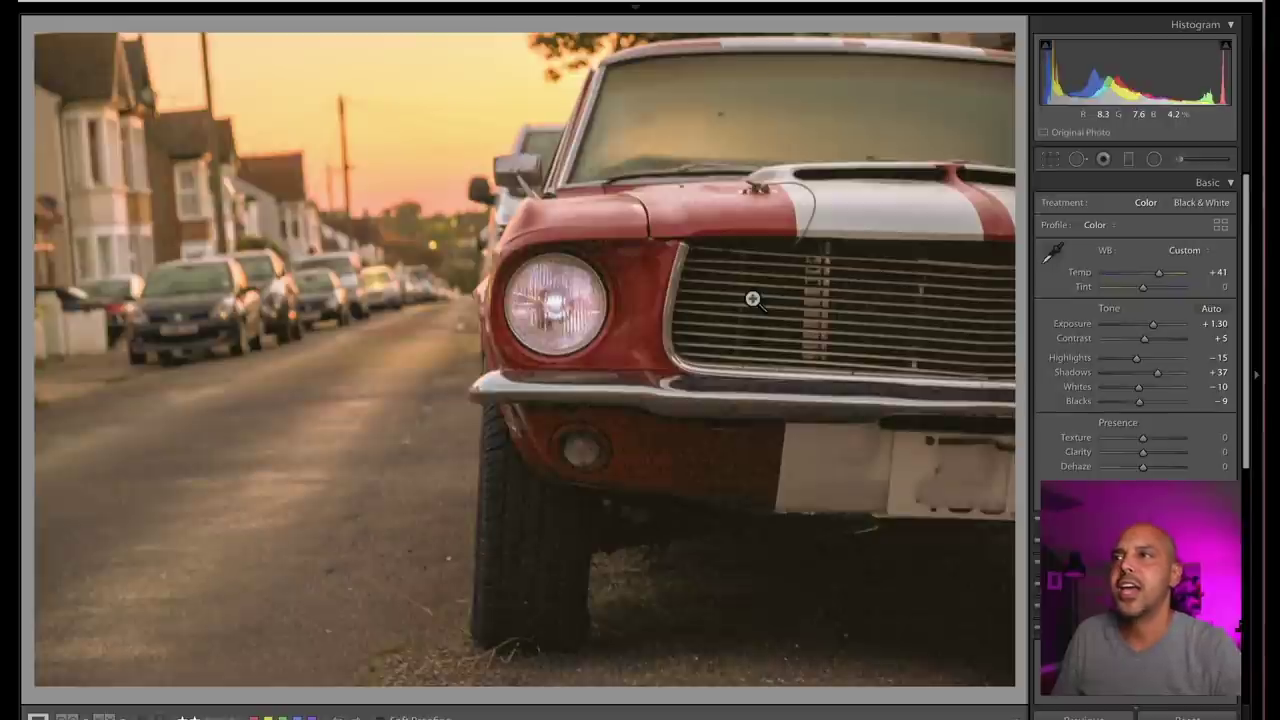
Go to the photo of the woman descending the stairs and apply Auto tone
key(Right)
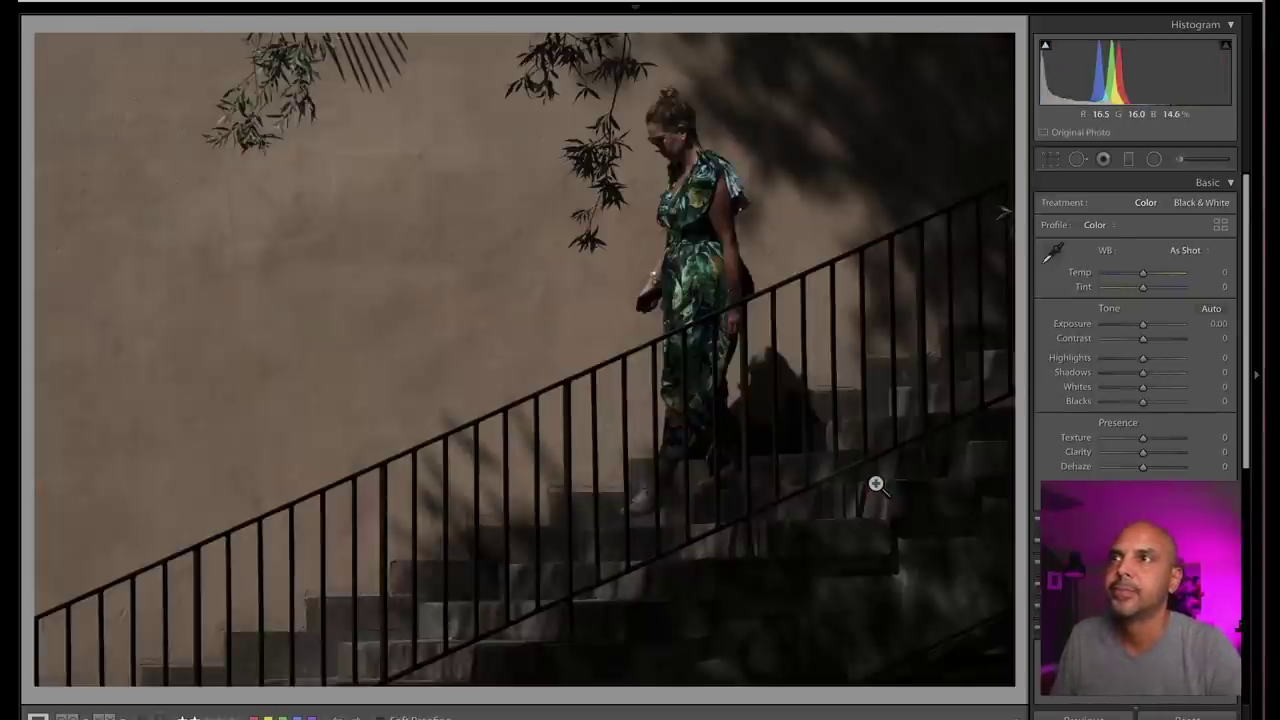
click(1211, 309)
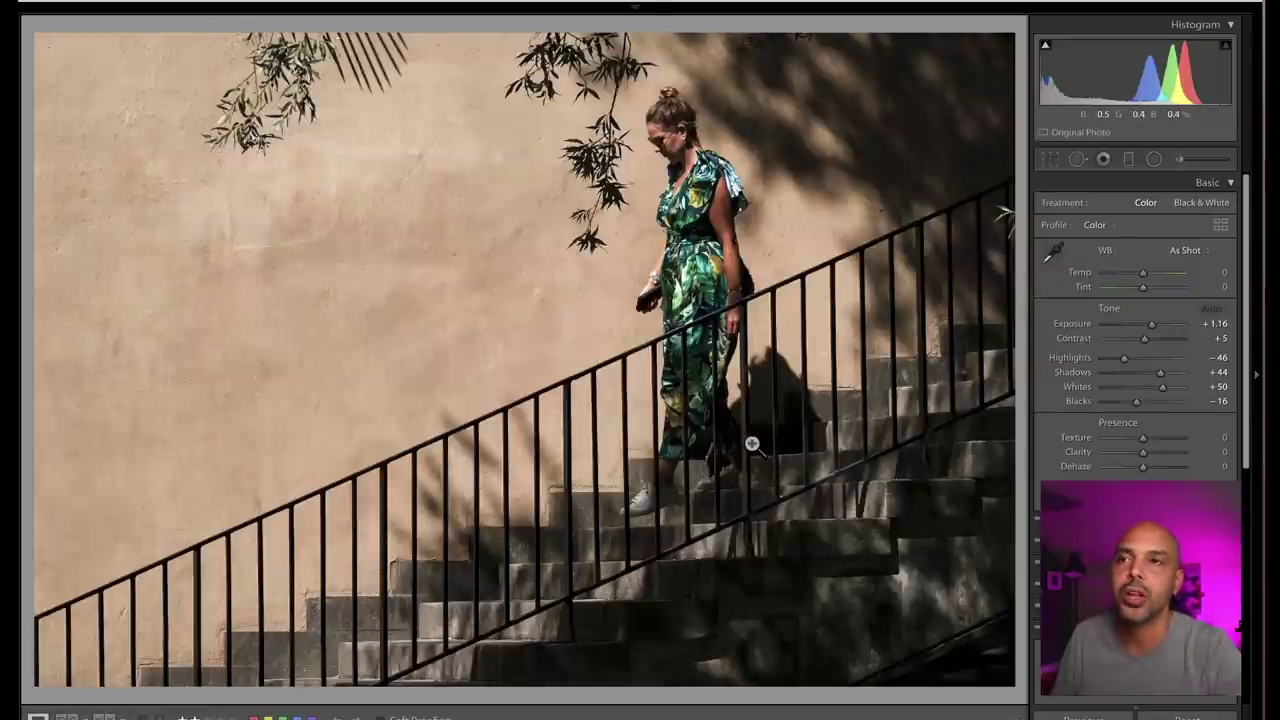
Go to the portrait of the woman lying in the water and rotate its crop slightly
key(Right)
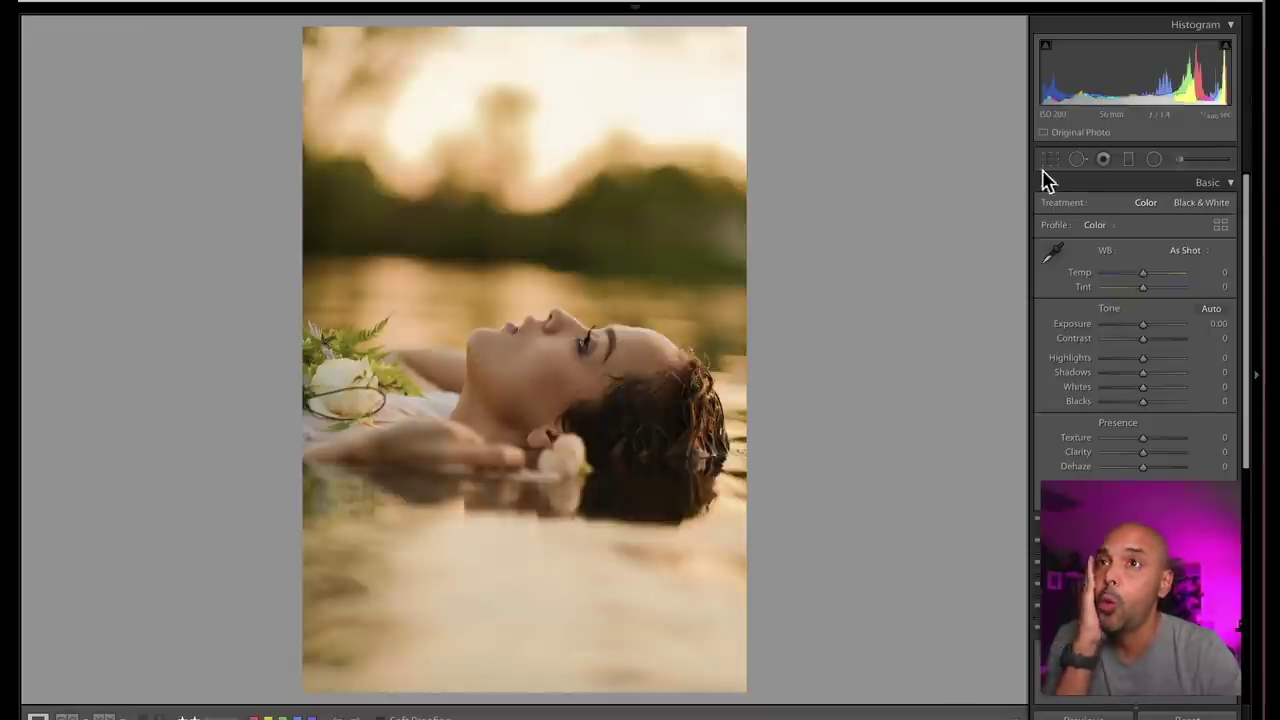
click(1050, 159)
mouse_move(878, 206)
mouse_down()
mouse_move(866, 214)
mouse_move(863, 191)
mouse_up()
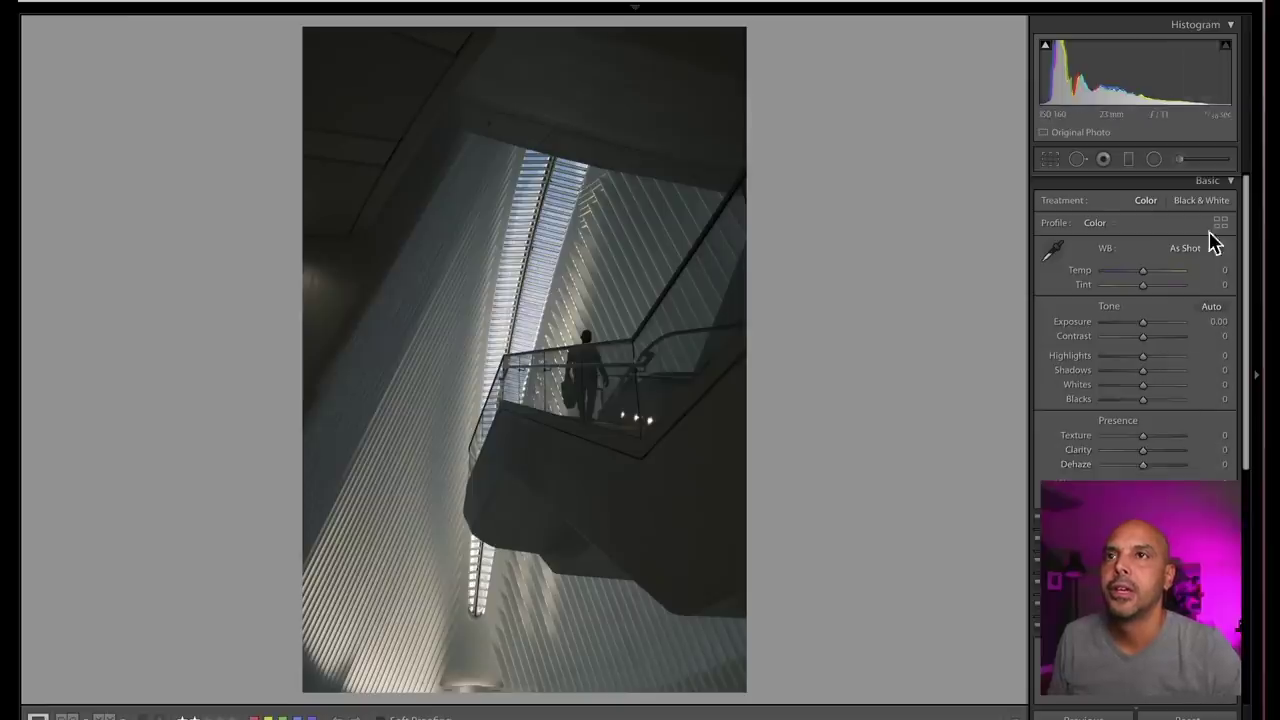
Convert the staircase silhouette photo to black and white with Auto tone, Clarity +100, Highlights -82 and Exposure +1.65
click(1205, 200)
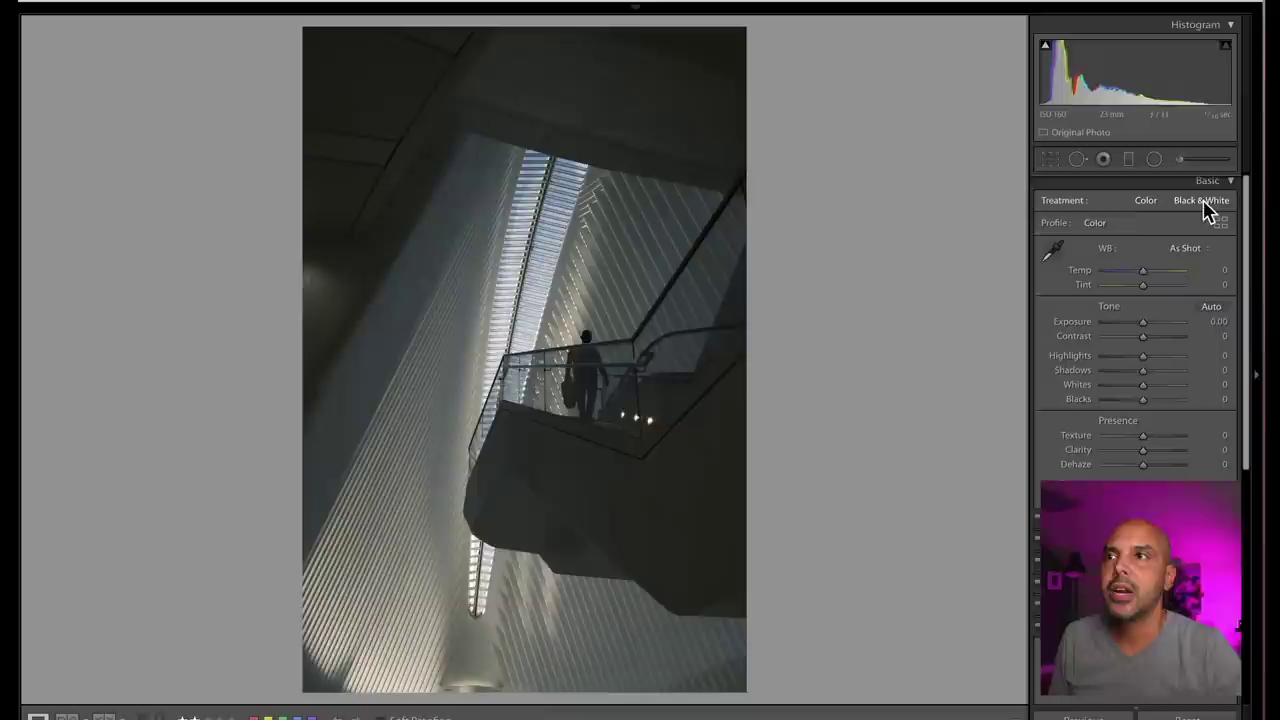
click(1212, 307)
drag(1148, 451, 1216, 450)
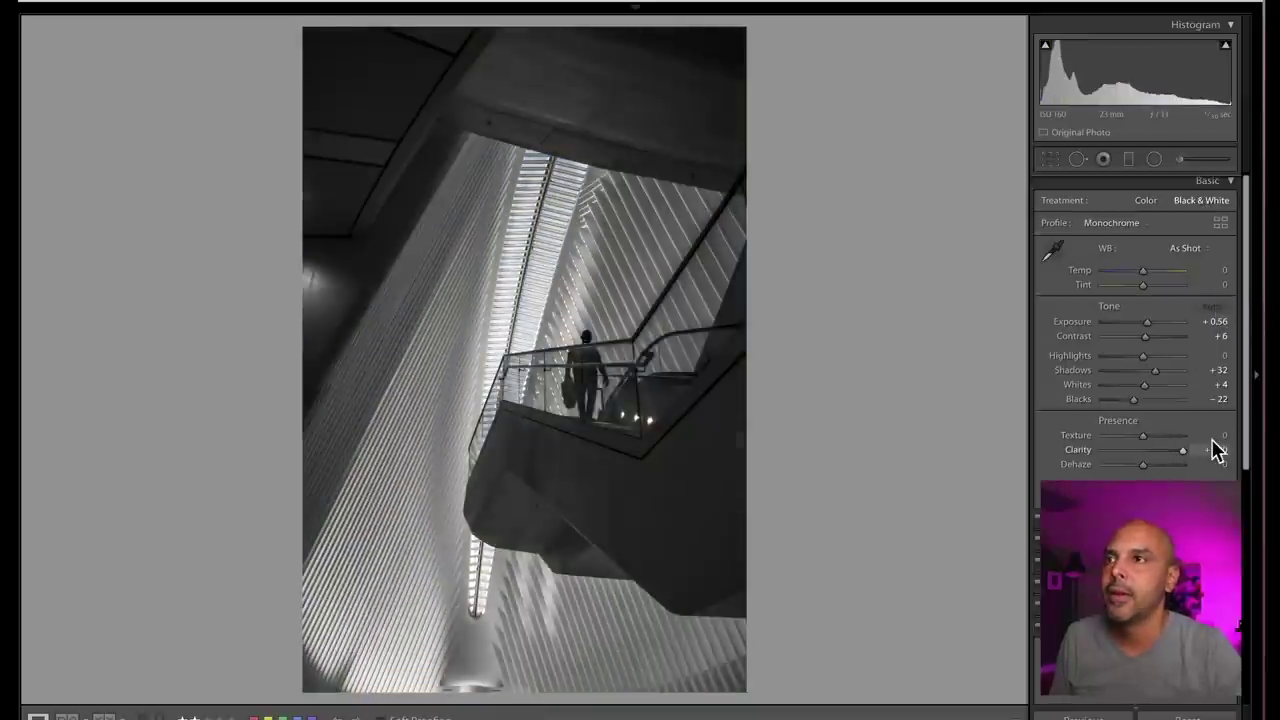
drag(1149, 322, 1157, 323)
drag(1143, 355, 1111, 360)
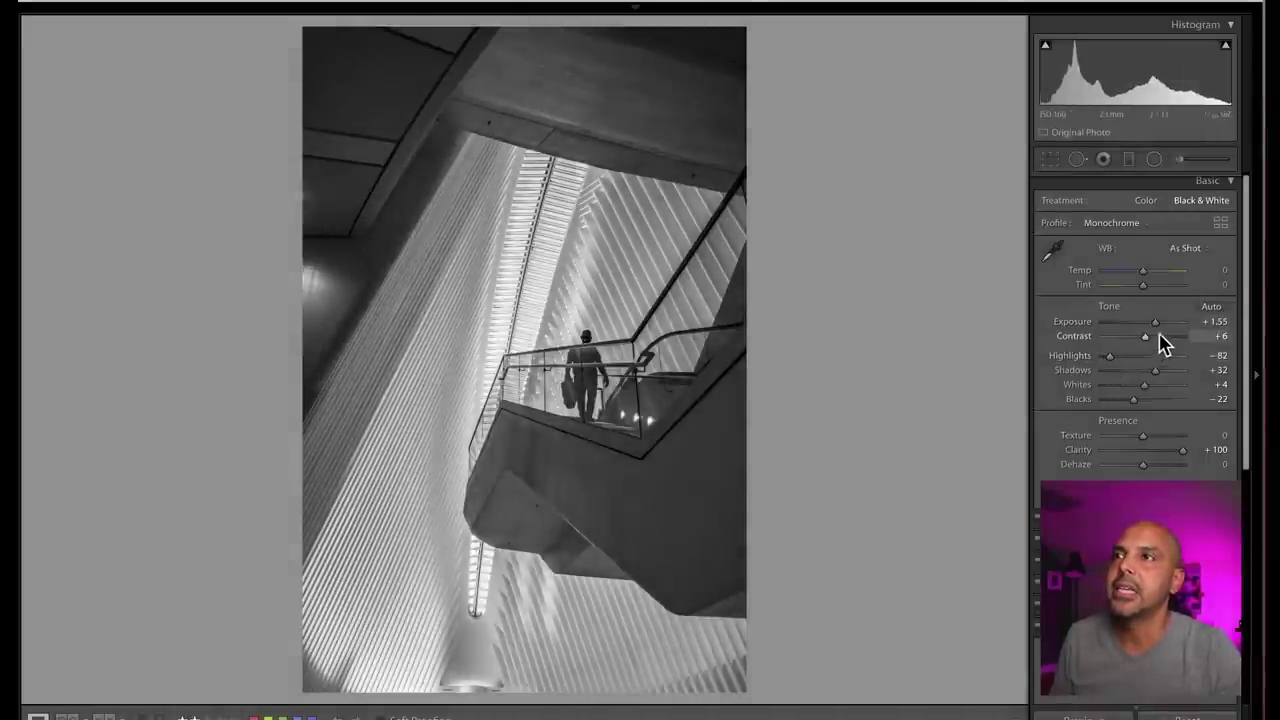
drag(1156, 324, 1160, 331)
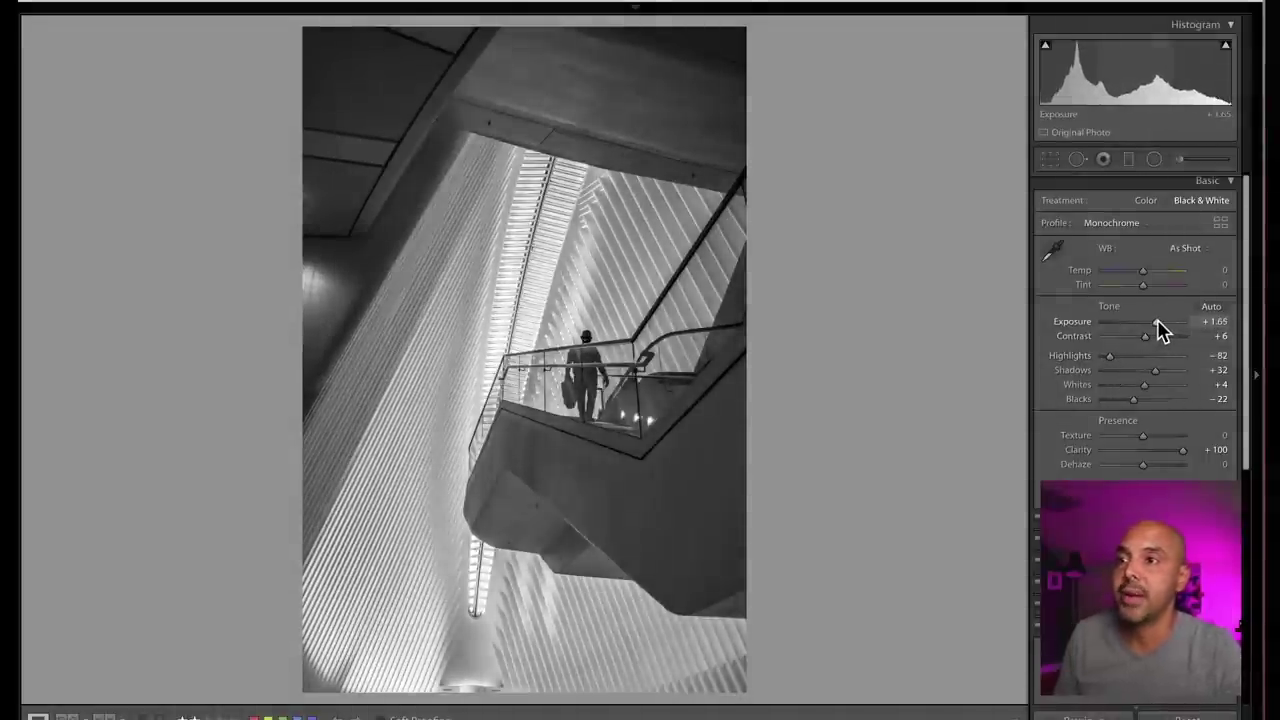
mouse_move(1137, 443)
mouse_down()
mouse_move(1174, 446)
mouse_move(1161, 442)
mouse_up()
Start cropping the black-and-white photo and compare the diagonal and triangle composition overlays, mirroring the triangle orientation
click(1049, 160)
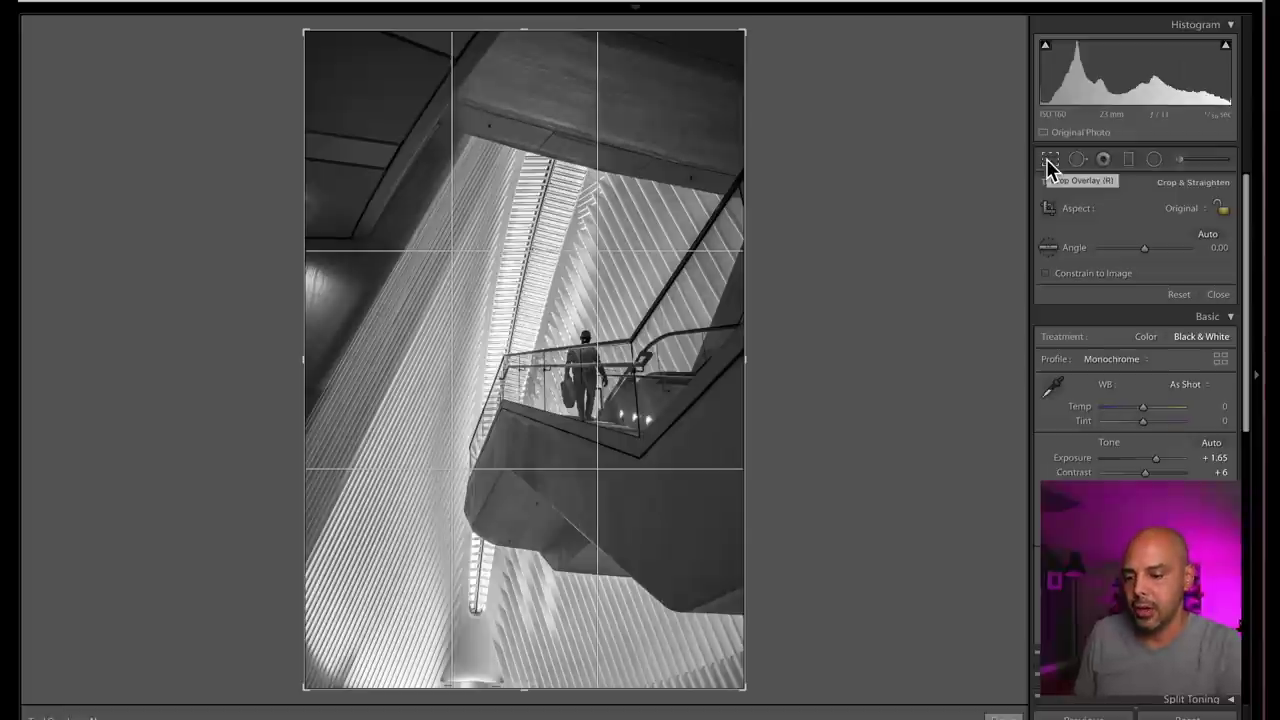
key(o)
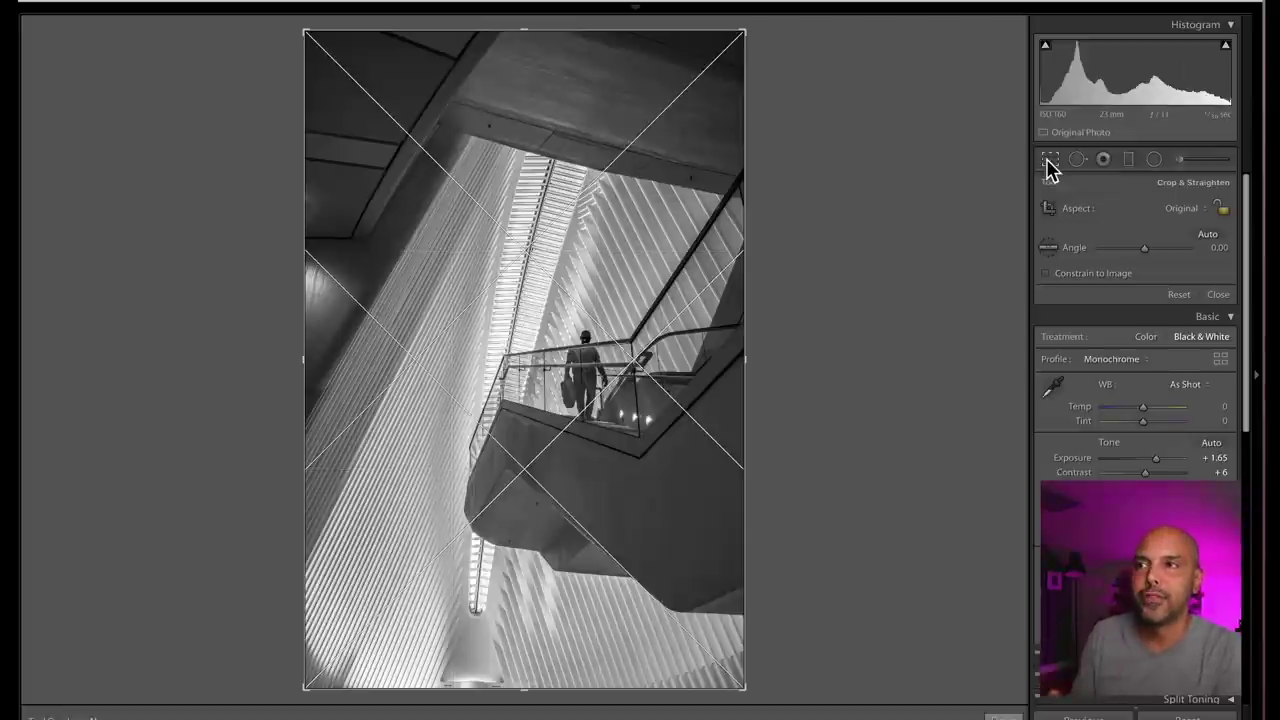
key(o)
key(o)
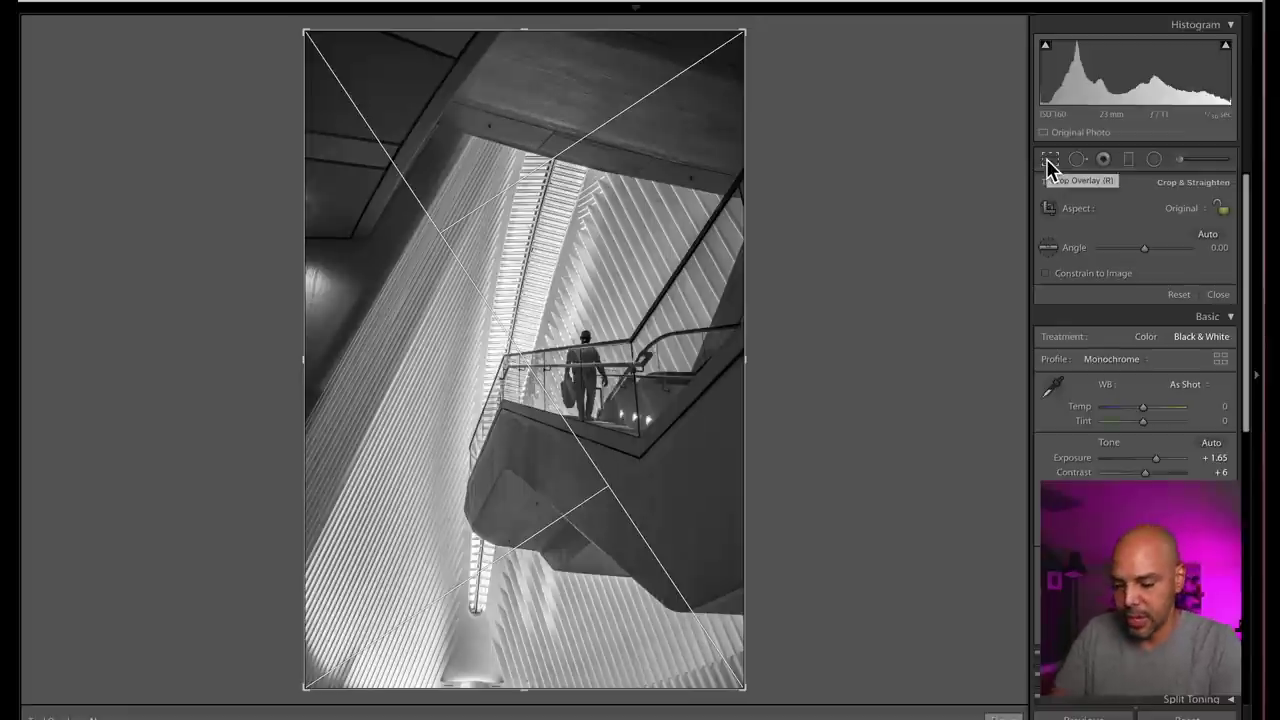
key(shift+o)
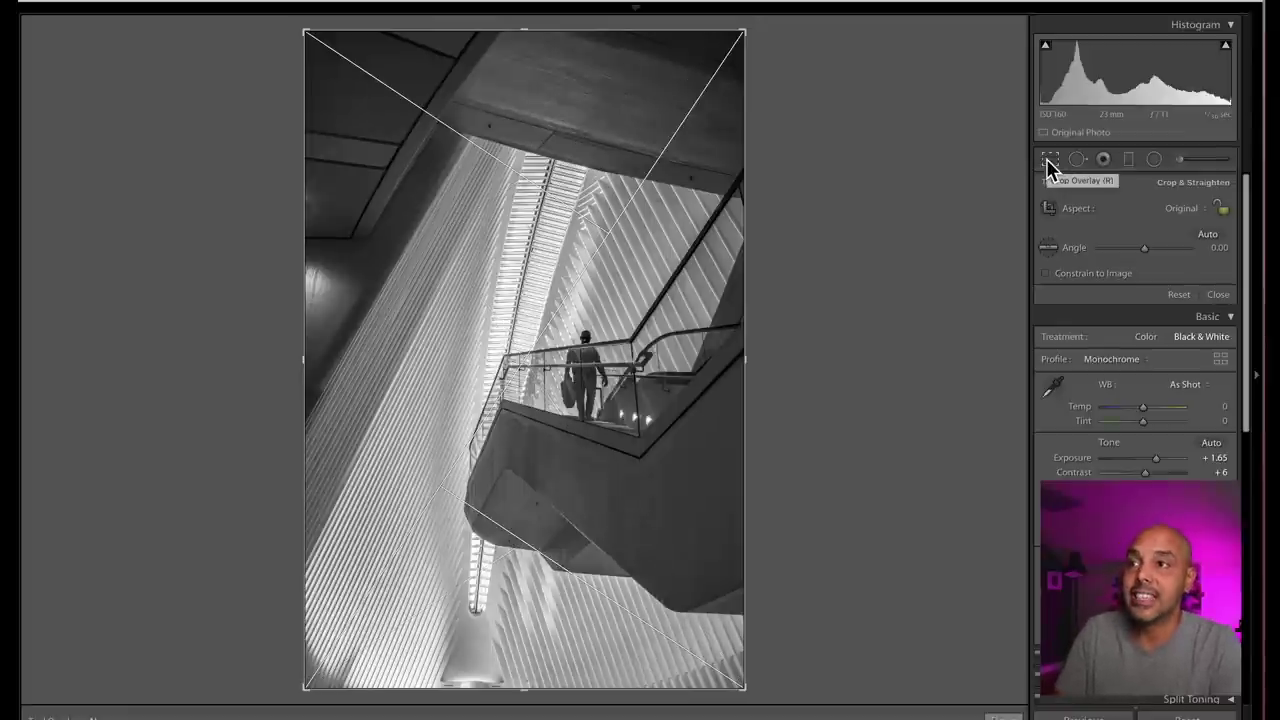
key(shift+o)
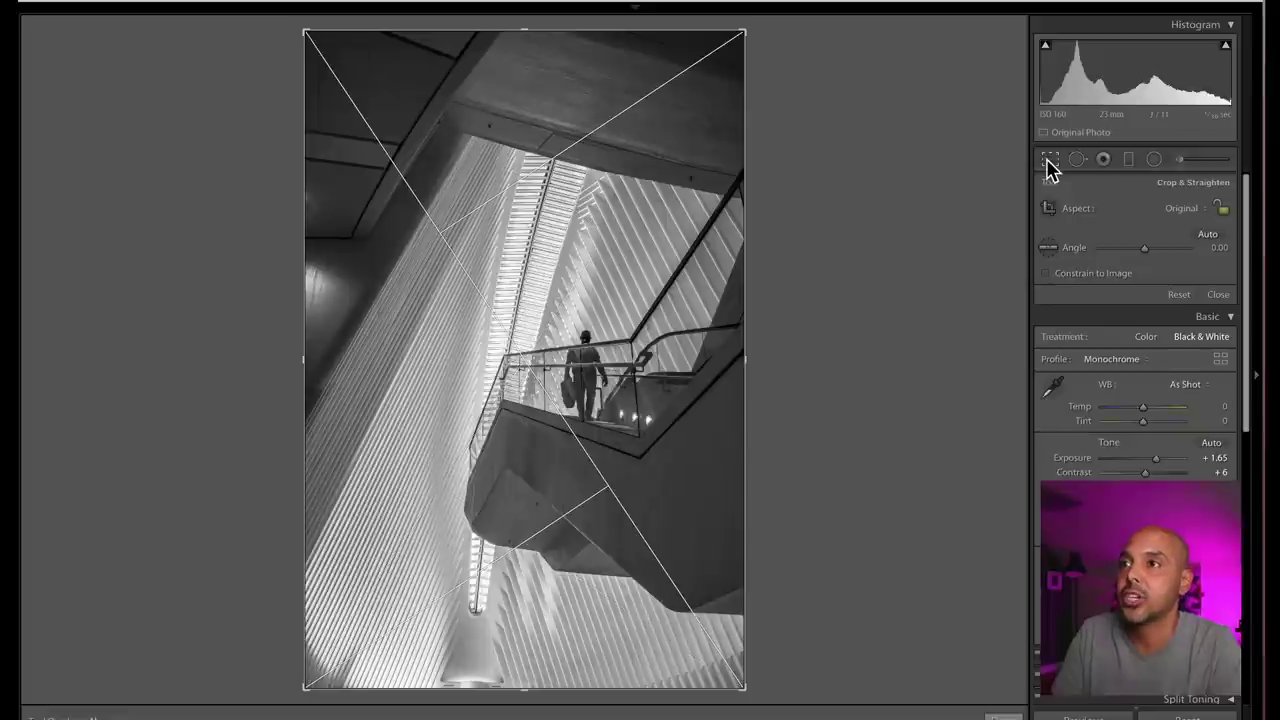
key(shift+o)
Compare the golden ratio and golden spiral overlays, reorienting the spiral several times, and return to the rule-of-thirds grid
key(o)
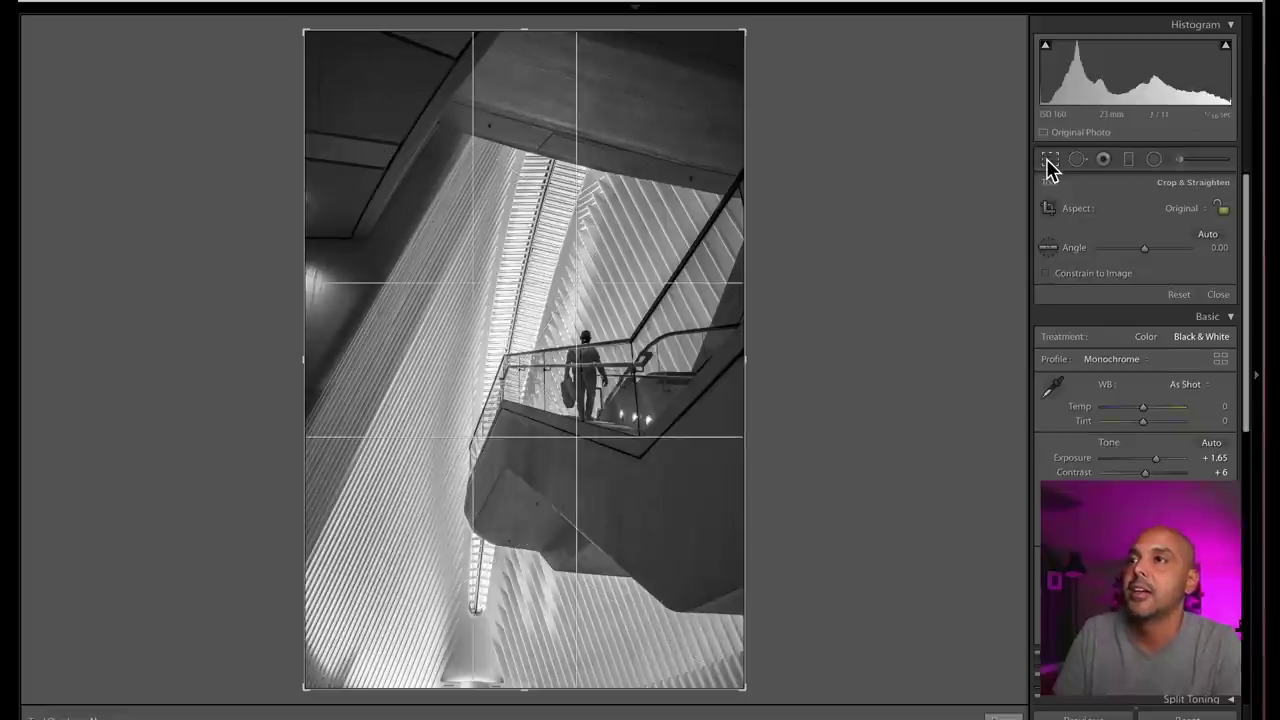
key(o)
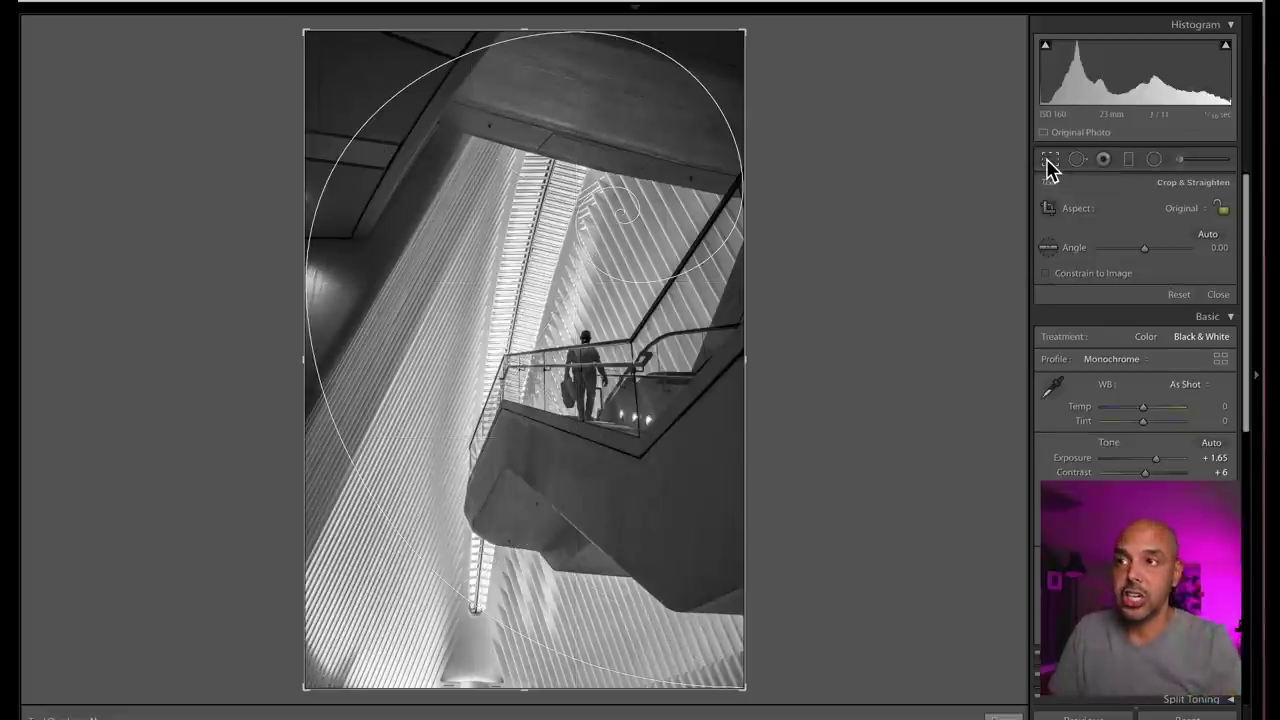
key(shift+o)
key(shift+o)
key(shift+o)
key(shift+o)
key(shift+o)
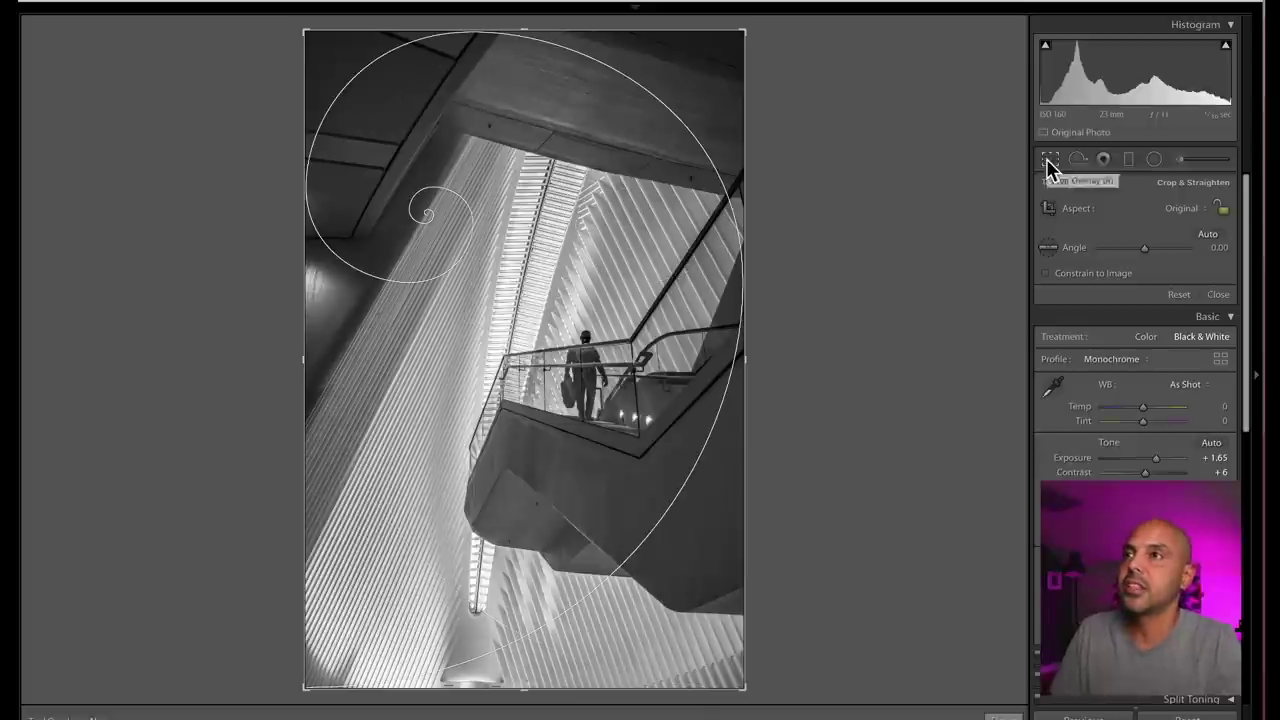
key(shift+o)
key(shift+o)
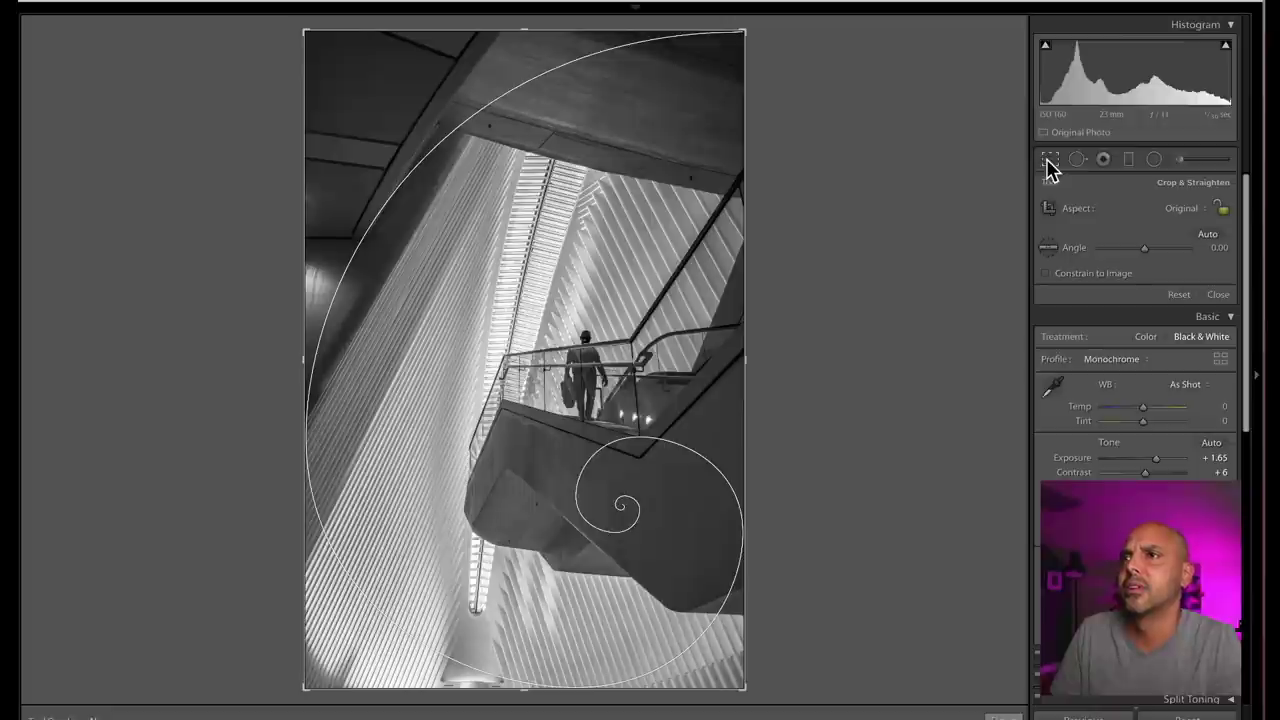
key(o)
key(o)
key(o)
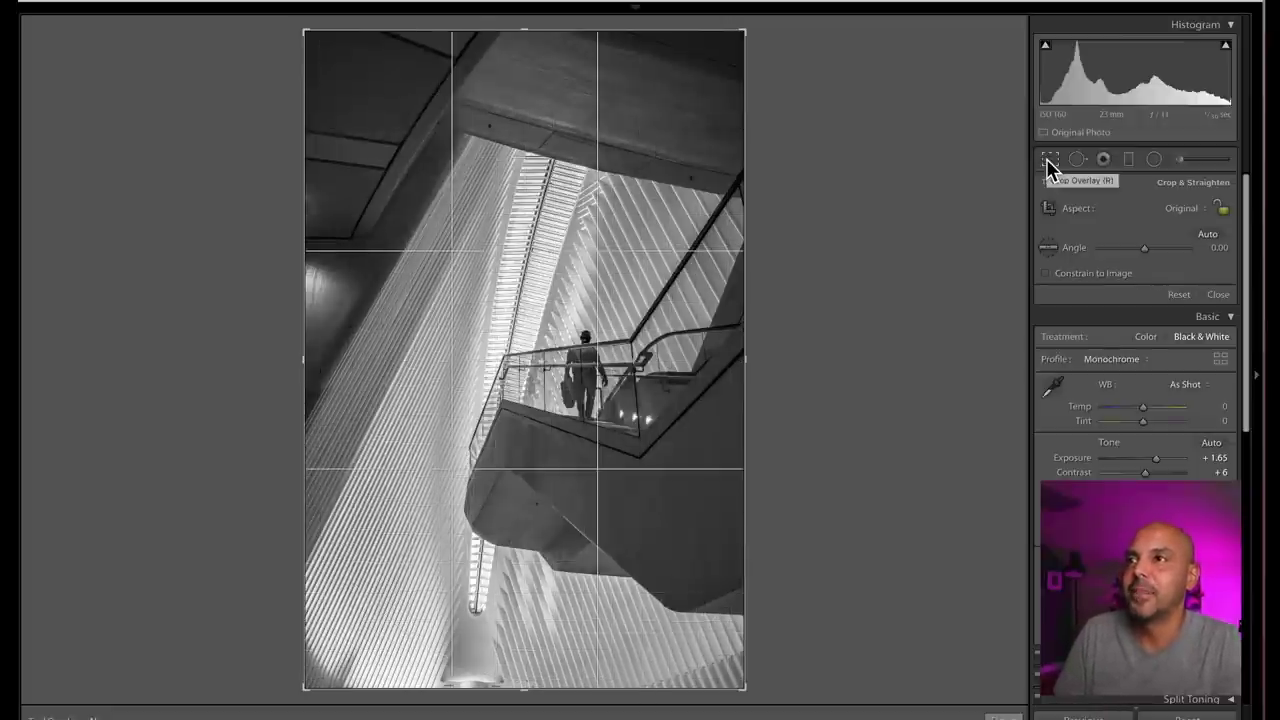
Trim a thin strip off the right side of the black-and-white staircase photo and apply the crop
drag(743, 343, 737, 344)
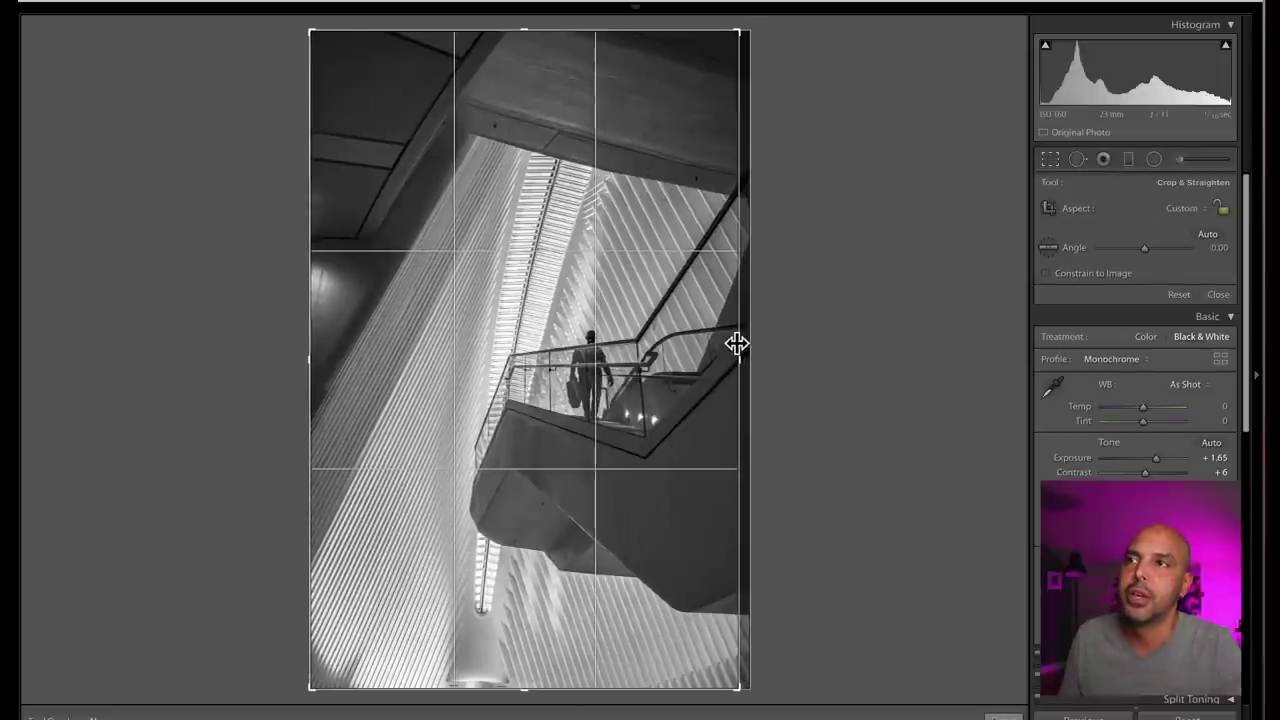
key(Return)
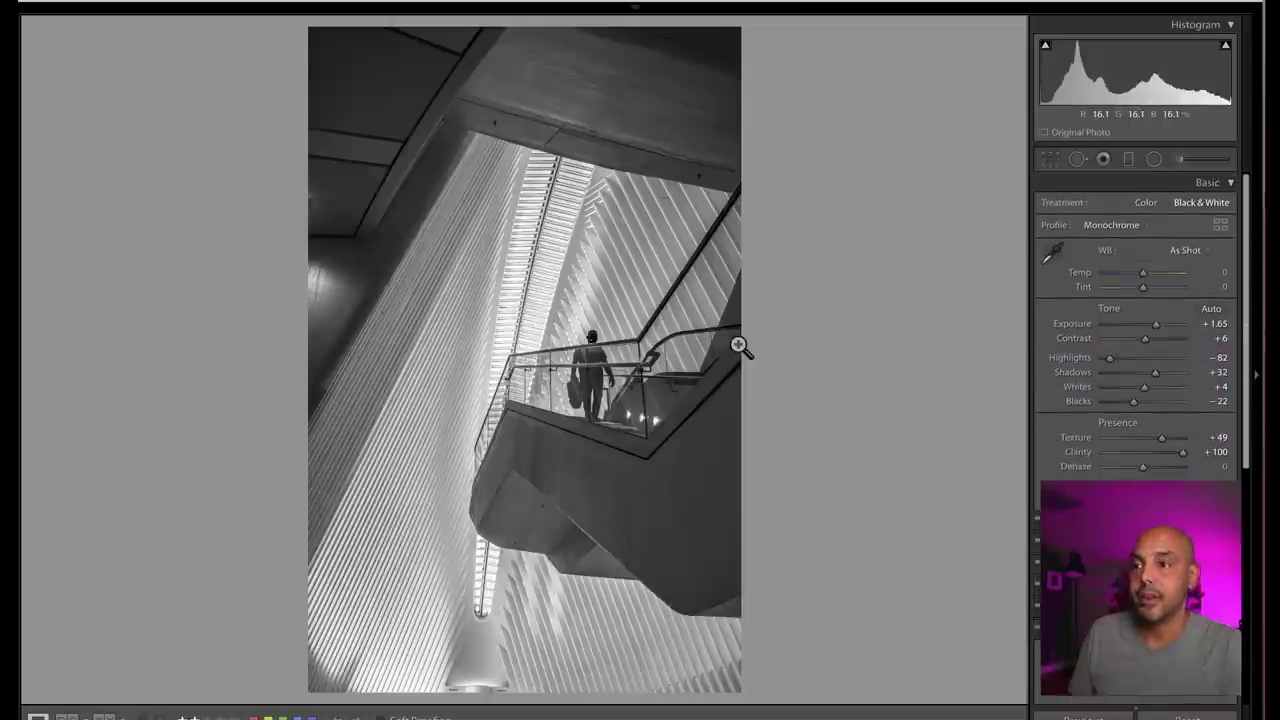
Go to the sunflower photo and check its composition against the rule-of-thirds crop grid
key(Right)
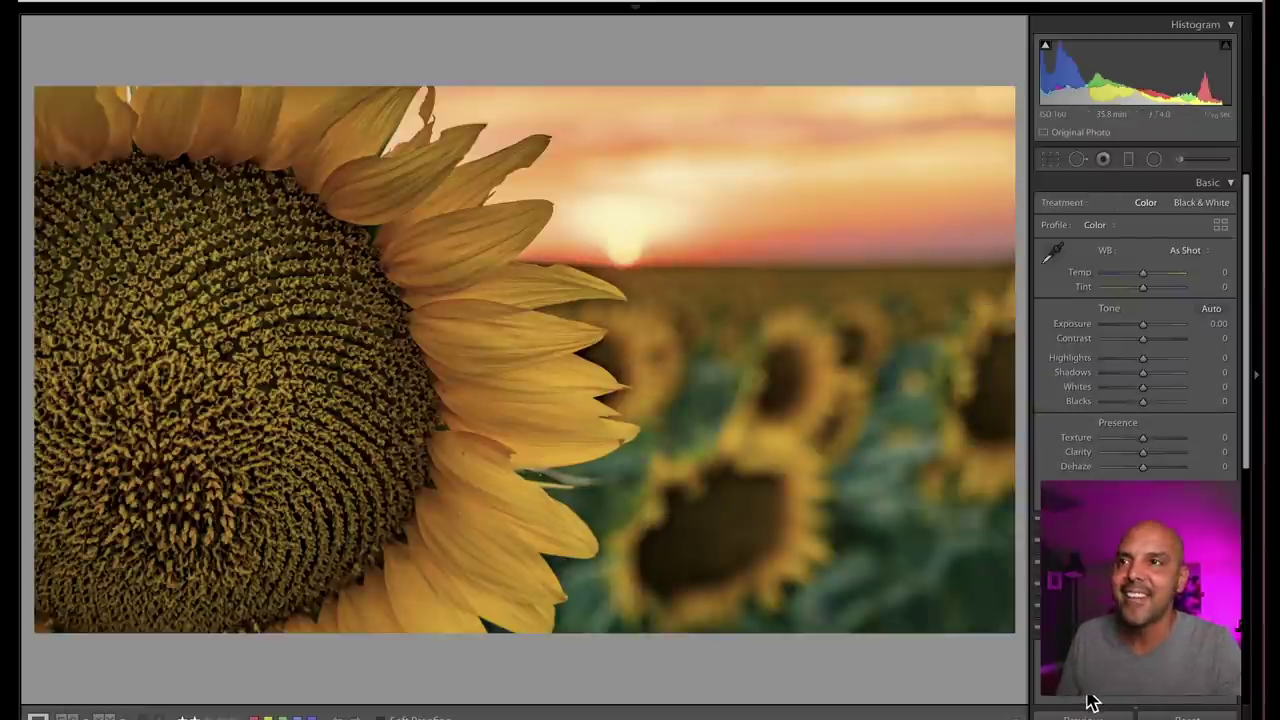
click(1047, 183)
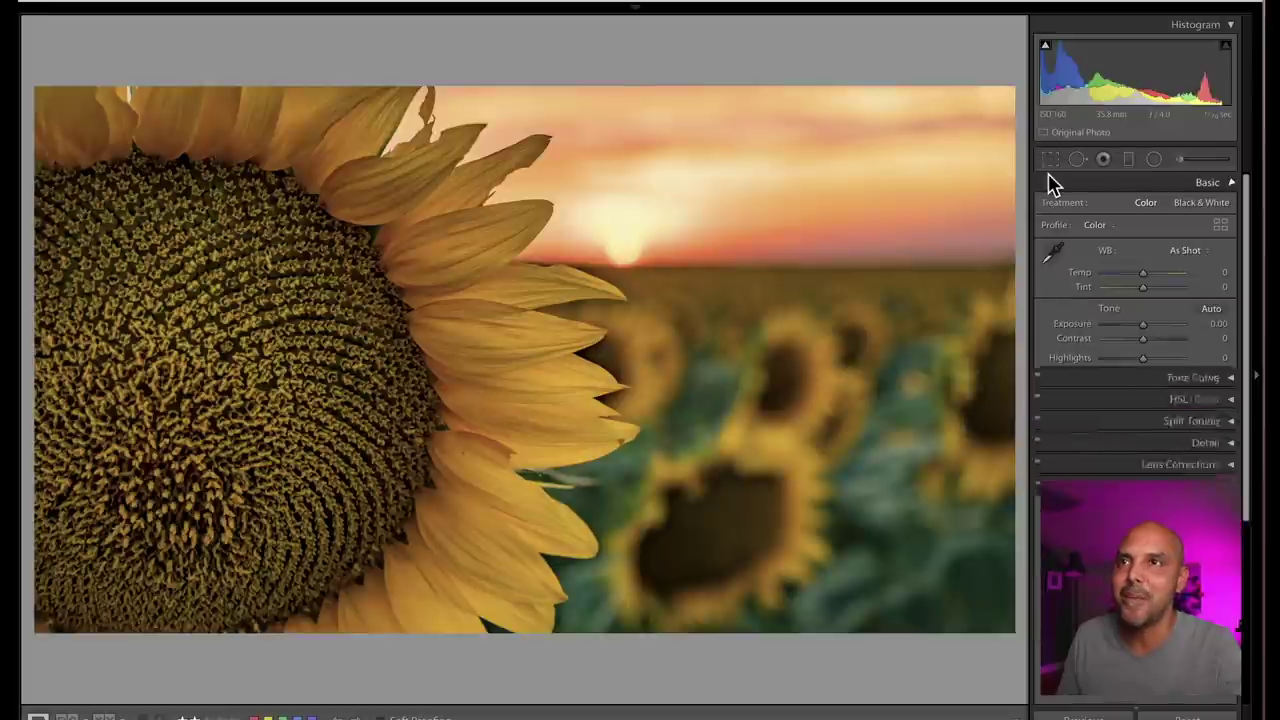
click(1050, 162)
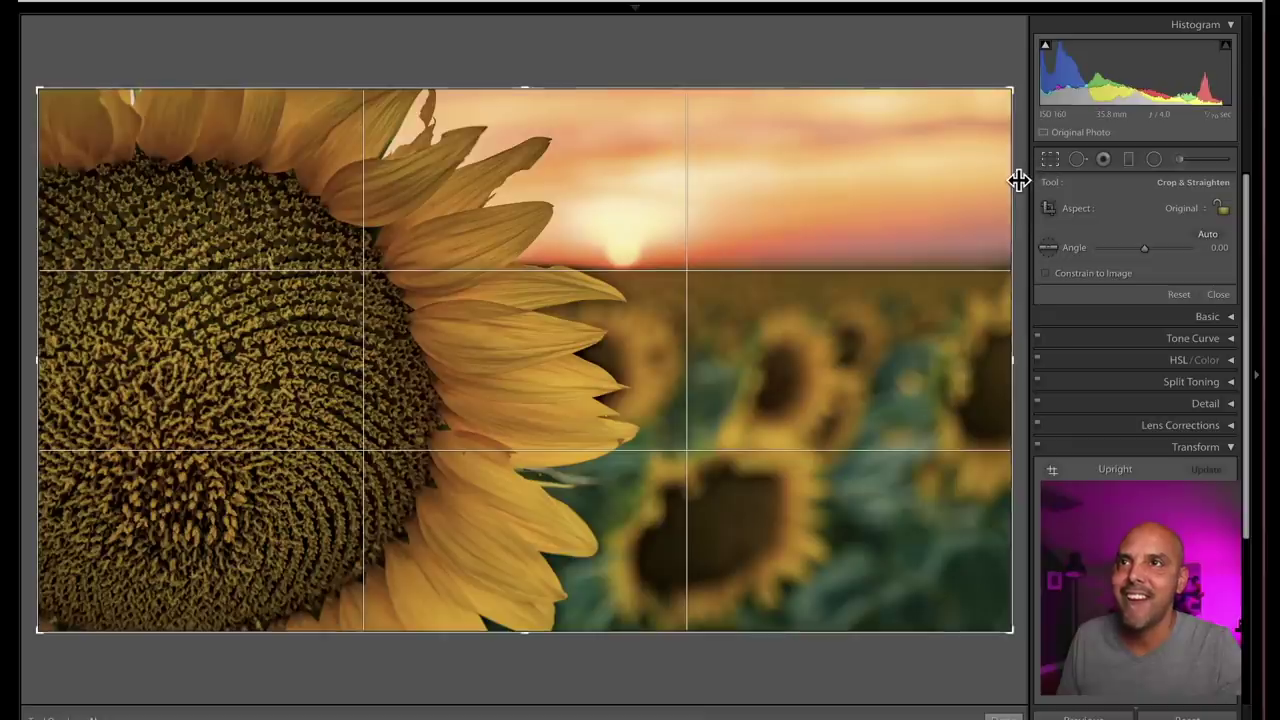
drag(1018, 176, 1020, 185)
key(Return)
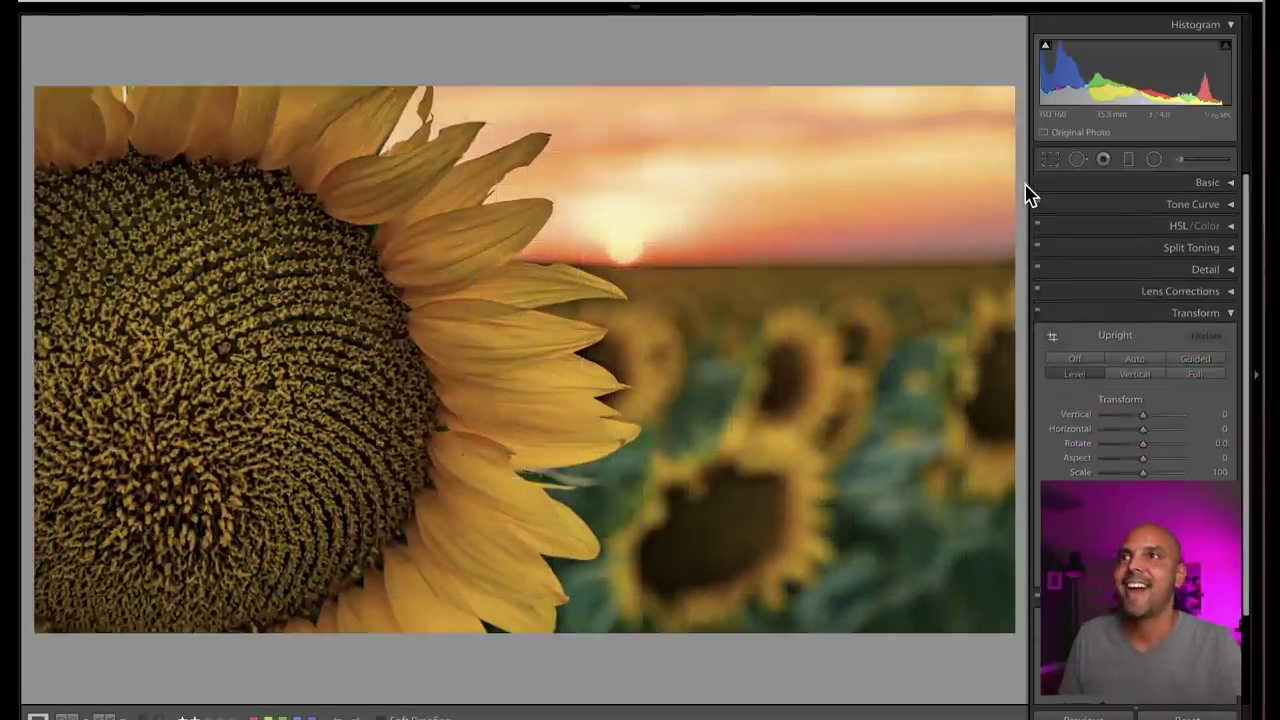
click(1050, 160)
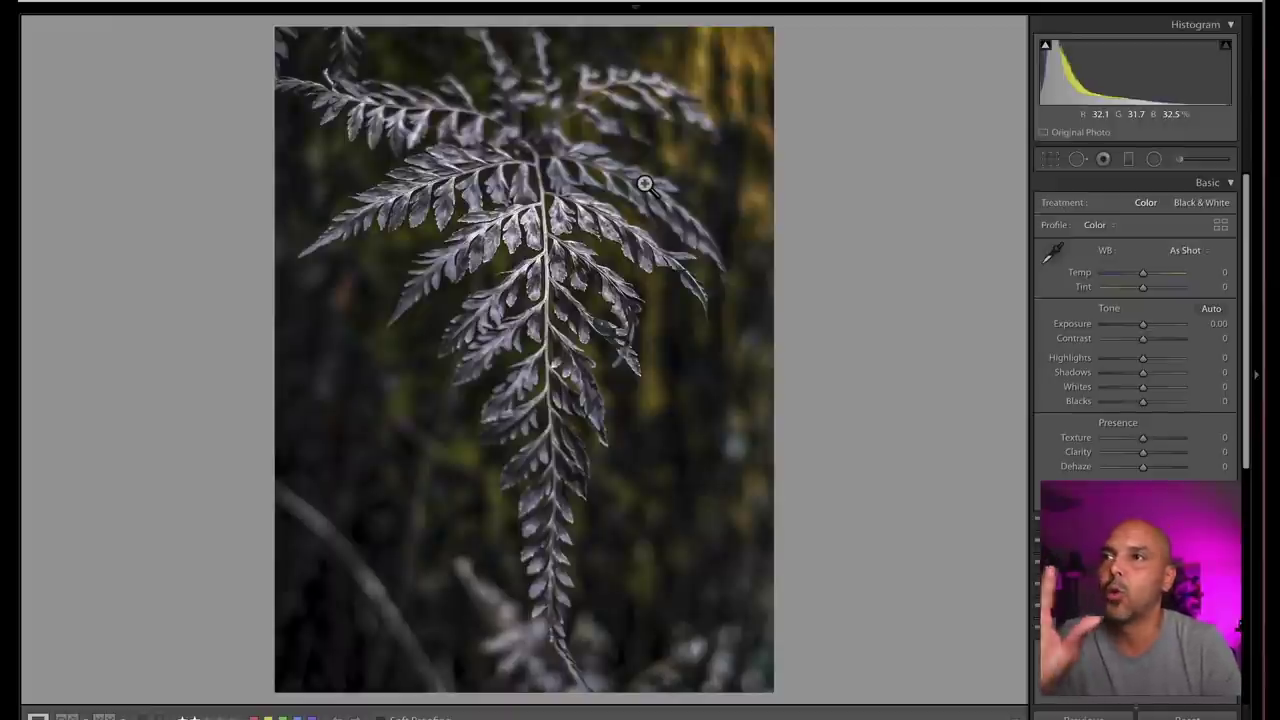
Go to the portrait of the man sitting in the lake and set Exposure to +0.85
key(Right)
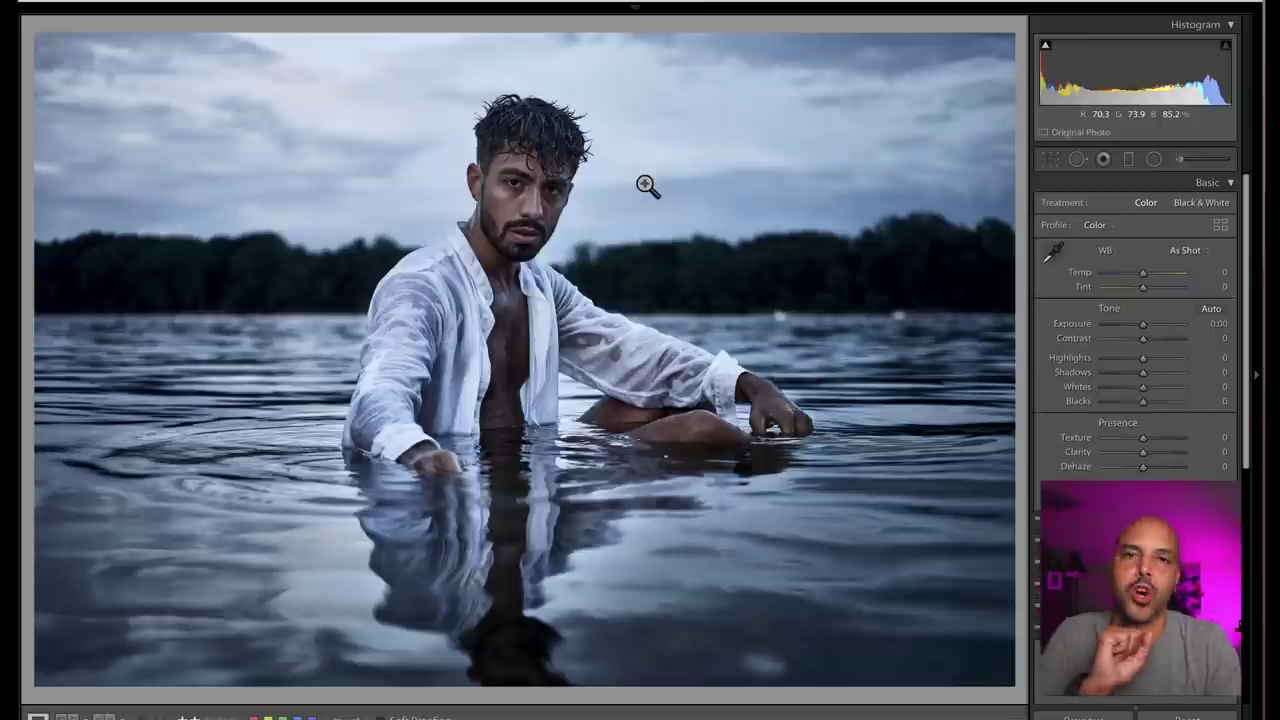
drag(1136, 326, 1147, 323)
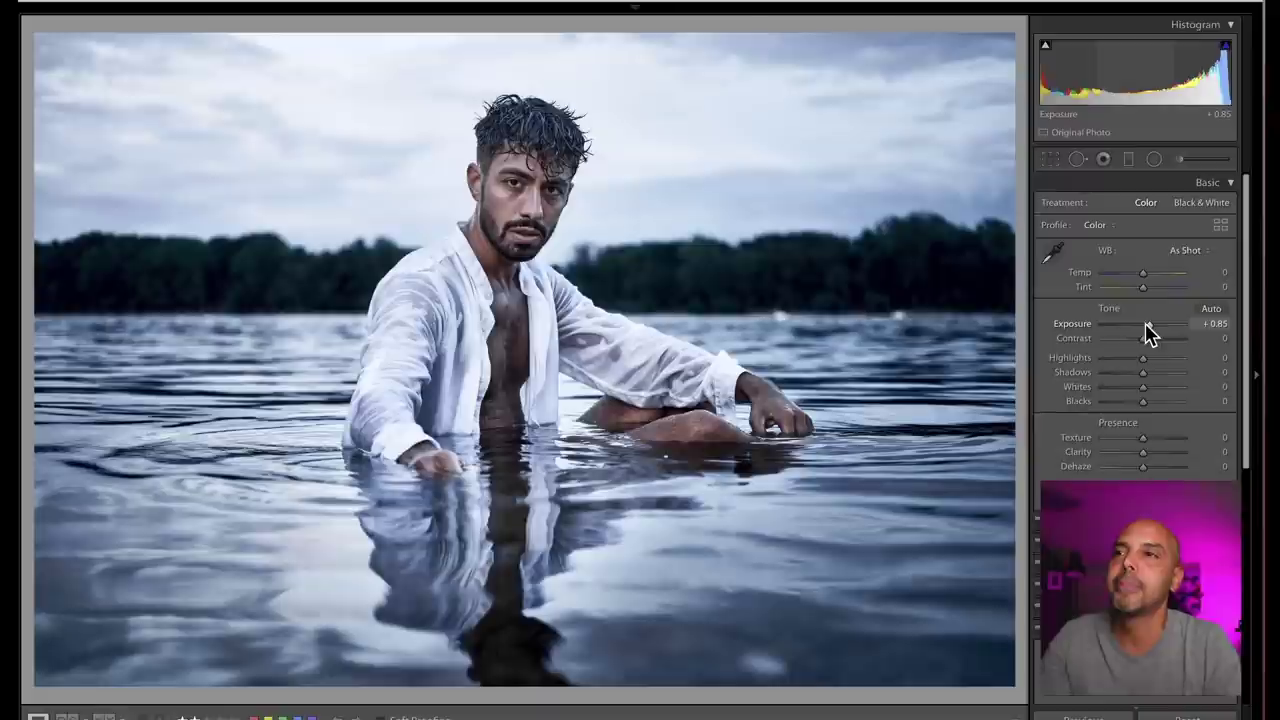
Crop the man's portrait tighter with the Original aspect ratio locked, cutting away the left and bottom parts of the photo
click(1051, 161)
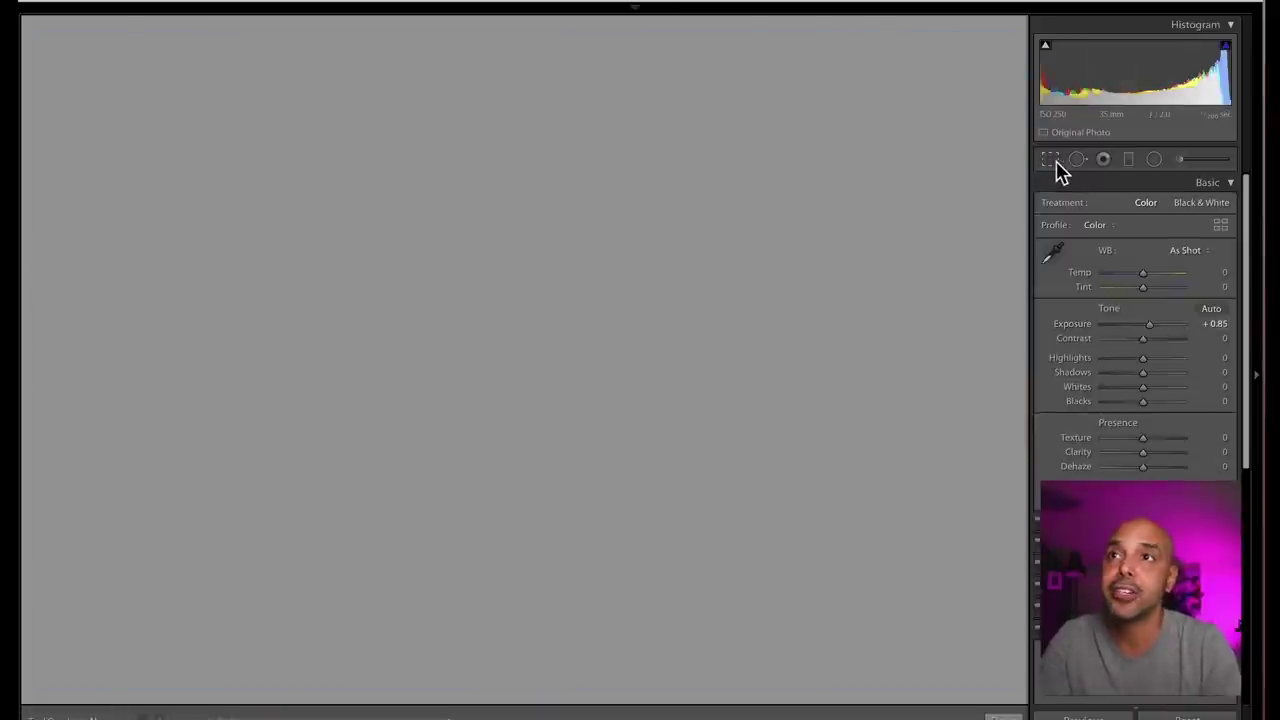
mouse_move(38, 230)
mouse_down()
mouse_move(74, 230)
mouse_move(29, 230)
mouse_up()
click(1182, 209)
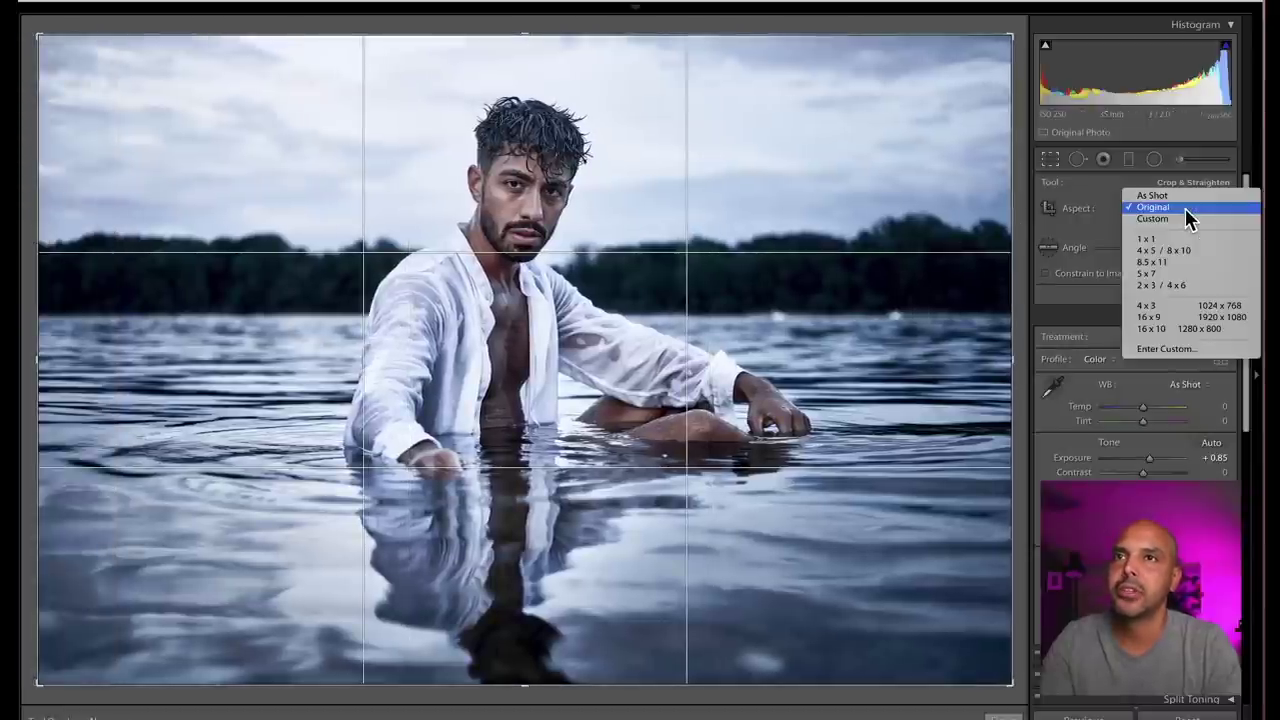
click(1186, 209)
click(1224, 209)
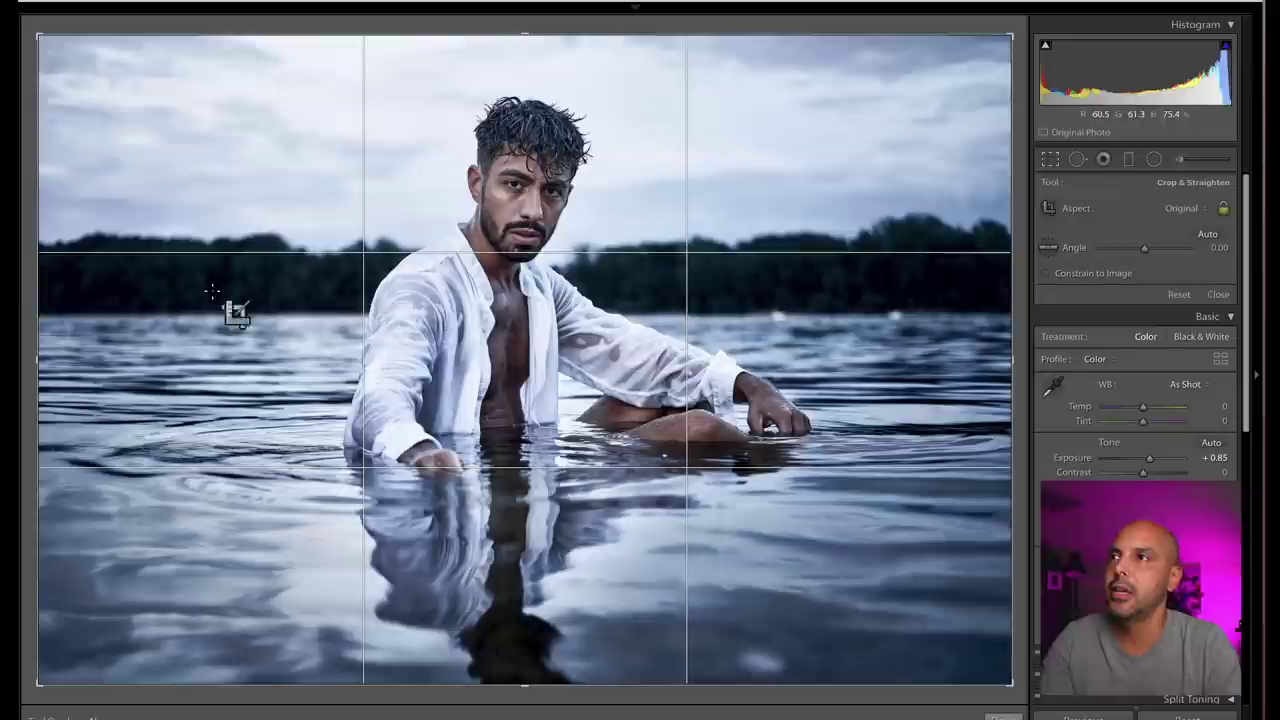
drag(43, 297, 81, 289)
mouse_move(237, 383)
mouse_down()
mouse_move(214, 334)
mouse_move(260, 410)
mouse_move(224, 403)
mouse_up()
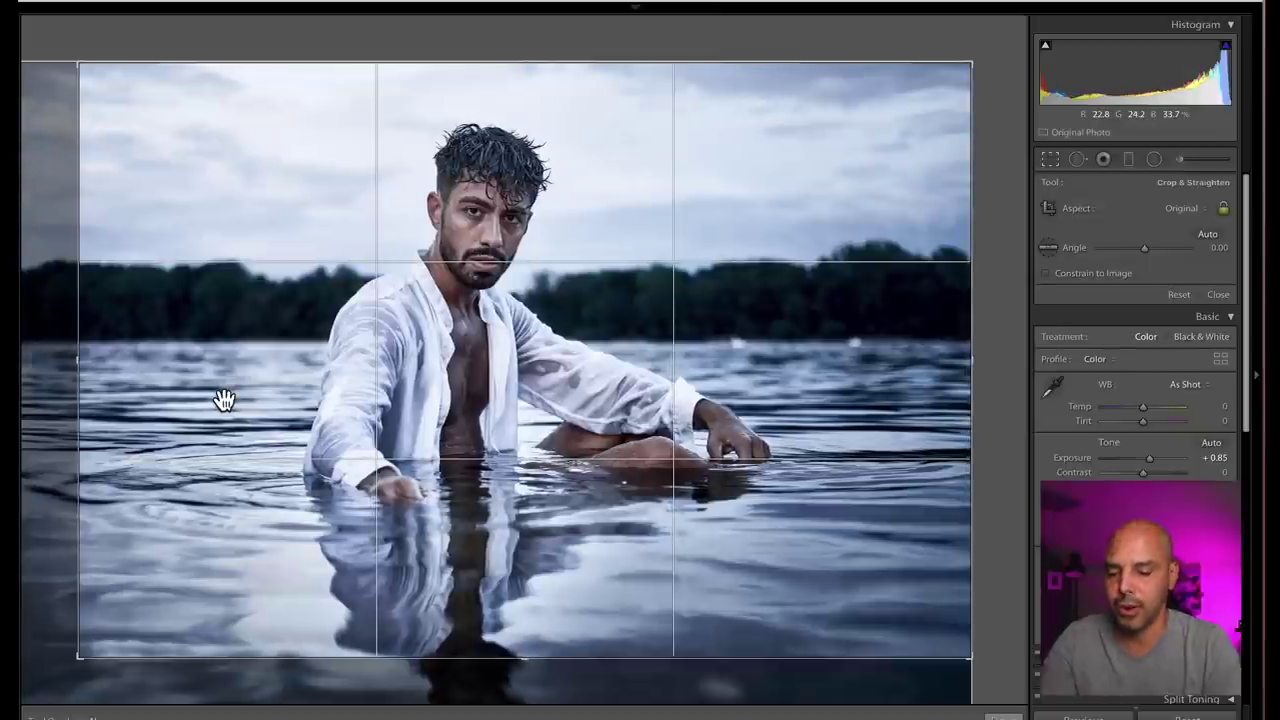
key(Return)
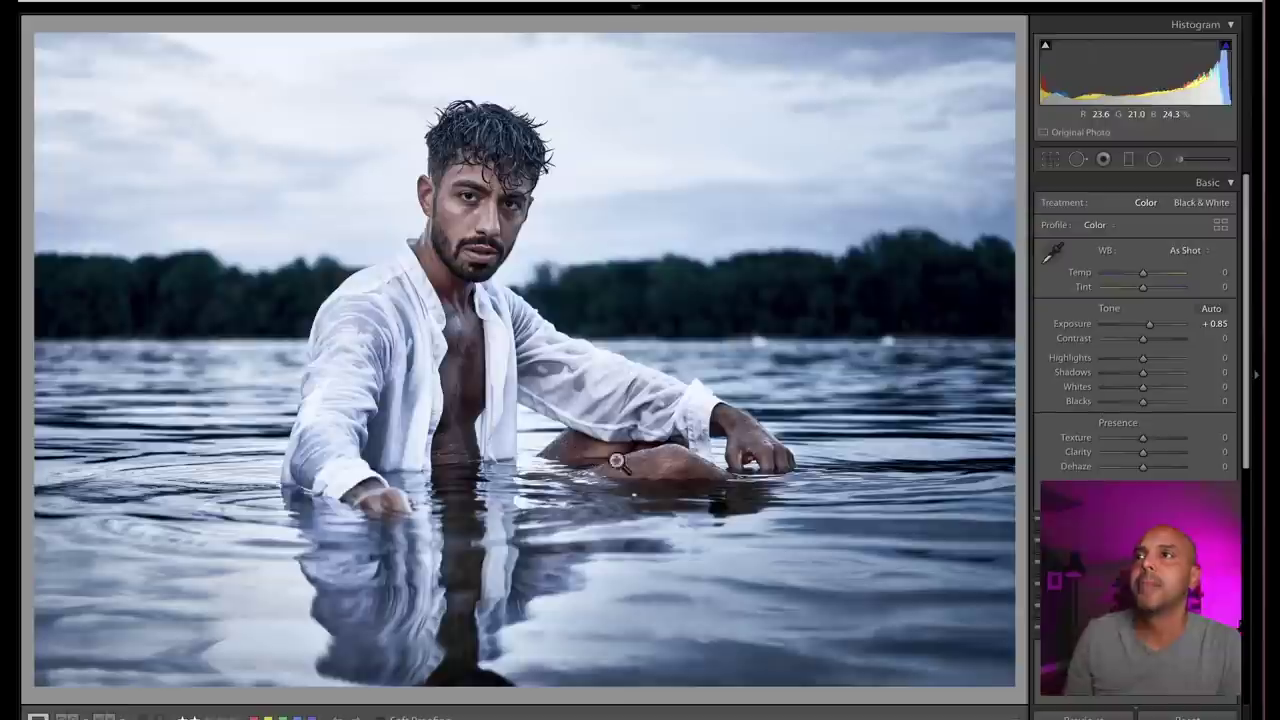
Reposition the image within the crop so the man sits slightly right of the frame's centre
click(1050, 159)
drag(595, 268, 654, 306)
key(Return)
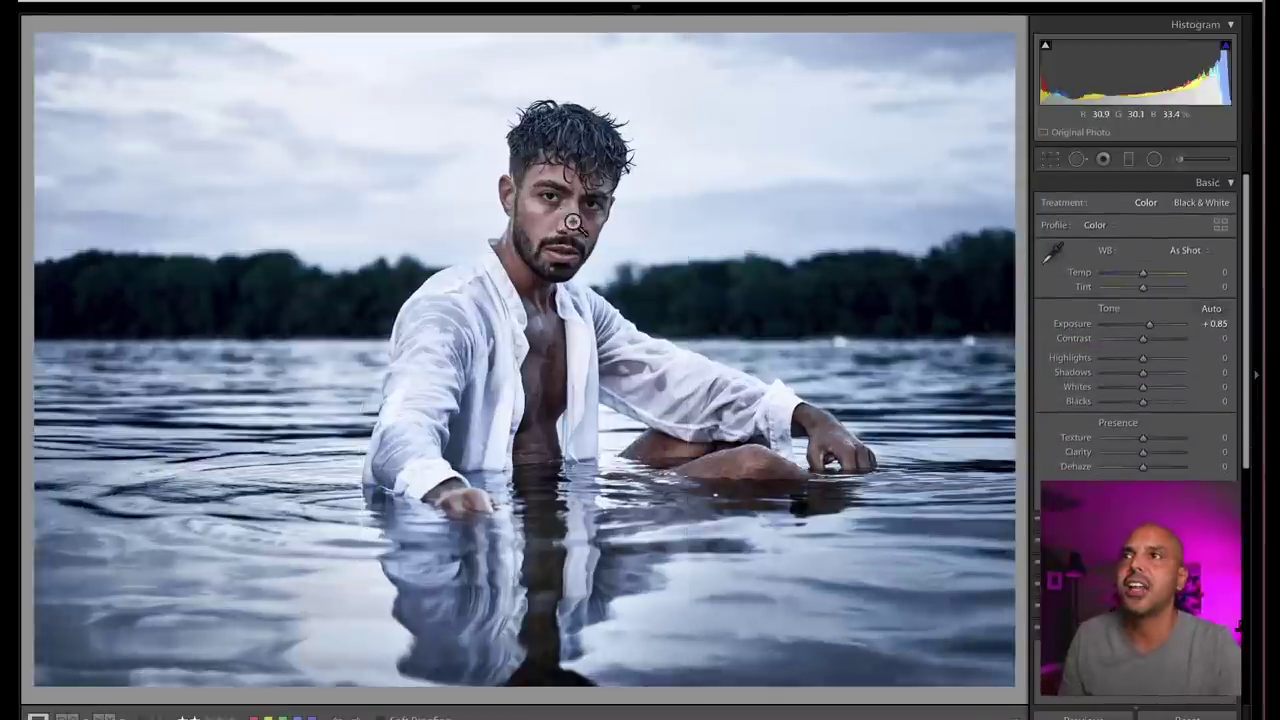
Crop the photo of the cat and woman to a tighter 16 x 9 frame and set Exposure to +0.65
key(Right)
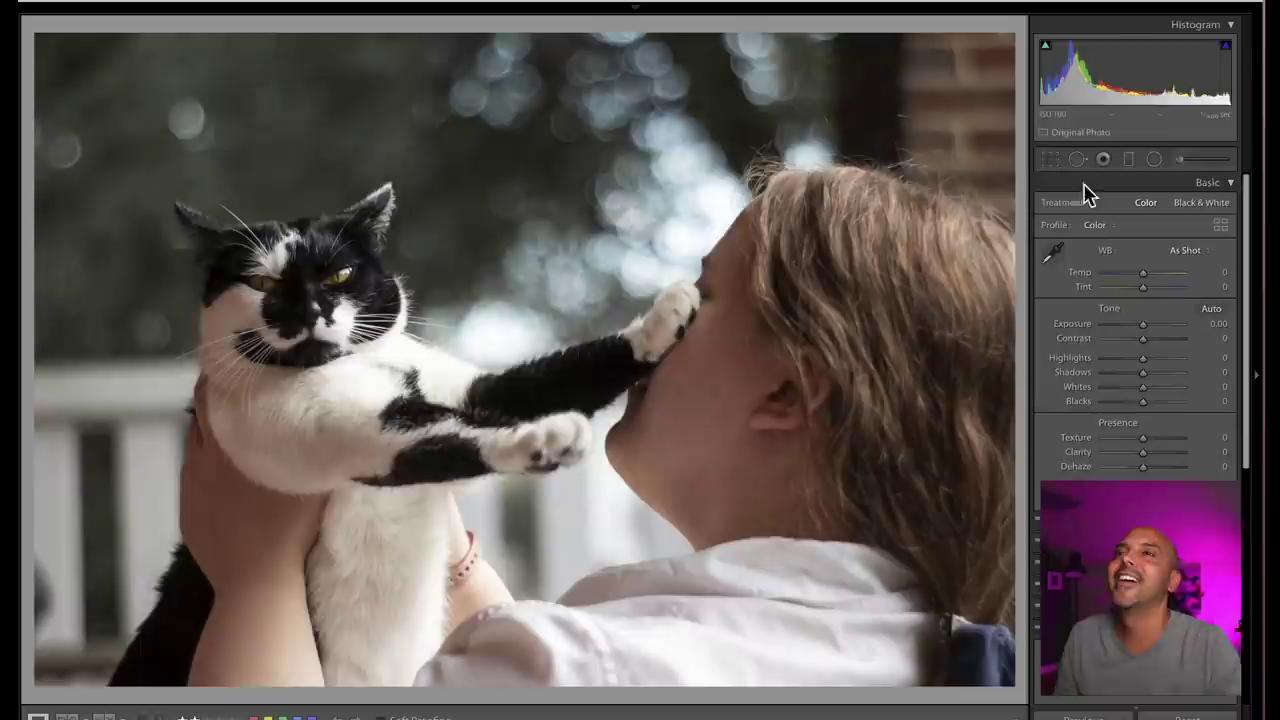
click(1052, 159)
click(1184, 209)
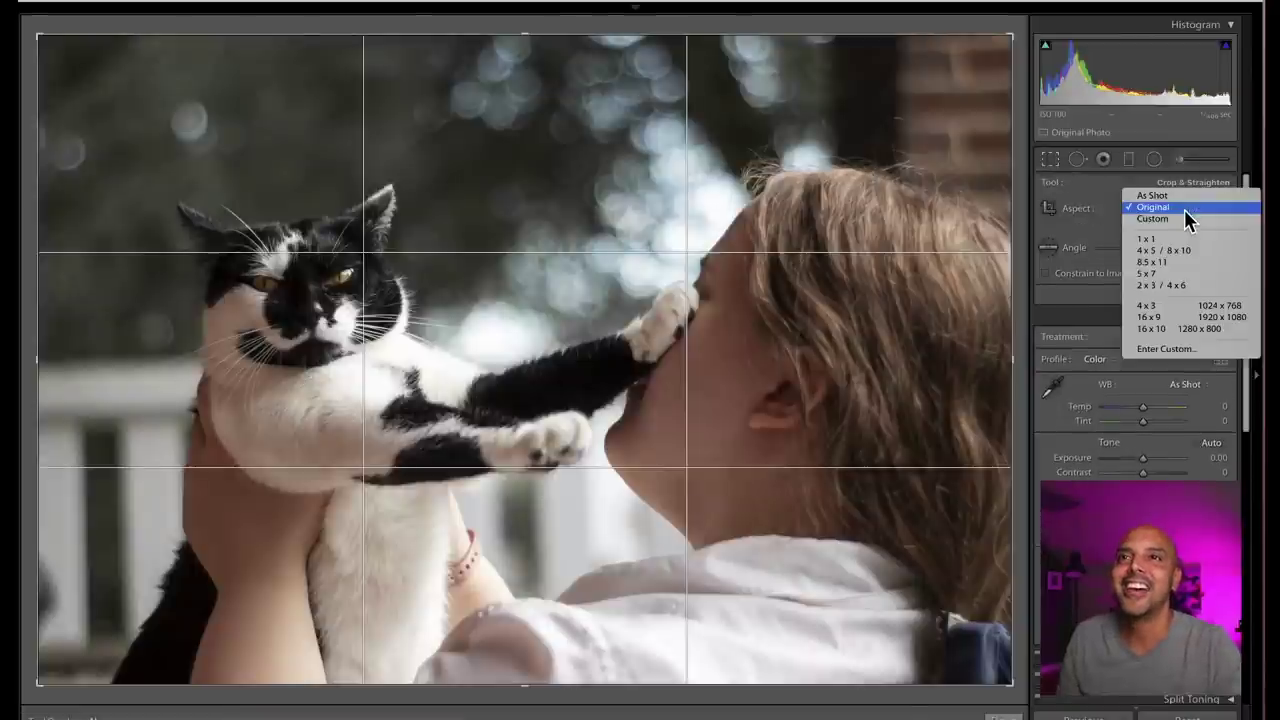
click(1232, 318)
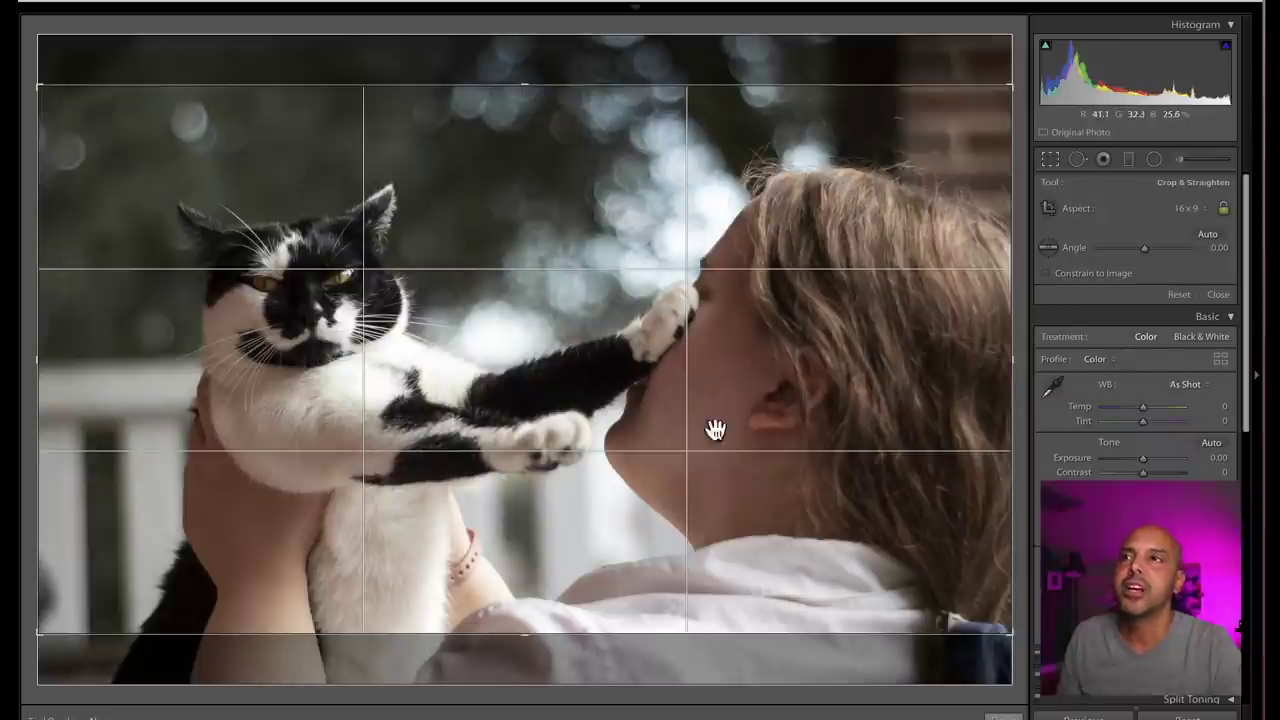
drag(1000, 346, 934, 345)
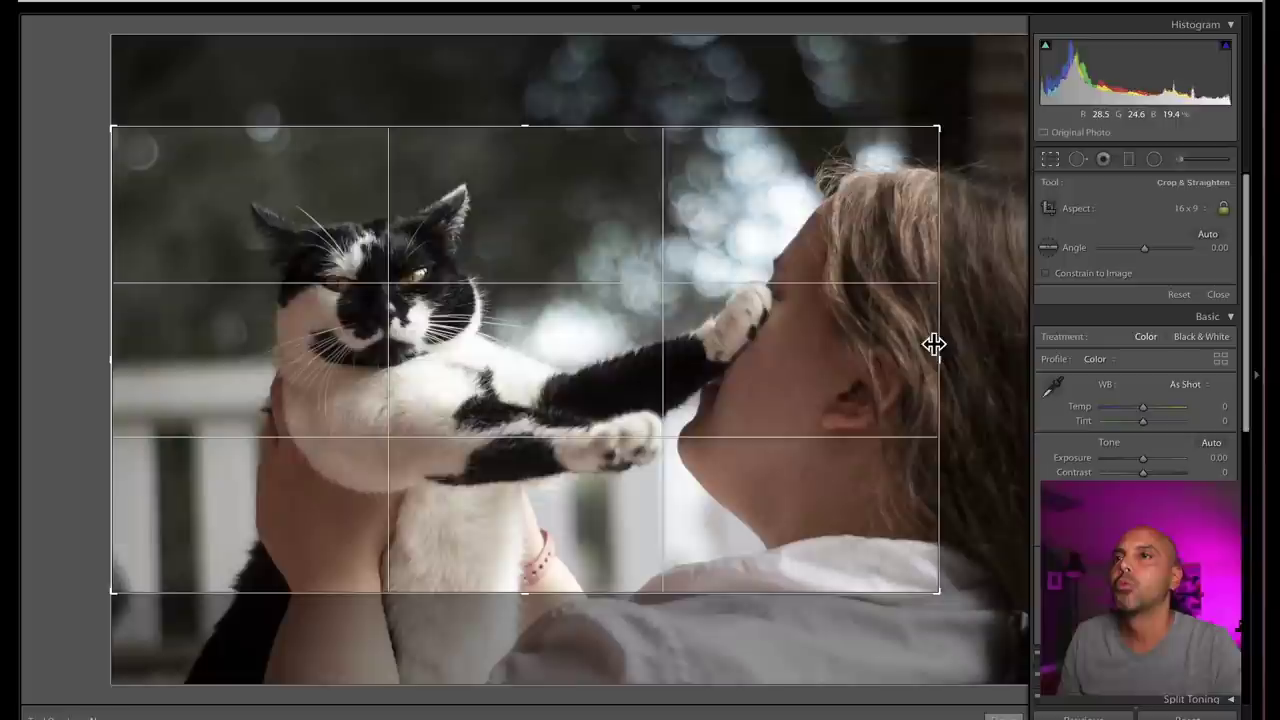
key(Return)
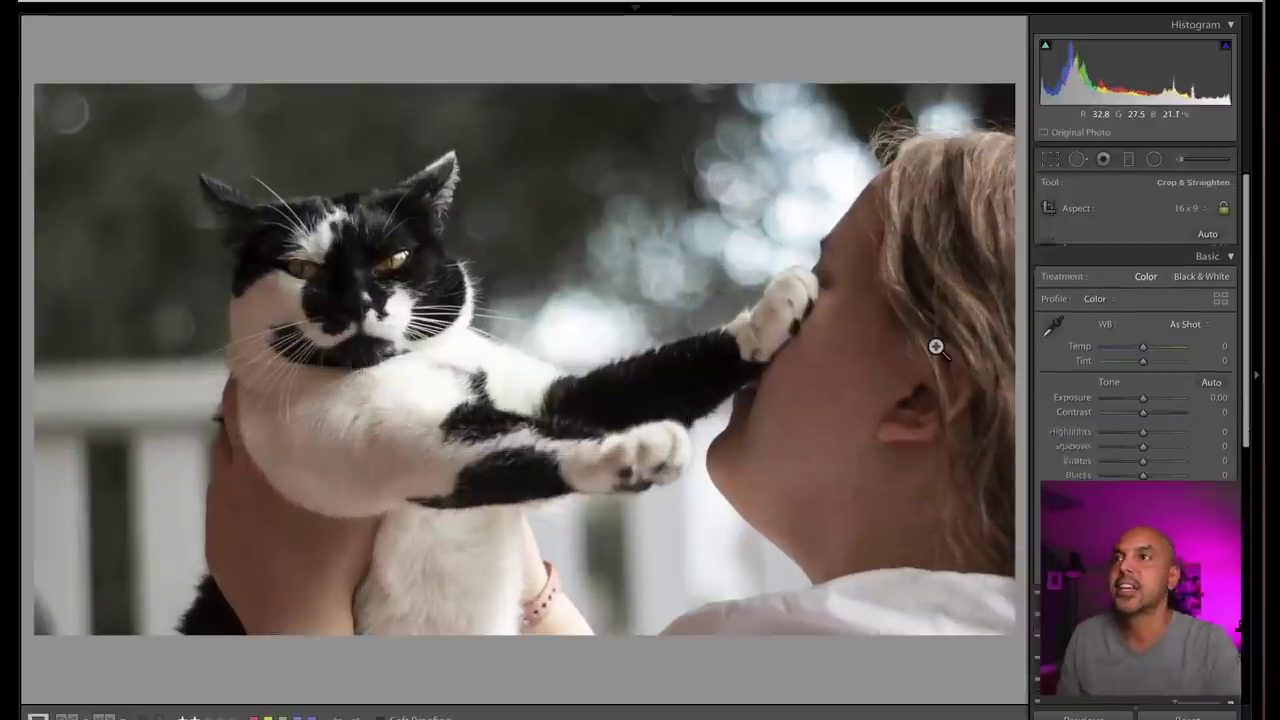
drag(1138, 318, 1148, 325)
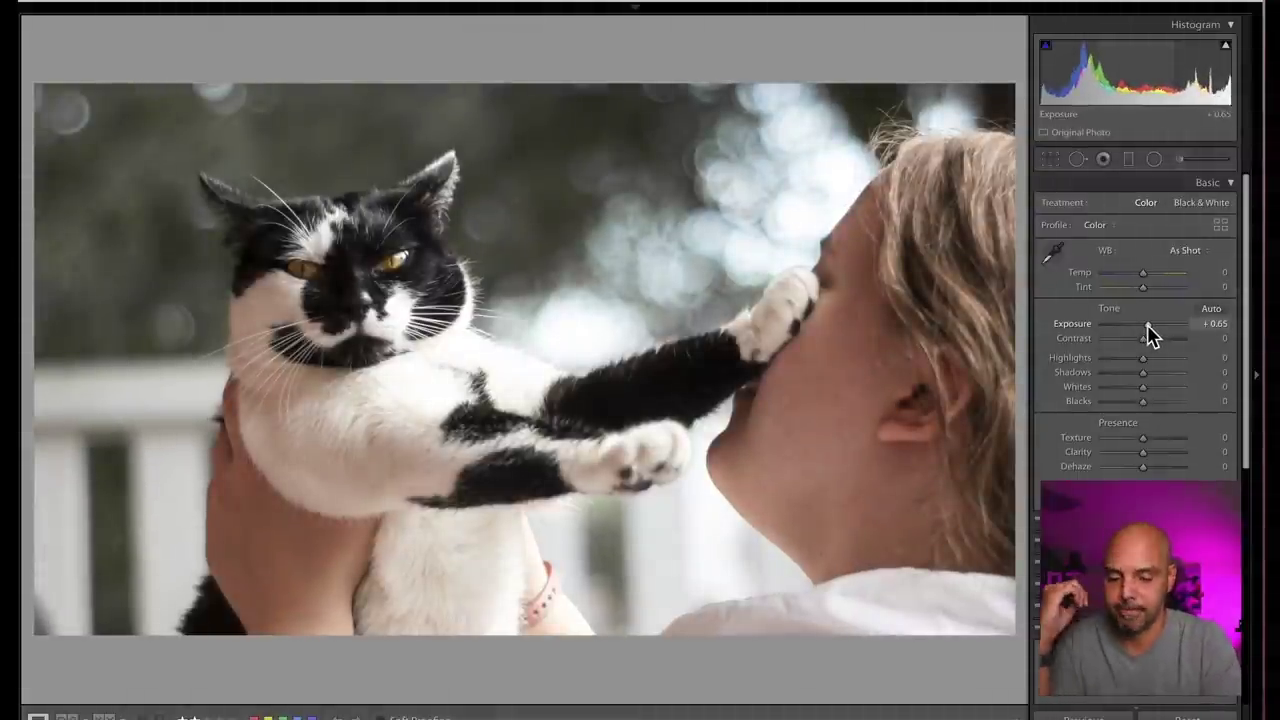
Go to the village street photo, apply Auto tone and set Clarity to +70
key(Right)
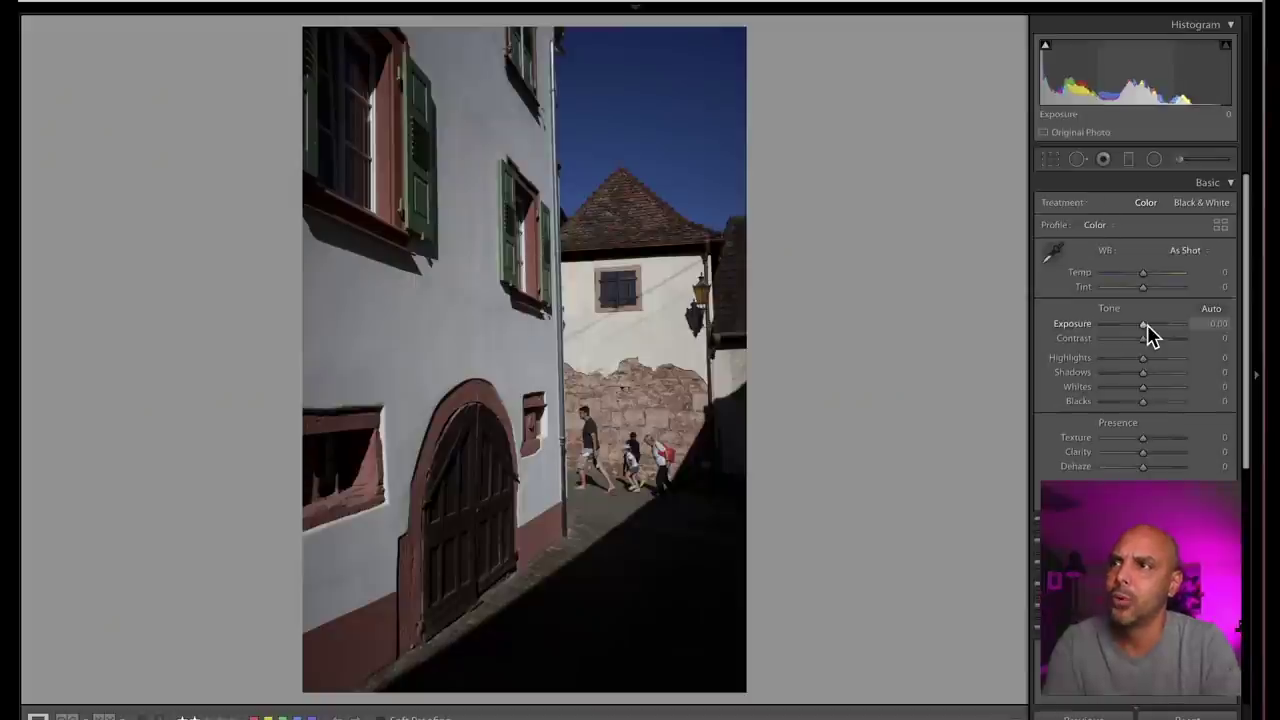
click(1211, 310)
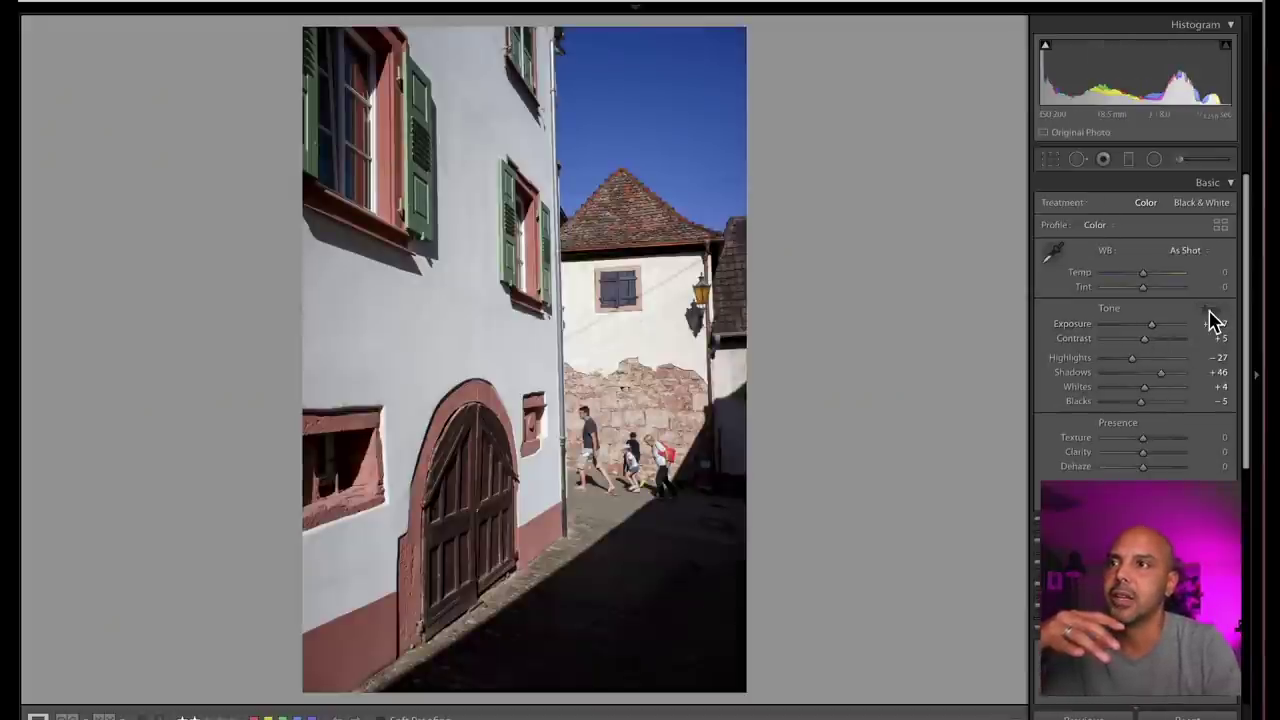
drag(1146, 457, 1176, 464)
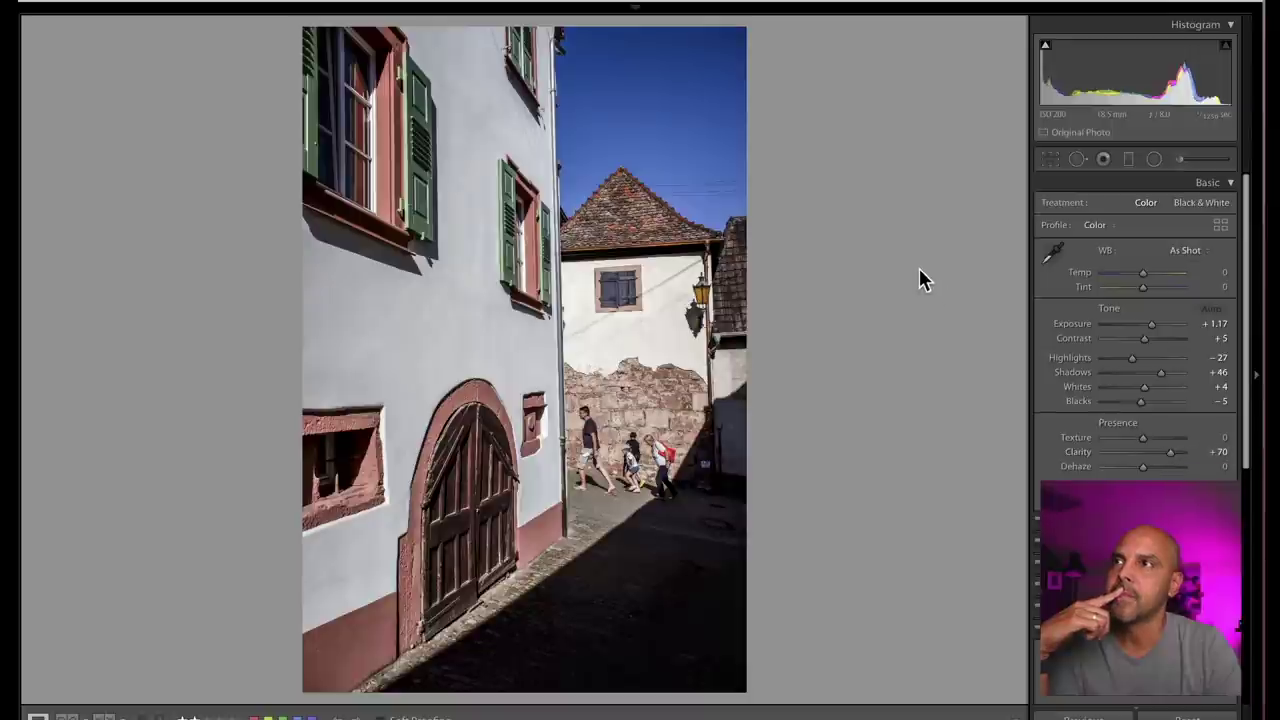
Crop the street photo's top and bottom, placing the walking people near the lower thirds line
click(1052, 160)
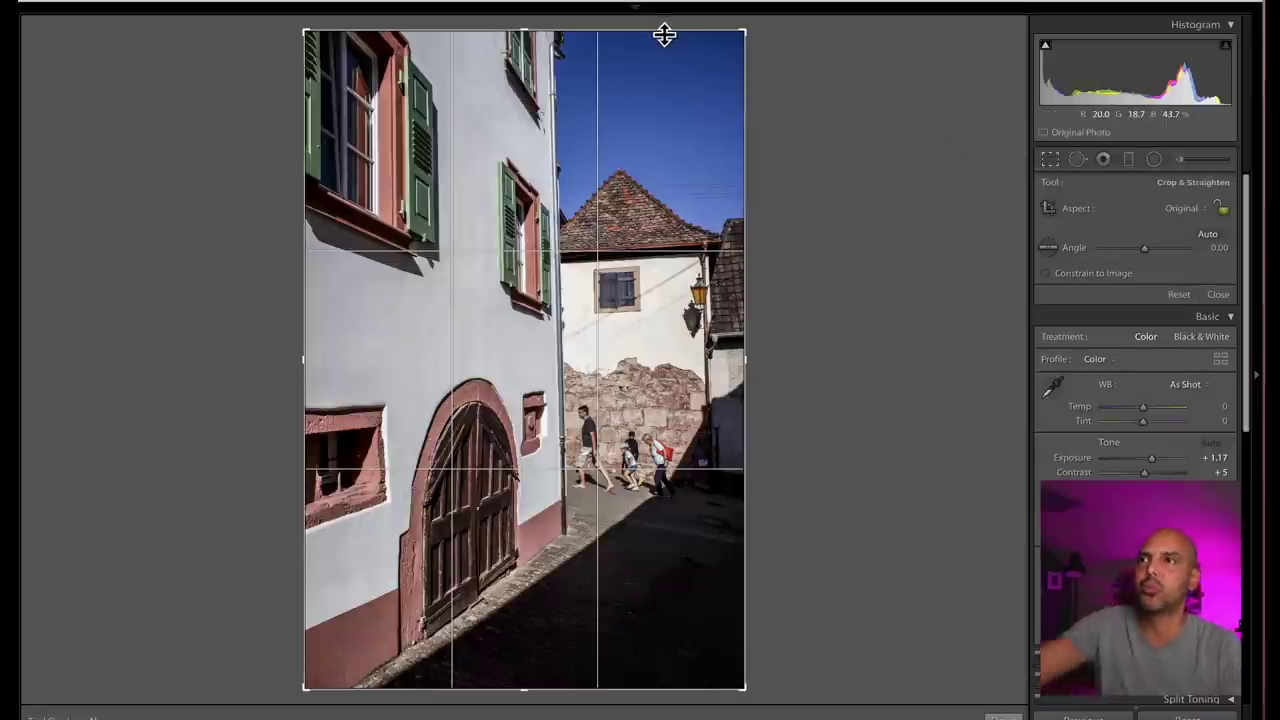
drag(664, 35, 669, 57)
drag(620, 663, 620, 632)
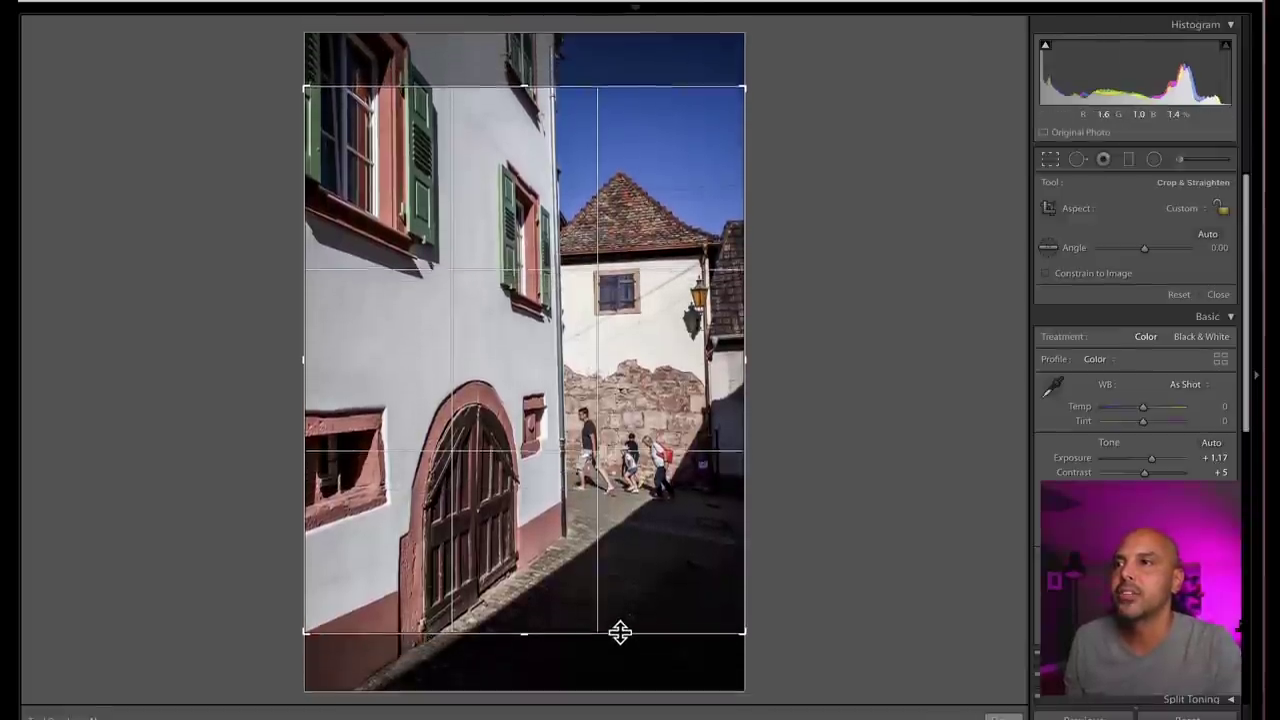
drag(616, 584, 612, 557)
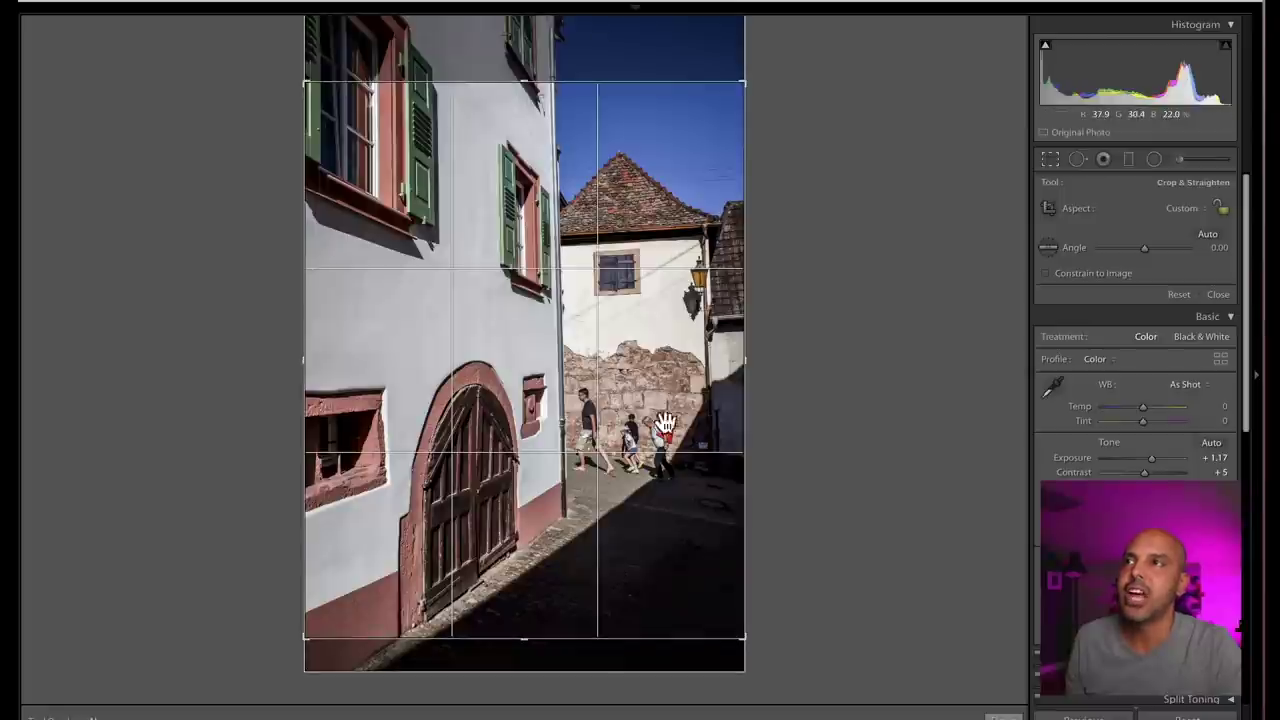
key(Return)
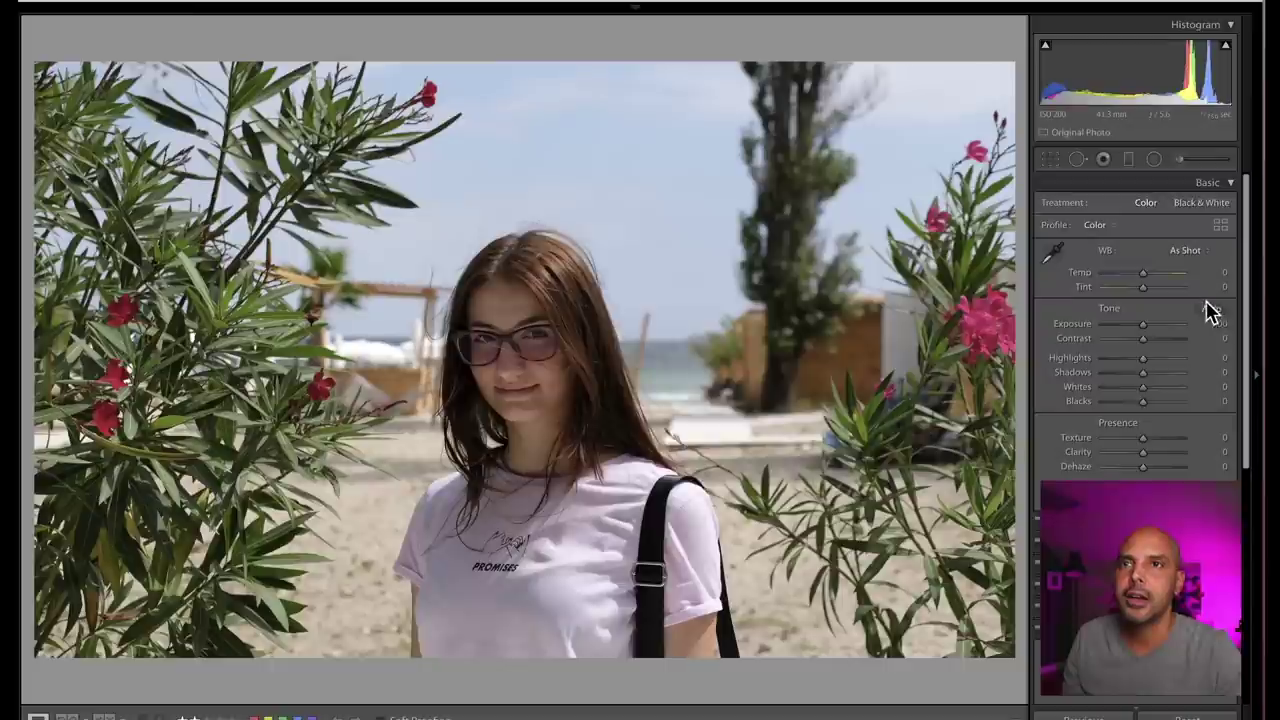
Apply Auto tone to the beach portrait of the woman with glasses and set Exposure to +0.45
click(1210, 311)
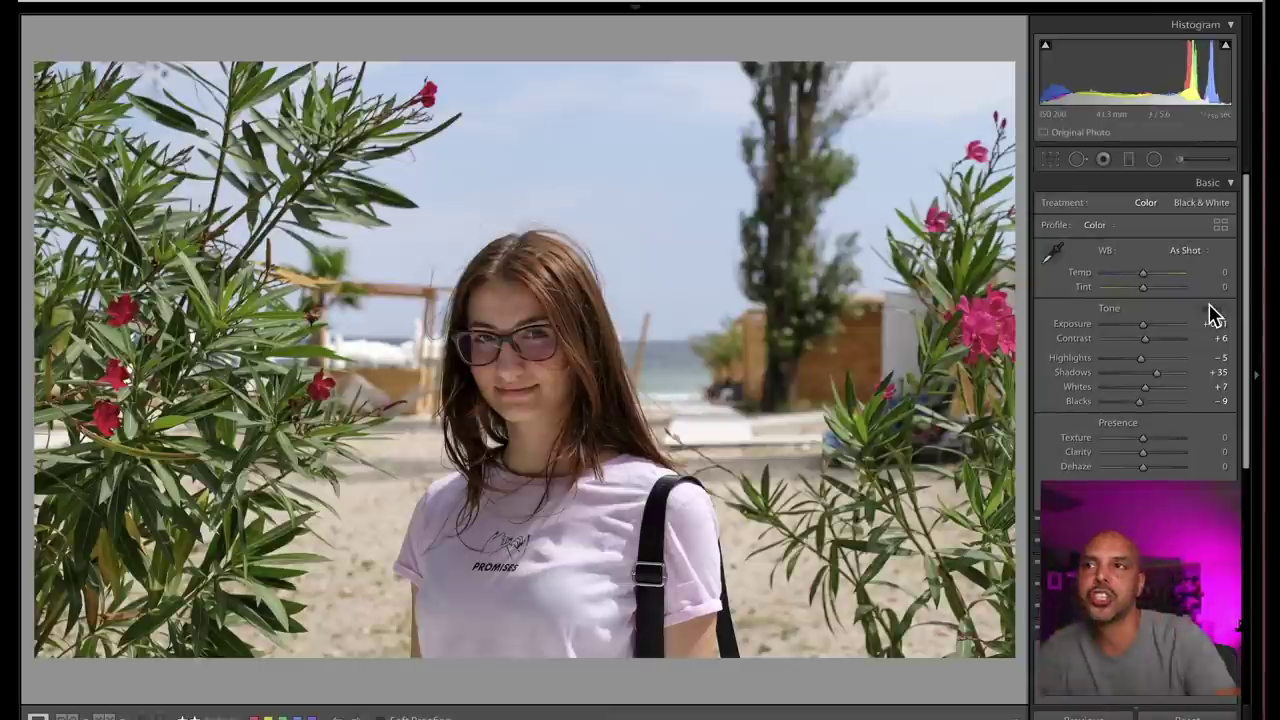
drag(1143, 324, 1152, 333)
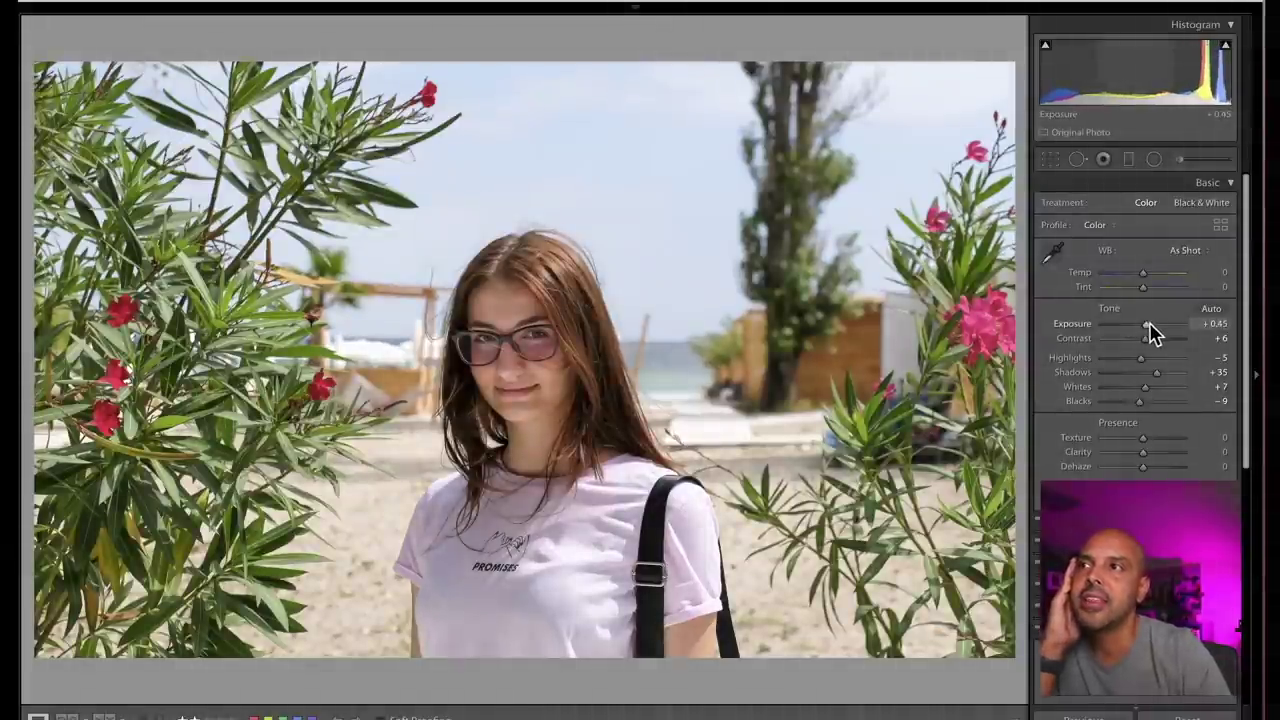
Crop the beach portrait at a locked 2 x 3 / 4 x 6 ratio, removing the right side and top of the photo
click(1050, 161)
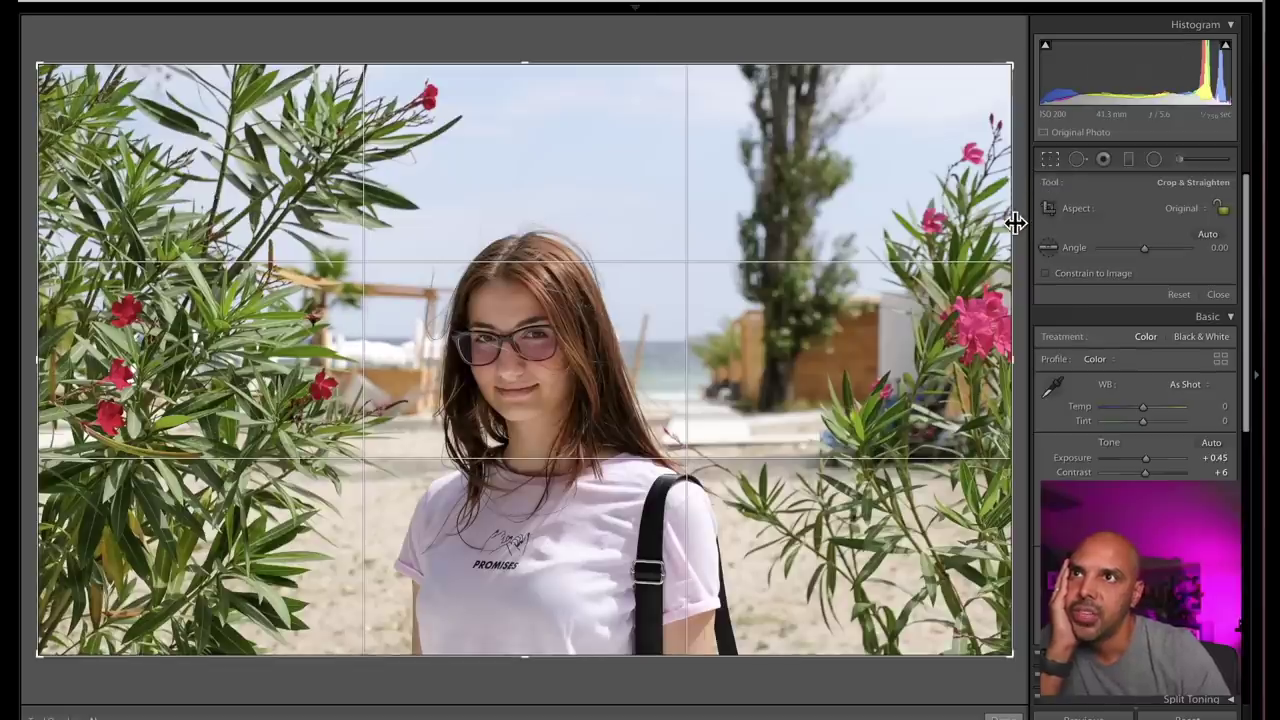
drag(1015, 222, 1055, 235)
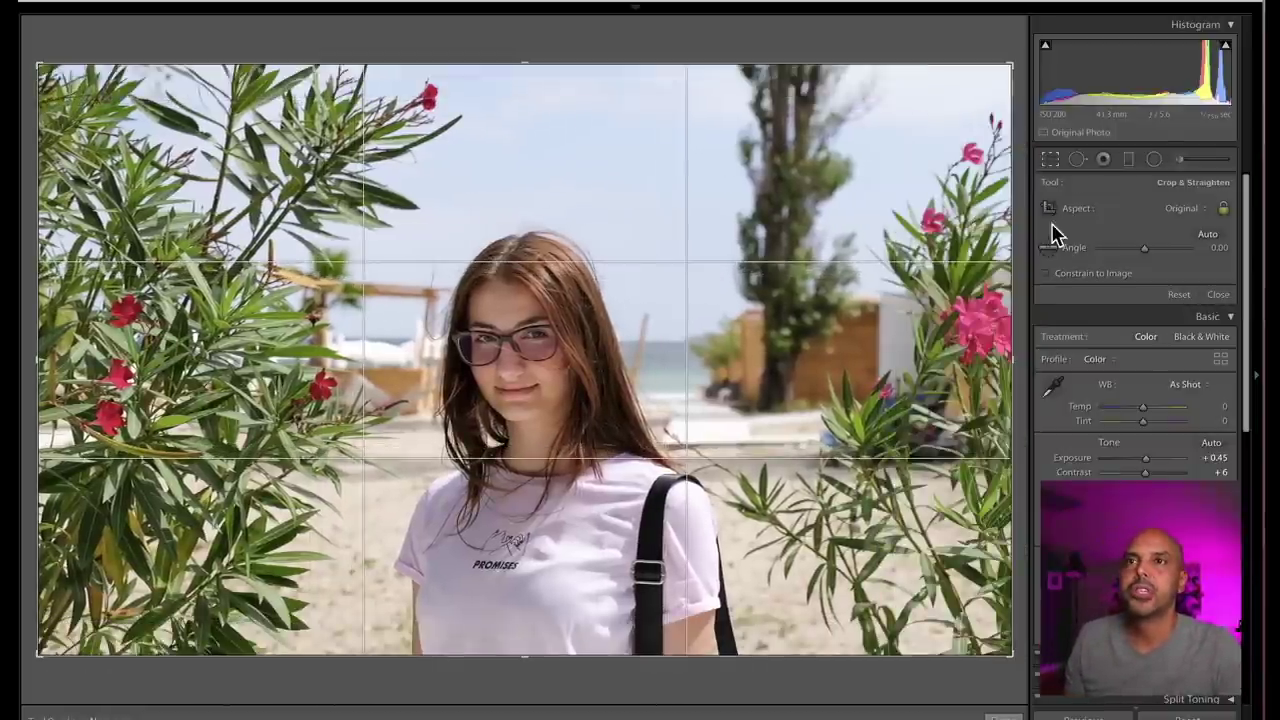
click(1198, 218)
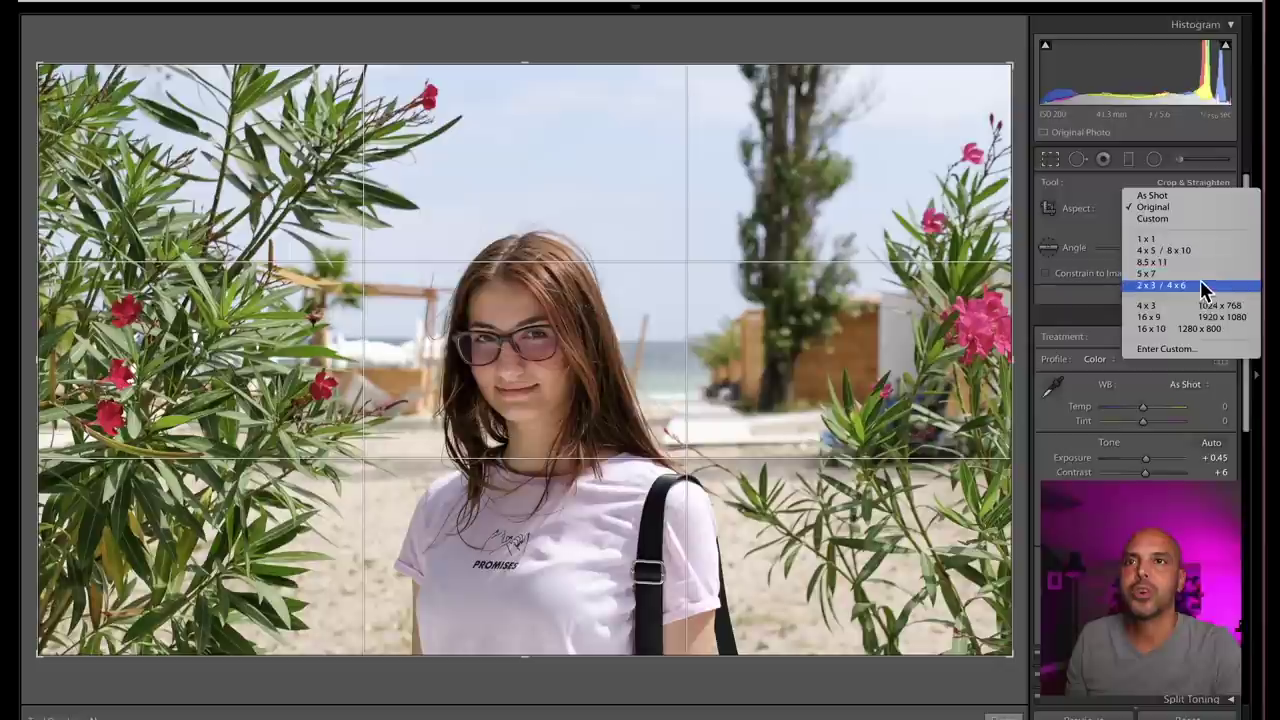
click(1170, 286)
drag(966, 300, 920, 297)
drag(837, 346, 855, 325)
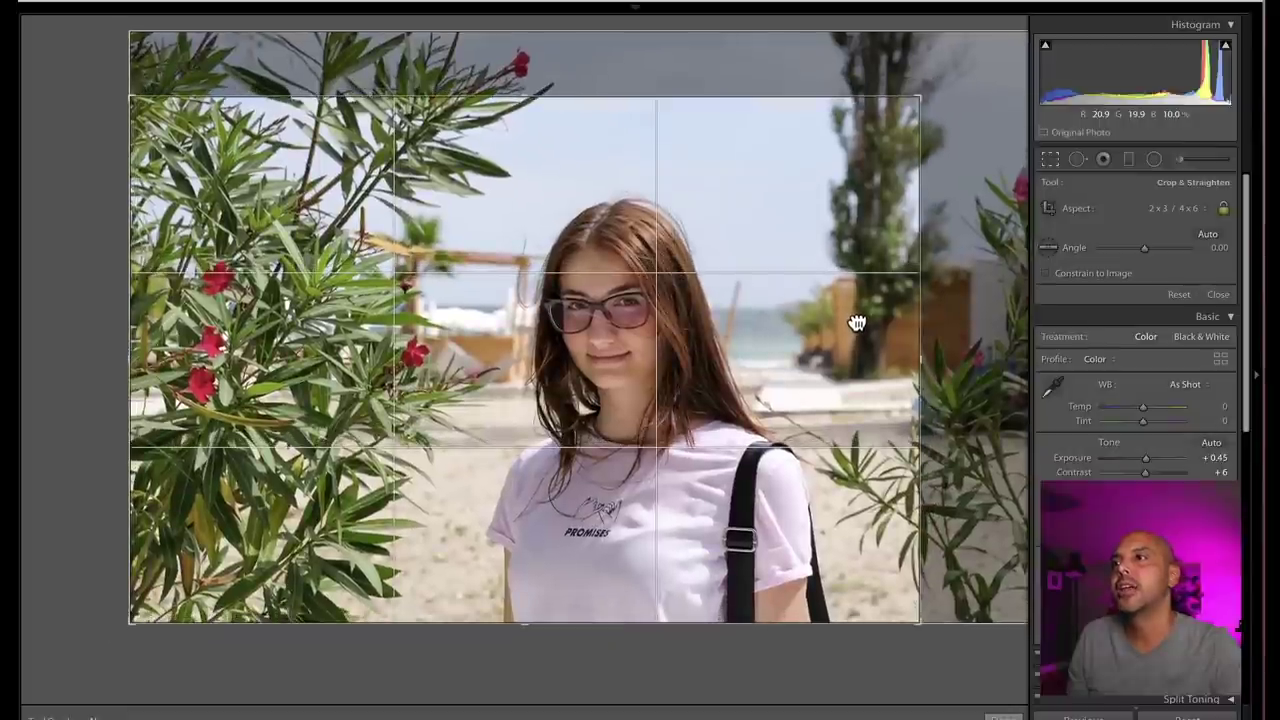
key(Return)
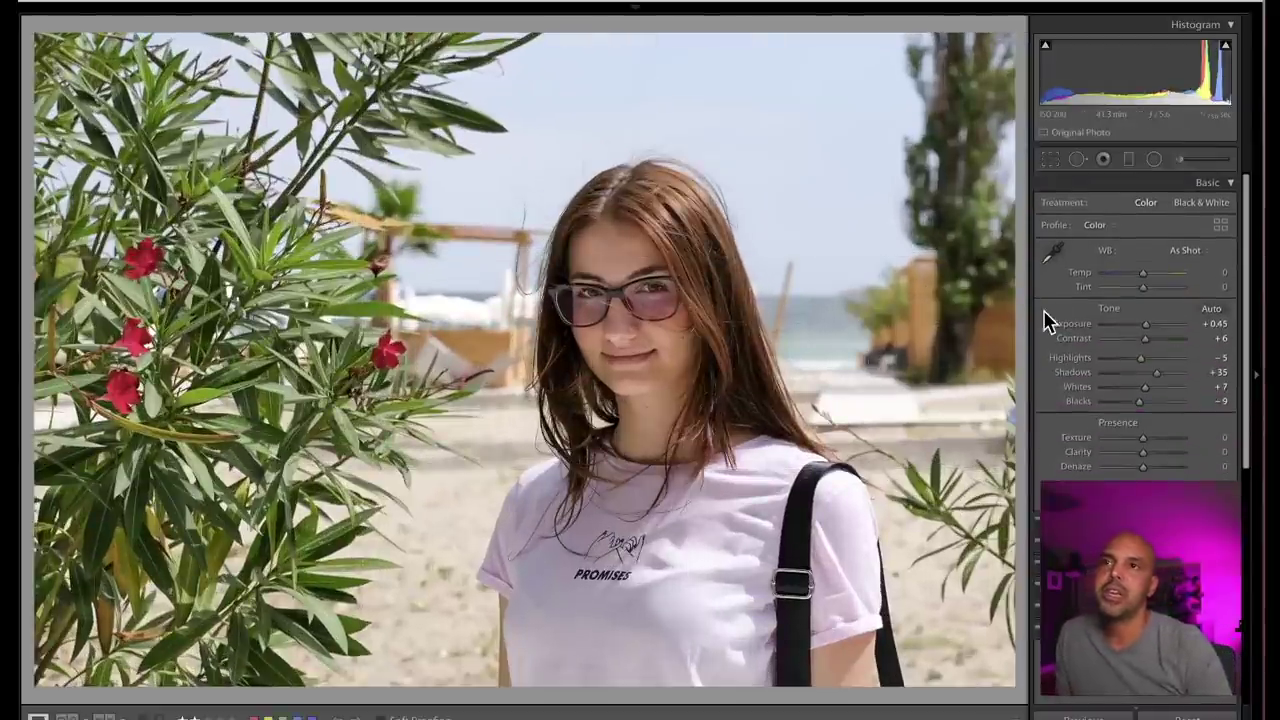
Set the beach portrait's Exposure to +0.40 and shift its crop right, placing the woman left of center
drag(1146, 324, 1147, 325)
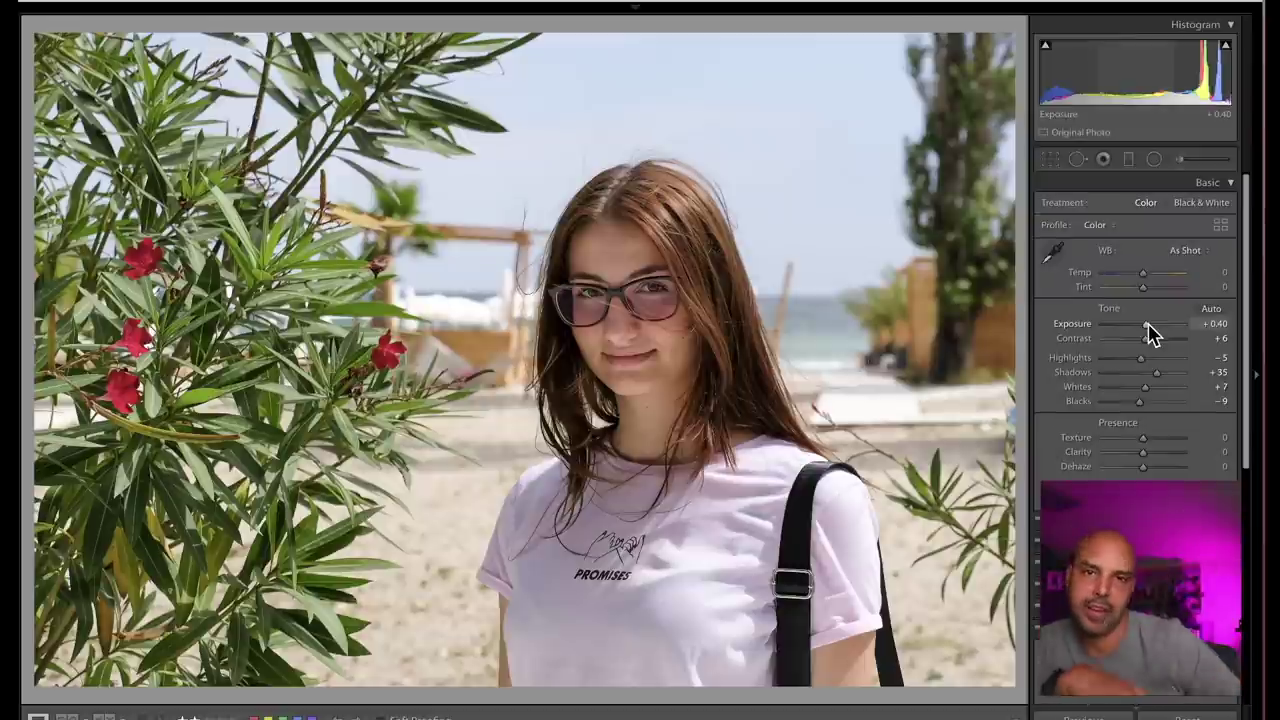
click(1052, 161)
drag(780, 274, 680, 274)
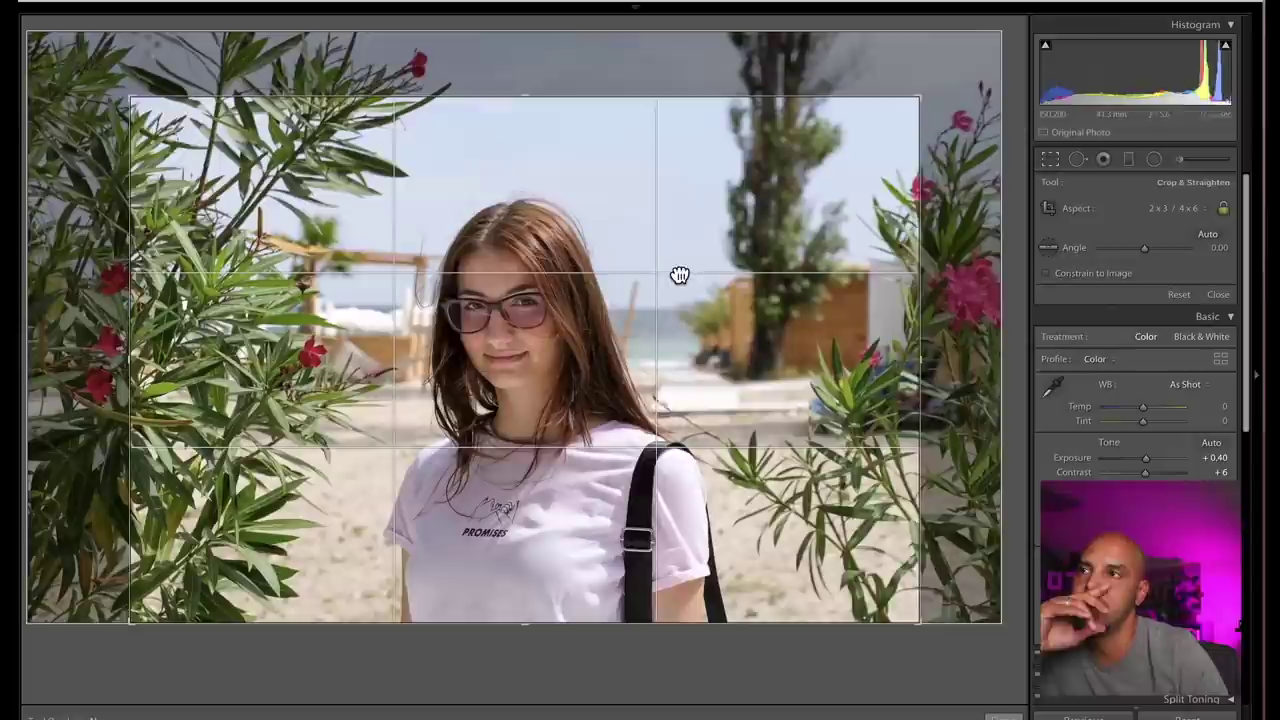
key(Return)
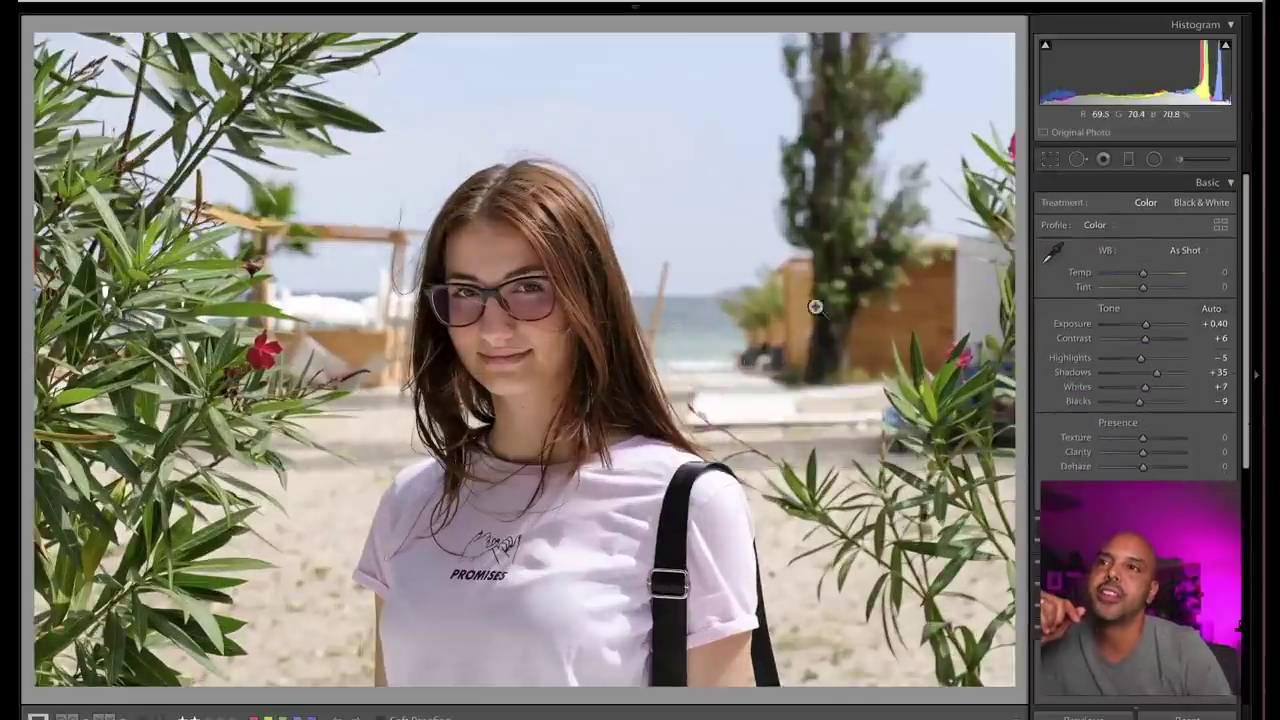
Go to the photo of the three people on the cloudy beach and set Highlights to -100
key(Right)
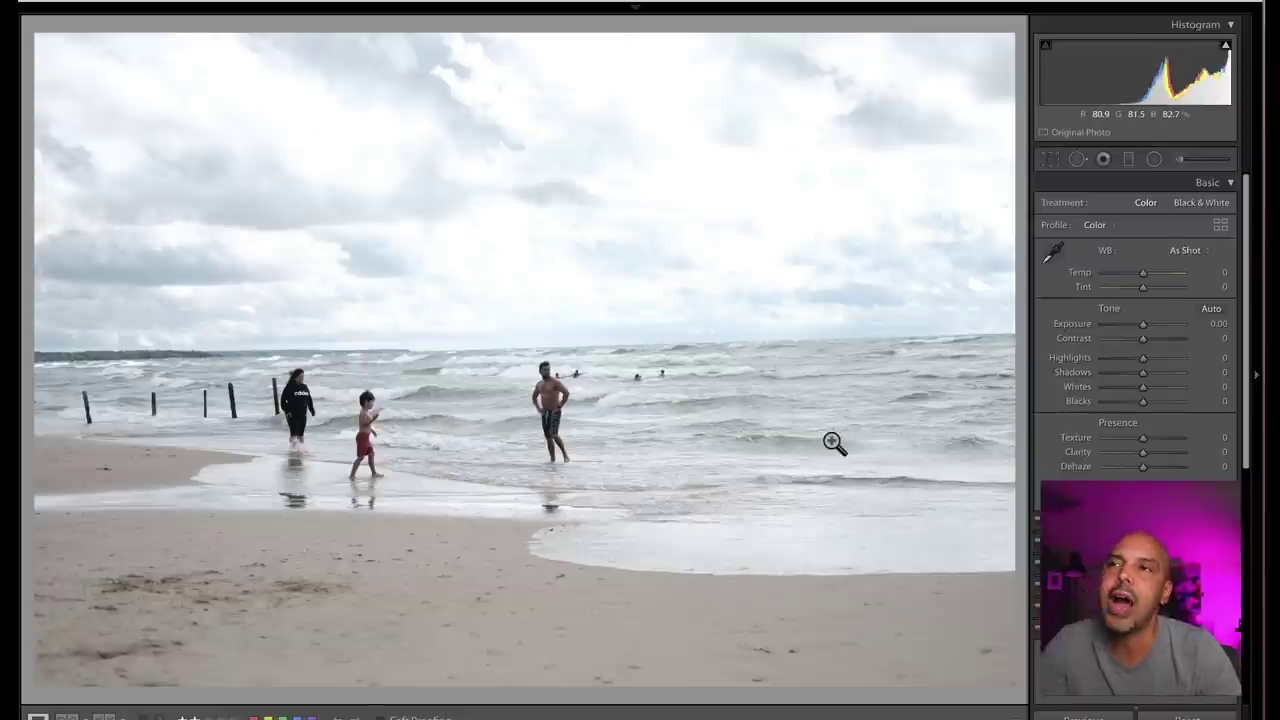
drag(1111, 331, 1105, 365)
double_click(1126, 322)
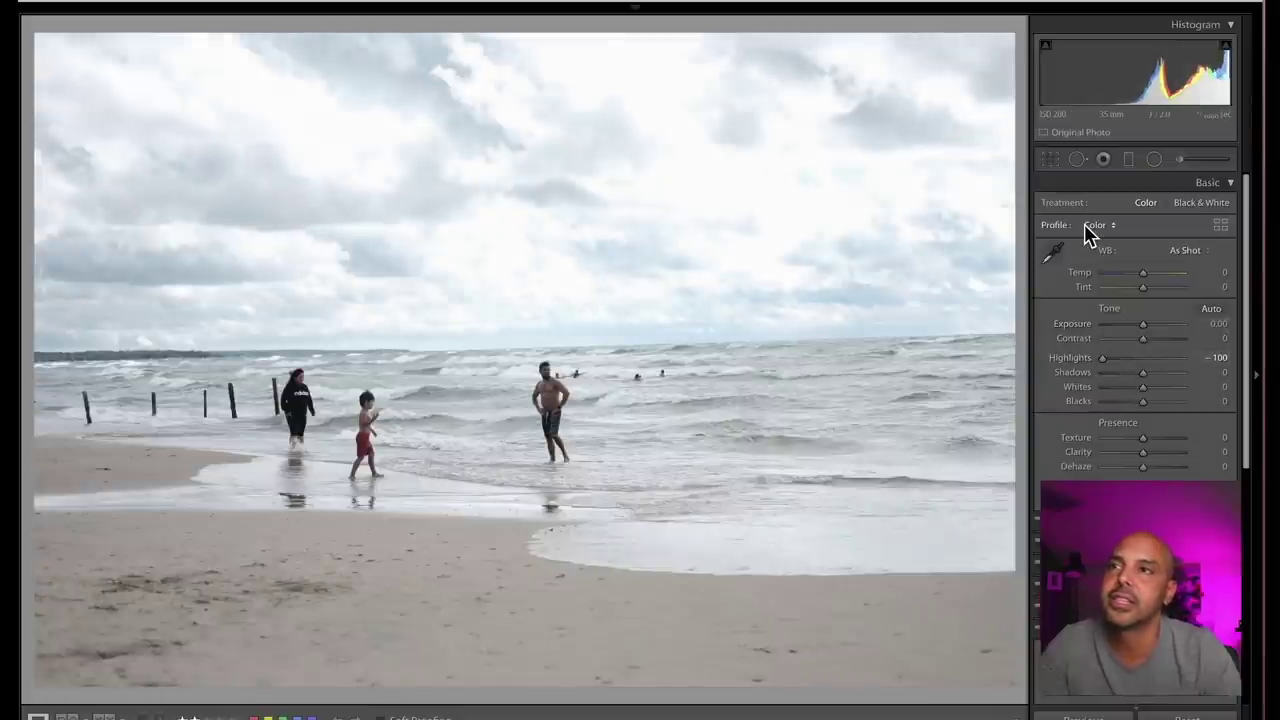
Crop the cloudy beach photo to a 16 x 9 aspect ratio
click(1047, 162)
click(1183, 208)
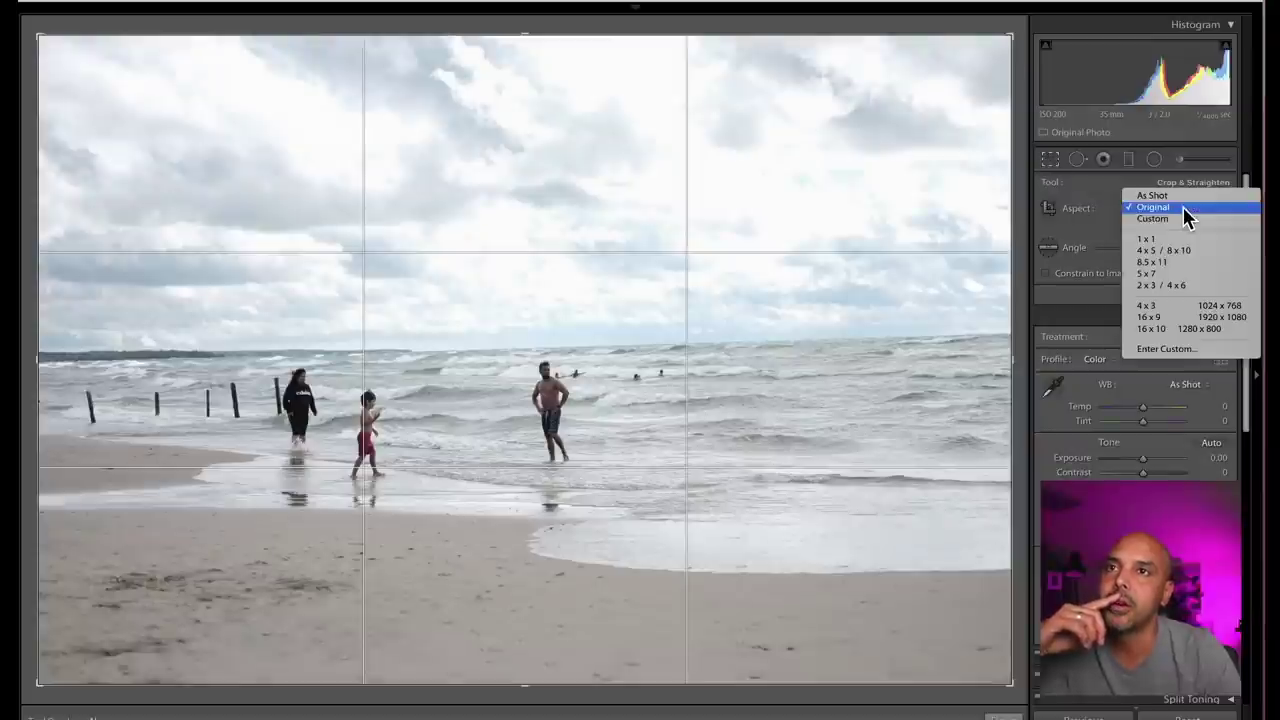
click(1209, 319)
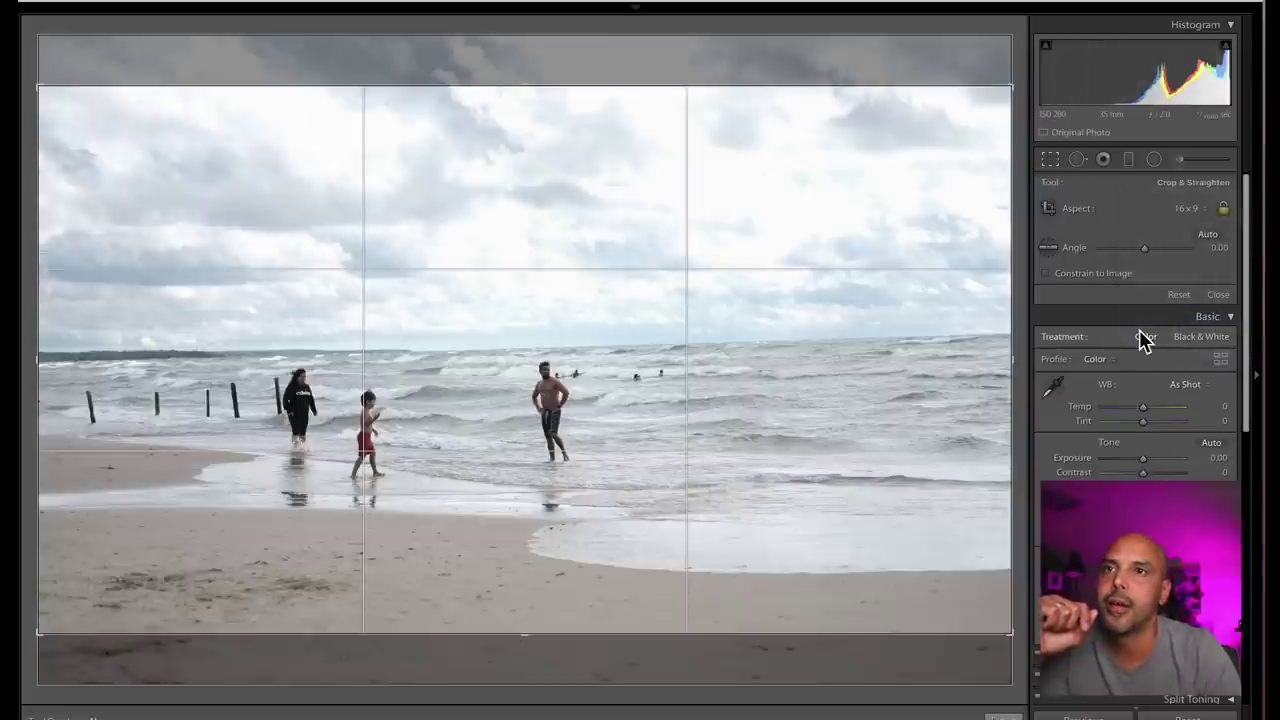
key(Return)
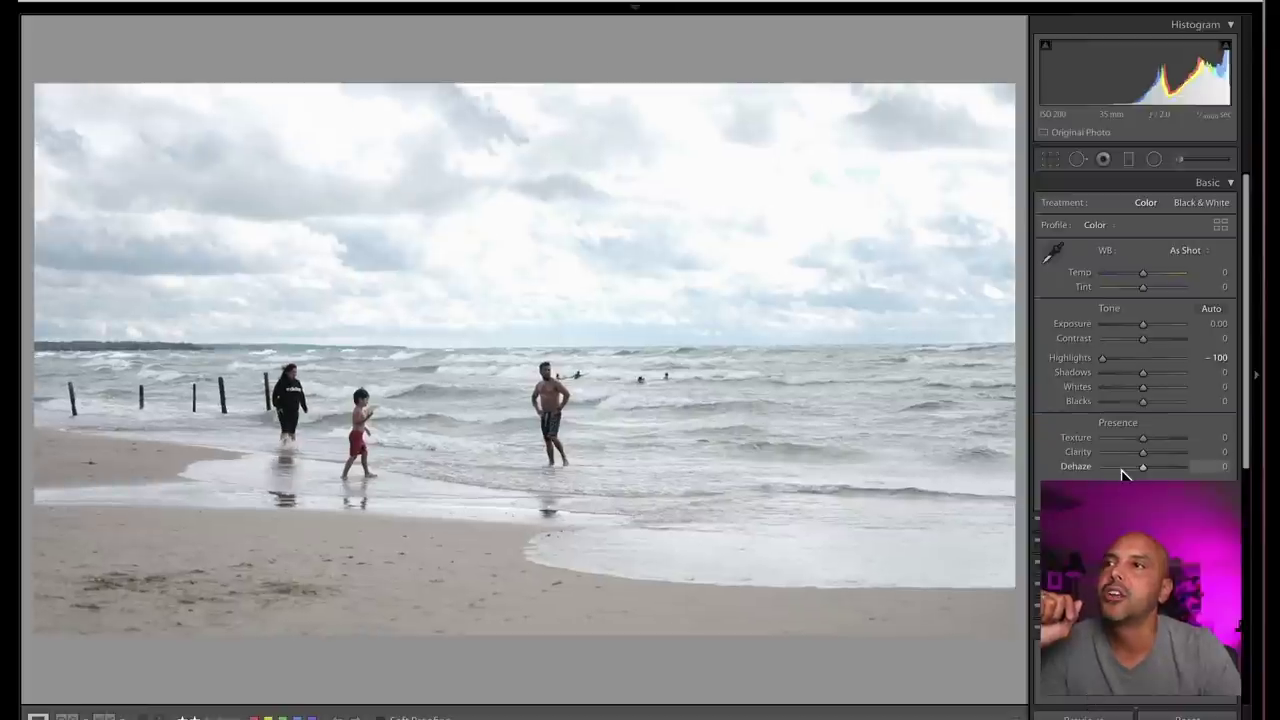
Convert the cloudy beach photo to Black & White, with Clarity at +10 and Shadows at +58
click(1201, 204)
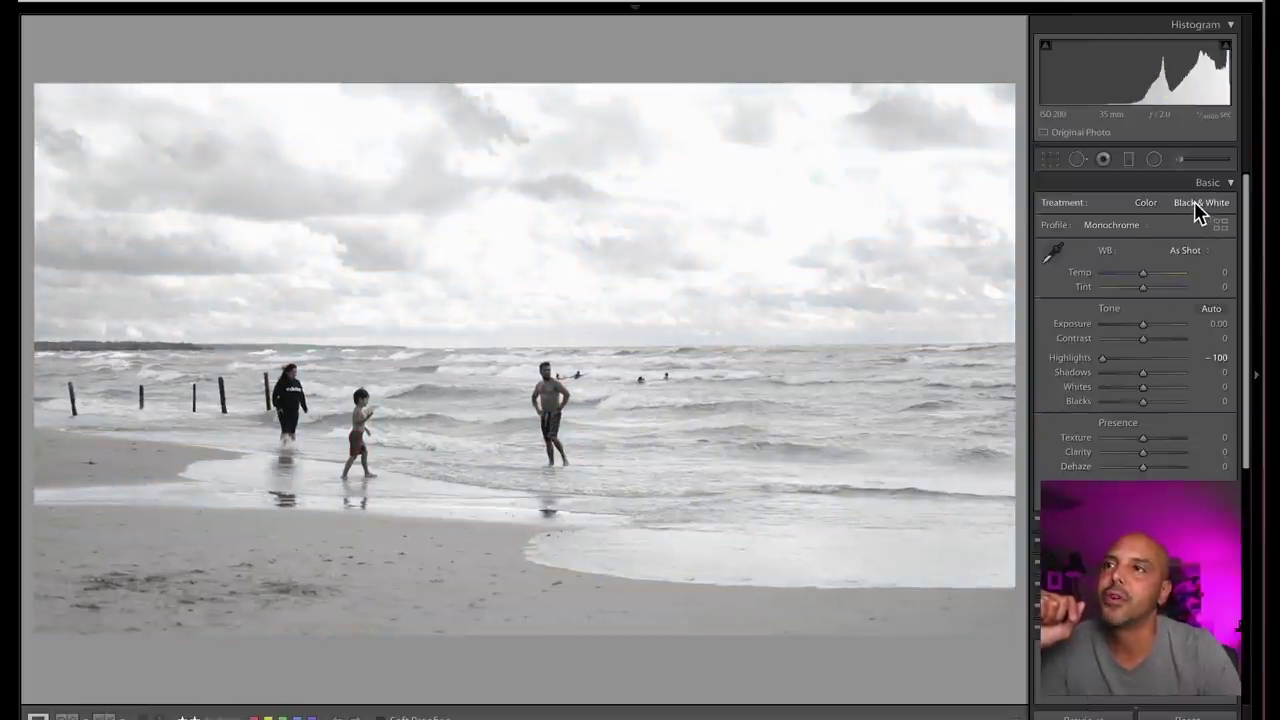
drag(1143, 451, 1151, 452)
click(1168, 373)
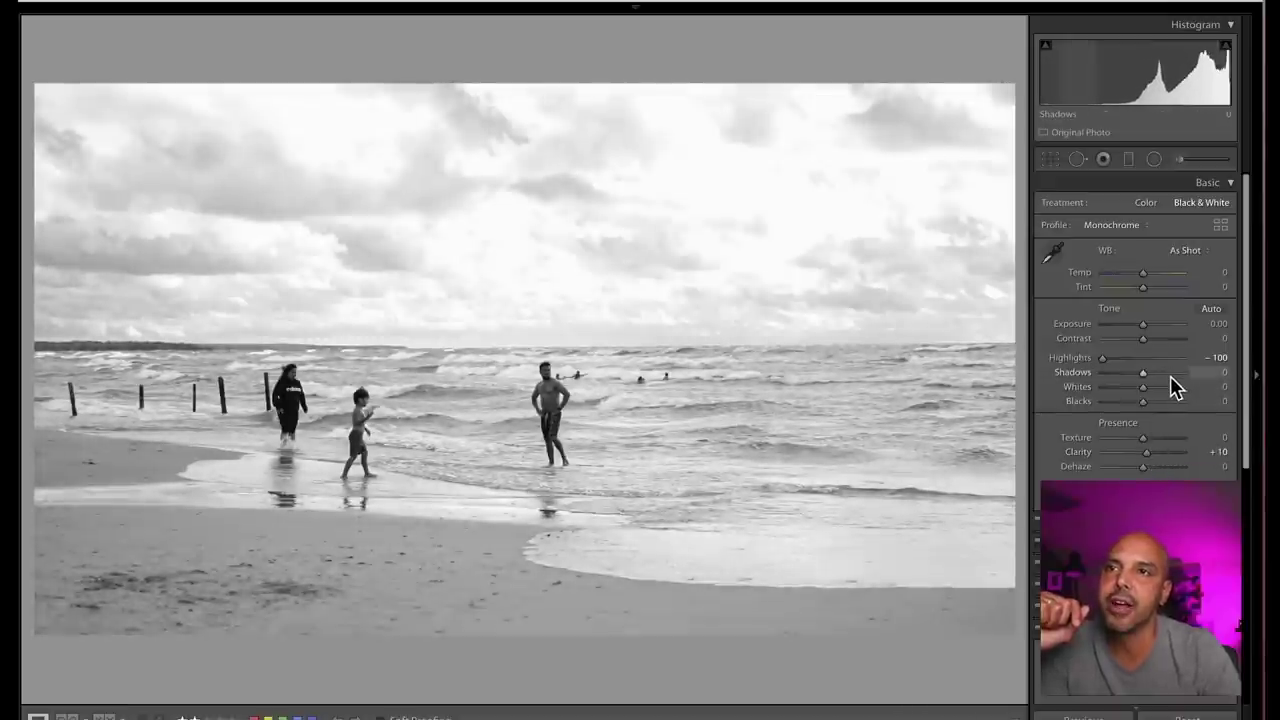
Shift the beach photo's crop down so the horizon nears the upper thirds line, and set Clarity to +41
click(1050, 159)
drag(730, 273, 727, 224)
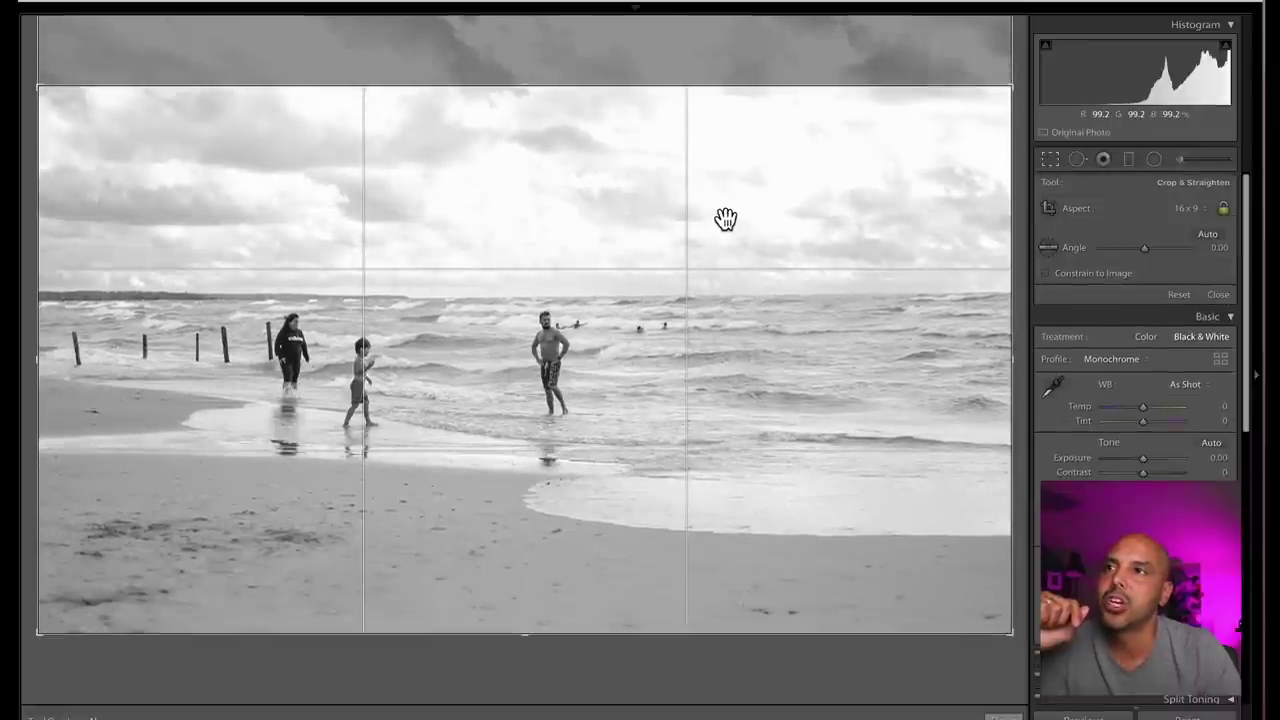
key(Return)
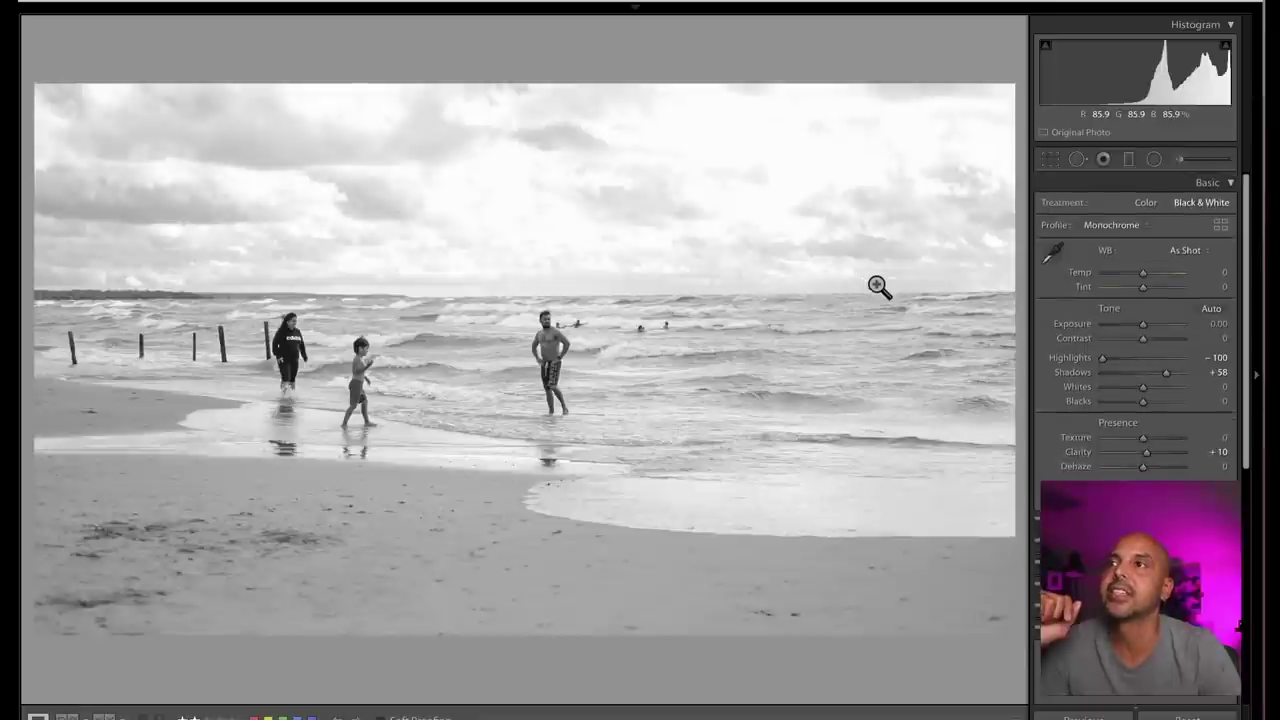
drag(1149, 454, 1166, 459)
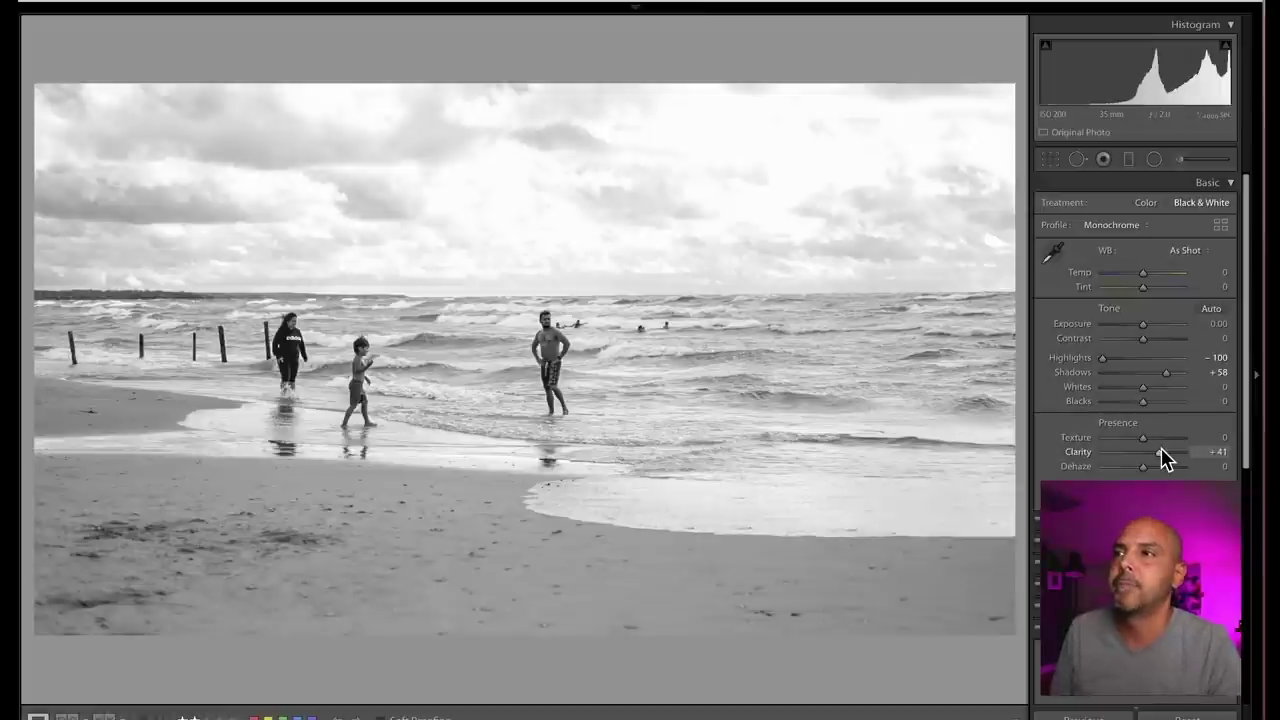
Go to the night canal photo, apply Auto tone, and set Shadows to +86 and Clarity to +70
key(Right)
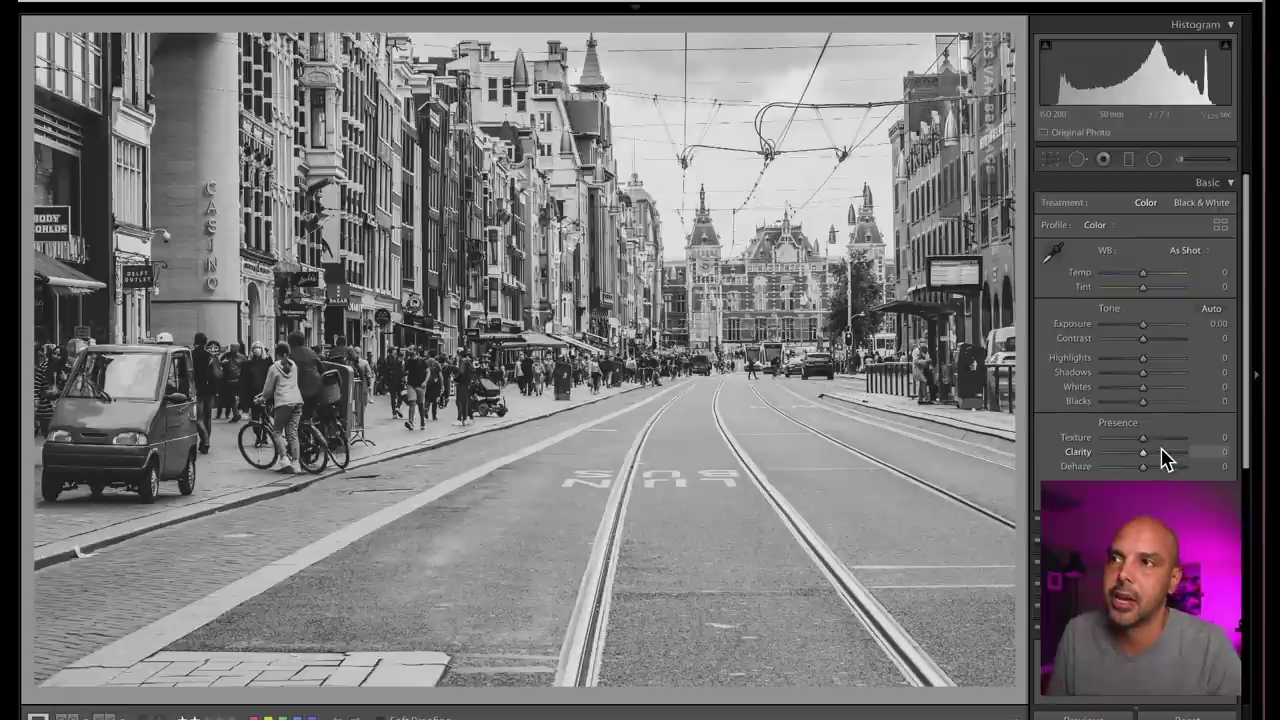
key(Right)
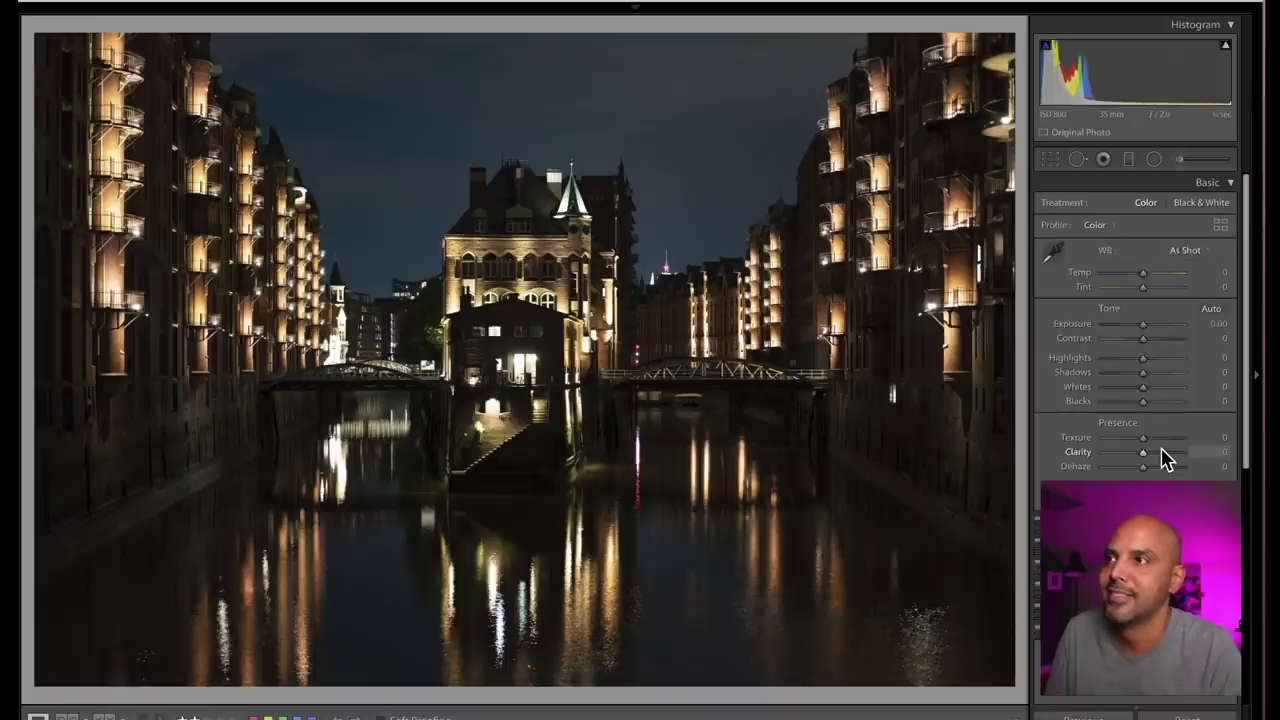
click(1209, 310)
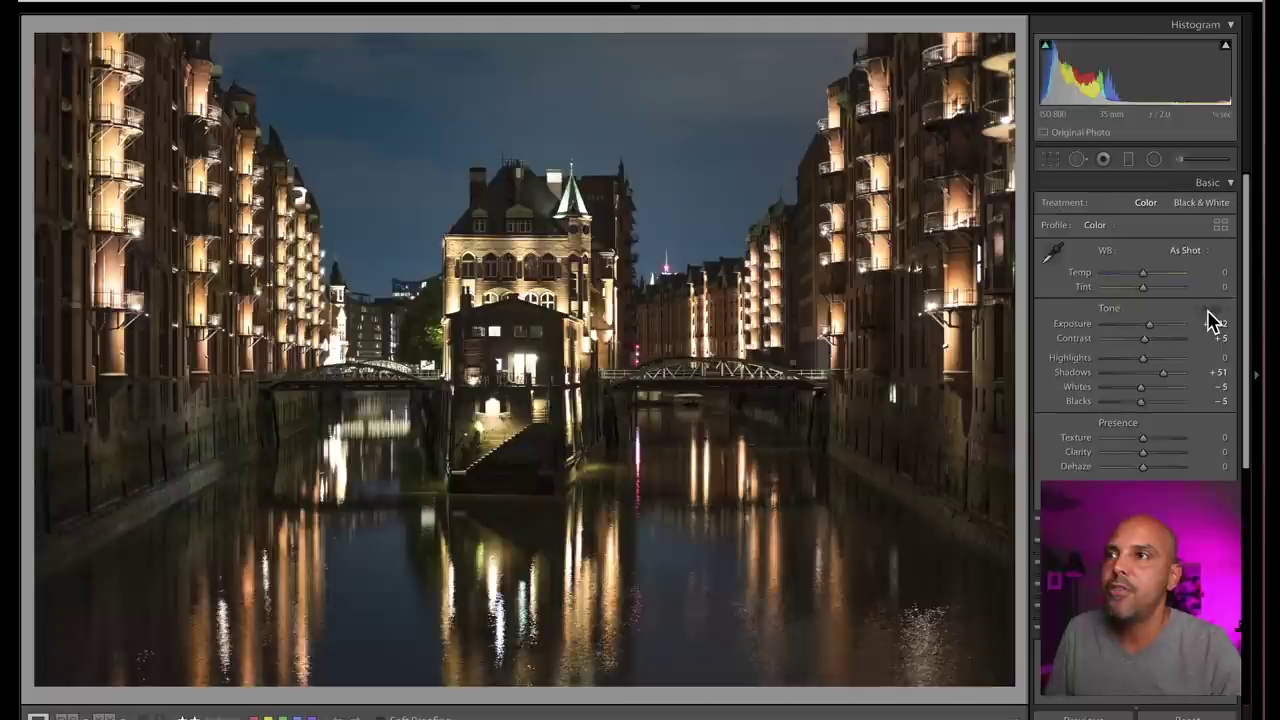
click(1176, 372)
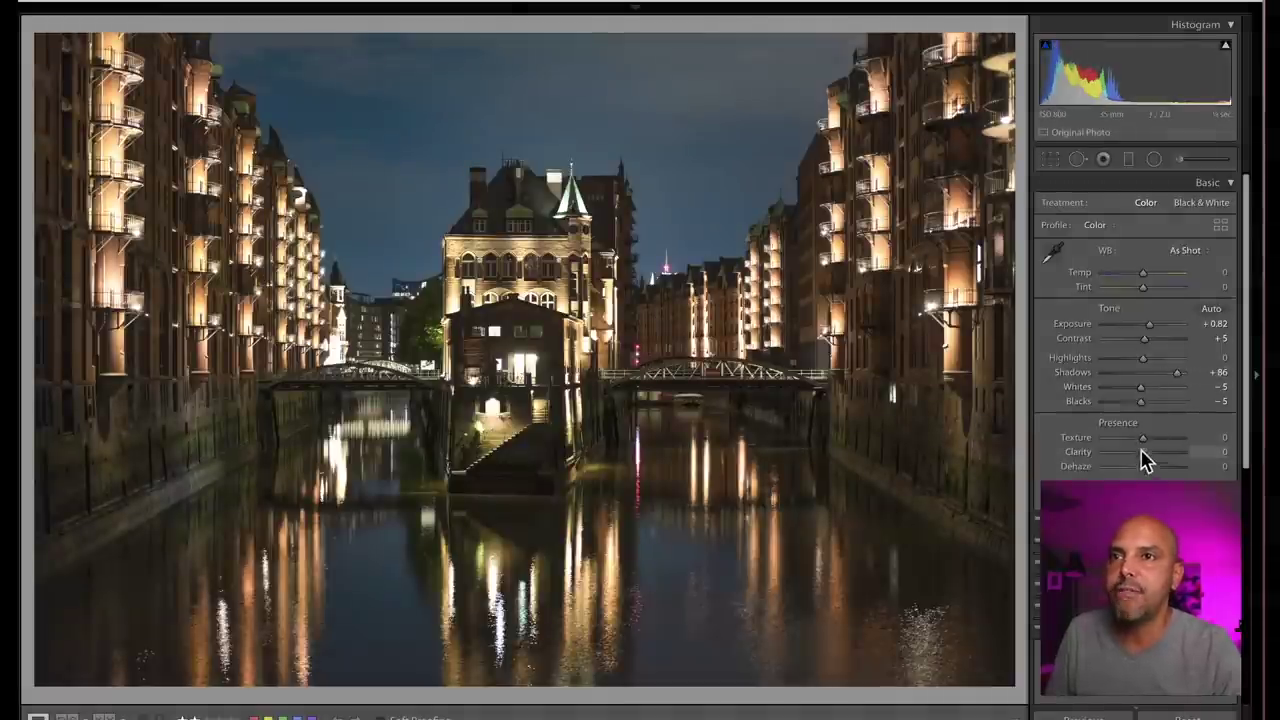
drag(1142, 452, 1171, 452)
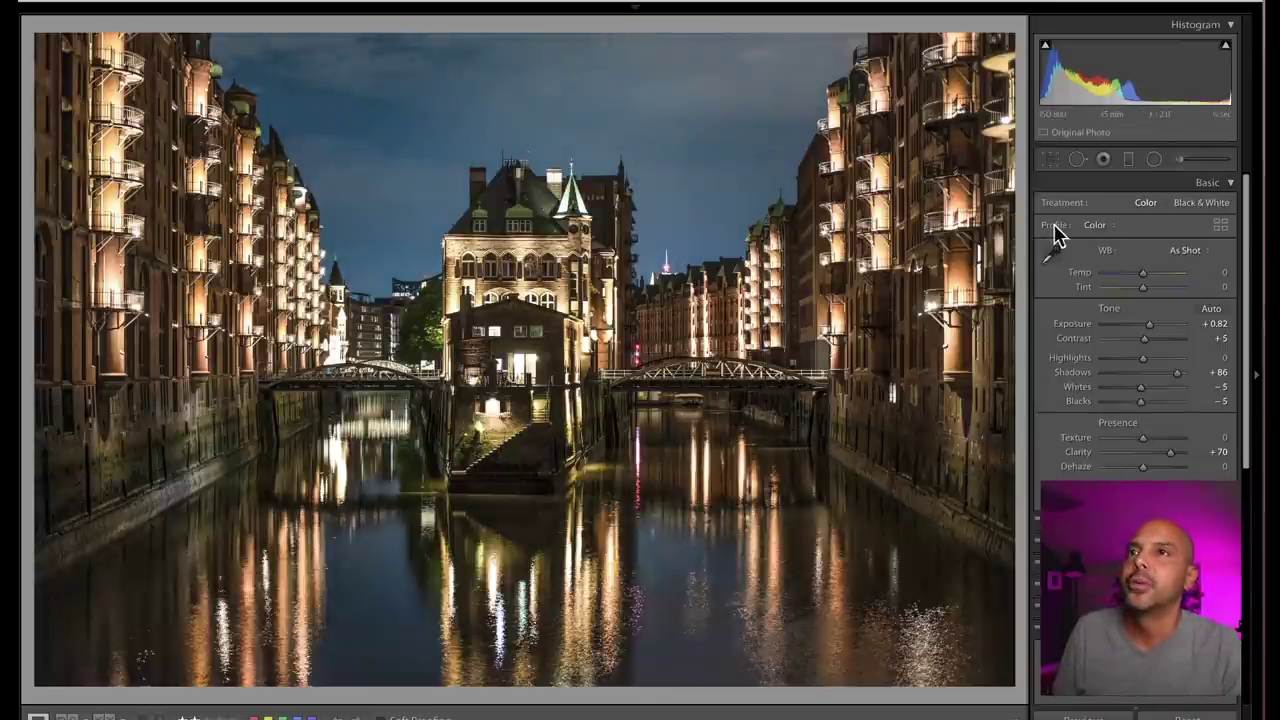
click(1050, 160)
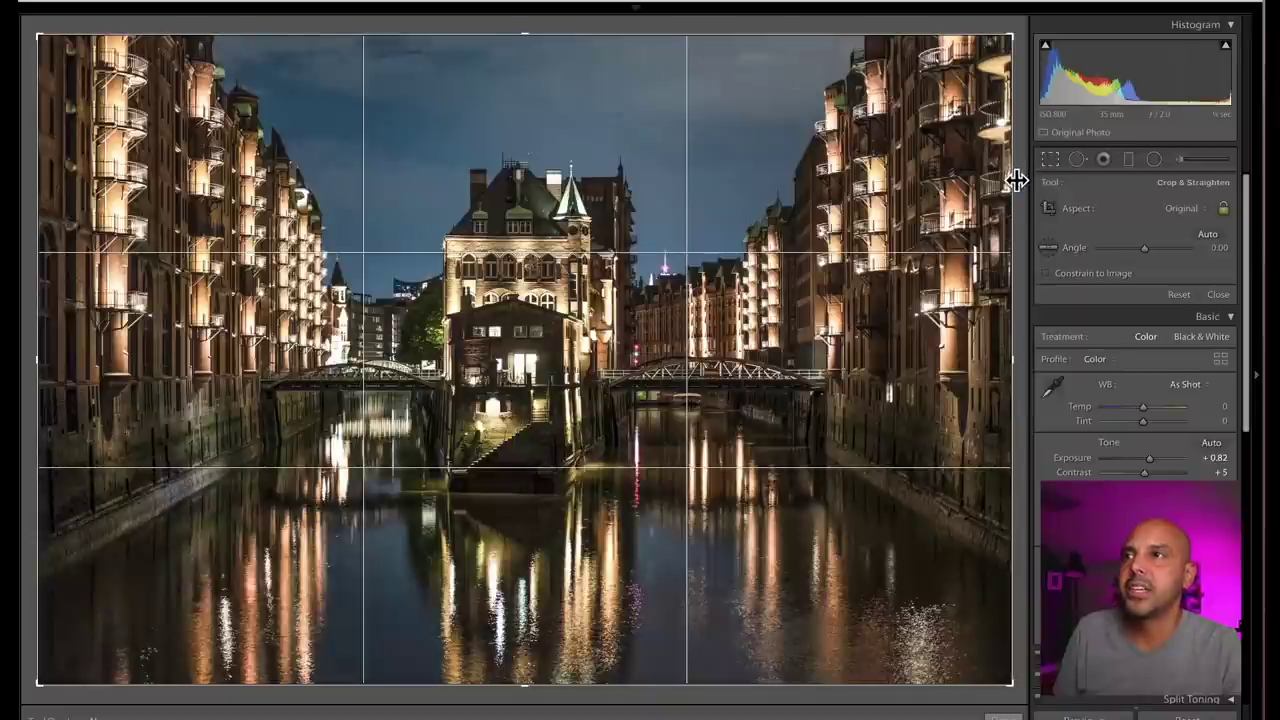
mouse_move(1014, 197)
mouse_down()
mouse_move(991, 194)
mouse_move(1016, 194)
mouse_up()
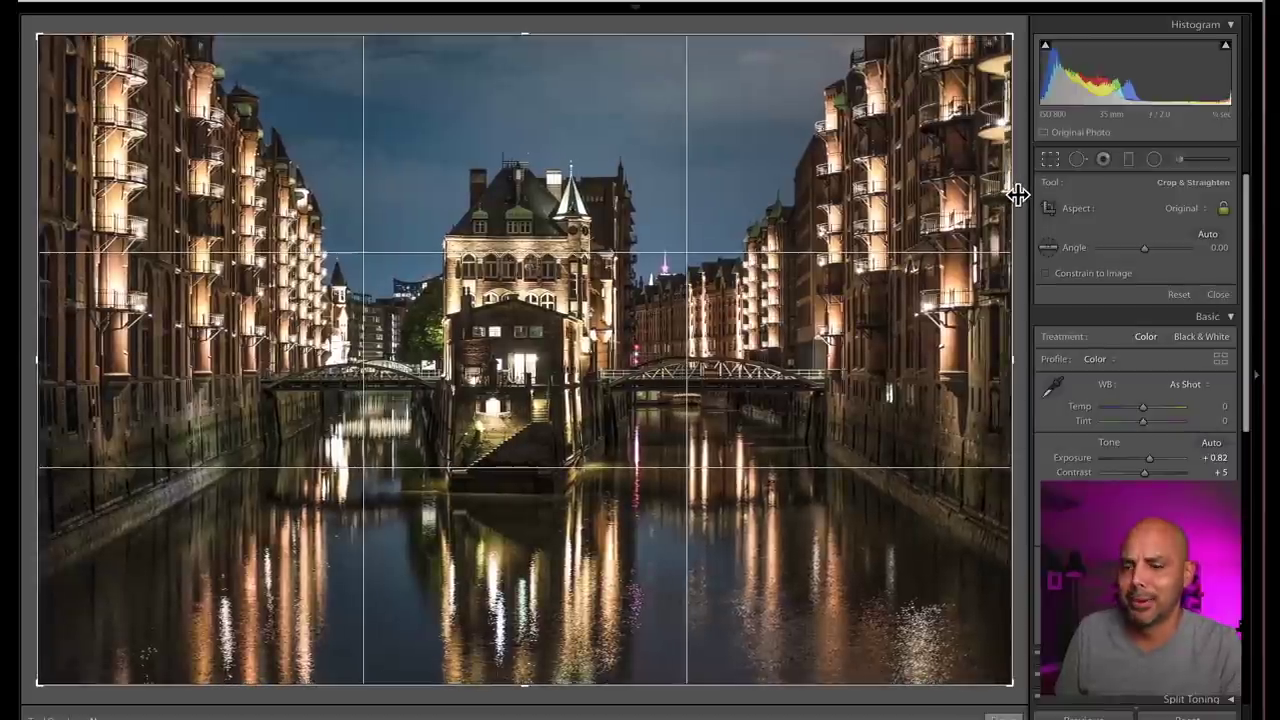
key(Return)
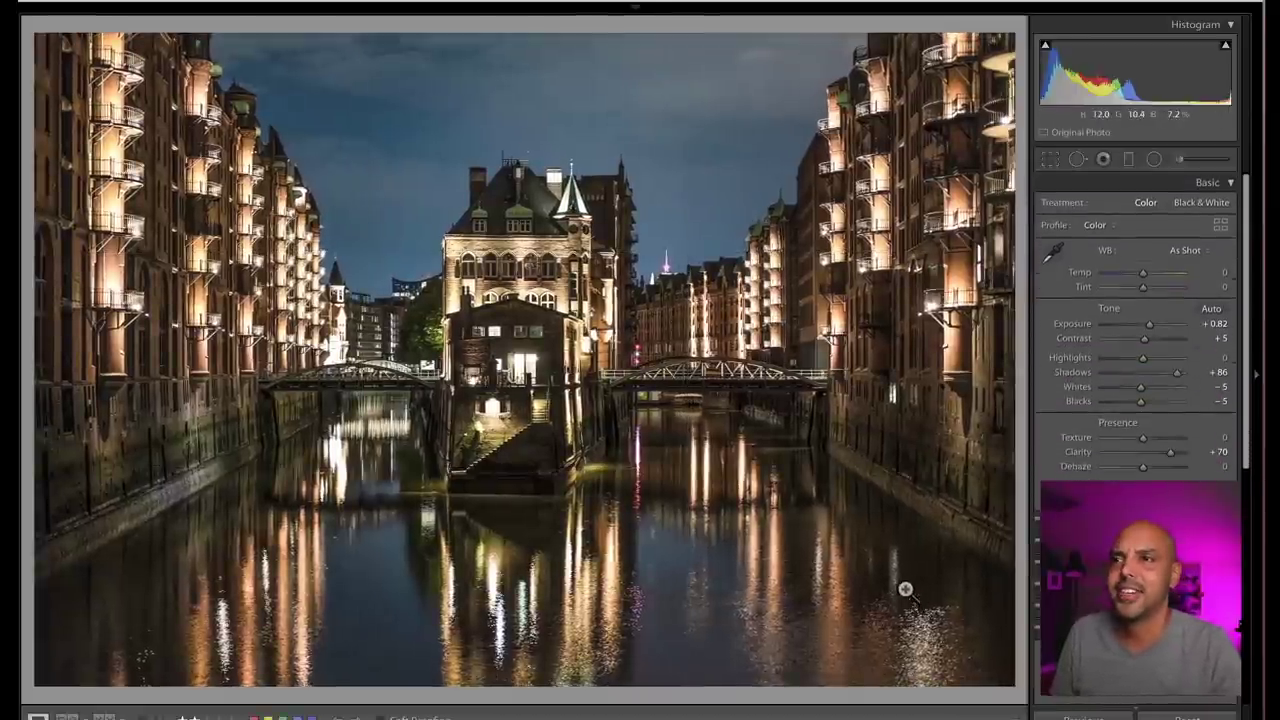
Crop the night canal photo to 16 x 9, keeping the full sky and cutting off the bottom water
click(1050, 159)
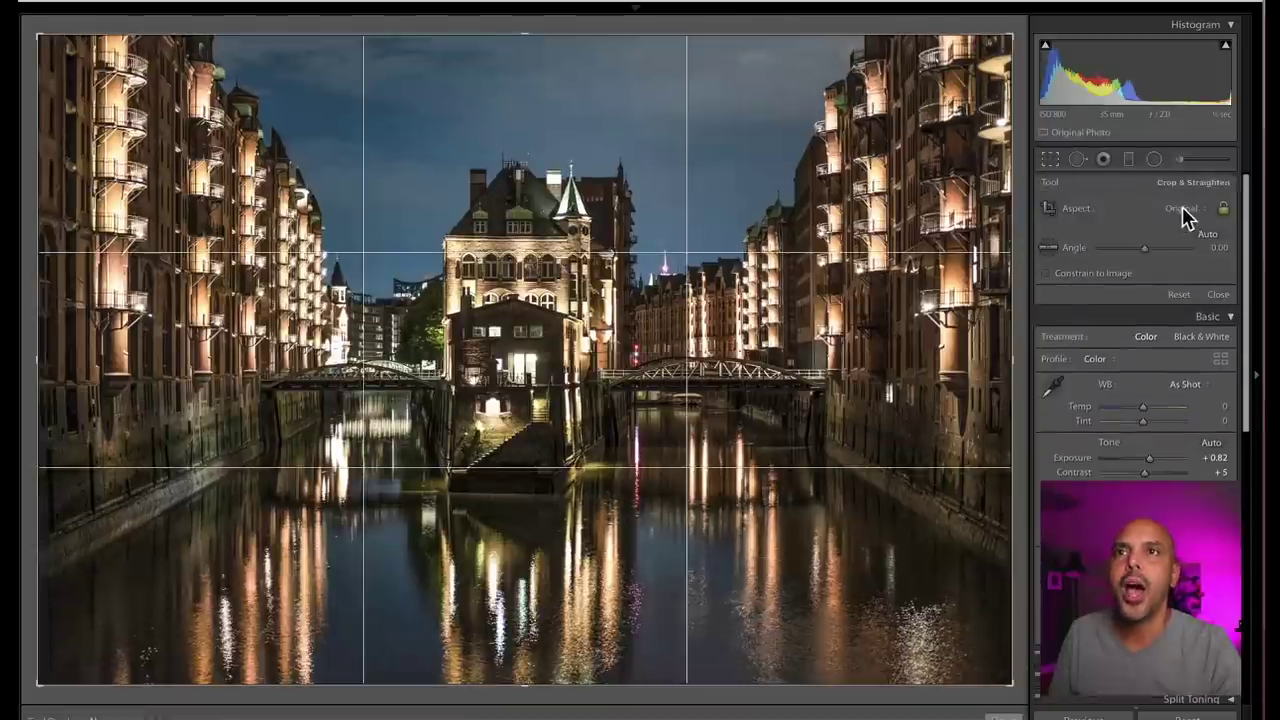
click(1180, 208)
click(1213, 317)
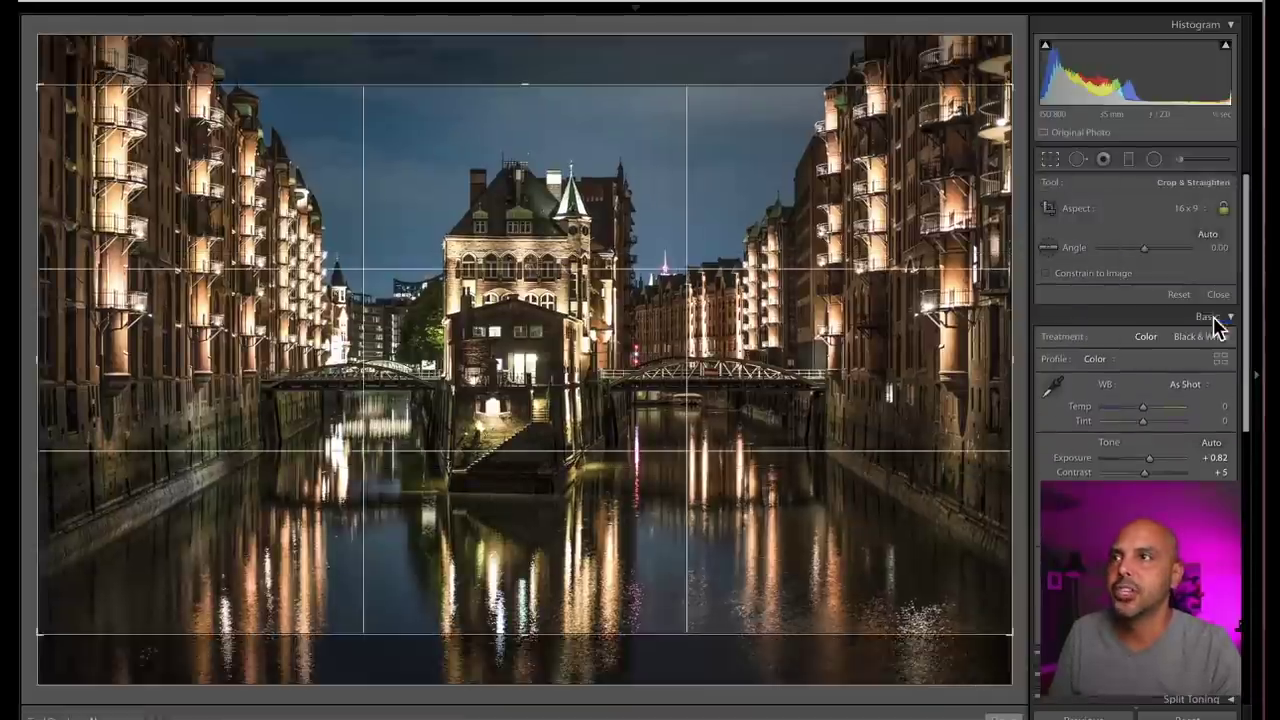
drag(731, 320, 739, 375)
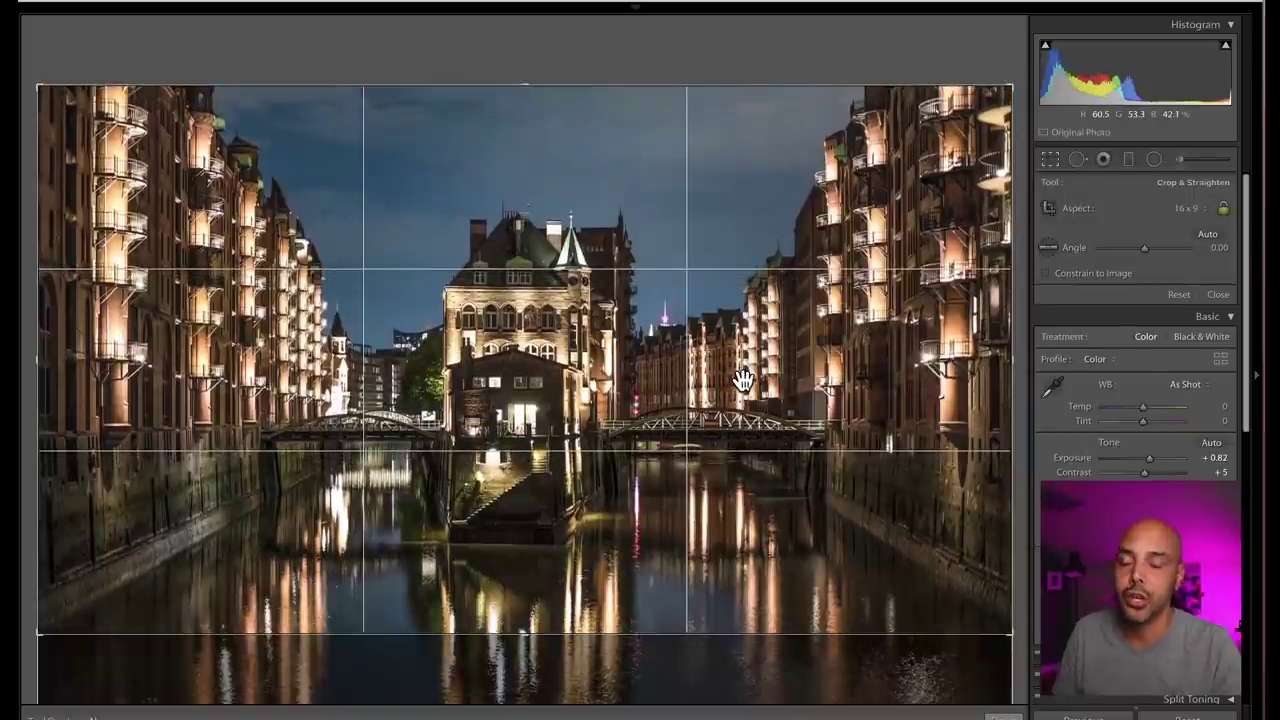
key(Return)
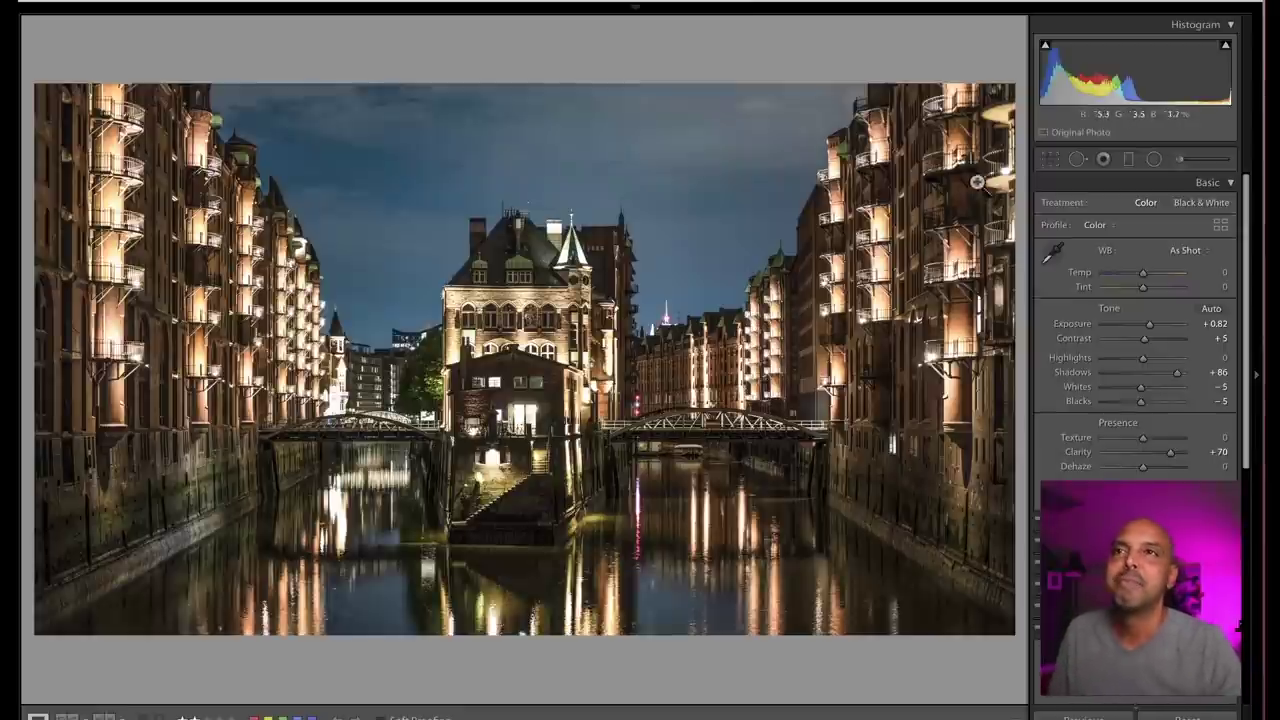
Shift the canal photo's 16 x 9 crop down, trimming the sky and keeping more of the water reflections
click(1050, 160)
drag(562, 411, 563, 318)
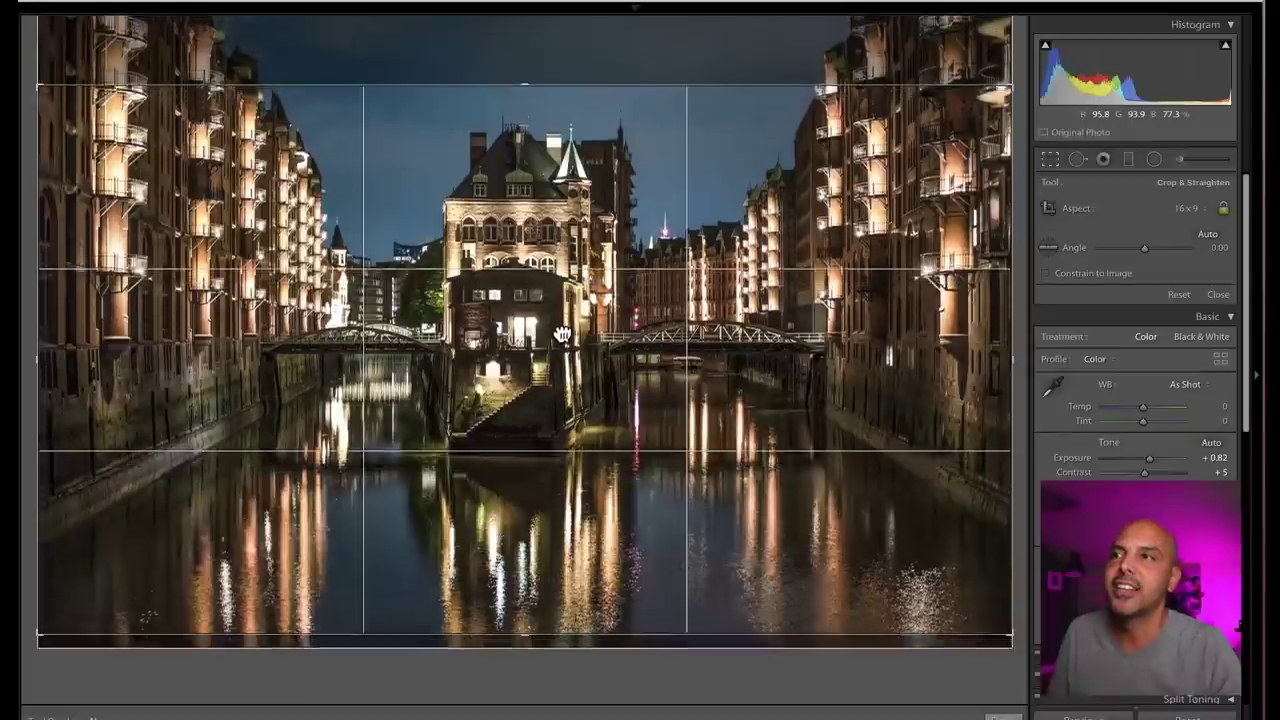
drag(563, 320, 562, 341)
key(Return)
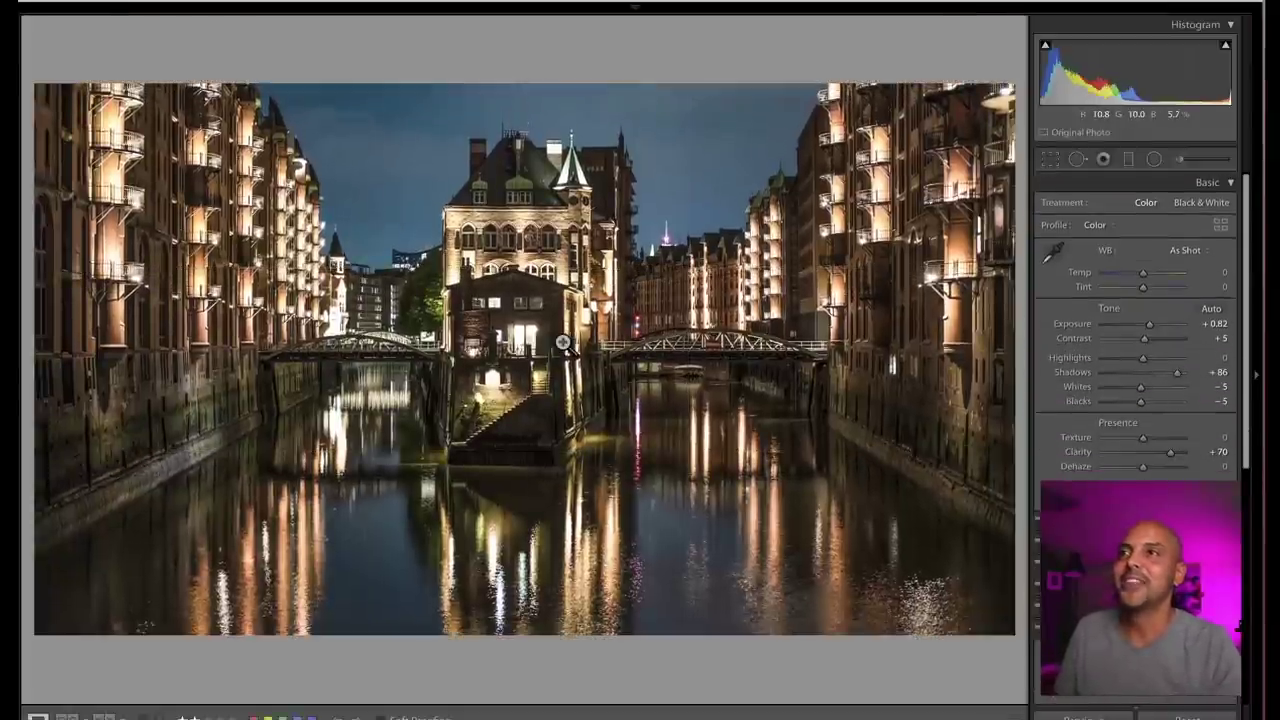
Go to the photo of the girl below the painted hearts and crop off its right side with a free aspect ratio
key(Right)
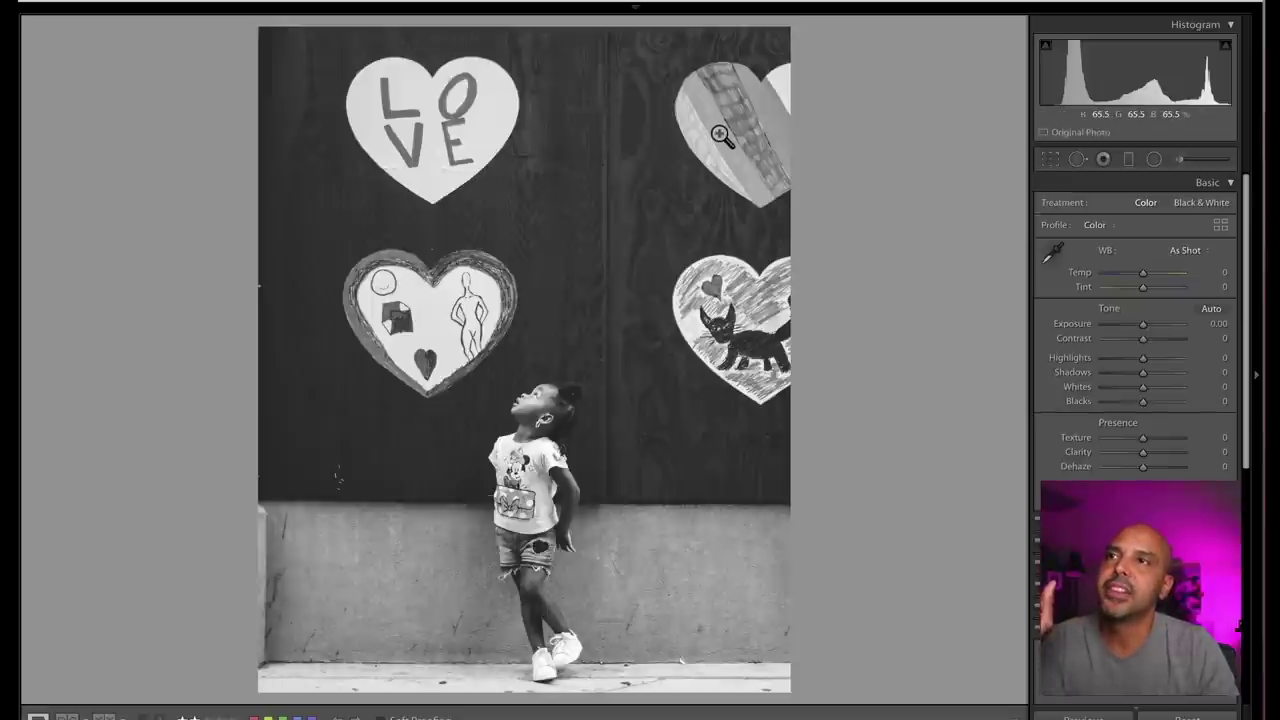
click(1052, 162)
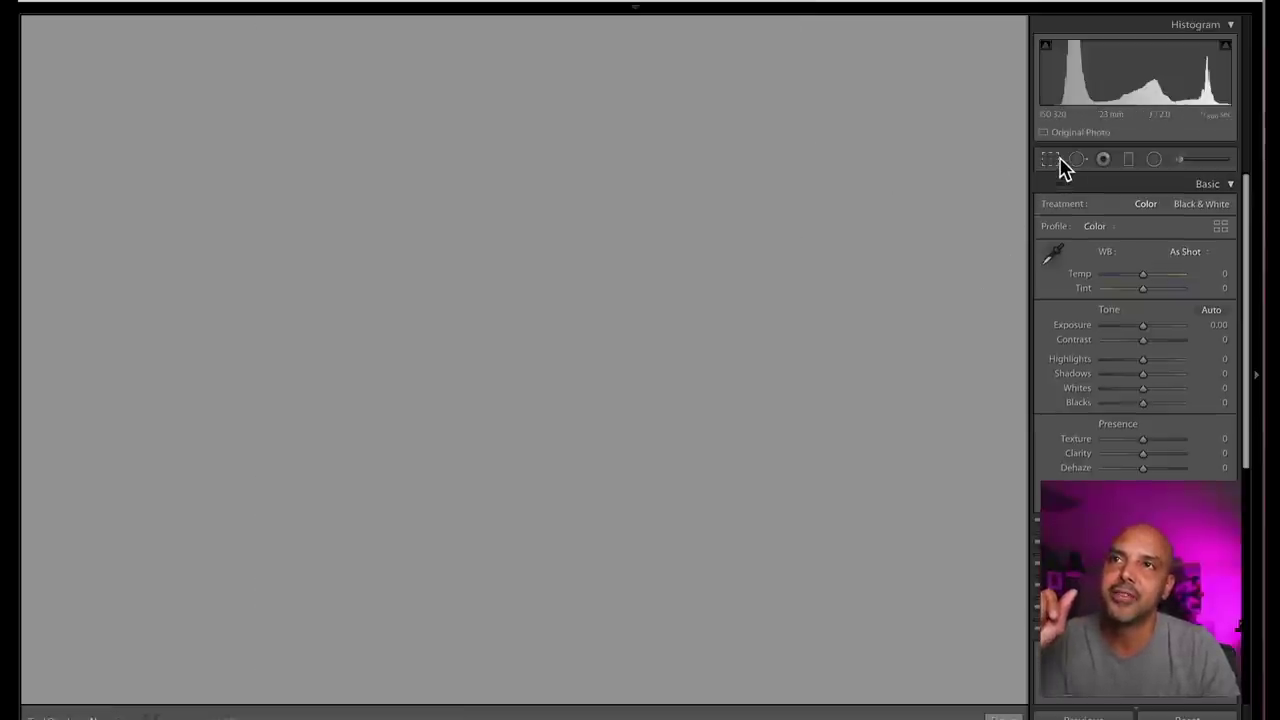
drag(781, 217, 698, 233)
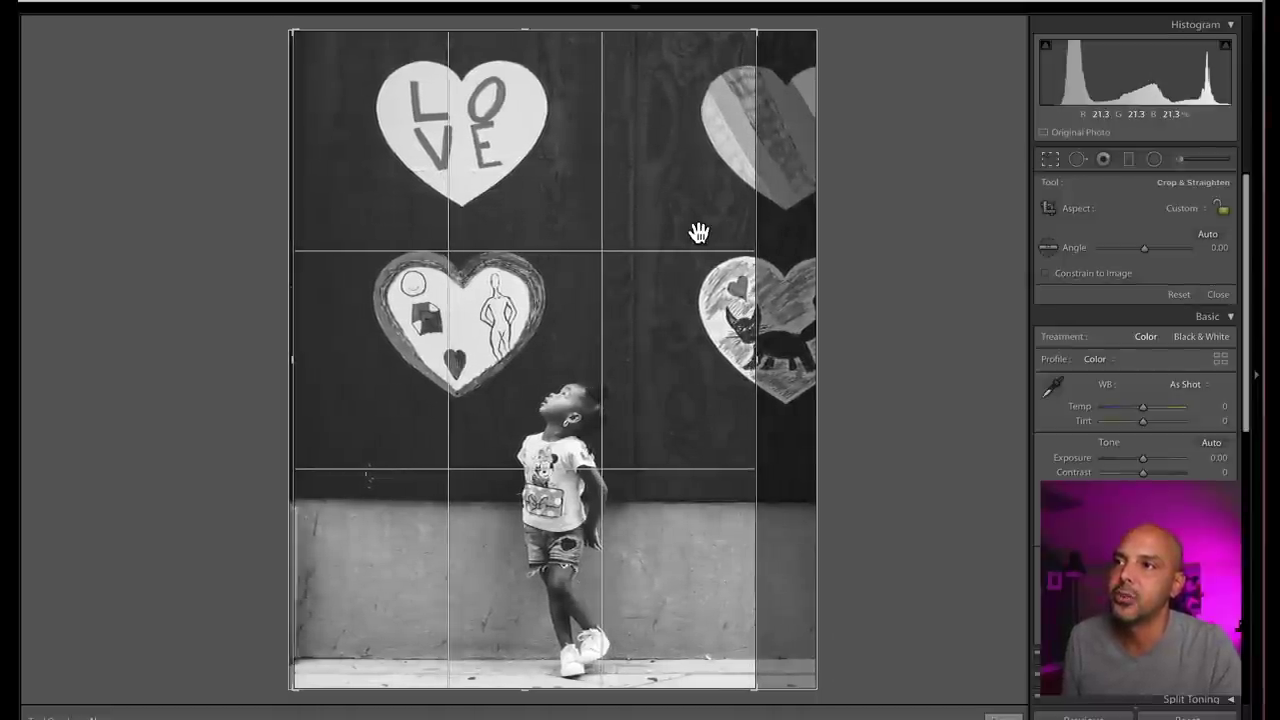
key(Return)
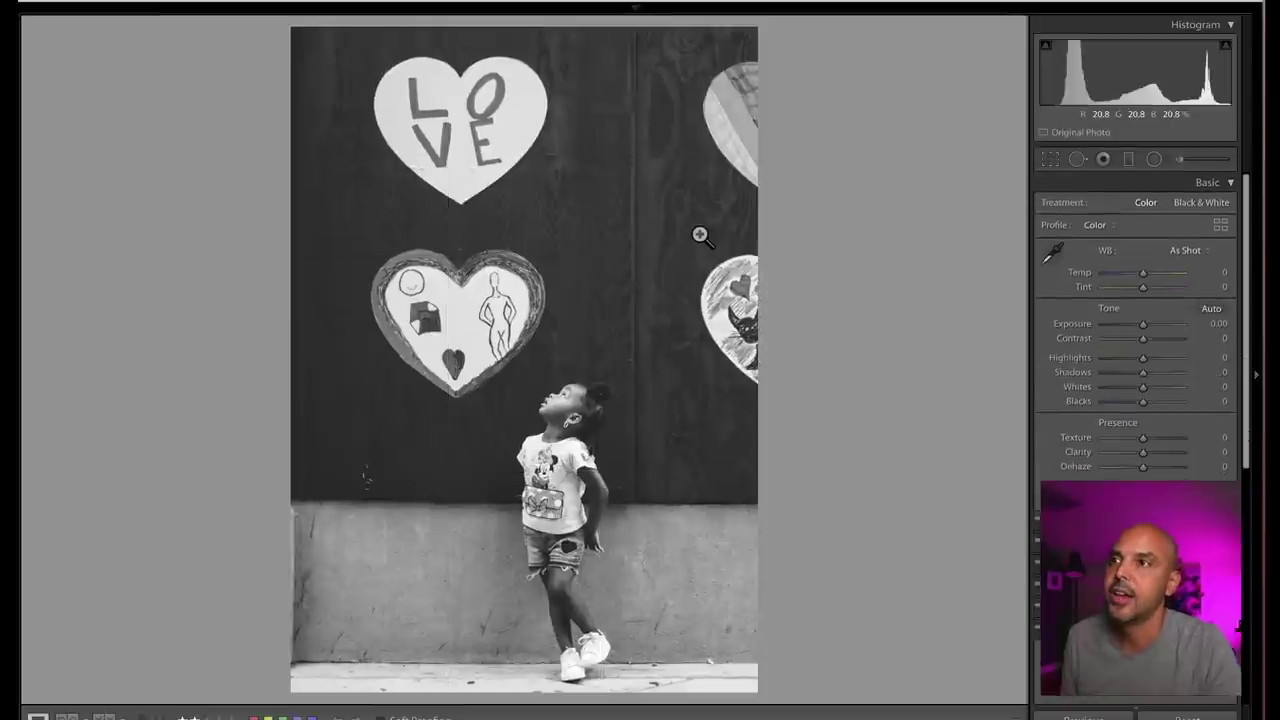
Remove the two cut-off hearts at the photo's right edge with Spot Edit in Clone mode at Opacity 100
click(1077, 160)
mouse_move(716, 165)
mouse_down()
mouse_move(709, 110)
mouse_move(740, 60)
mouse_move(749, 160)
mouse_move(752, 150)
mouse_up()
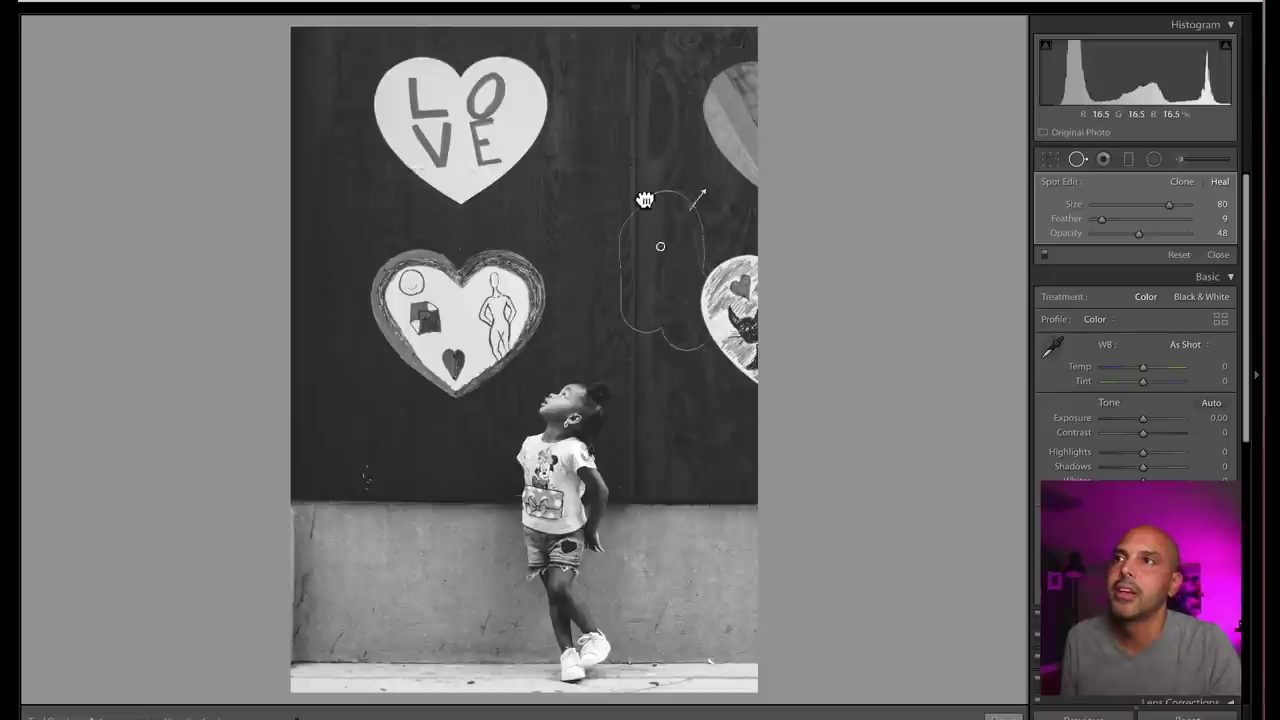
click(1180, 182)
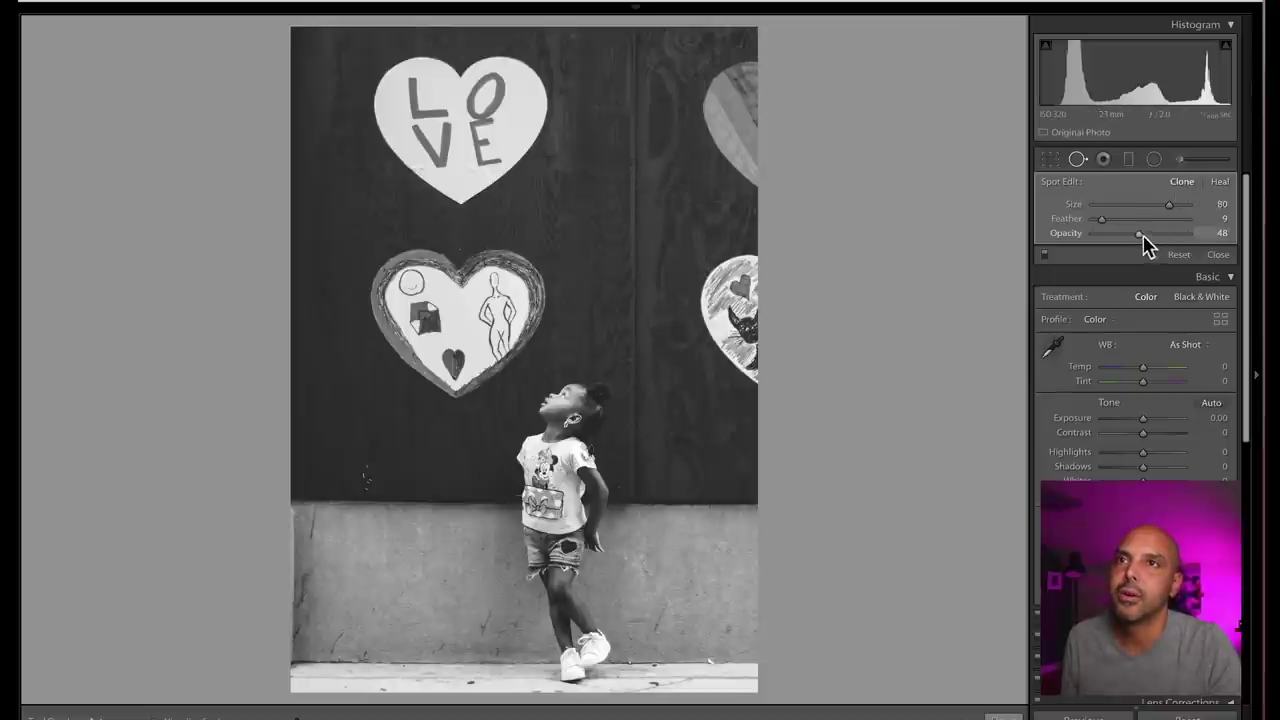
drag(1140, 234, 1237, 237)
mouse_move(725, 290)
mouse_down()
mouse_move(742, 263)
mouse_move(746, 376)
mouse_move(730, 323)
mouse_up()
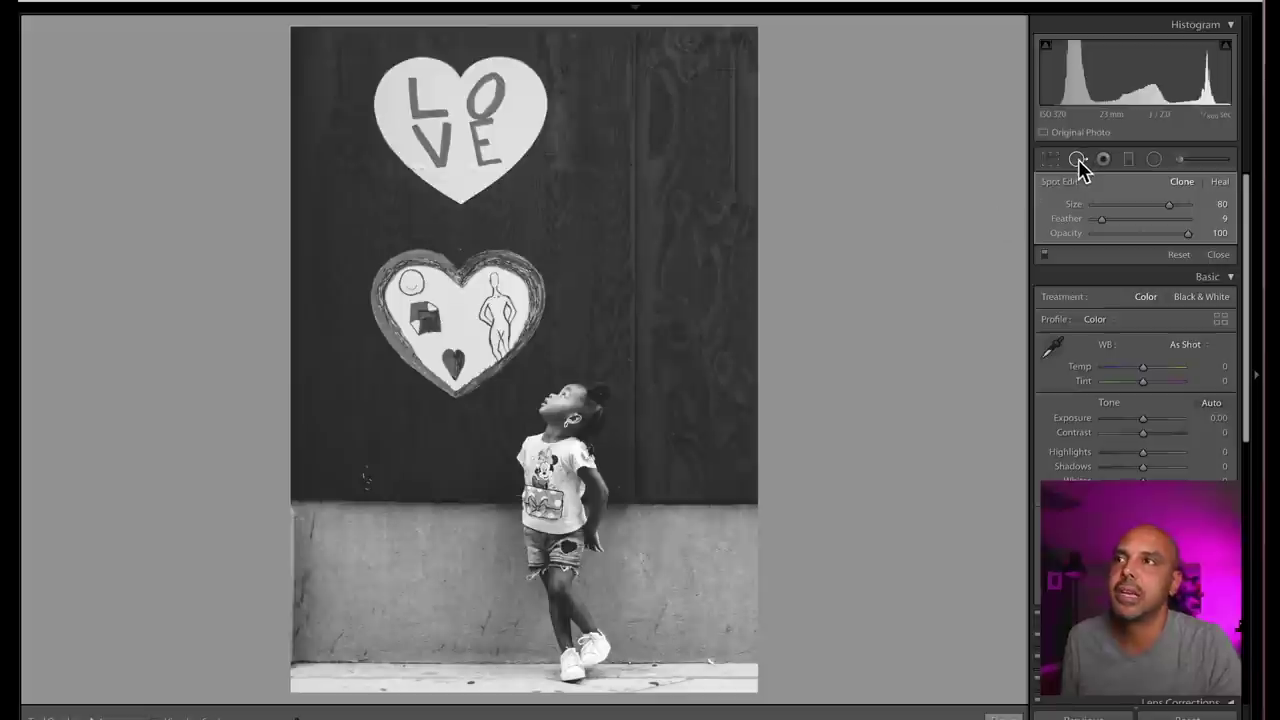
click(1078, 159)
Trim the right side of the painted-hearts photo's crop slightly further and set Clarity to +50
click(1050, 162)
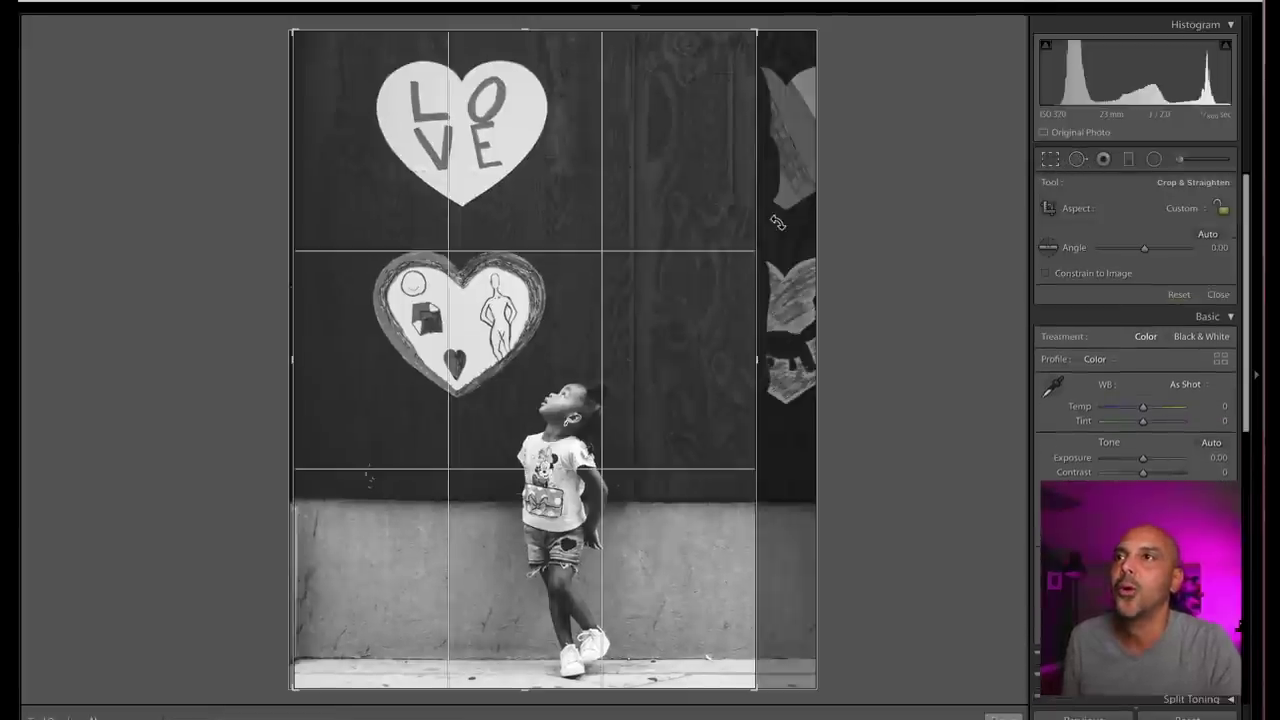
drag(757, 231, 751, 229)
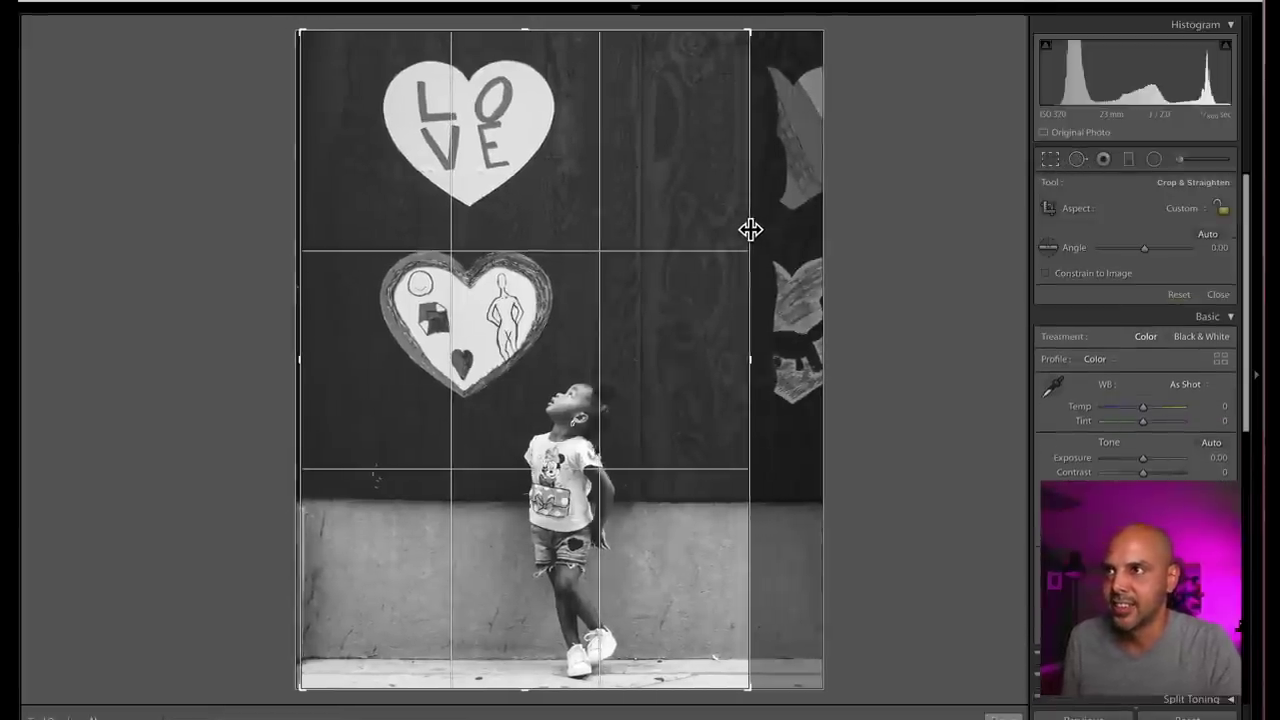
key(Return)
drag(1143, 452, 1163, 452)
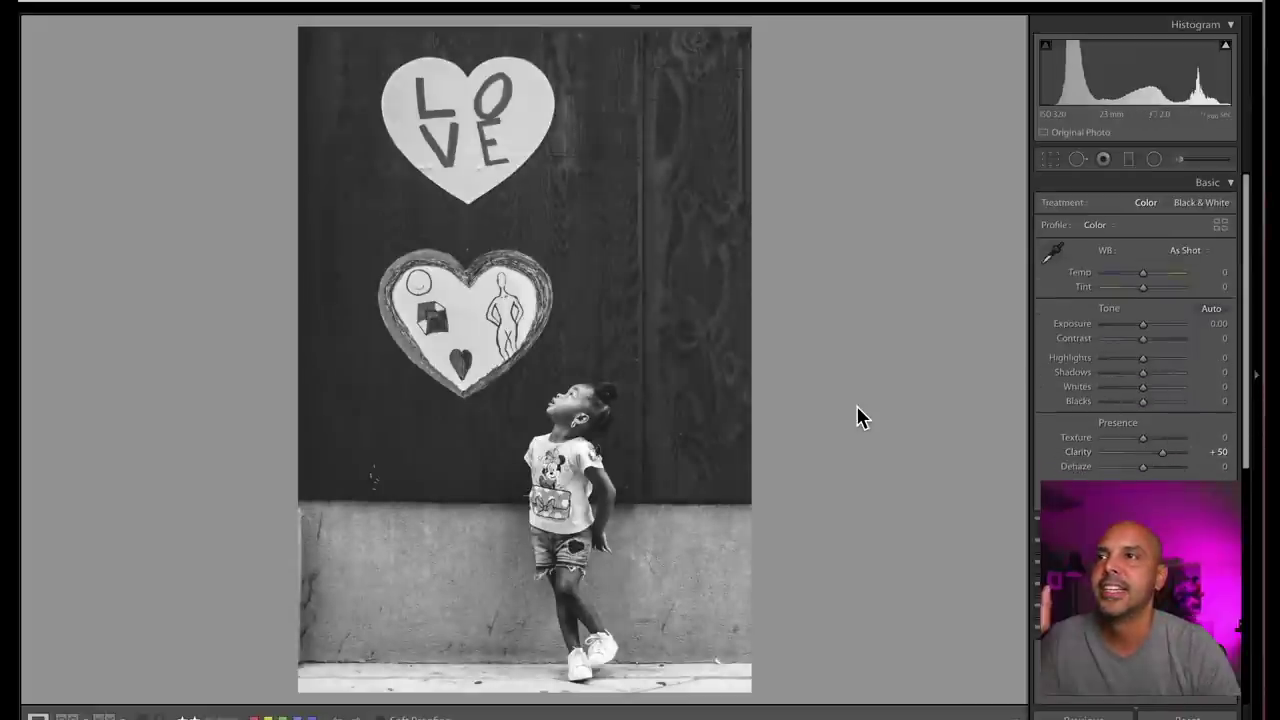
Reset all edits on the photo of the girl below the painted hearts
click(1187, 716)
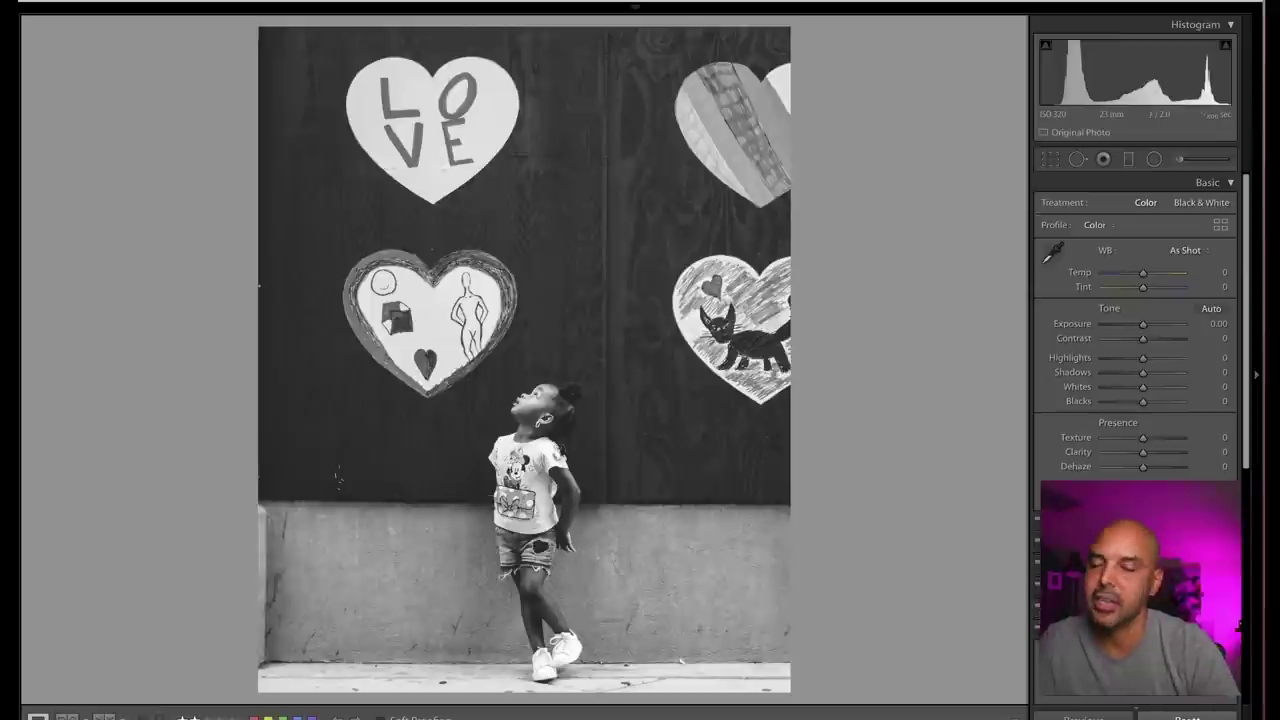
Go to the pug photo and crop it at the original aspect ratio, cutting off the tabletop above and trimming the left side
key(Right)
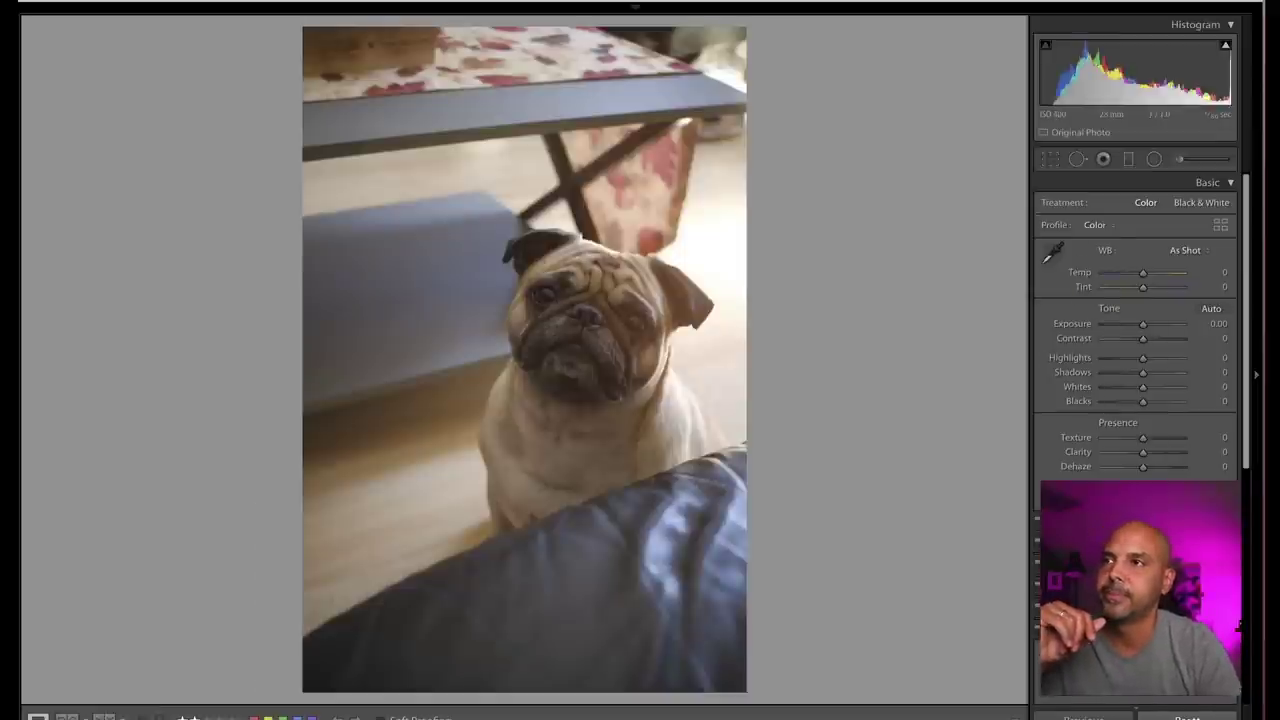
click(1051, 160)
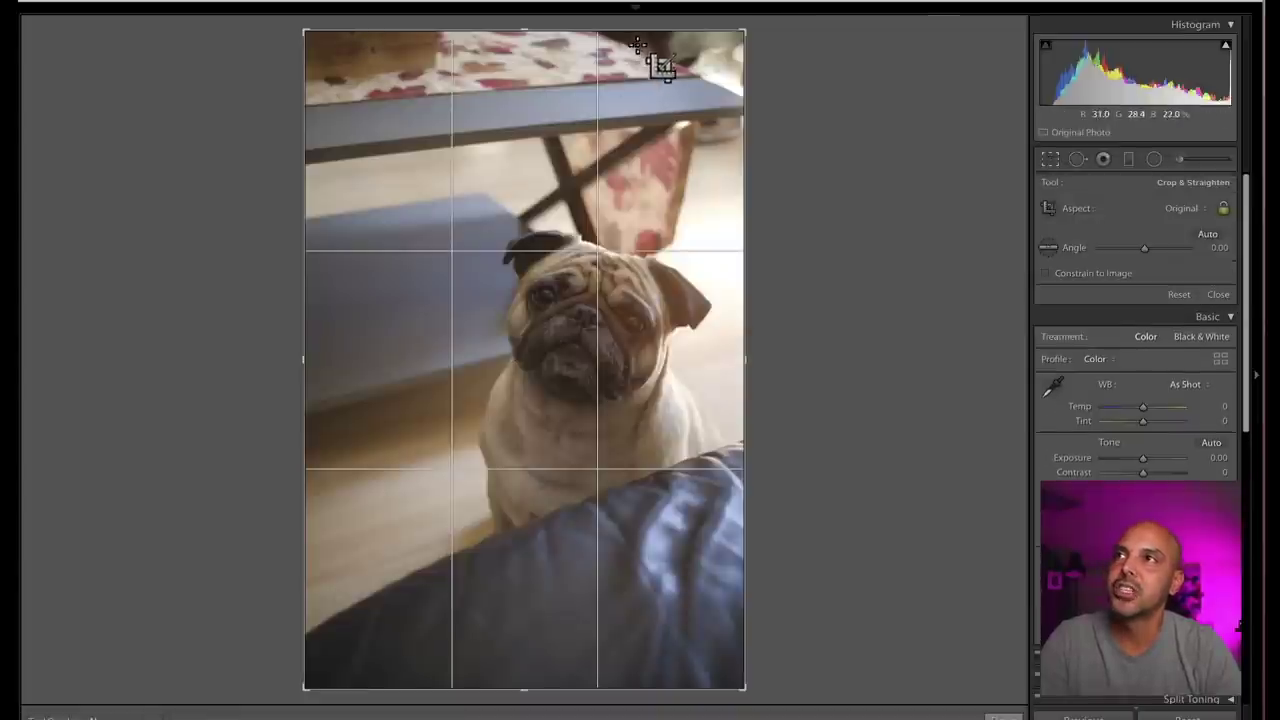
drag(634, 34, 643, 75)
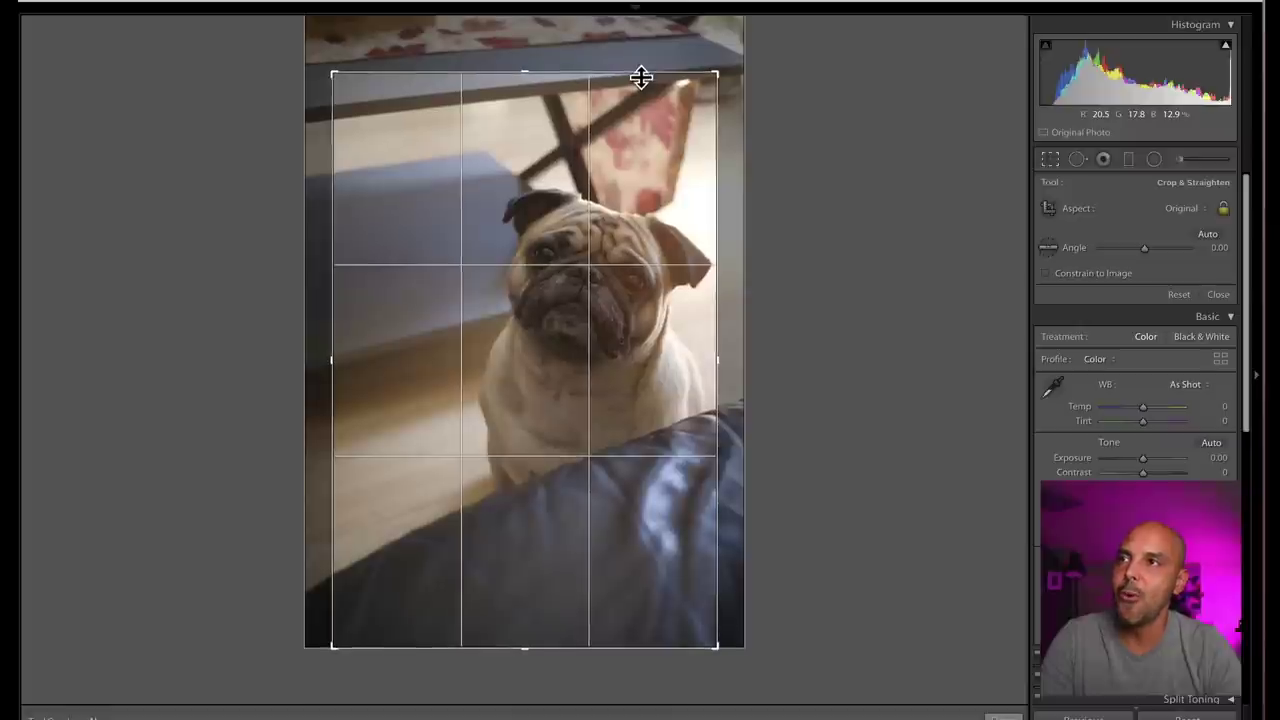
drag(579, 106, 553, 104)
key(Return)
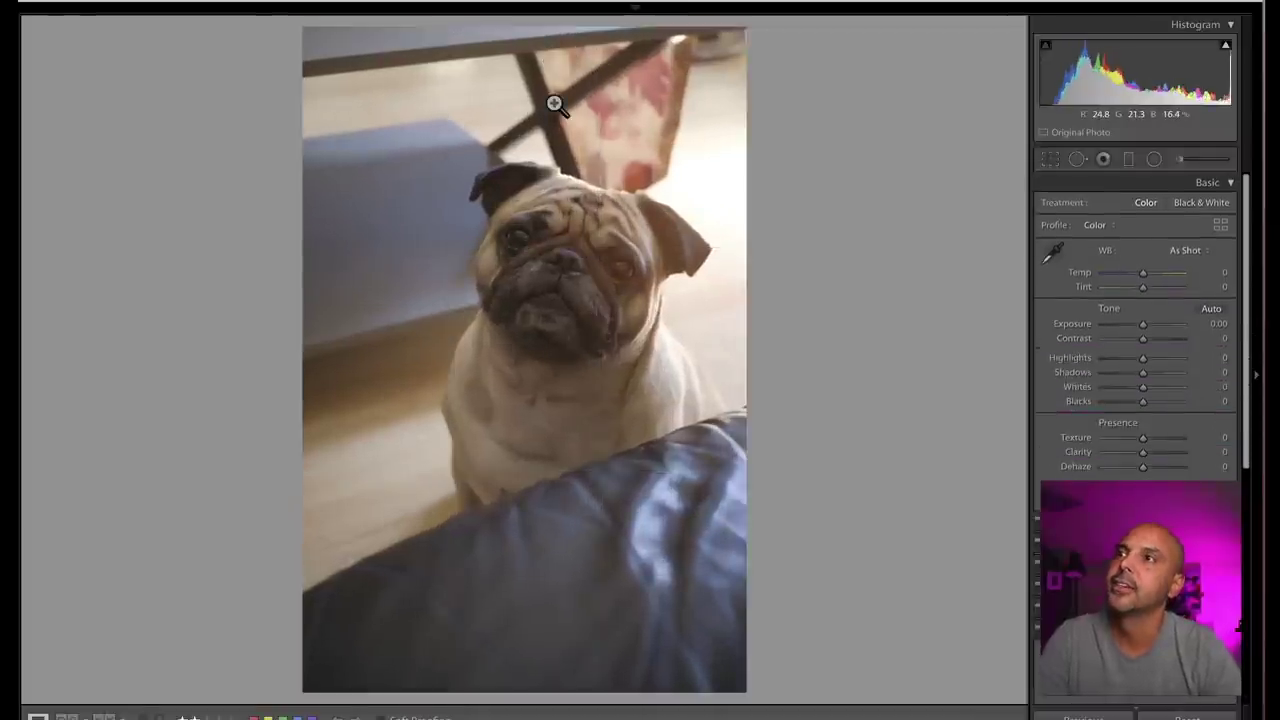
Go to the fallen leaves photo, crop it tighter at the original aspect ratio and straighten it to an angle of -1.12
key(Right)
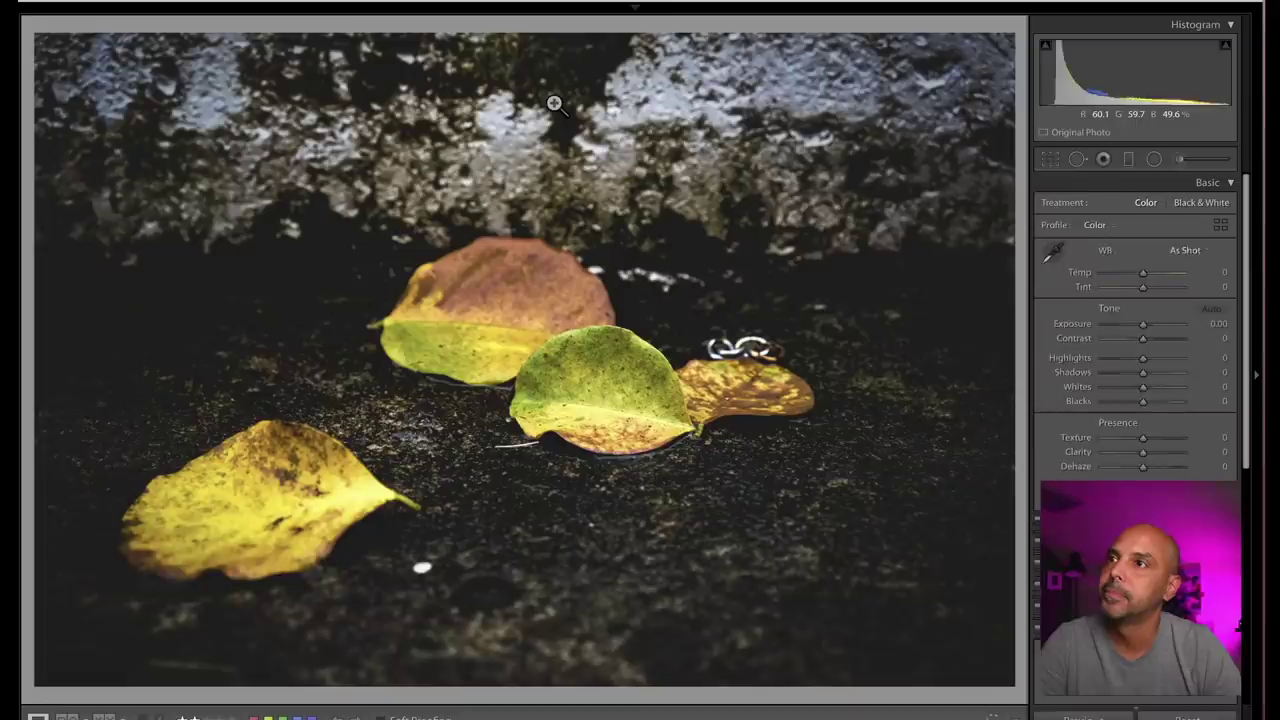
click(1050, 162)
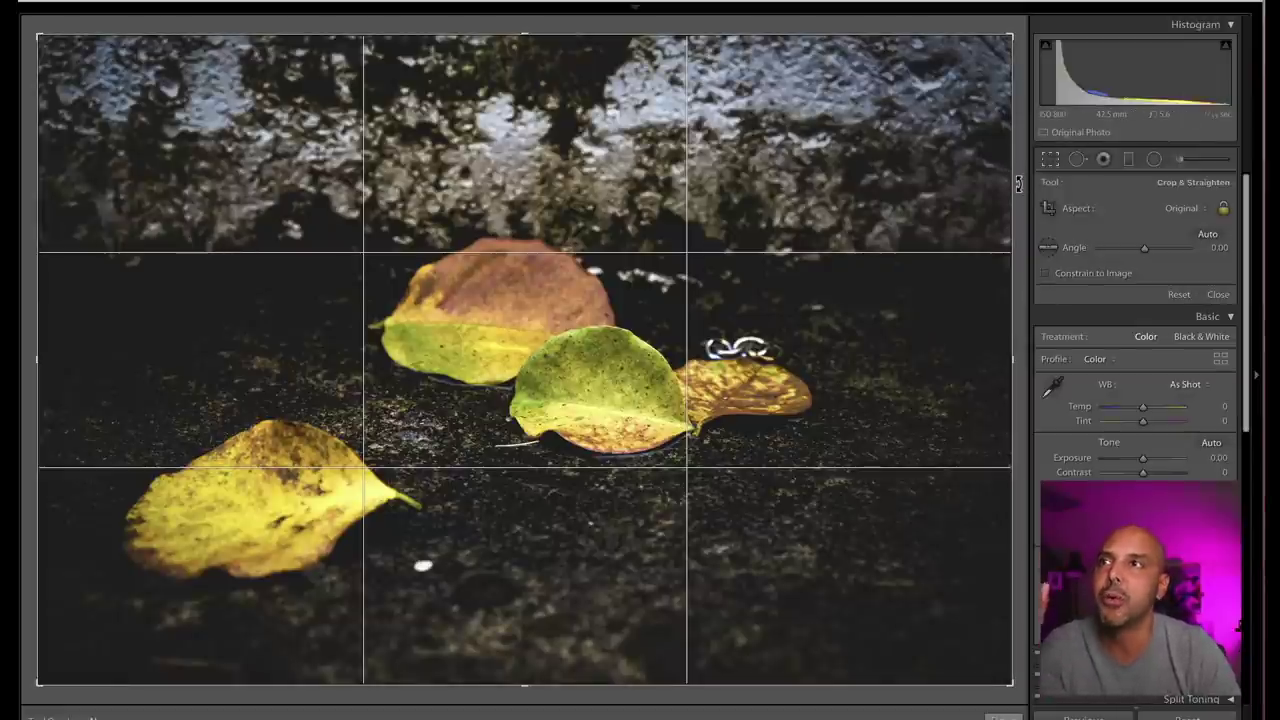
drag(1013, 186, 964, 172)
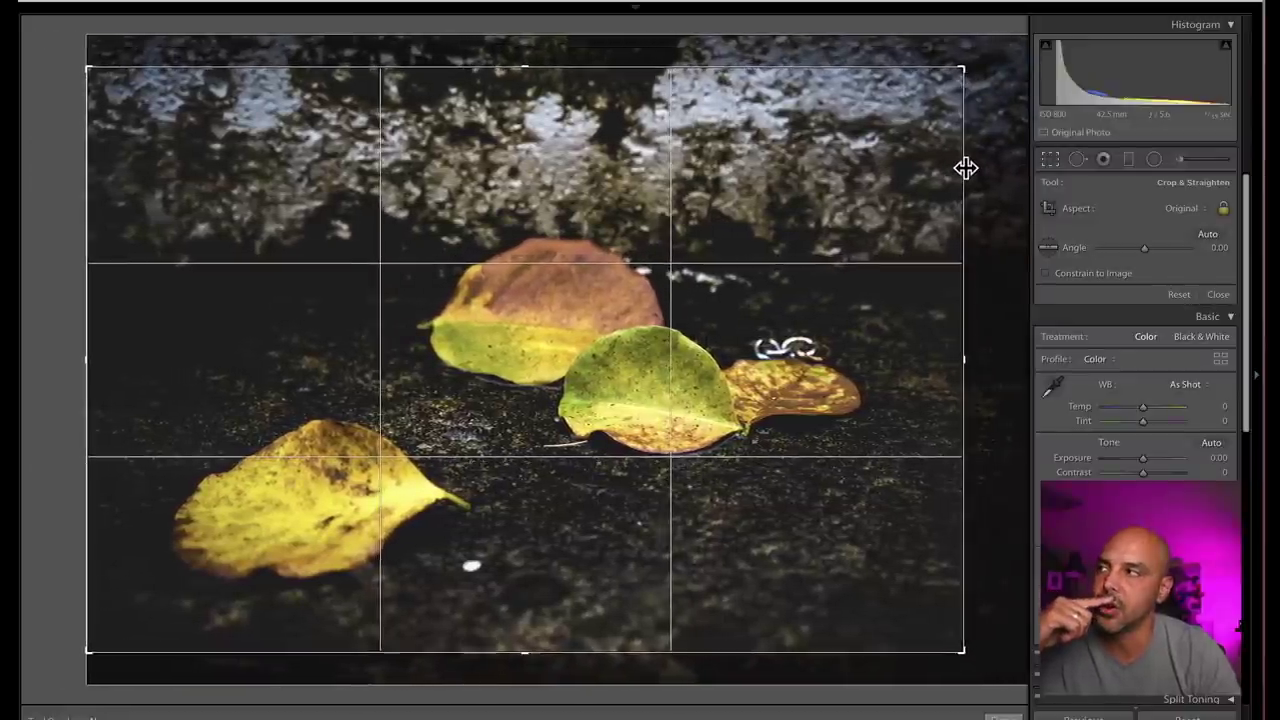
drag(990, 172, 994, 178)
drag(793, 206, 800, 202)
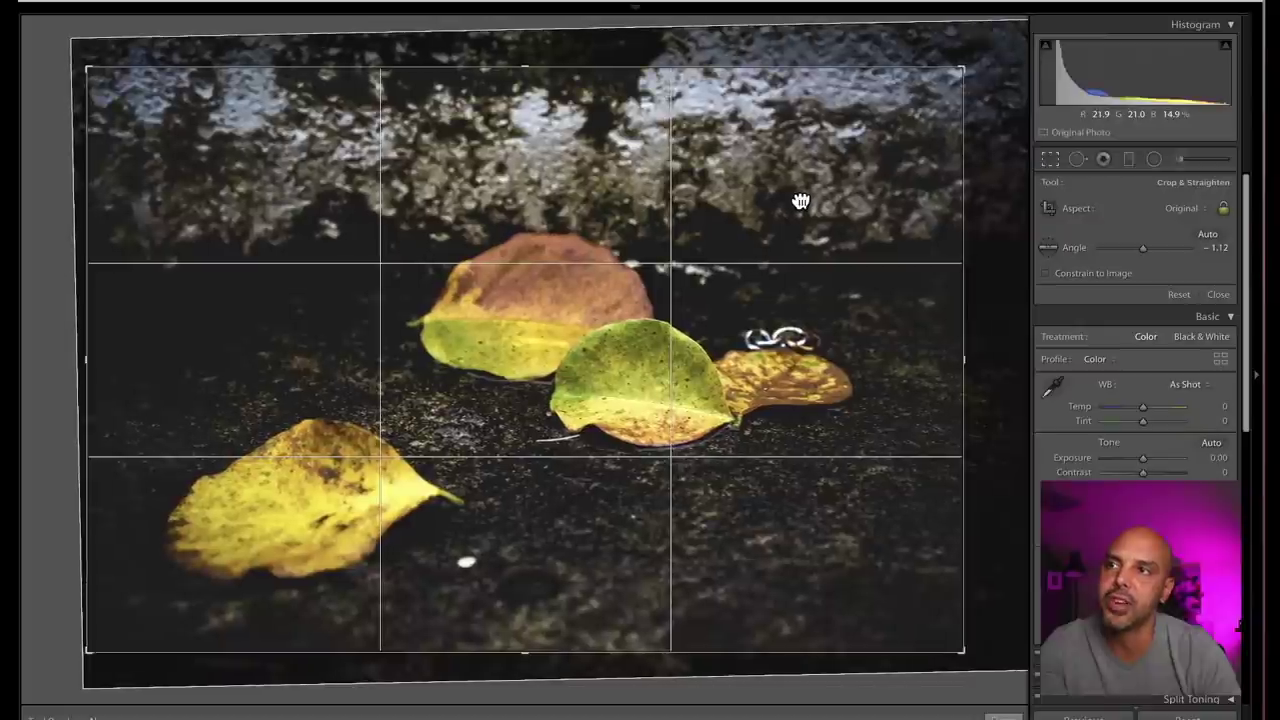
key(Return)
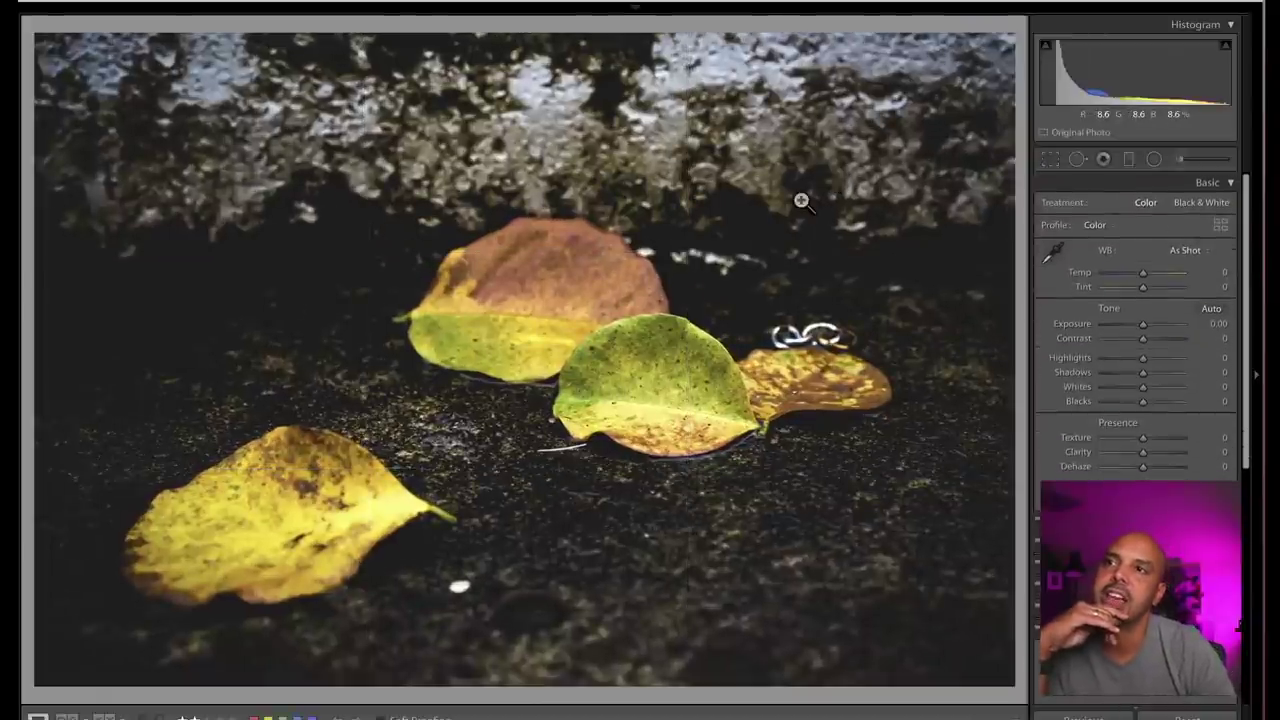
Change the leaves photo's crop to 16 x 9 and shift it down, cutting off most of the blurred wall above the leaves
click(1051, 162)
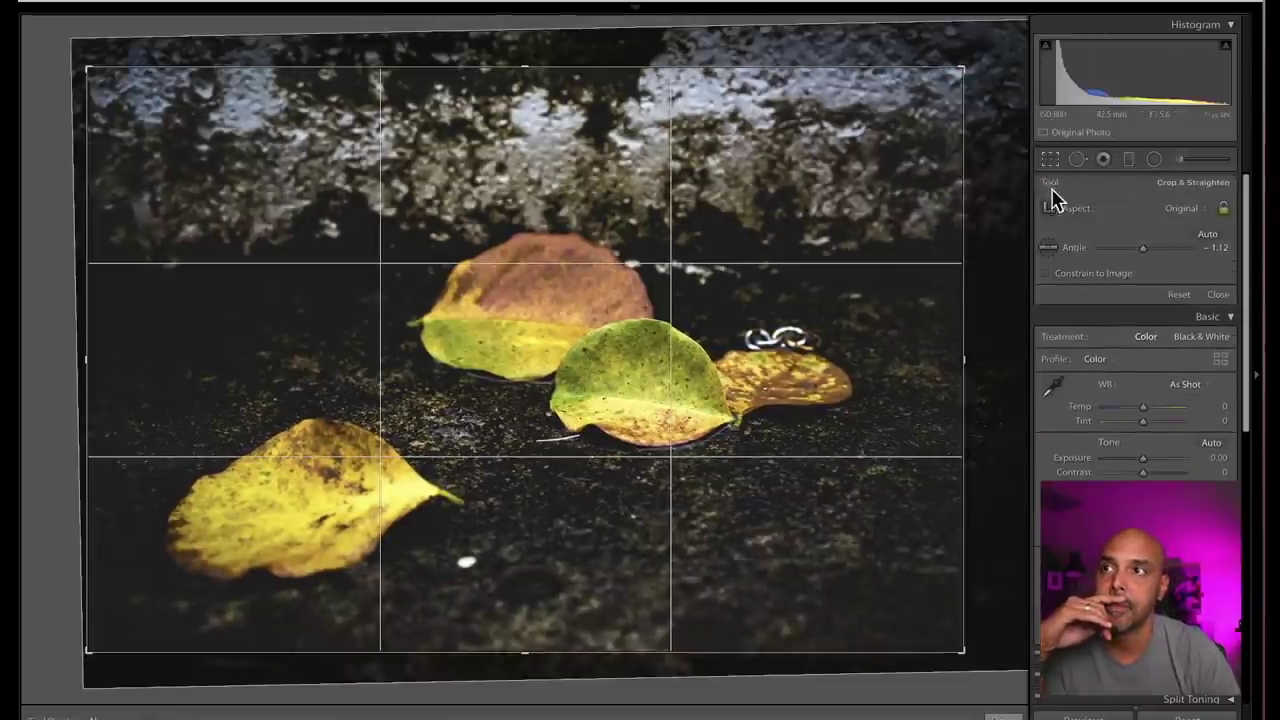
click(1191, 210)
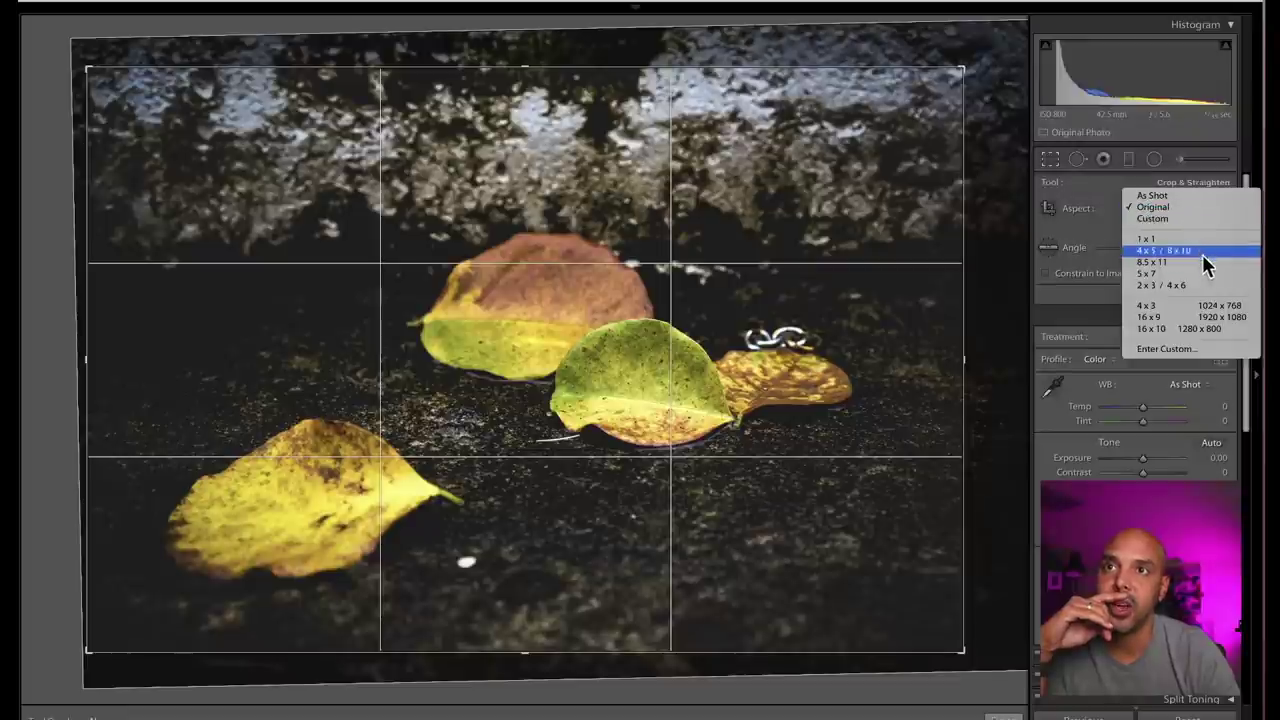
click(1220, 316)
drag(843, 271, 855, 230)
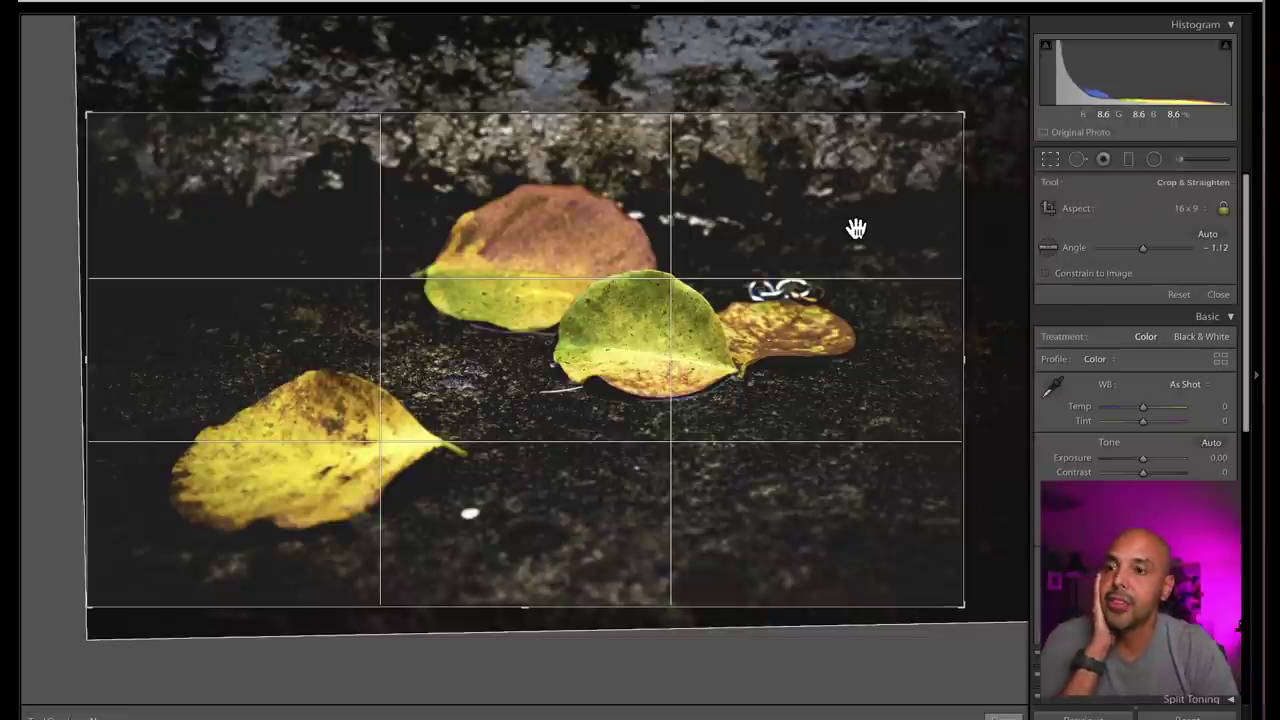
key(Return)
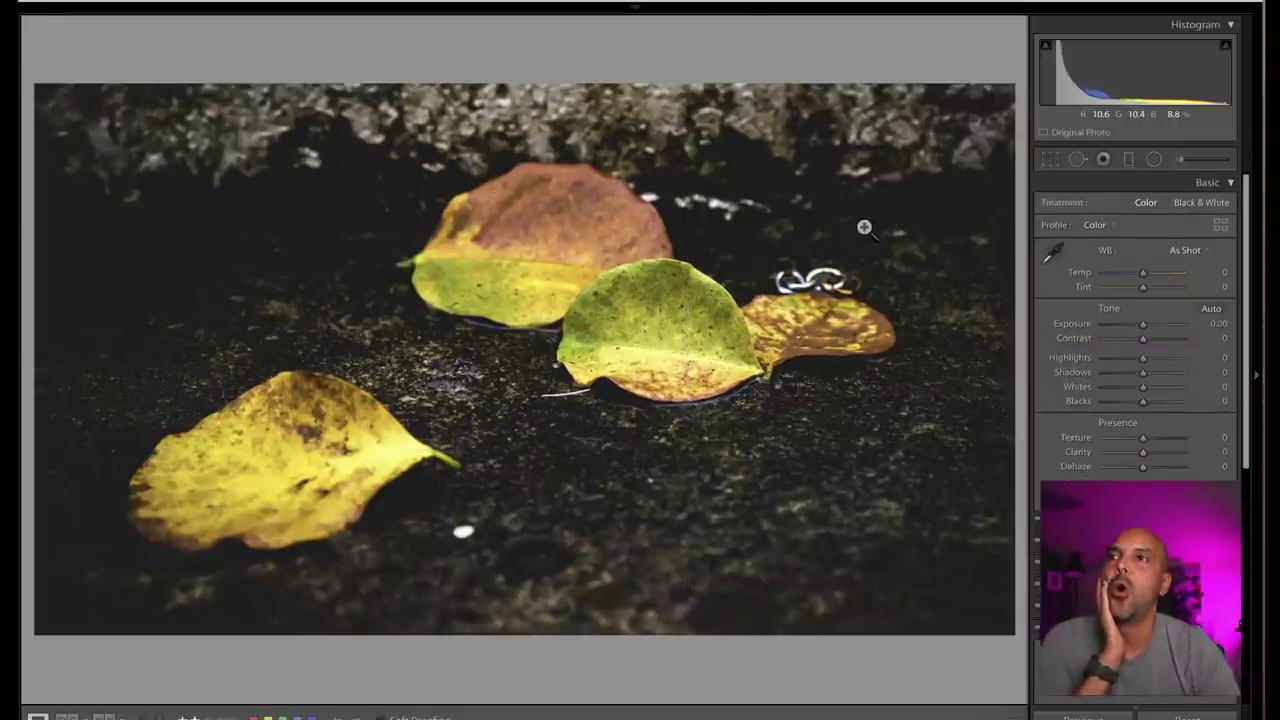
Extend the top edge of the leaves photo's crop upward to bring back more of the blurred wall
click(1051, 164)
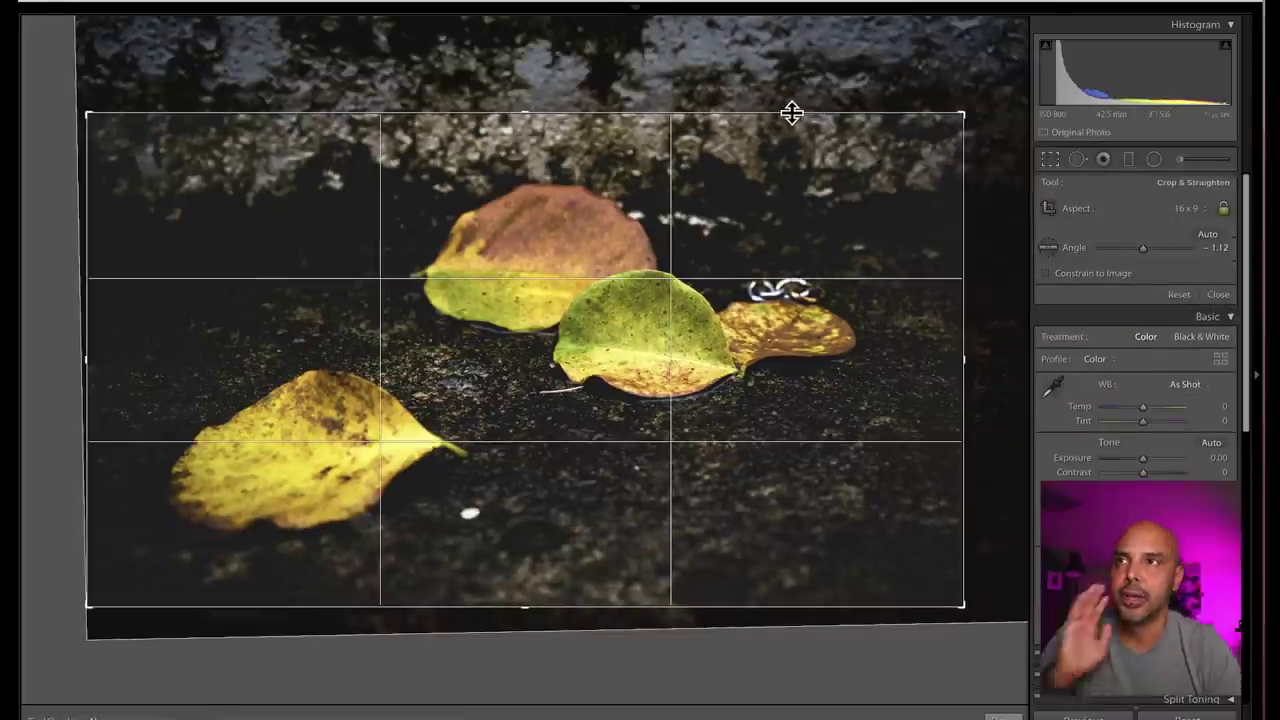
drag(793, 112, 791, 83)
key(Return)
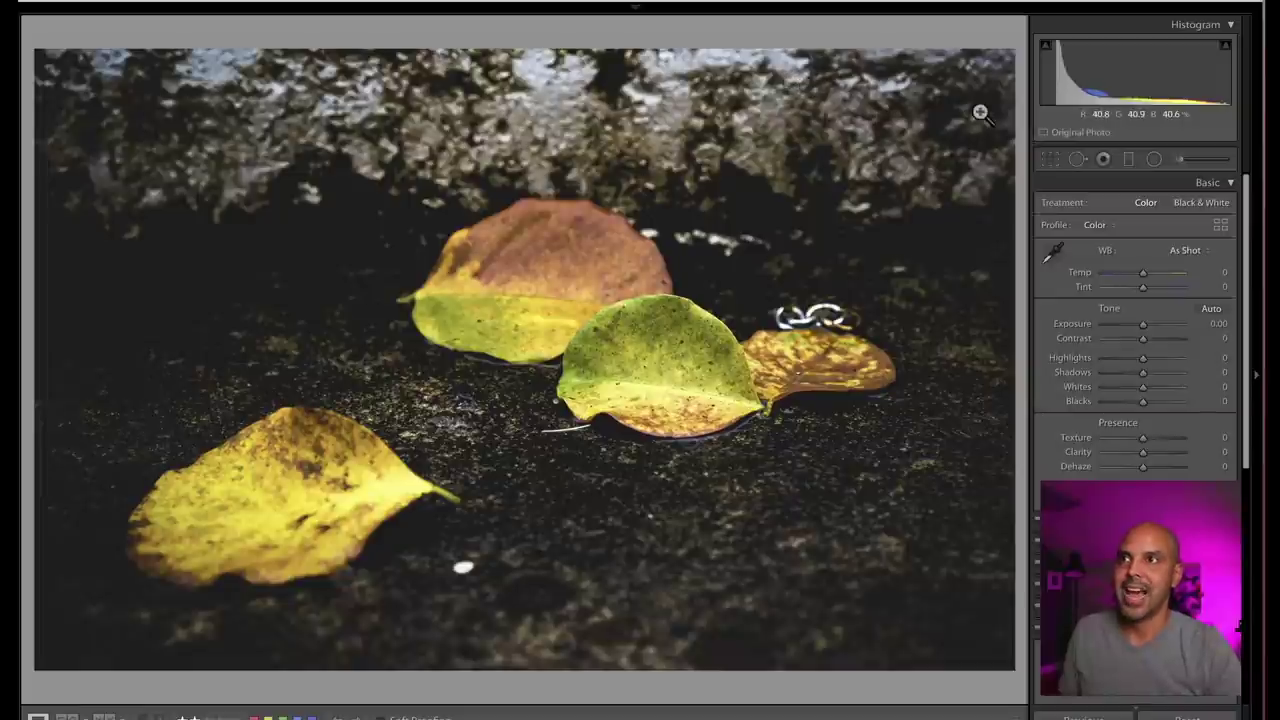
Check the portrait of the girl leaning on the red cushion against the crop grid, leaving it uncropped, and view the puppy photo
key(Right)
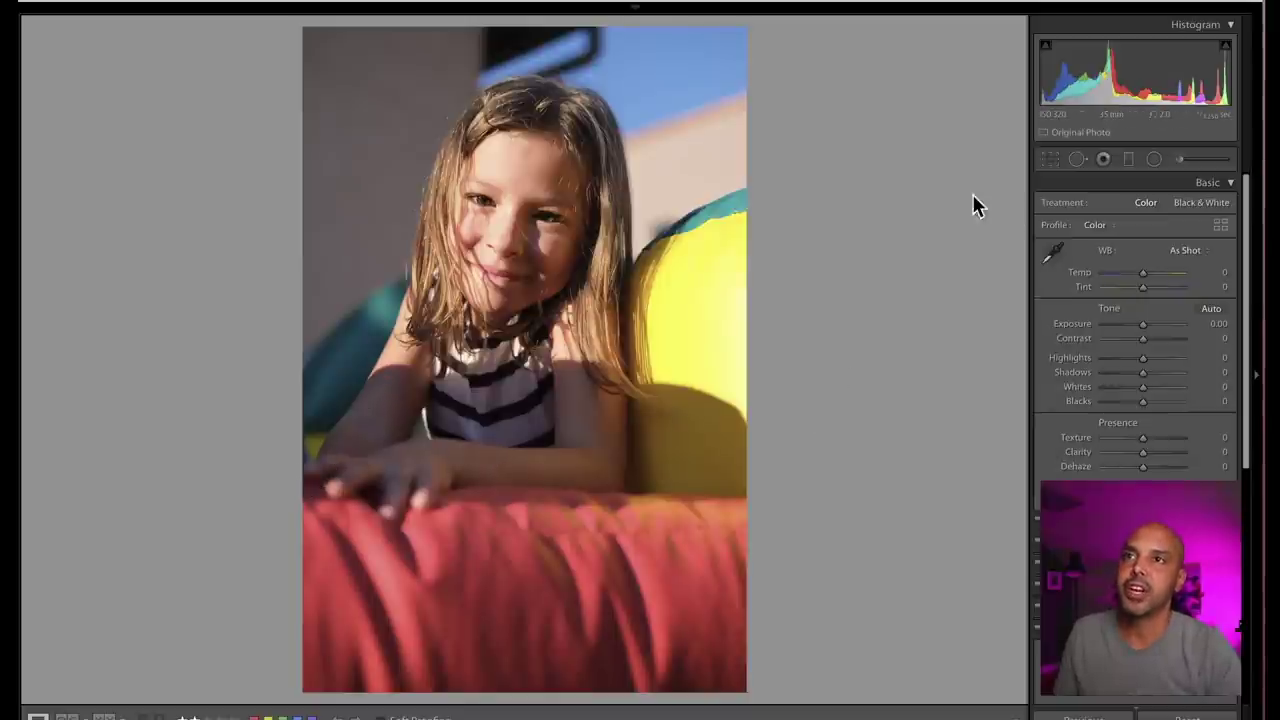
click(1049, 160)
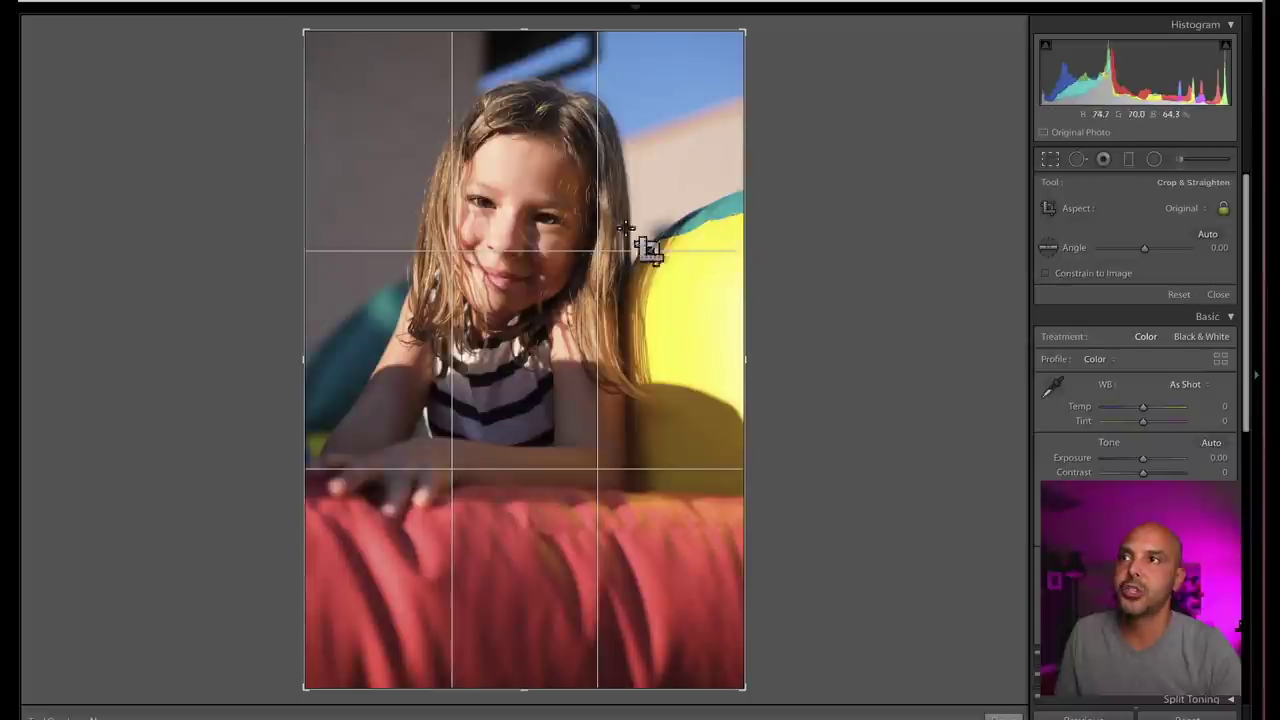
click(1049, 163)
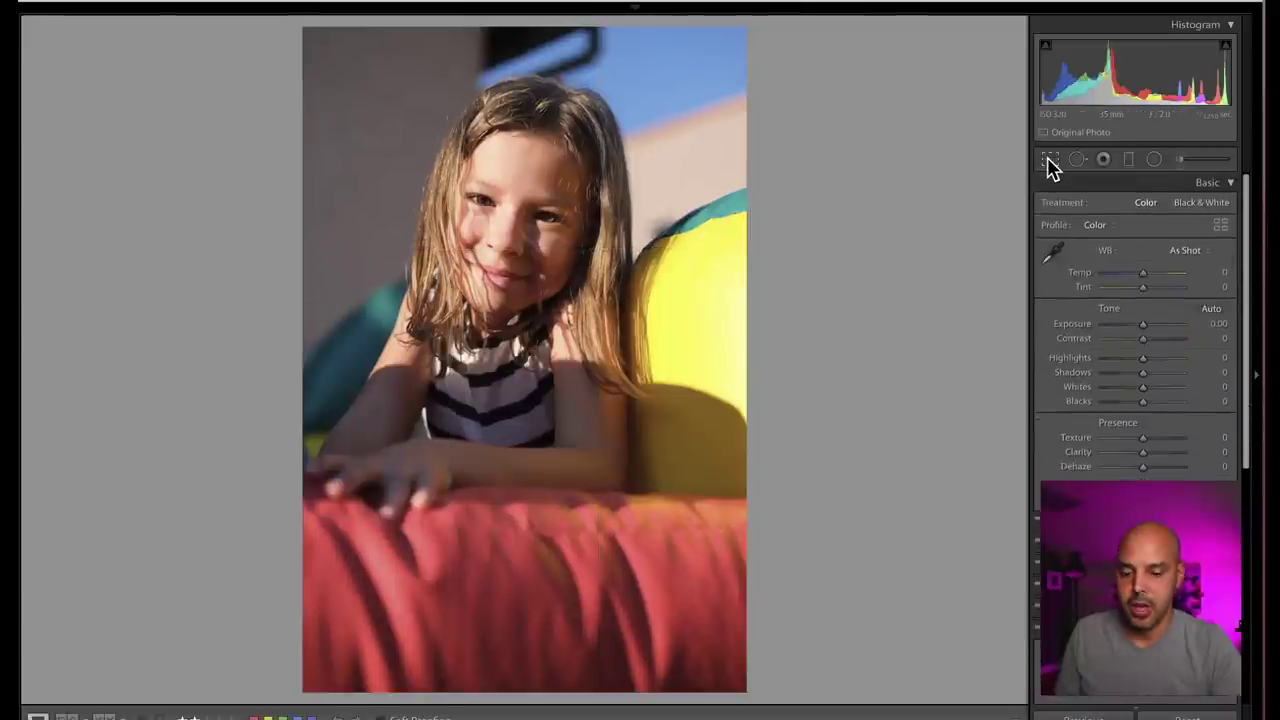
key(Right)
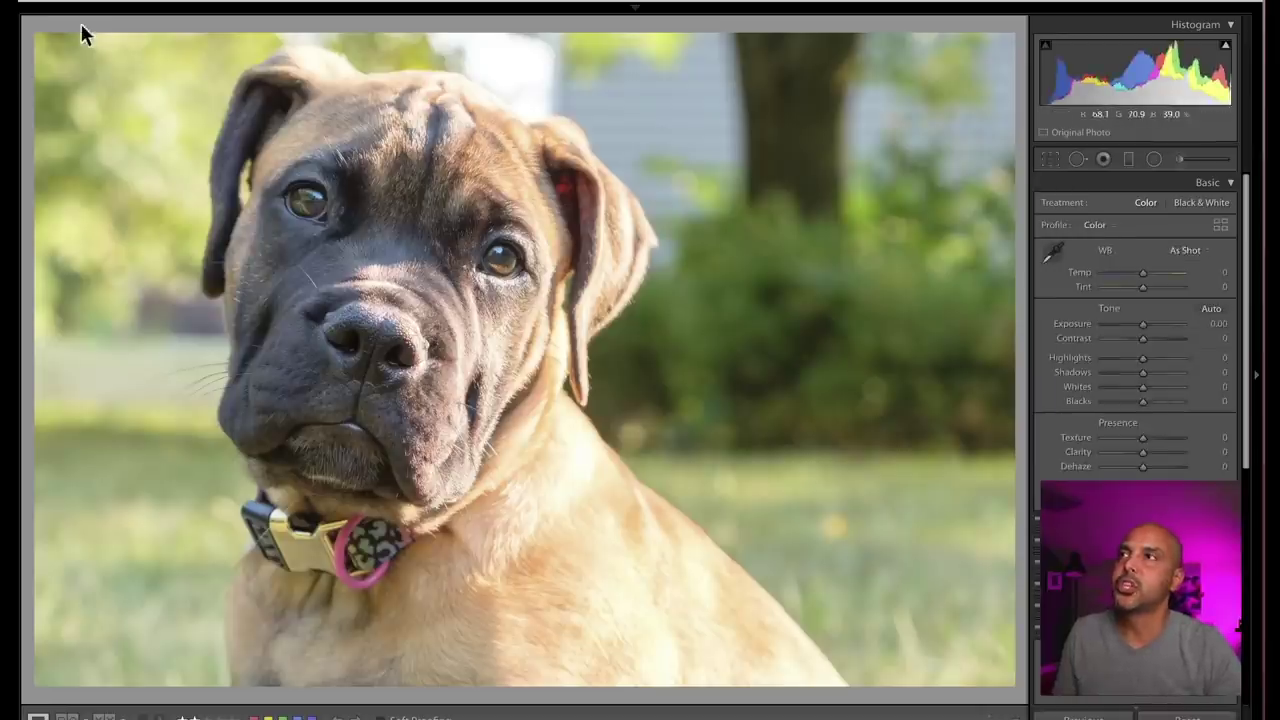
Go to the white truck photo, crop it to 2 x 3 / 4 x 6 with less sky and less of the right side, and raise Clarity
key(Right)
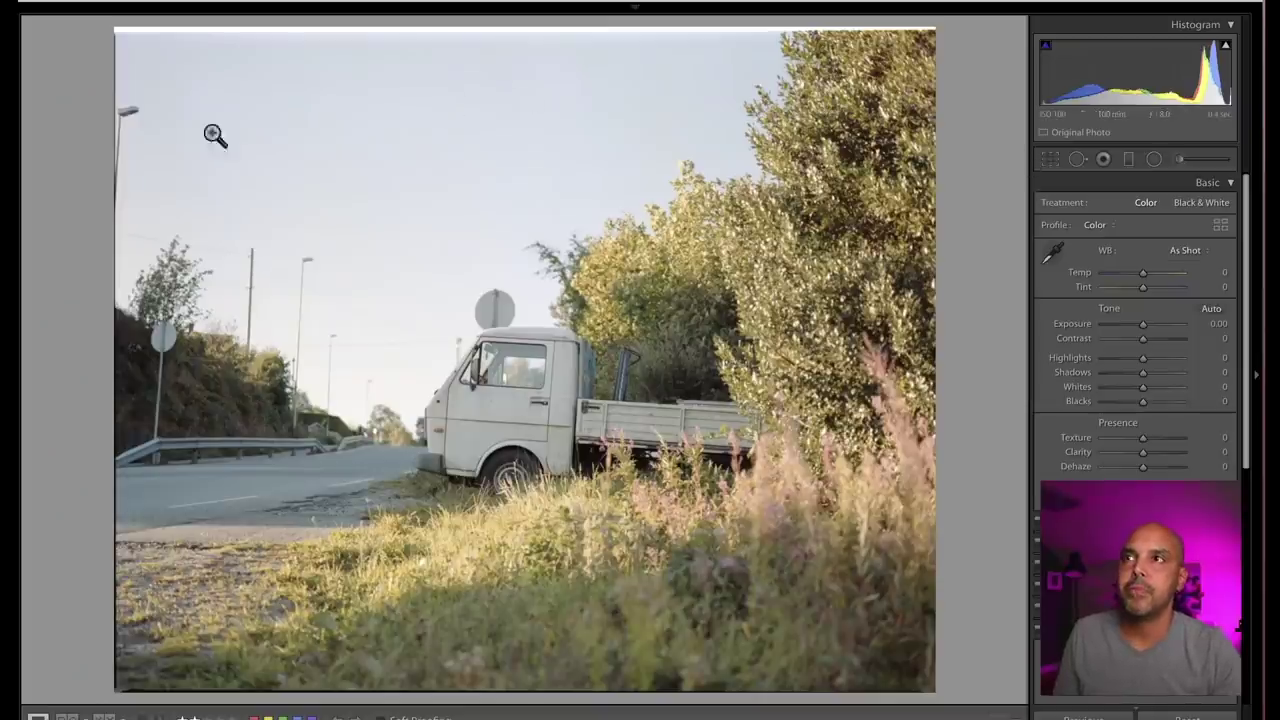
click(1052, 158)
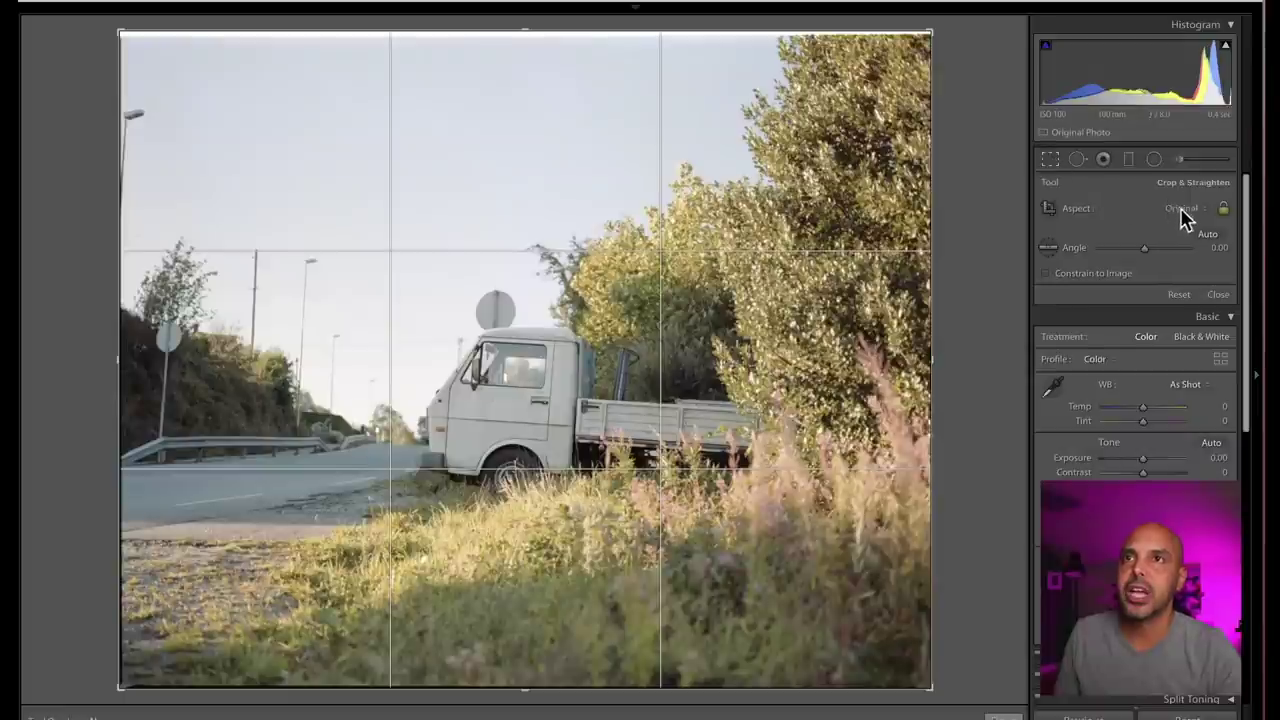
click(1182, 210)
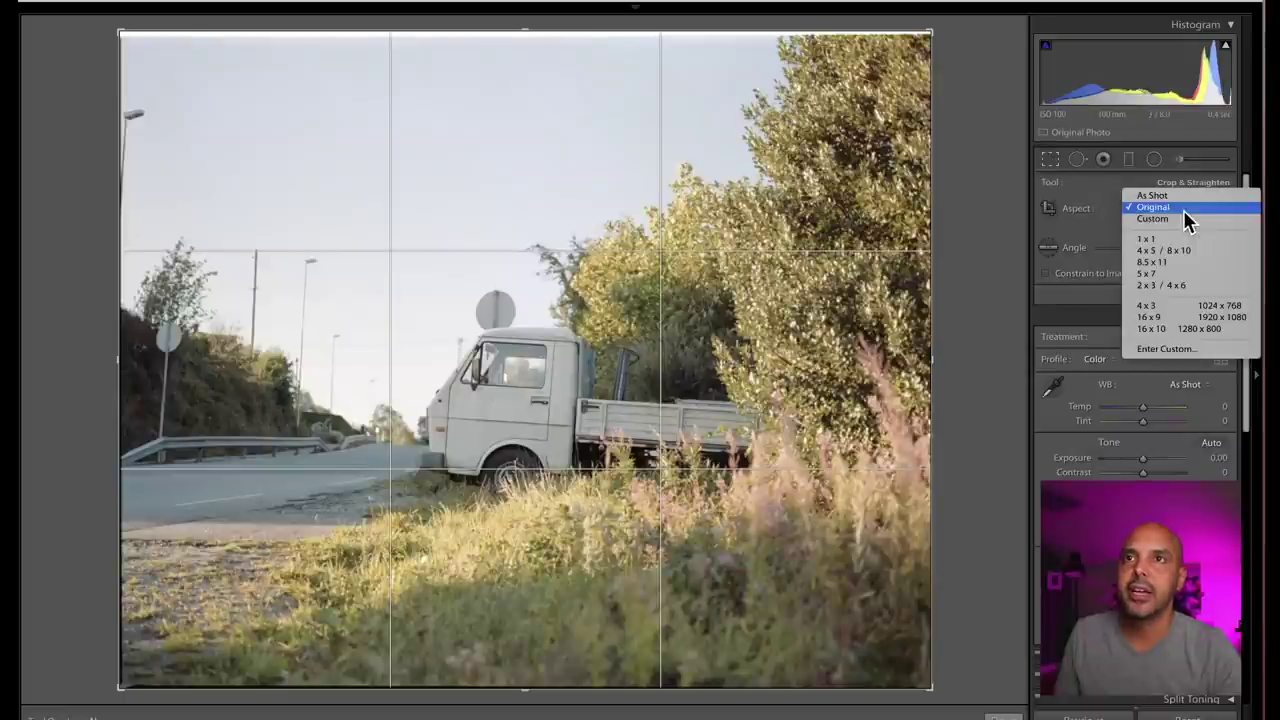
click(1204, 288)
drag(709, 77, 705, 115)
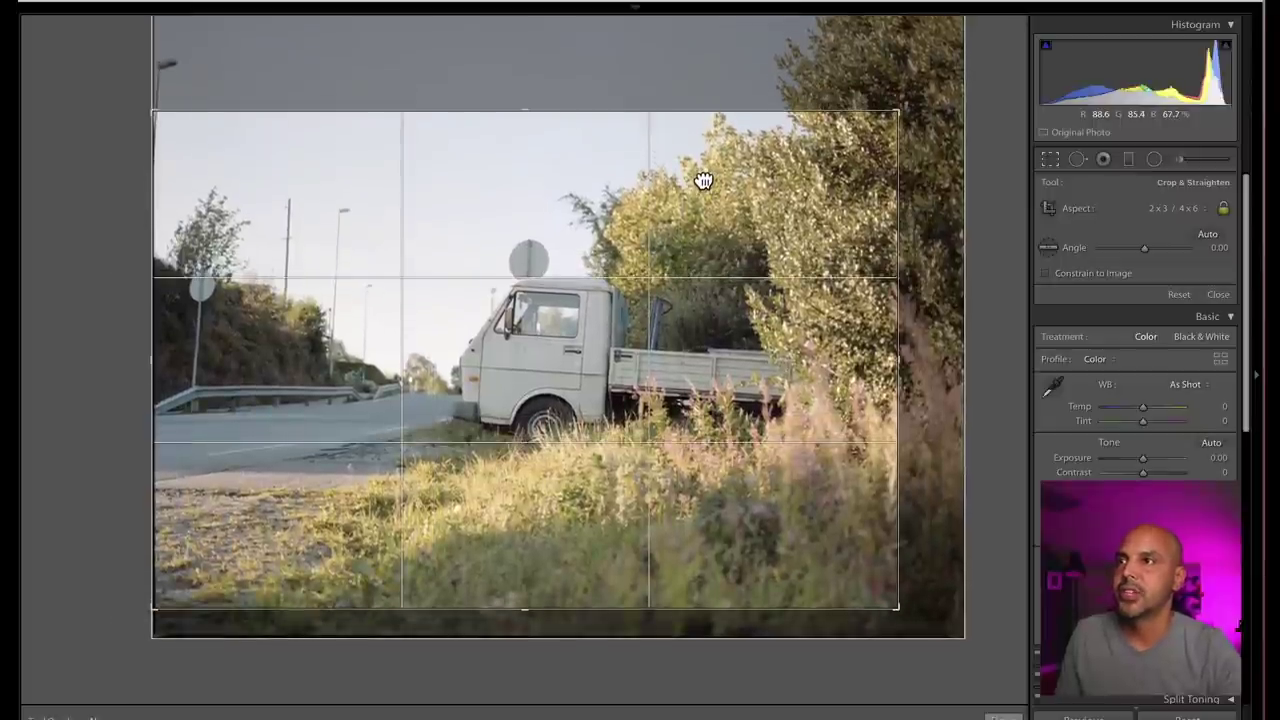
key(Return)
mouse_move(1143, 452)
mouse_down()
mouse_move(1176, 462)
mouse_move(1157, 457)
mouse_up()
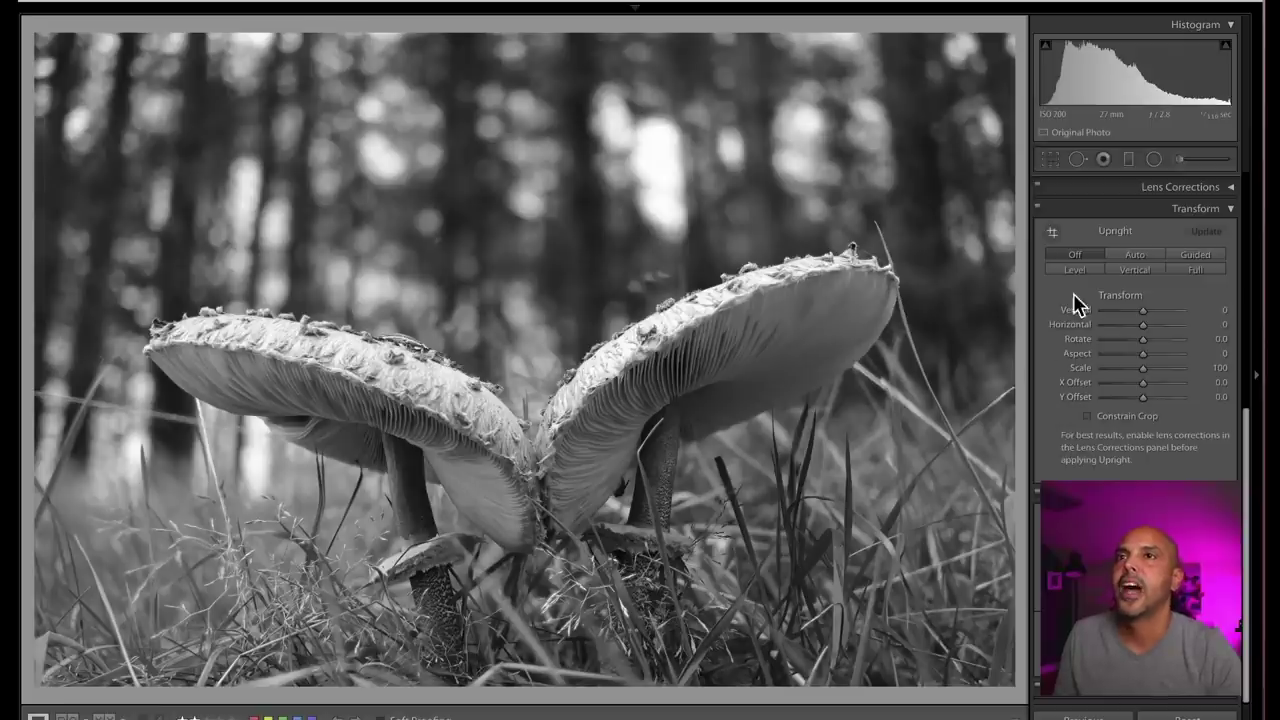
Crop the black-and-white mushroom photo slightly tighter at the original aspect ratio, trimming the top of the forest background
click(1050, 159)
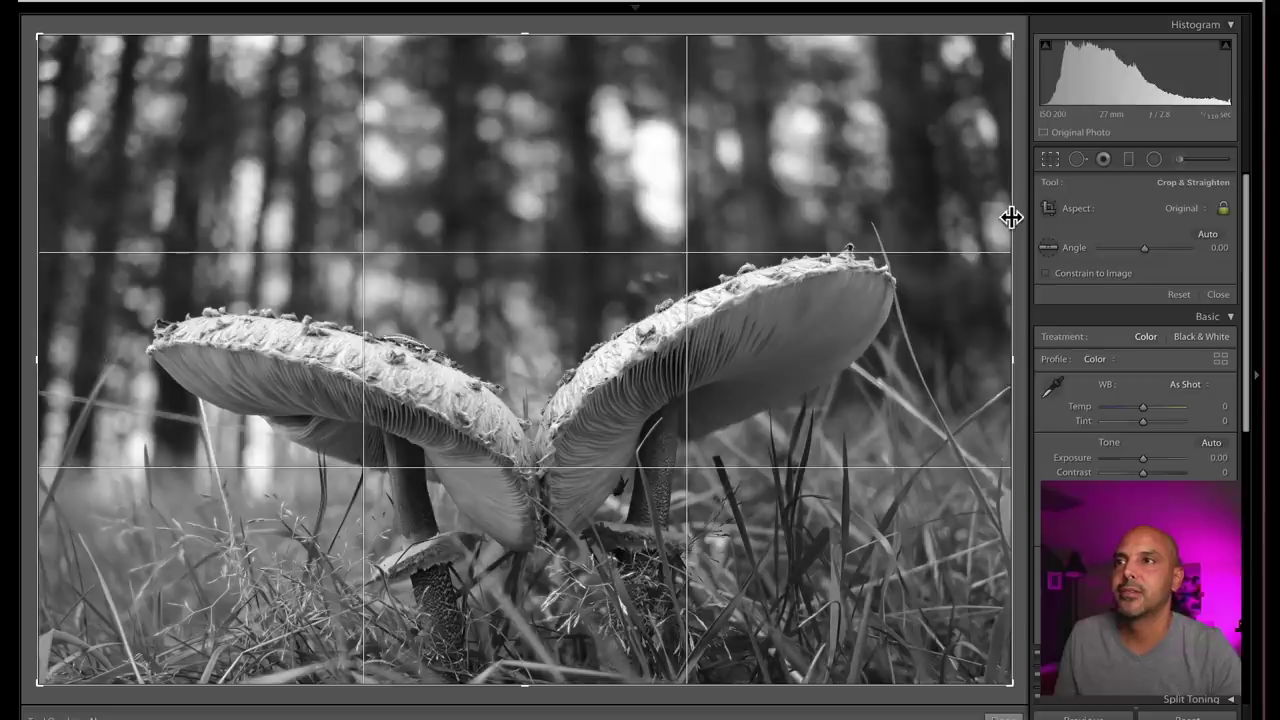
drag(729, 34, 723, 63)
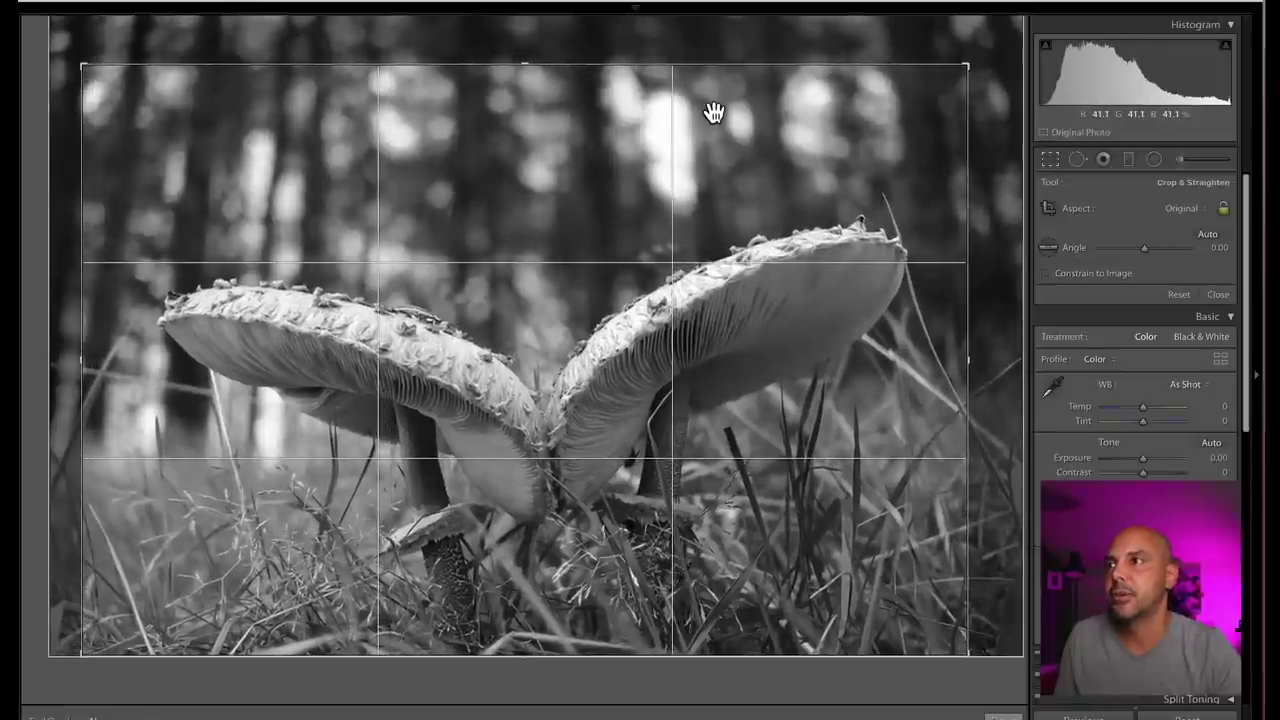
key(Return)
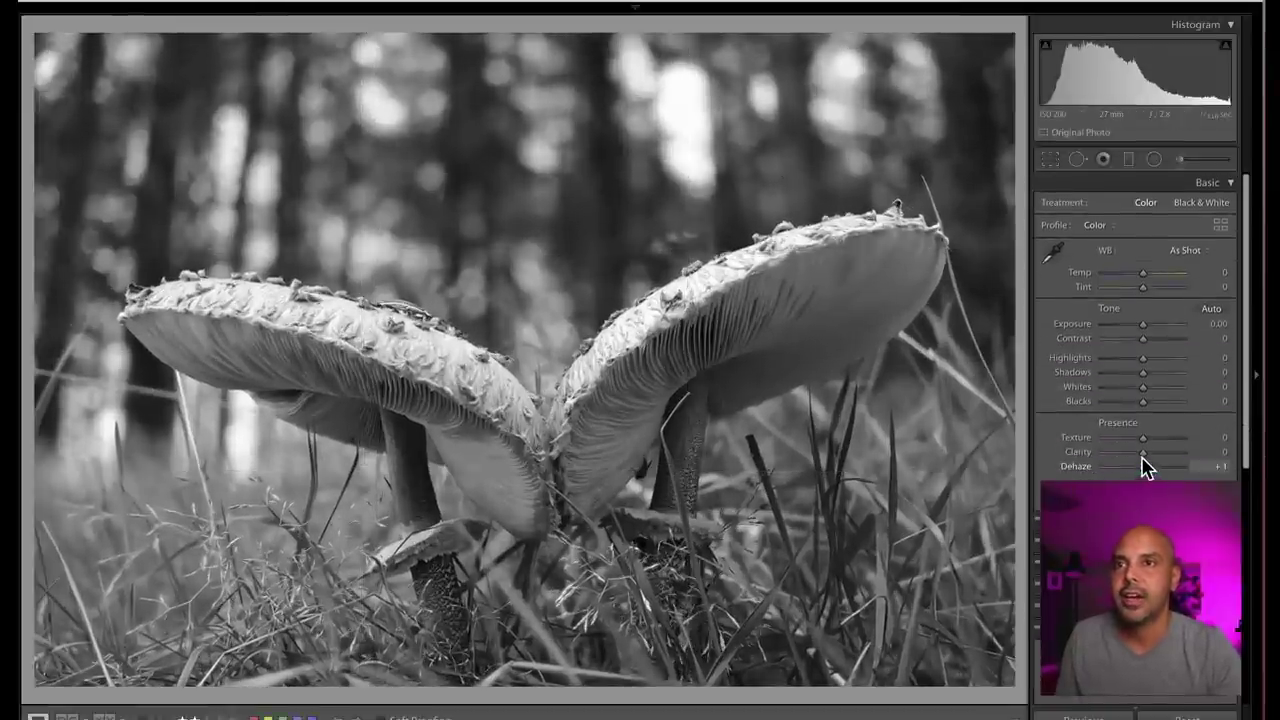
Try Dehaze at +100 on the mushroom photo, reset it to 0, and set Clarity to +60 instead
drag(1143, 466, 1197, 462)
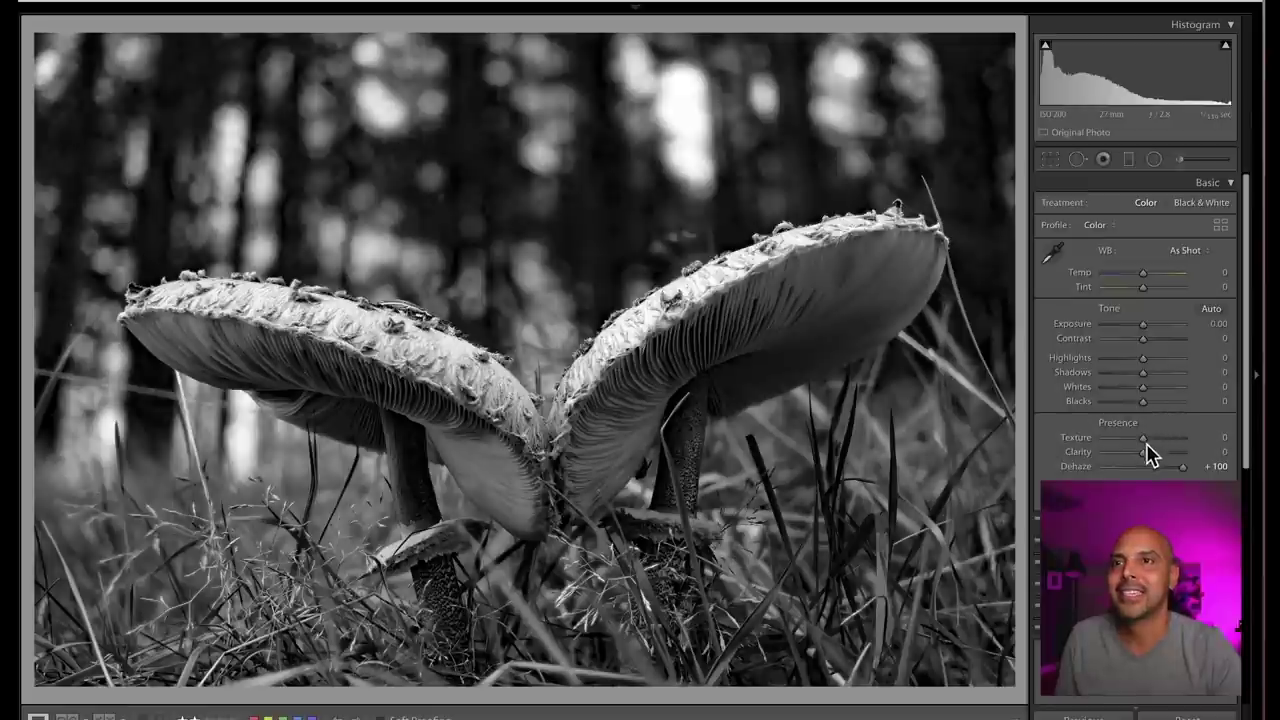
double_click(1183, 468)
drag(1144, 452, 1172, 464)
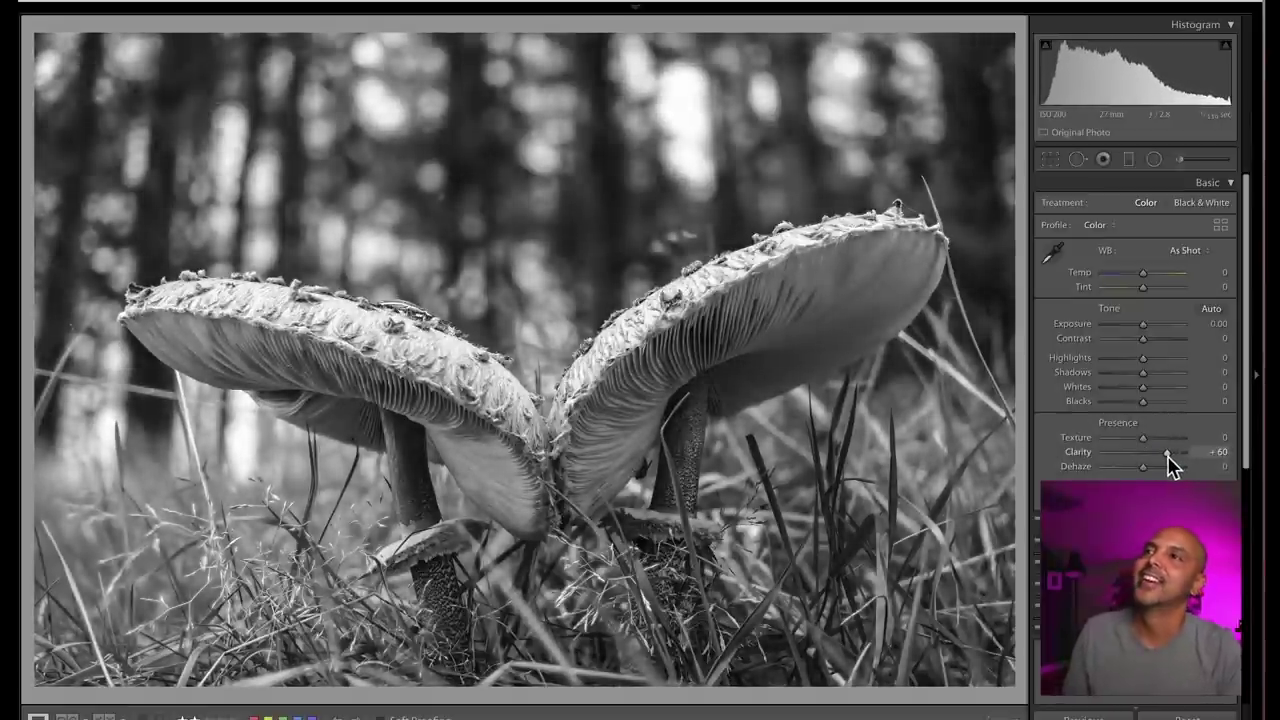
Go to the photo of the woman in the yellow dress, crop away some sky at the original aspect ratio, and recentre her
key(Right)
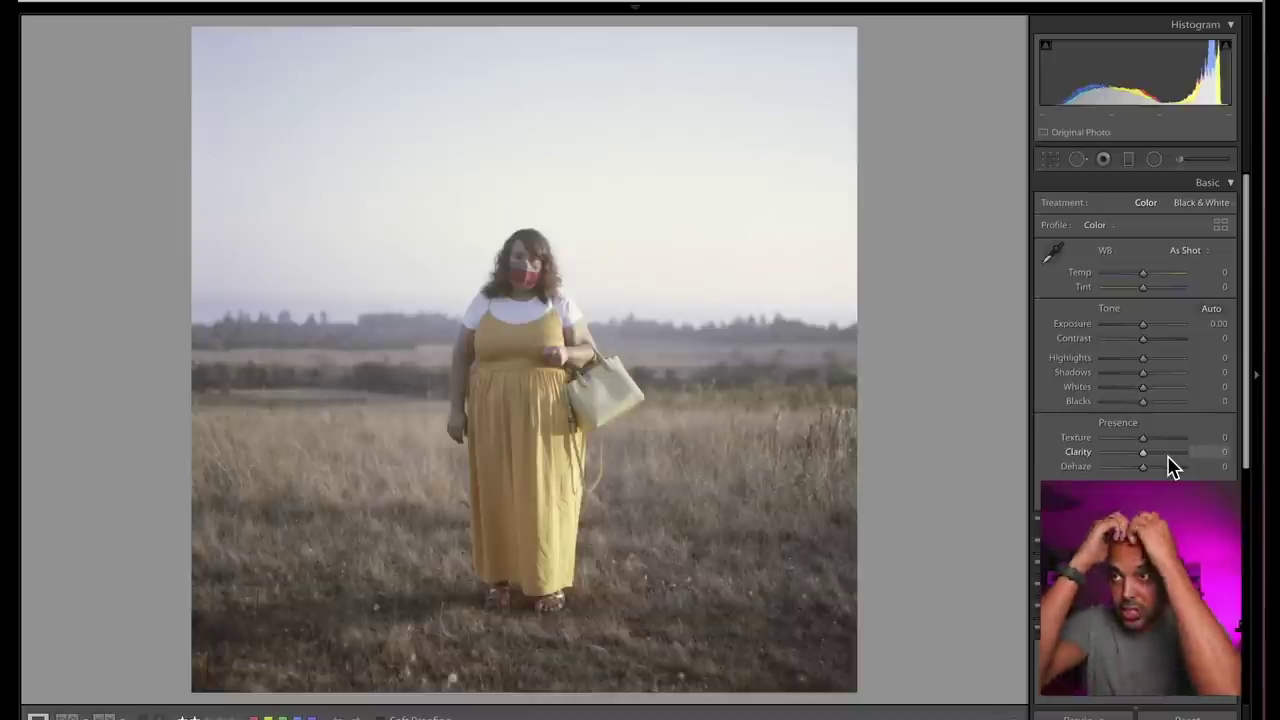
click(1050, 162)
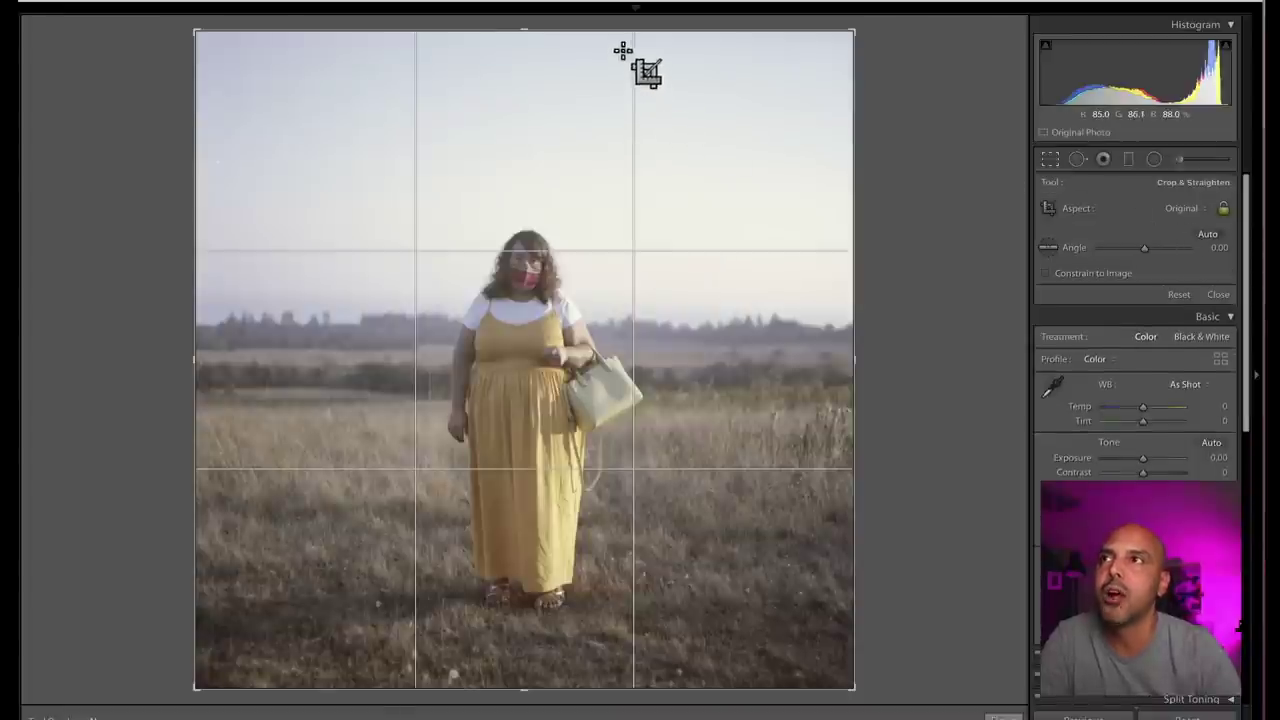
drag(617, 32, 611, 49)
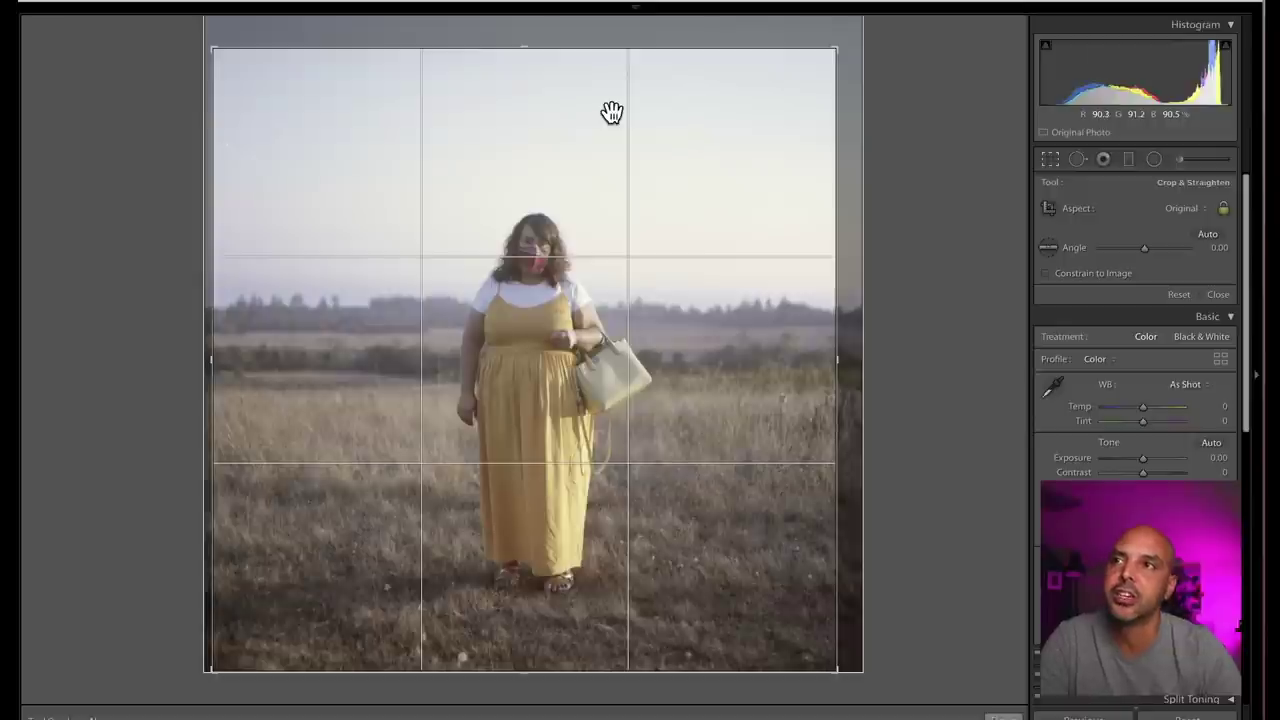
key(Return)
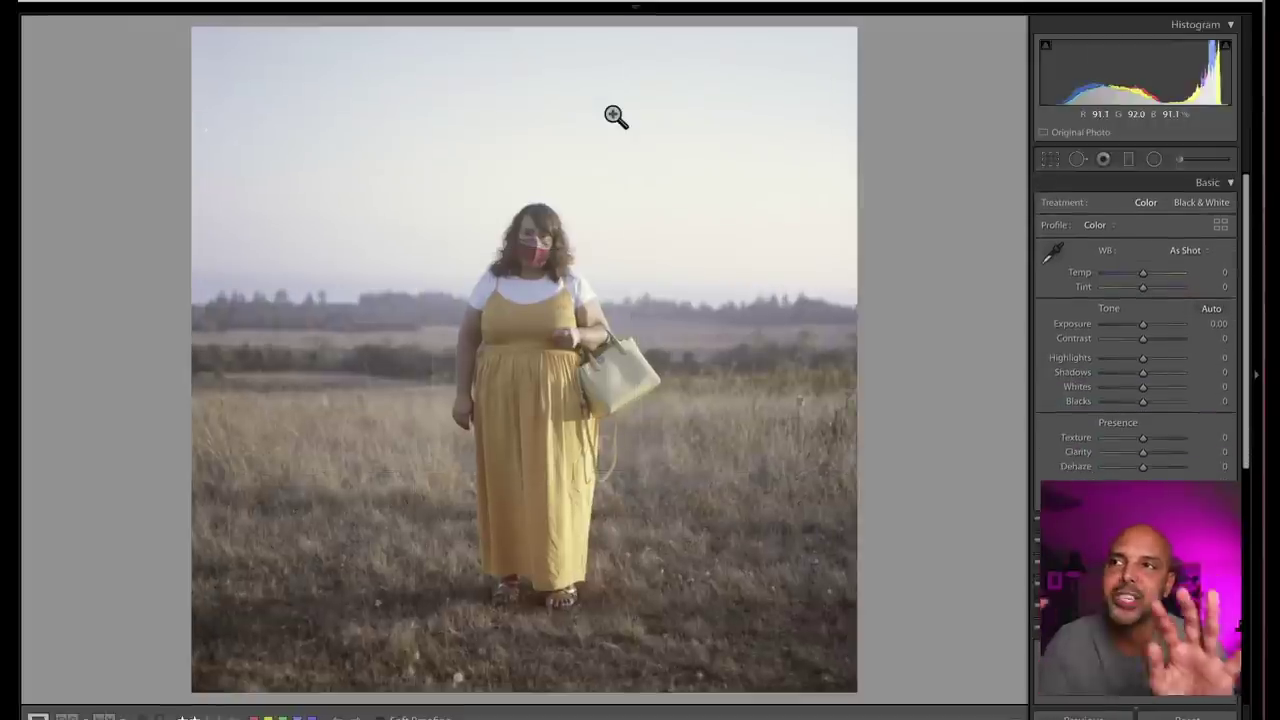
click(1052, 161)
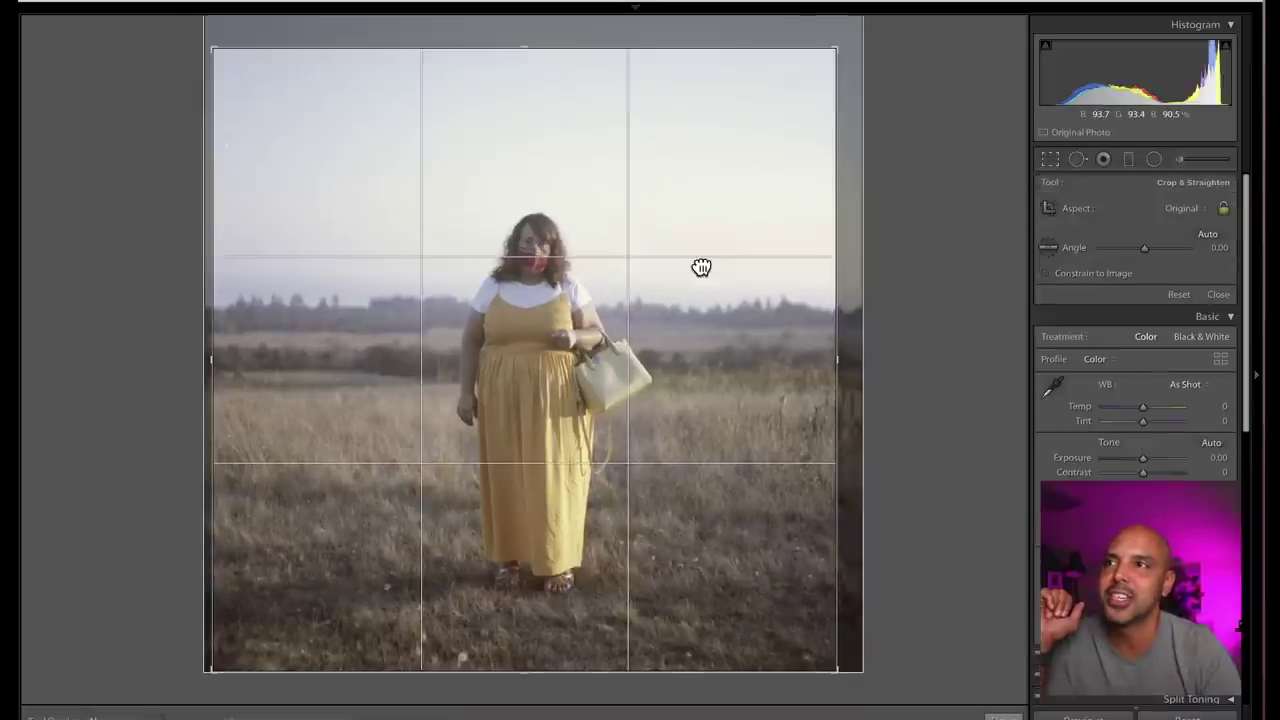
drag(701, 267, 692, 264)
key(Return)
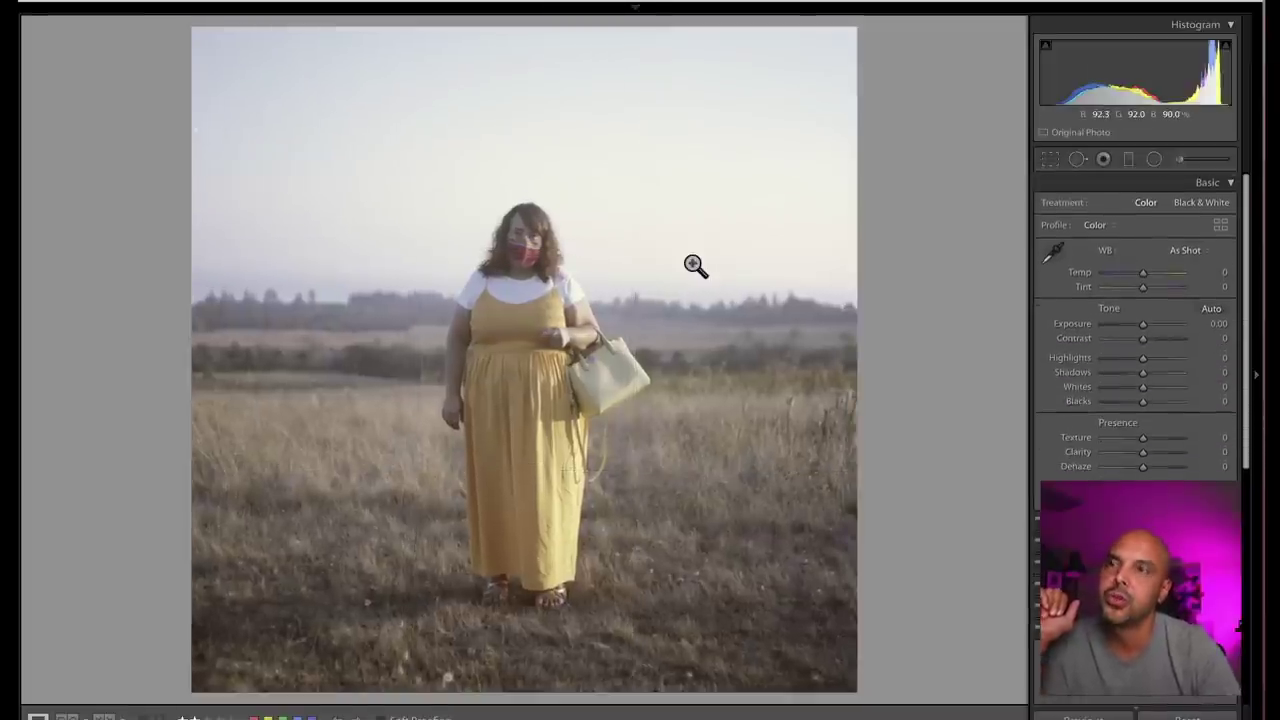
Tighten the yellow-dress photo's crop further, trimming more of the sky and both sides at the original aspect ratio
click(1052, 161)
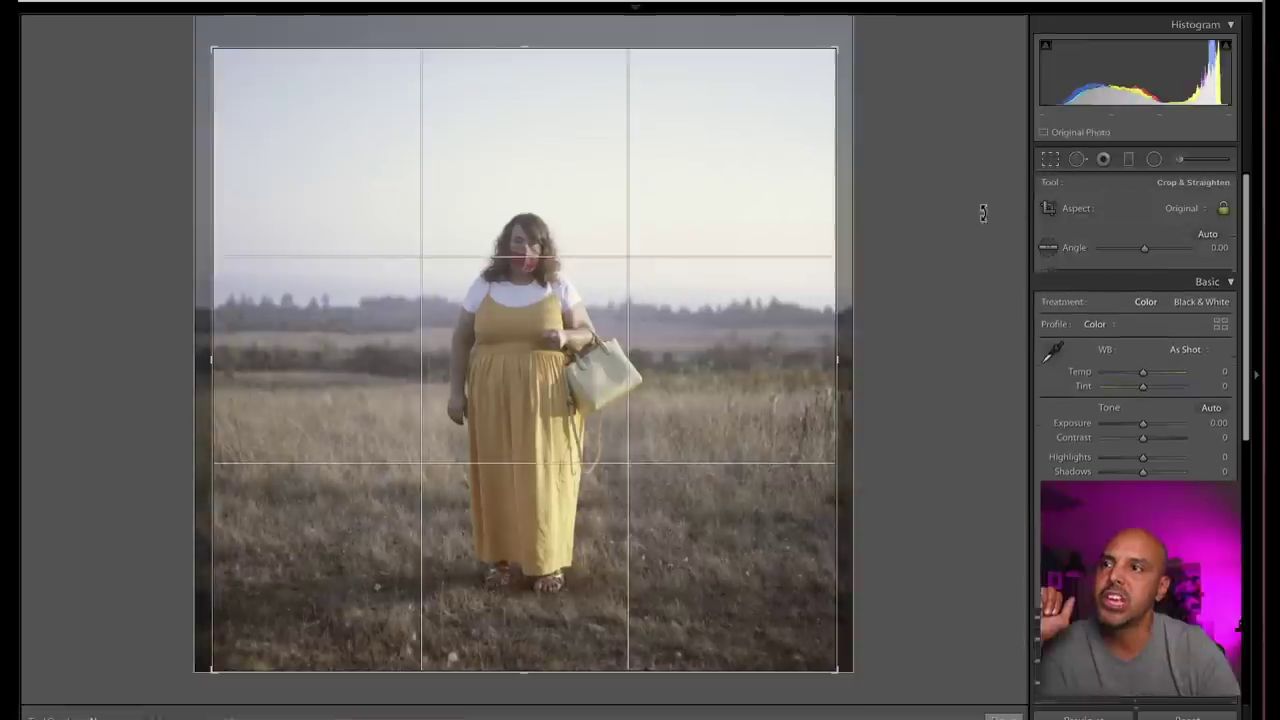
drag(520, 47, 520, 77)
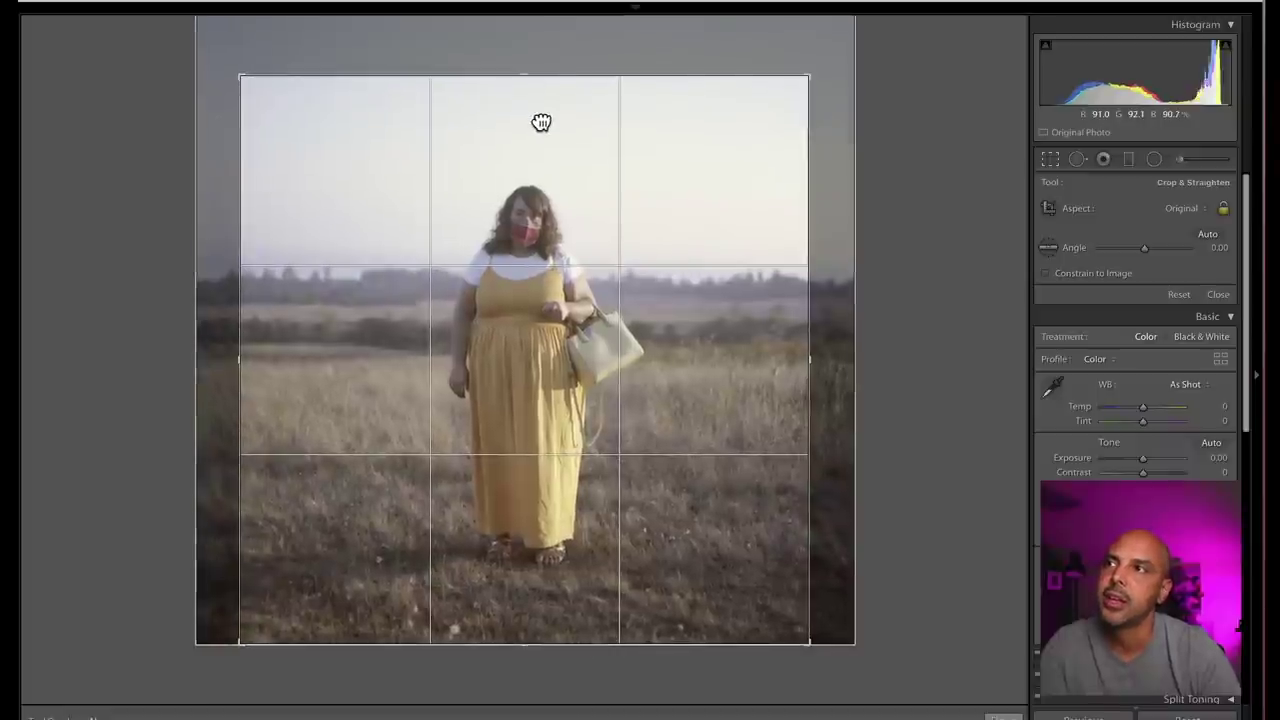
key(Return)
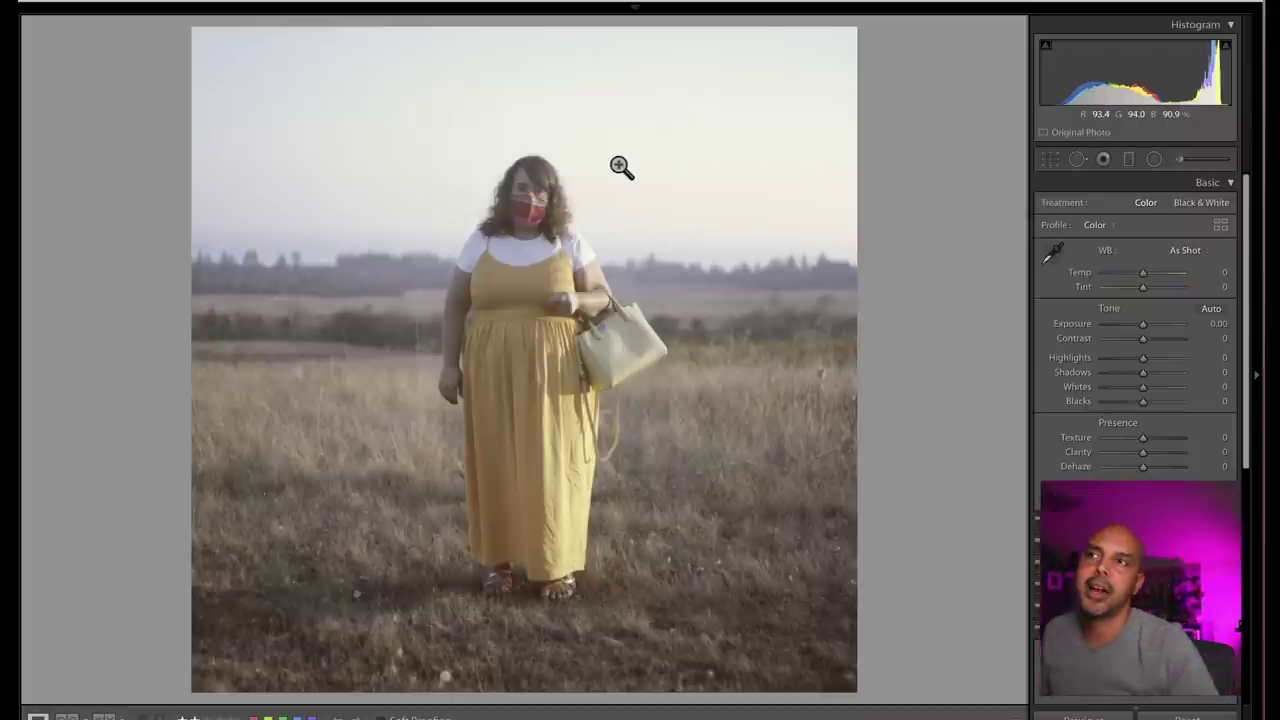
Go to the running boy photo, straighten it to 0.83, and crop it to a vertical frame around the boy, girl and doorway
key(Right)
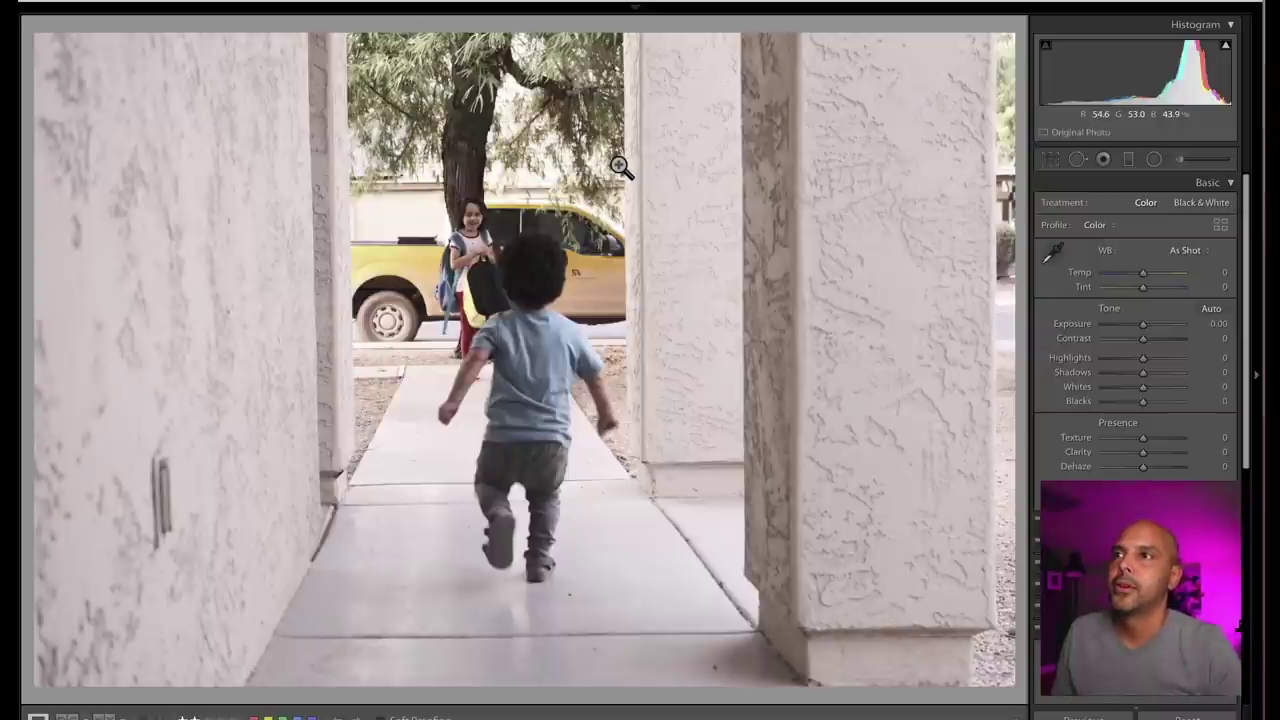
click(1050, 160)
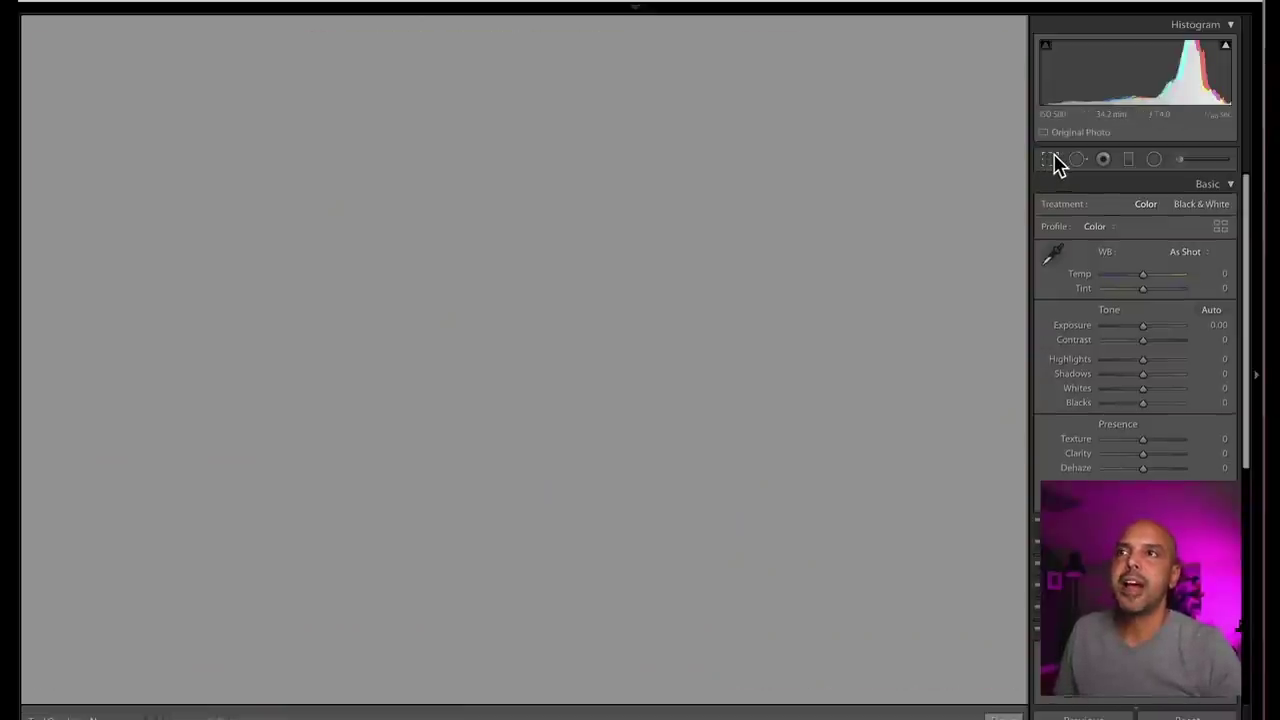
click(1190, 208)
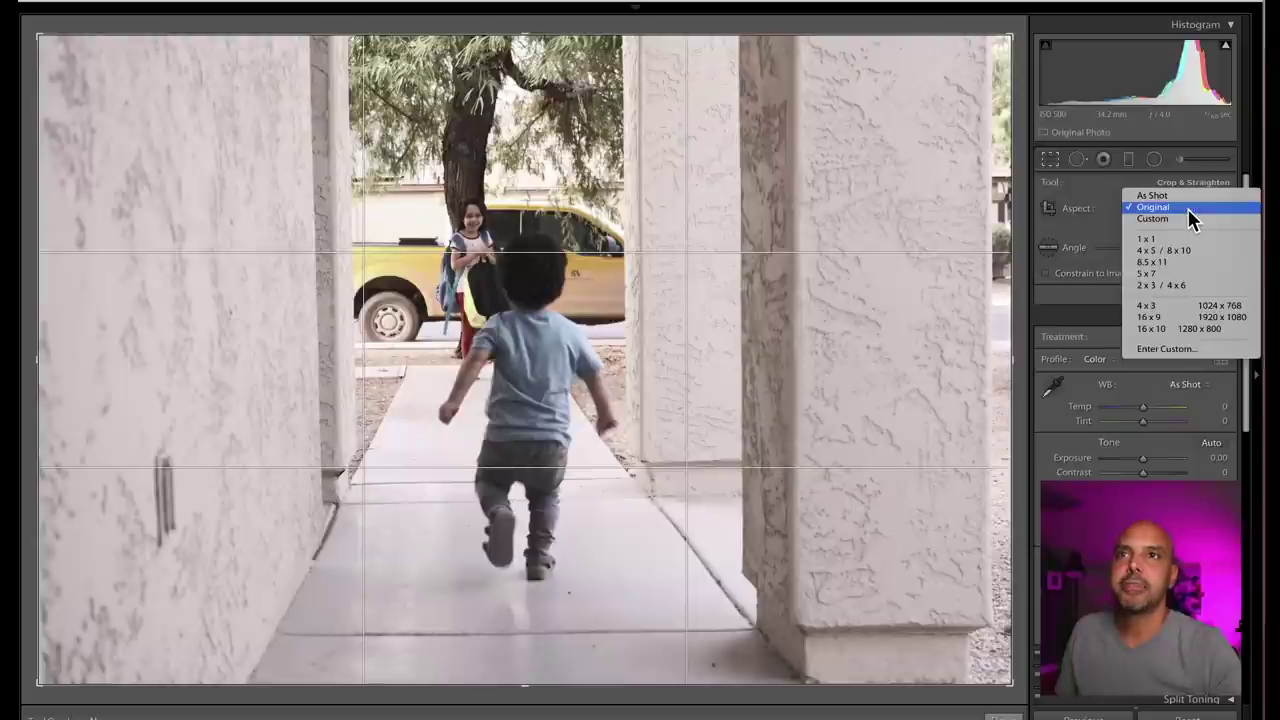
click(1163, 197)
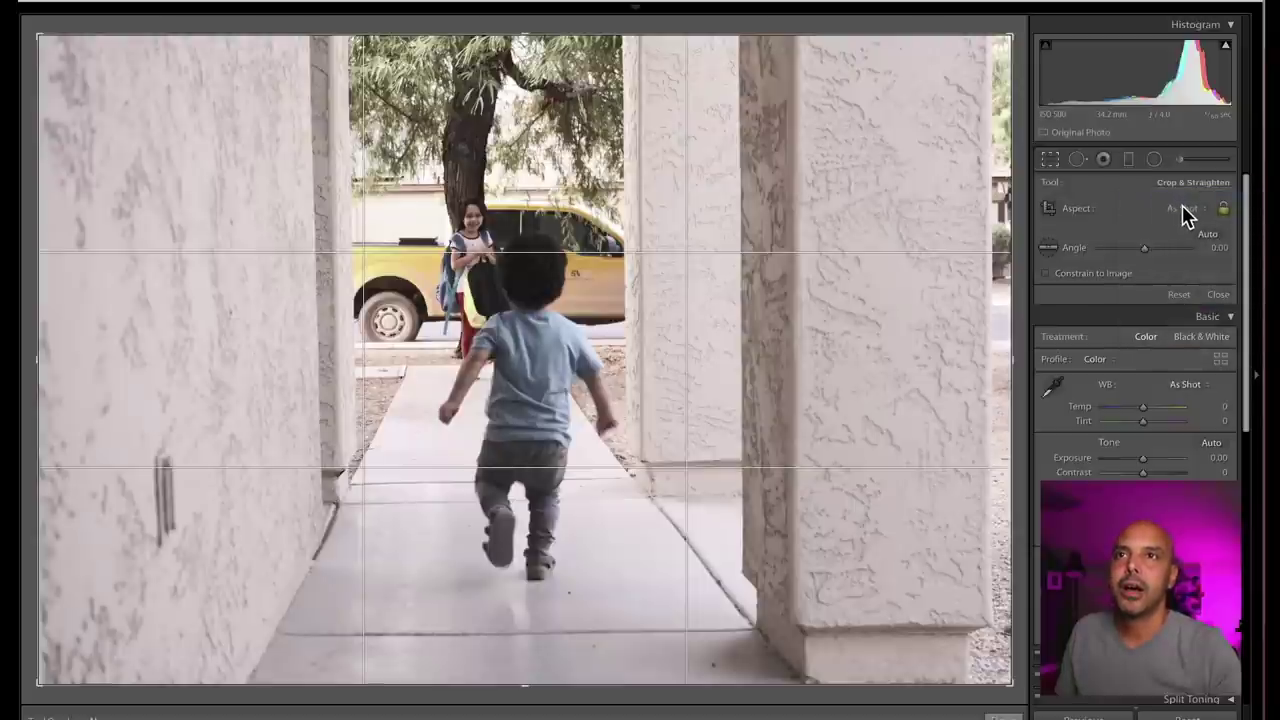
drag(1000, 71, 900, 35)
key(x)
drag(640, 300, 422, 325)
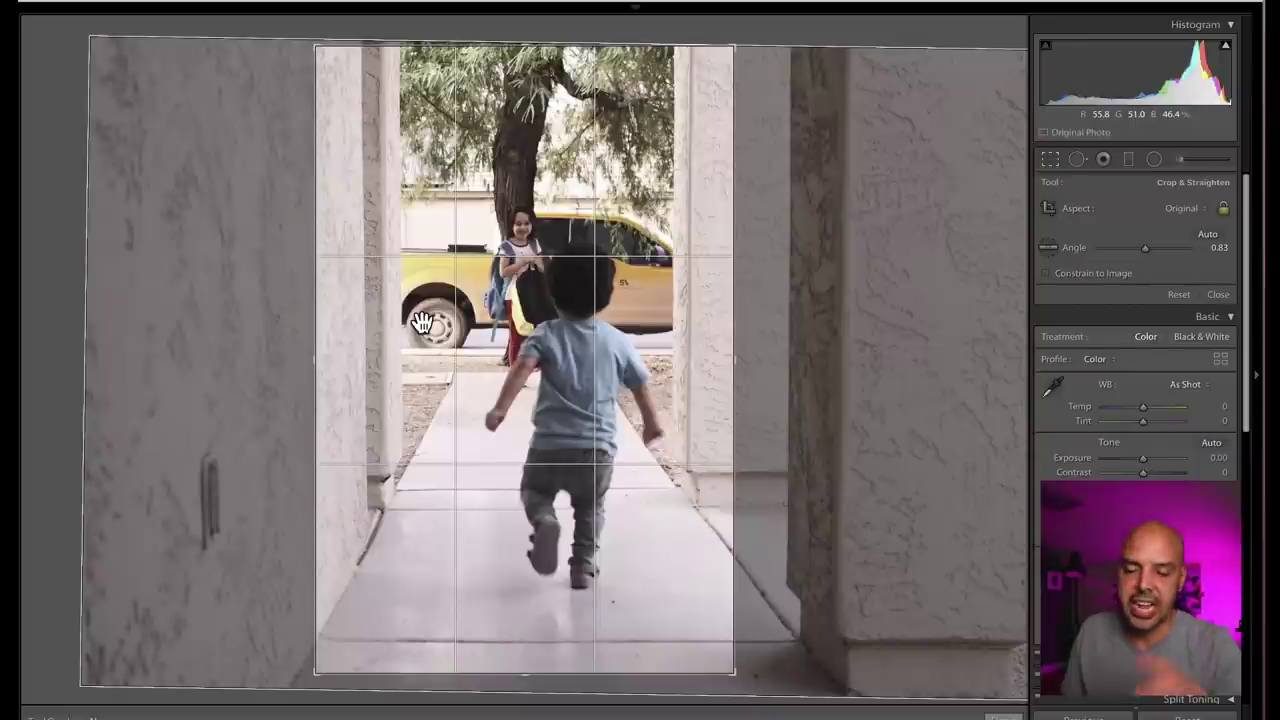
key(Return)
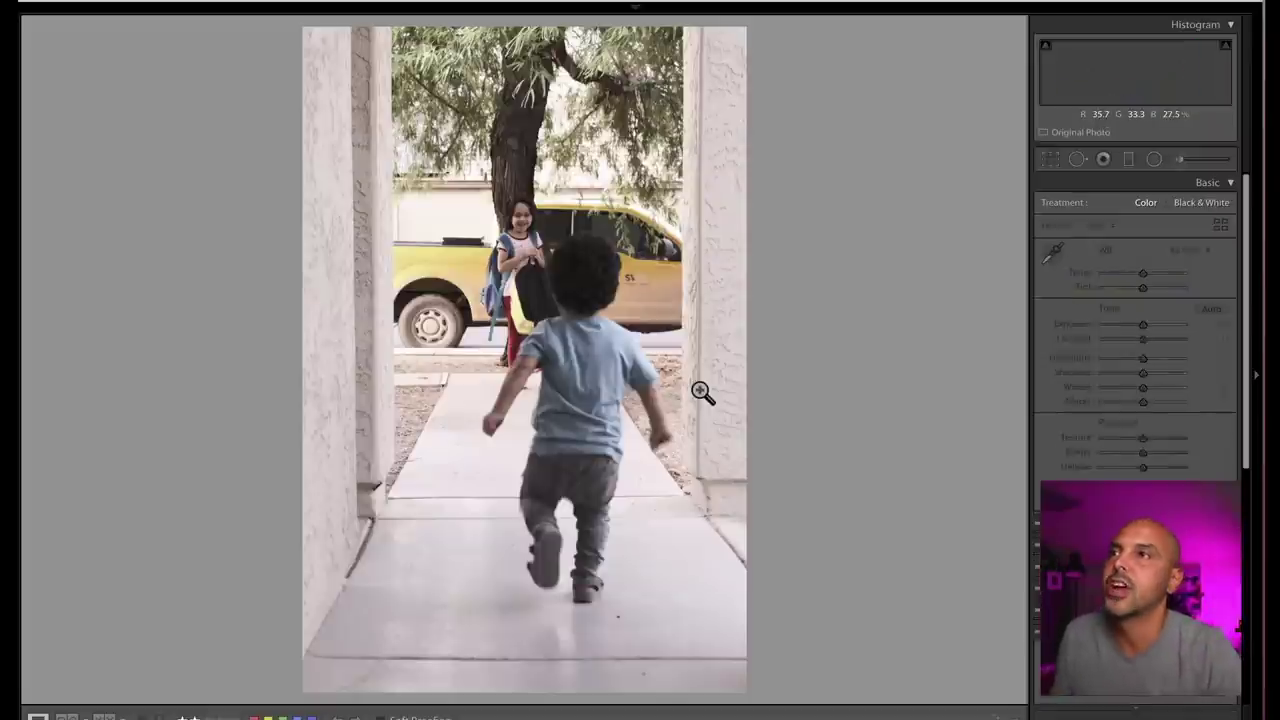
View the pier fisherman, go on to the black-and-white mirrored building photo, and crop it slightly tighter at the original aspect ratio
key(Right)
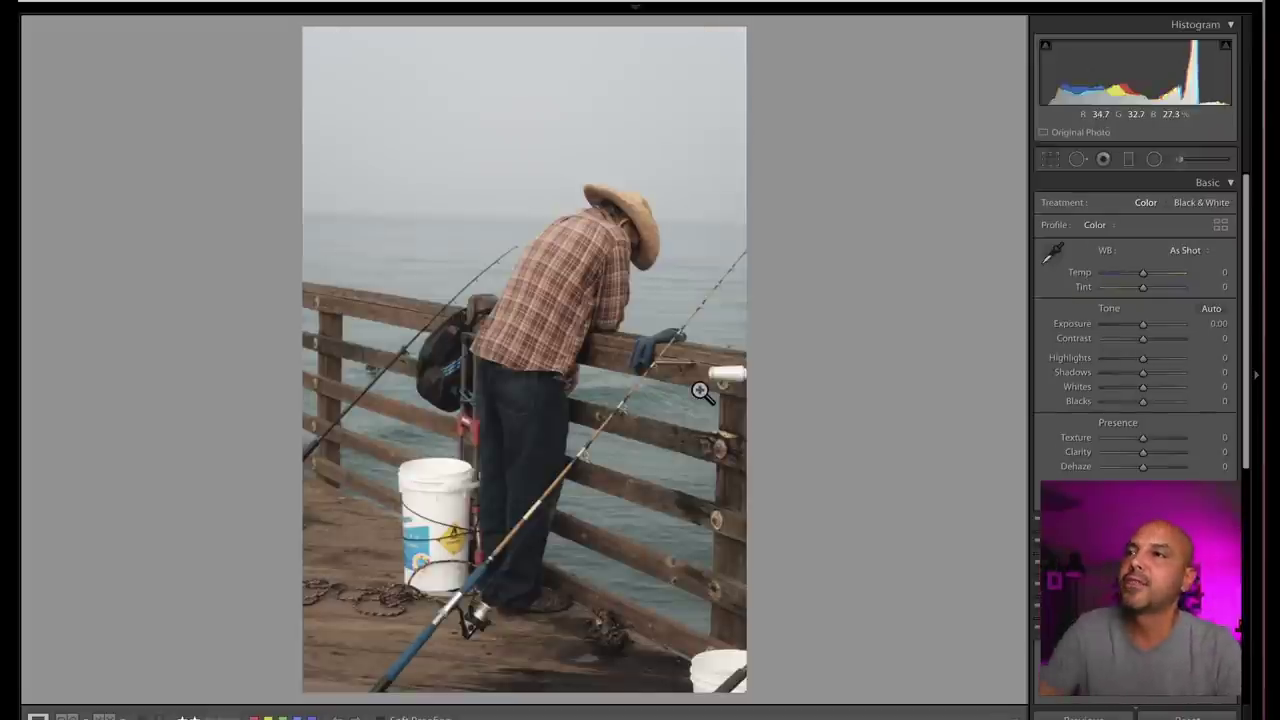
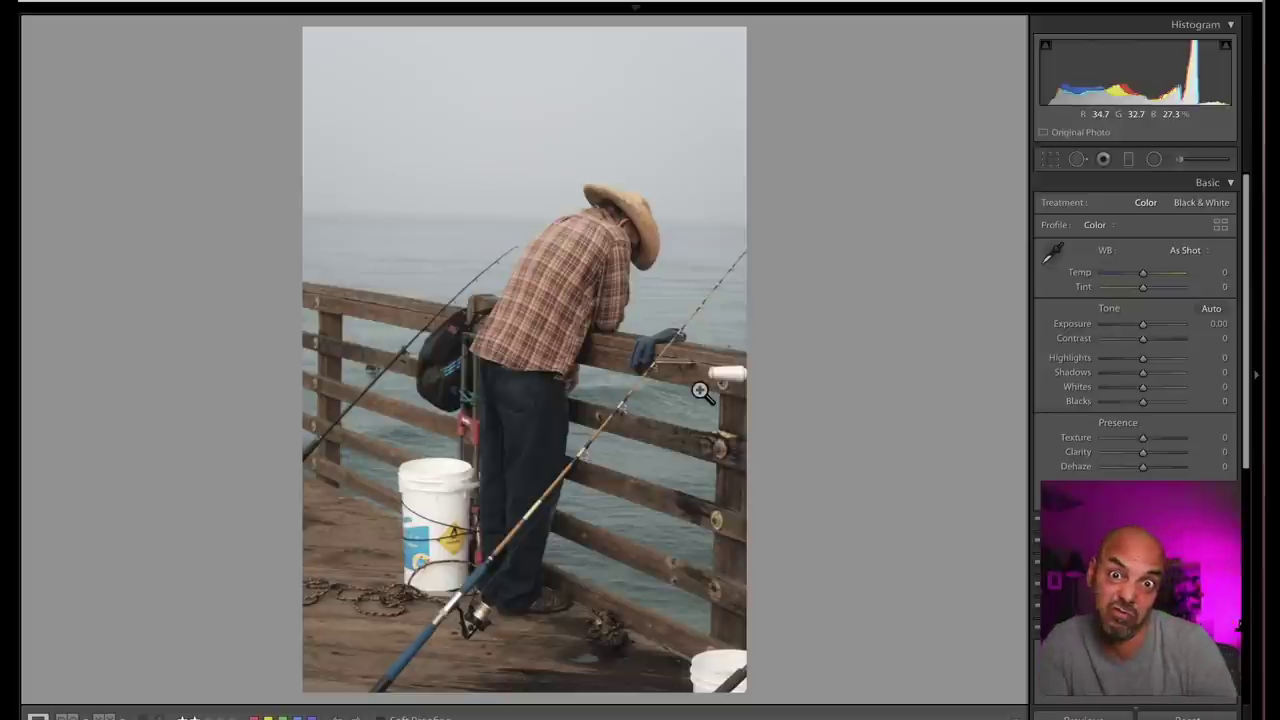
key(Right)
key(Right)
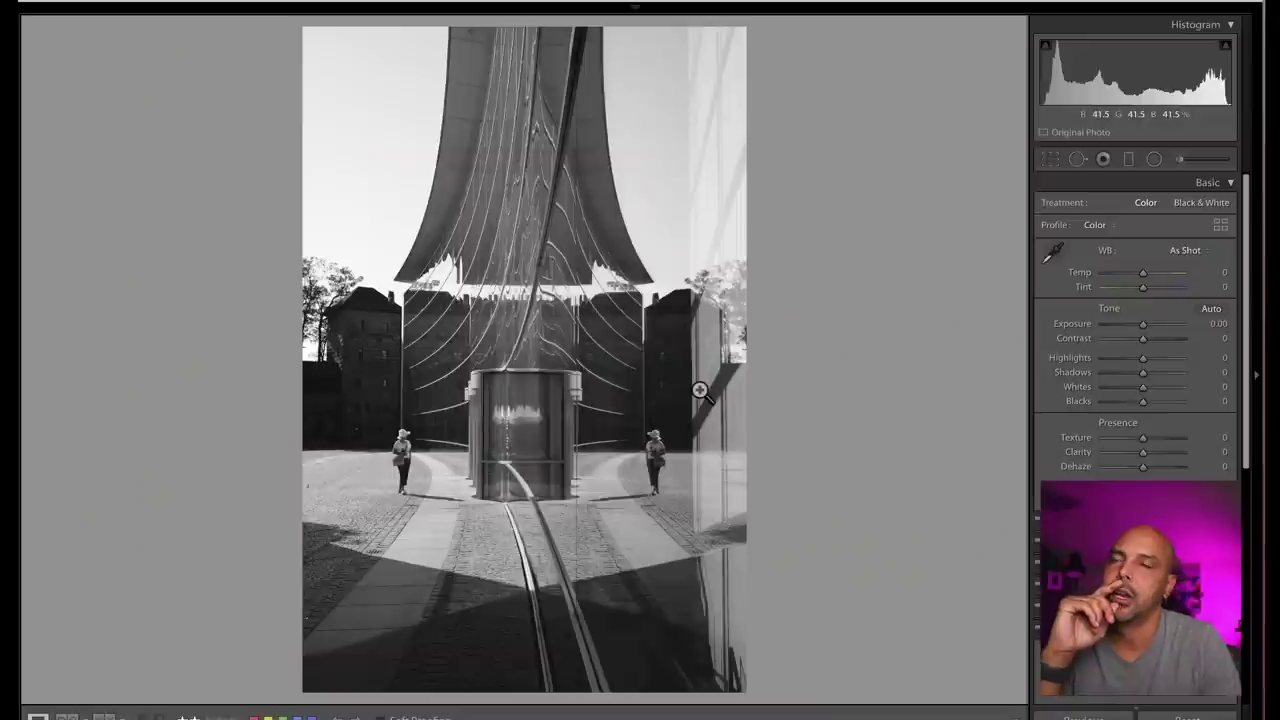
click(1047, 160)
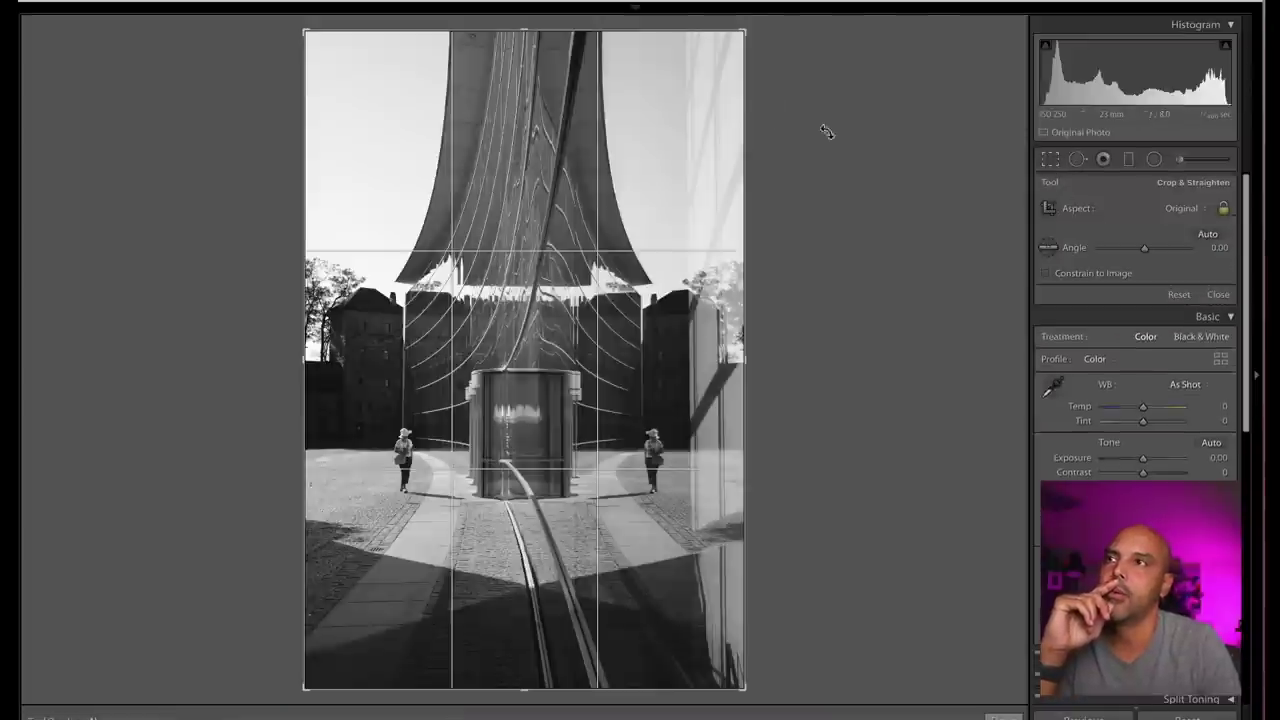
drag(744, 30, 720, 29)
drag(557, 131, 583, 153)
key(Return)
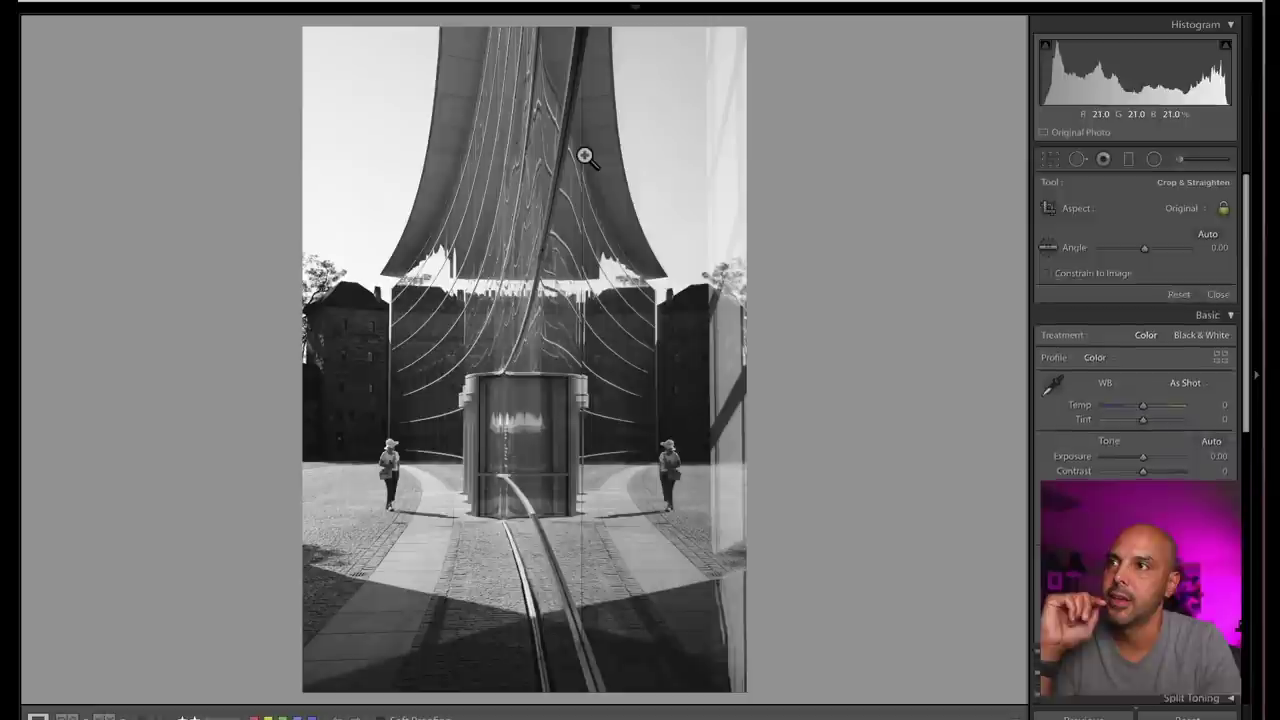
Set Clarity to +87 on the mirrored building photo and shift its crop to show more building top and less foreground
drag(1132, 458, 1178, 458)
click(1051, 162)
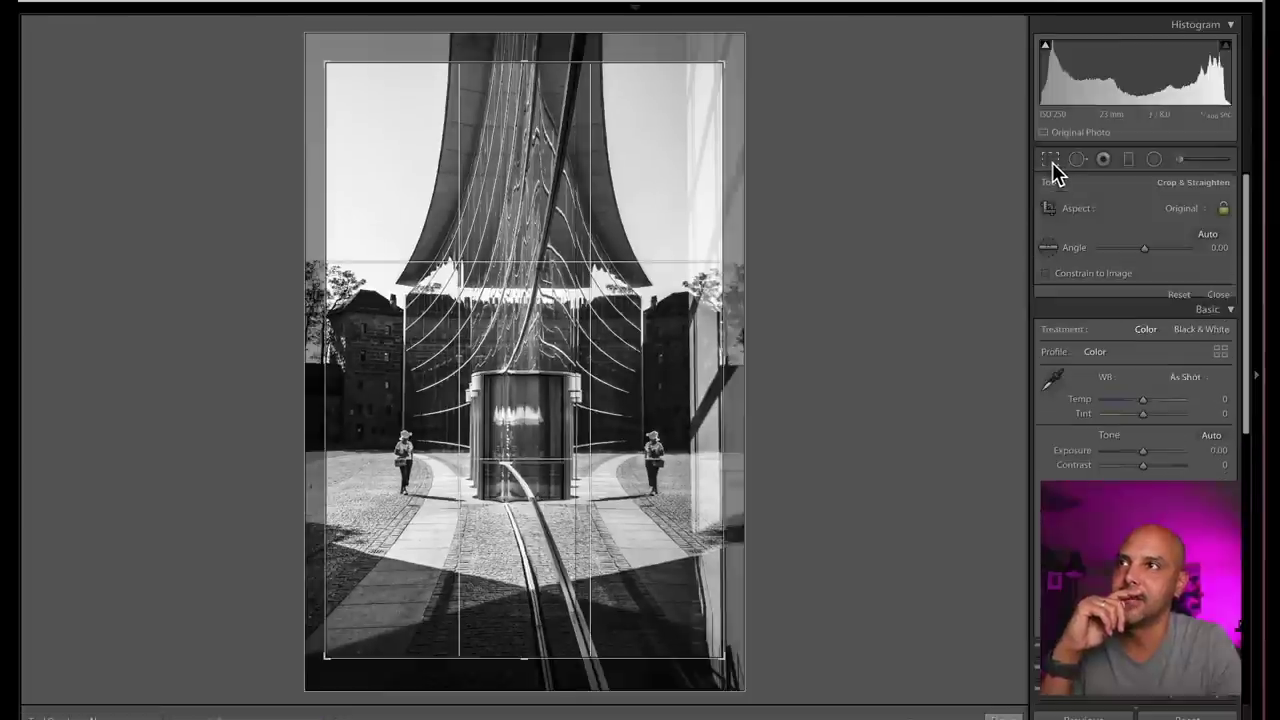
drag(649, 194, 649, 208)
key(Return)
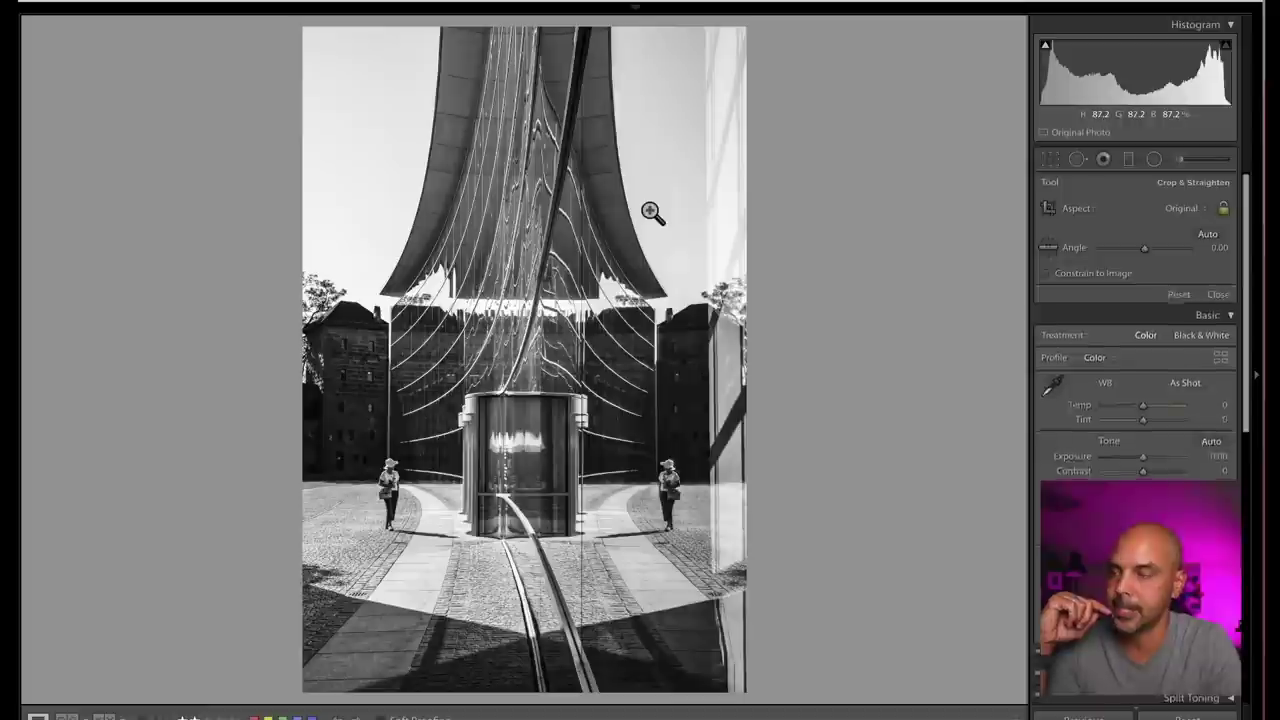
Recrop the mirrored building photo to a horizontal frame around the central booth and the two mirrored figures
click(1048, 160)
drag(720, 60, 843, 121)
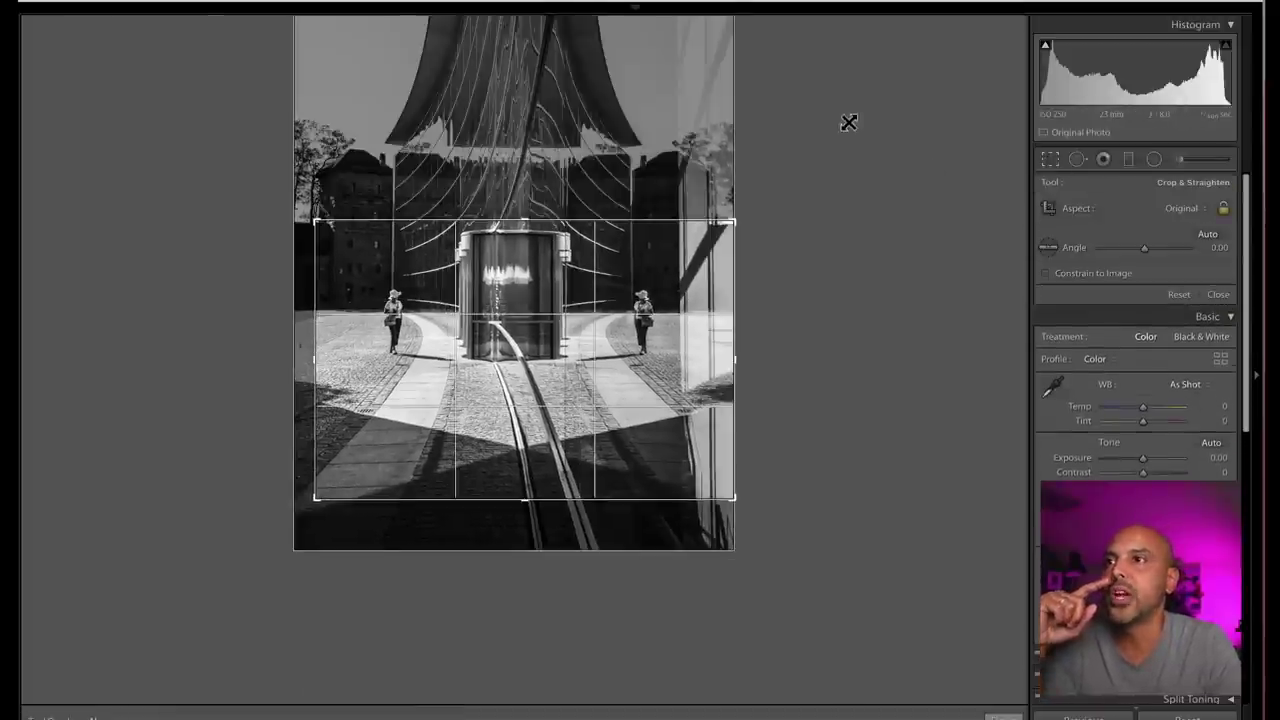
drag(586, 289, 625, 352)
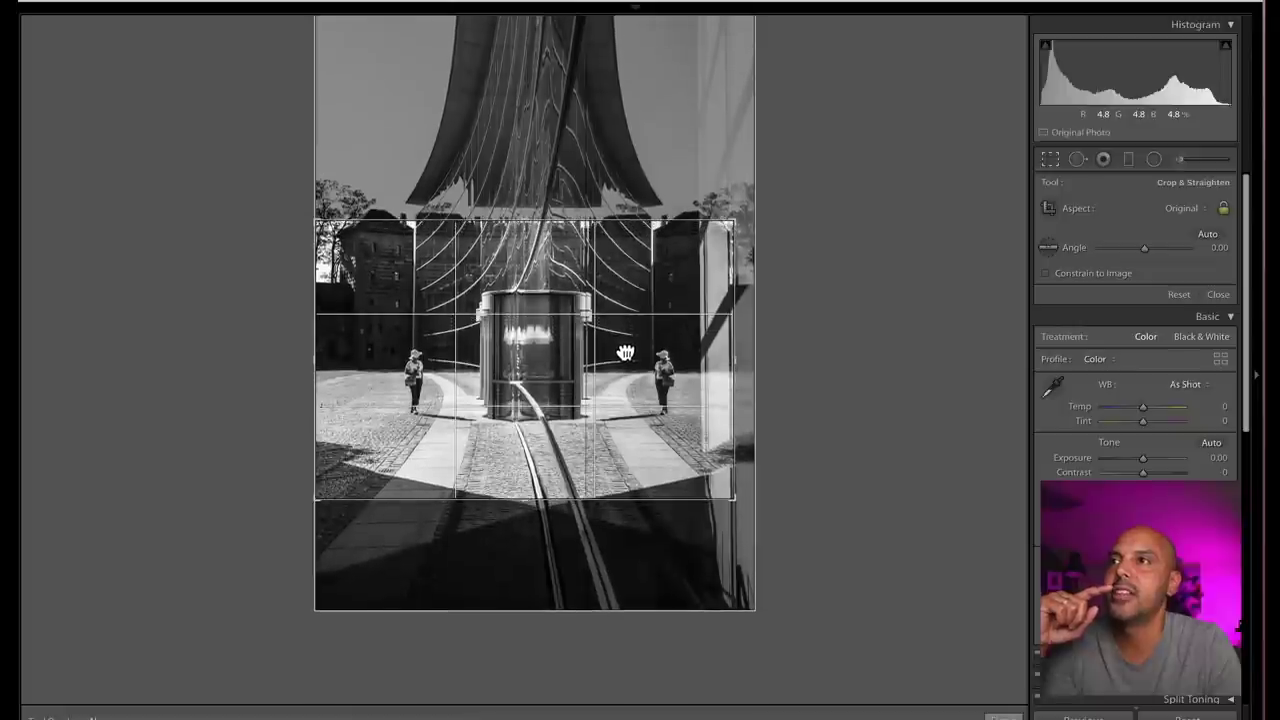
key(Return)
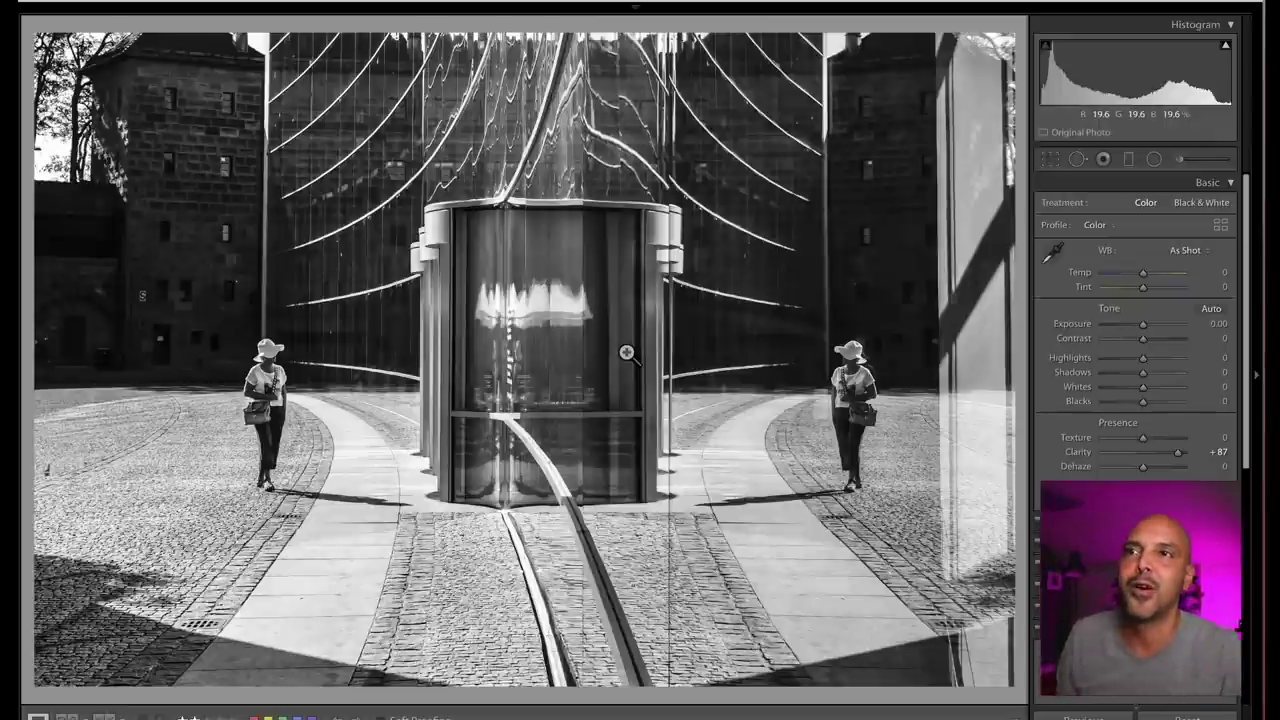
View the skateboarder photo, go on to the masked man browsing records, and crop out part of its dark left side
key(Right)
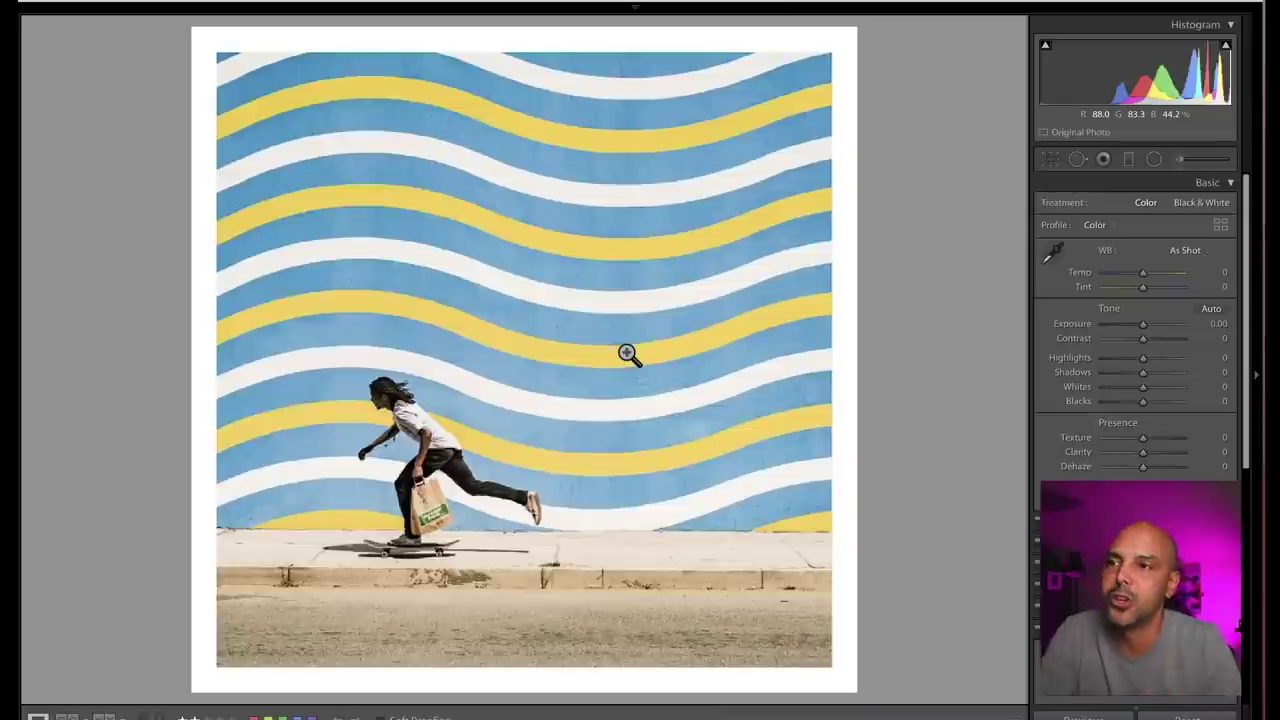
key(Right)
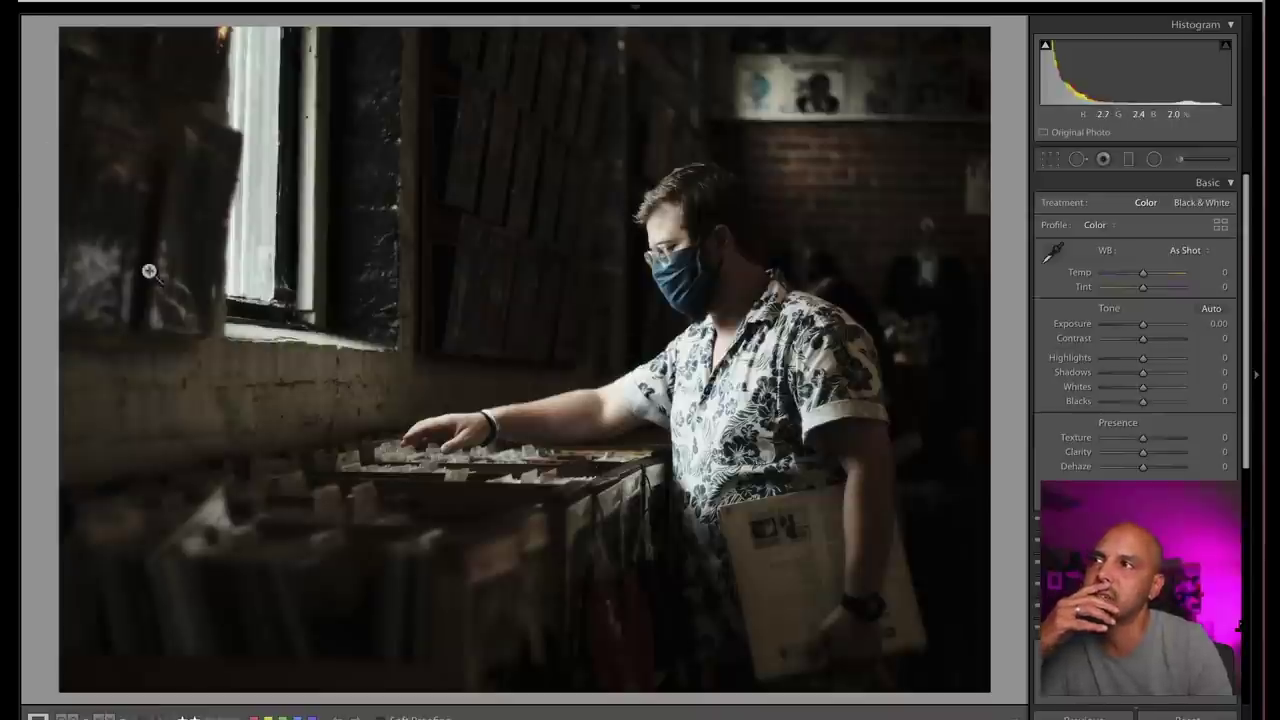
click(1047, 161)
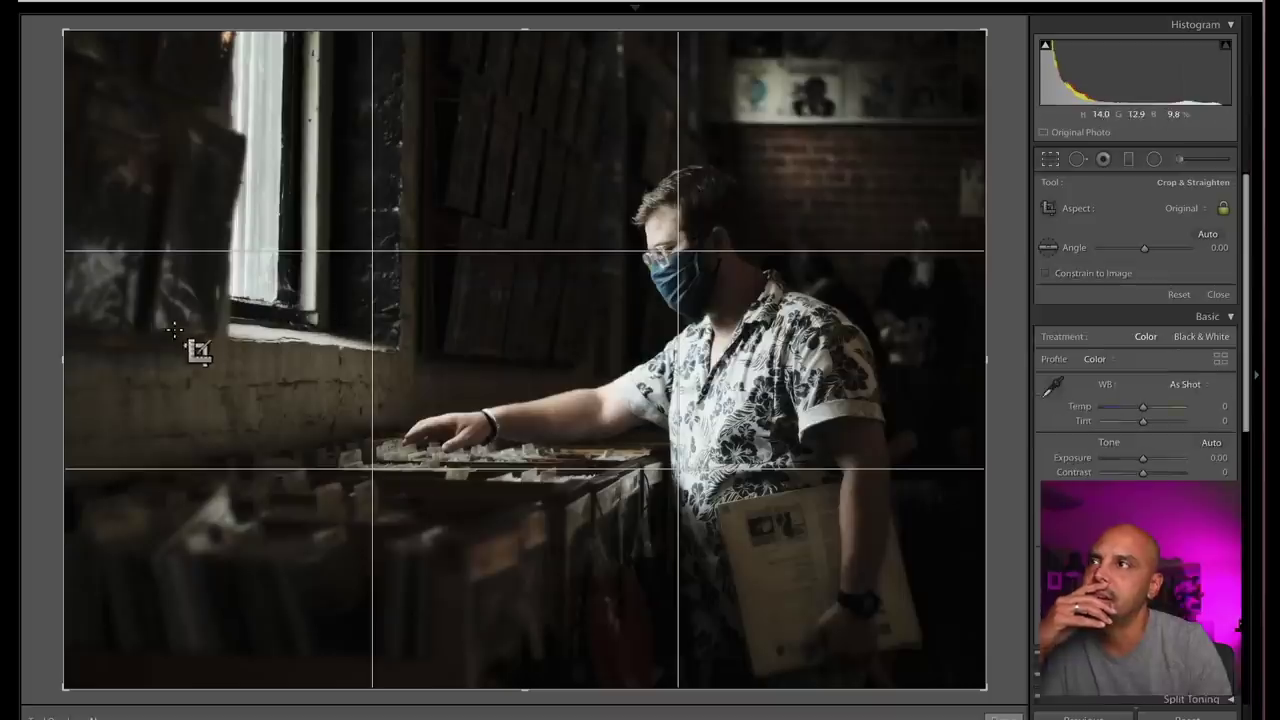
drag(62, 368, 117, 369)
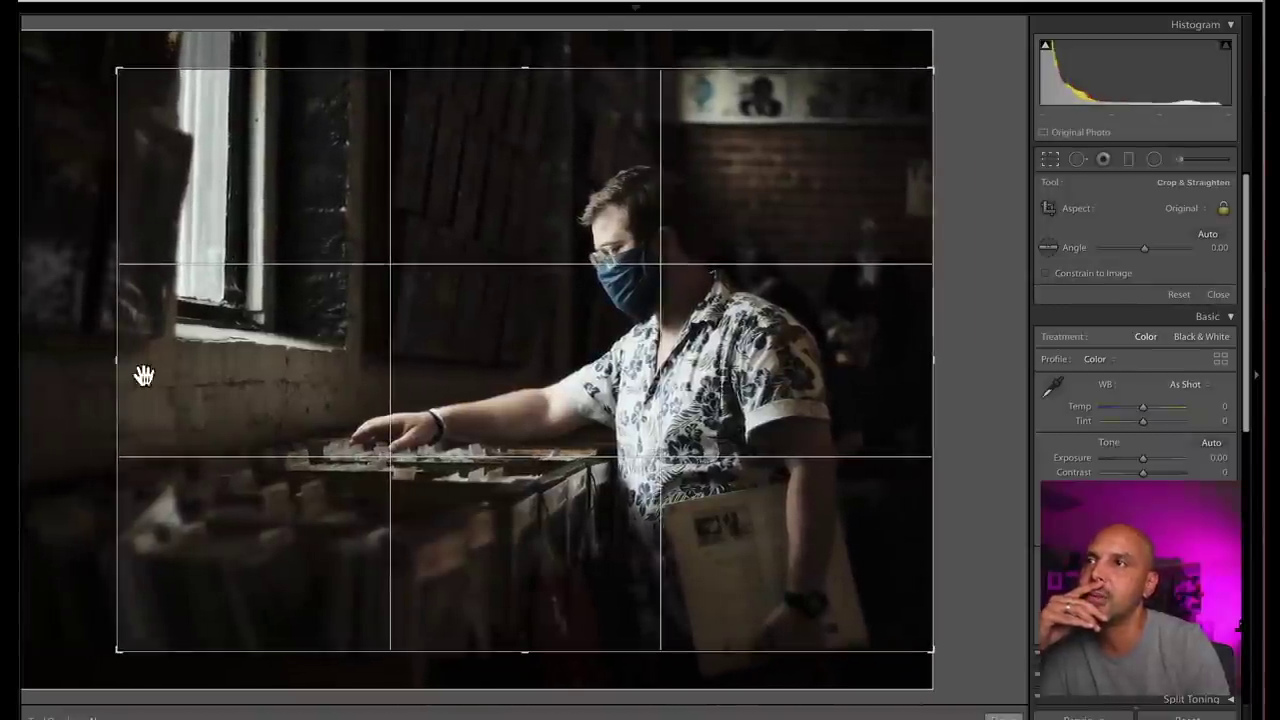
key(Return)
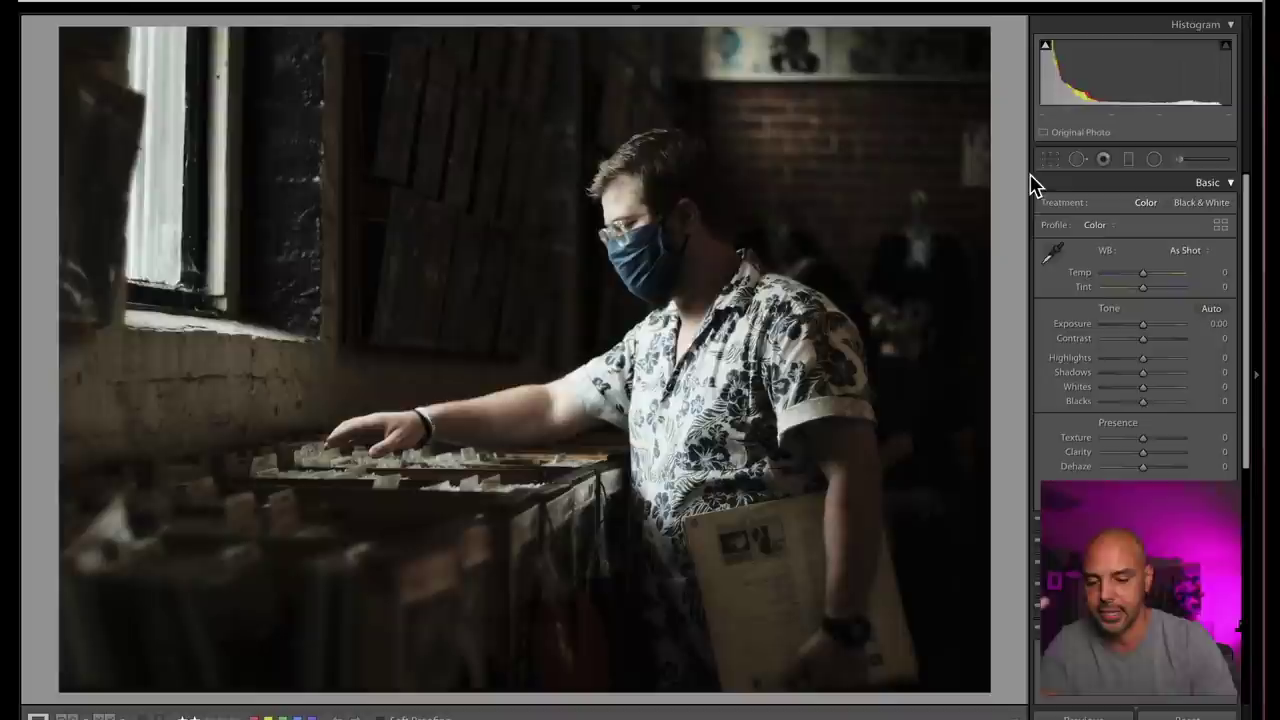
Compare the close-up portrait of the curly-haired man with the portrait of the woman beside the ivy-covered post
key(Right)
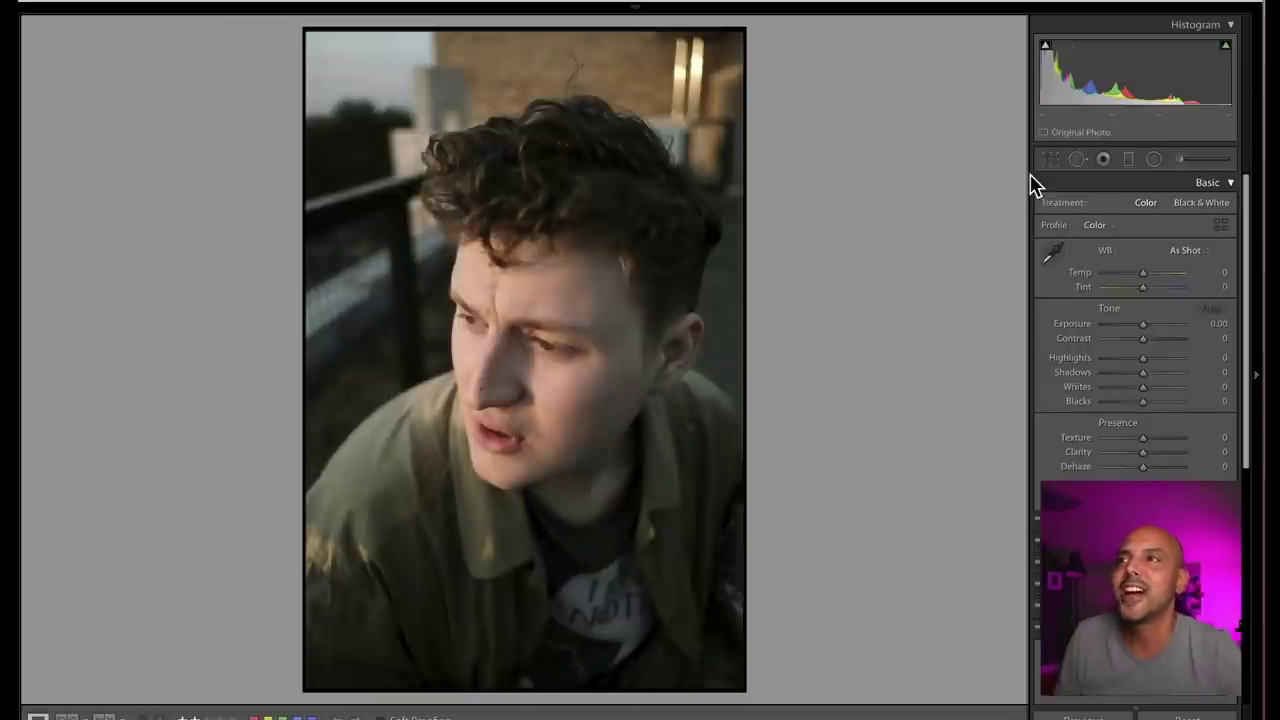
key(Right)
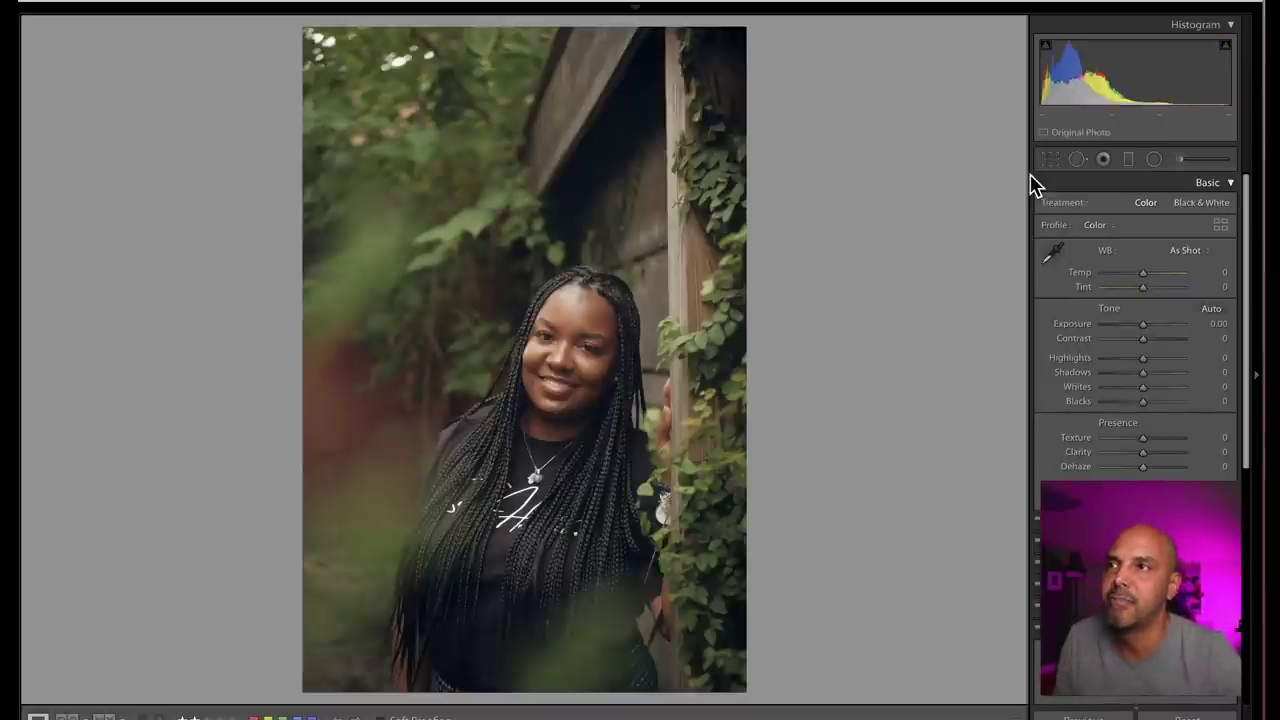
key(Left)
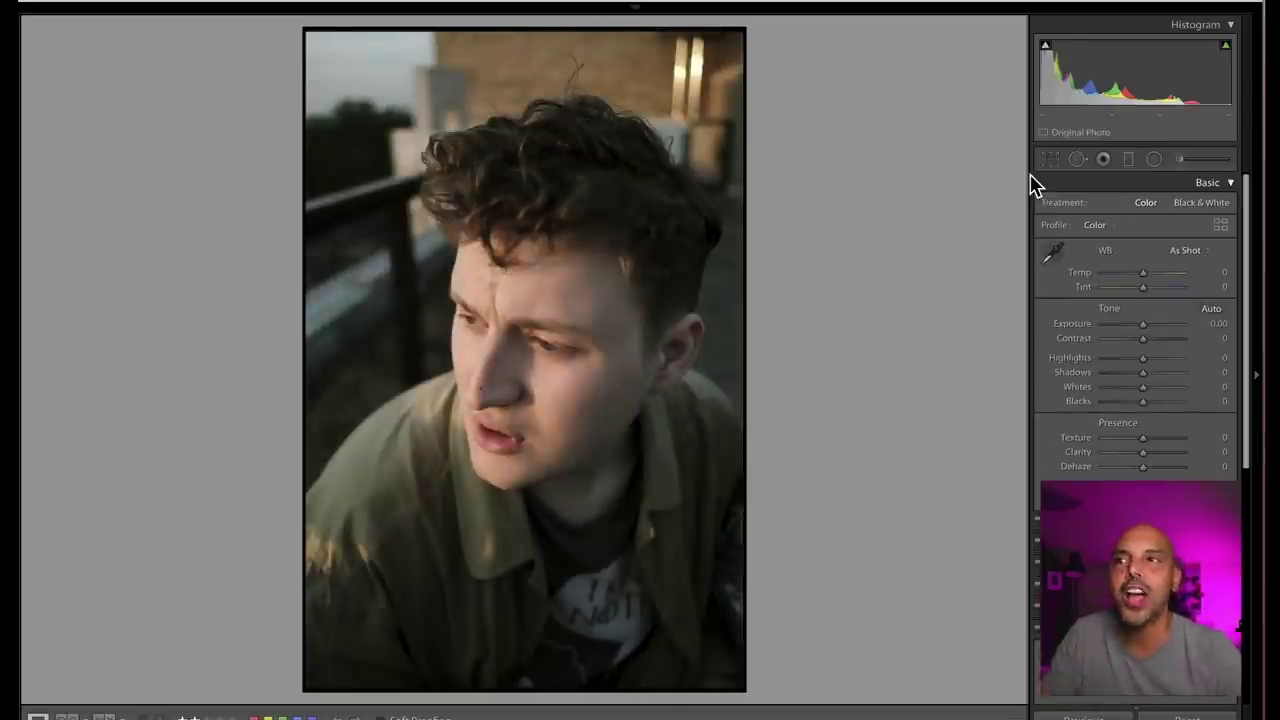
key(Right)
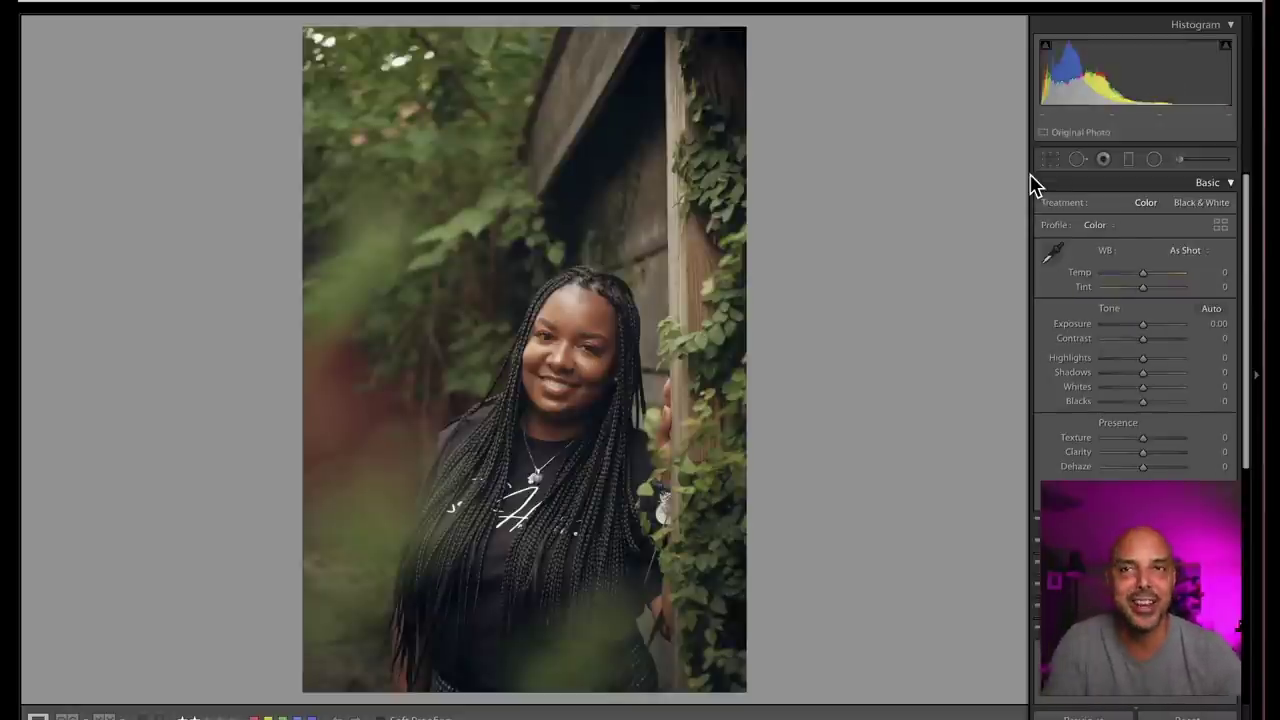
key(Left)
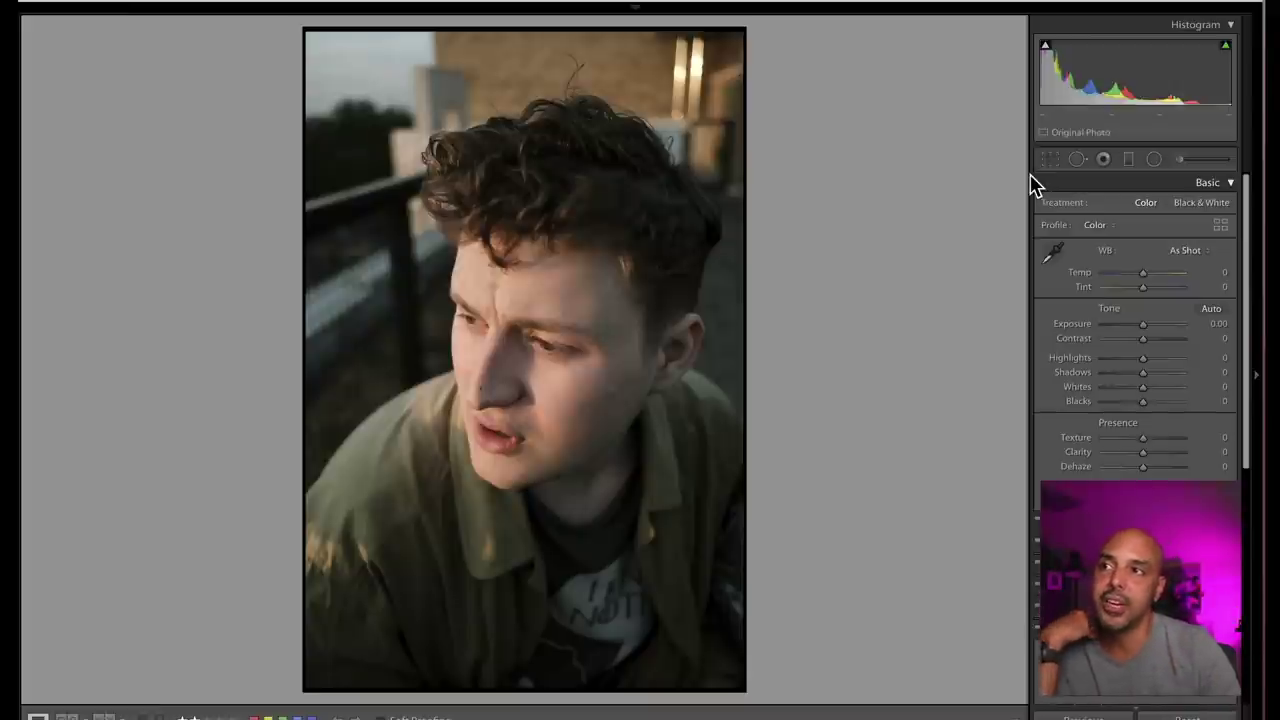
Go on to the portrait of the woman beside the ivy-covered post and crop it tighter around her
key(Right)
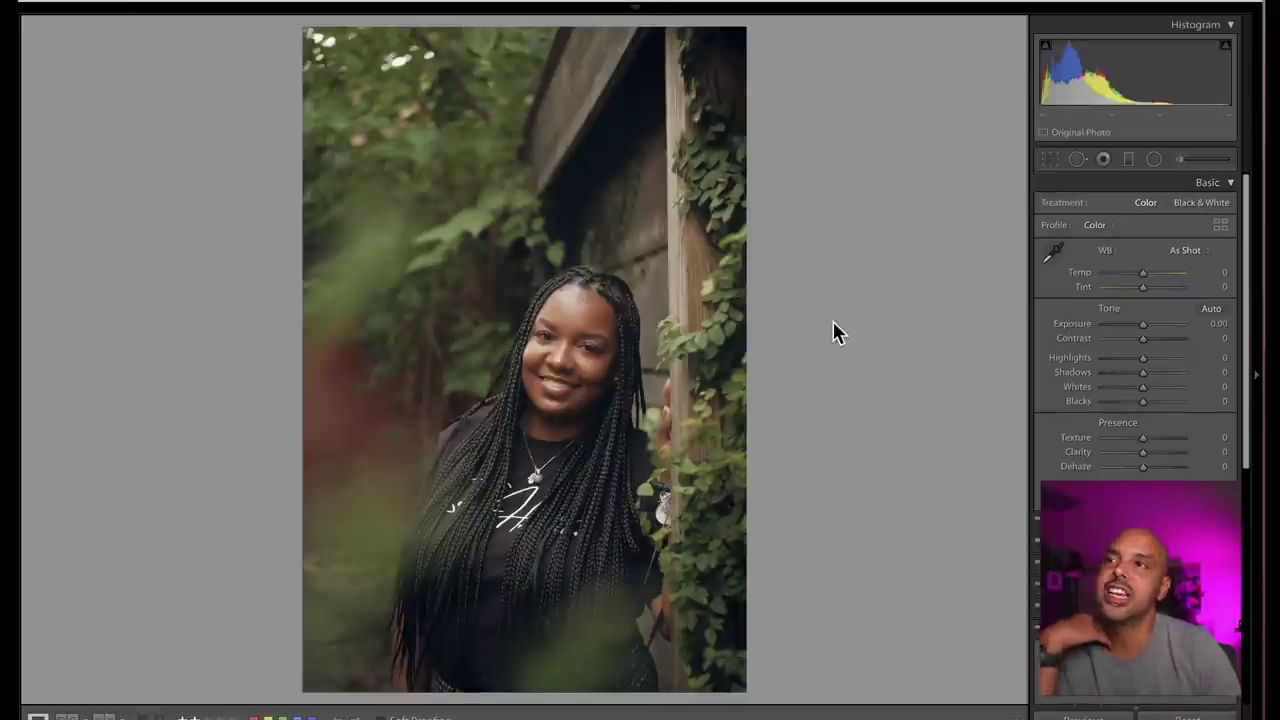
click(1050, 159)
drag(666, 31, 681, 91)
drag(629, 143, 614, 137)
key(Return)
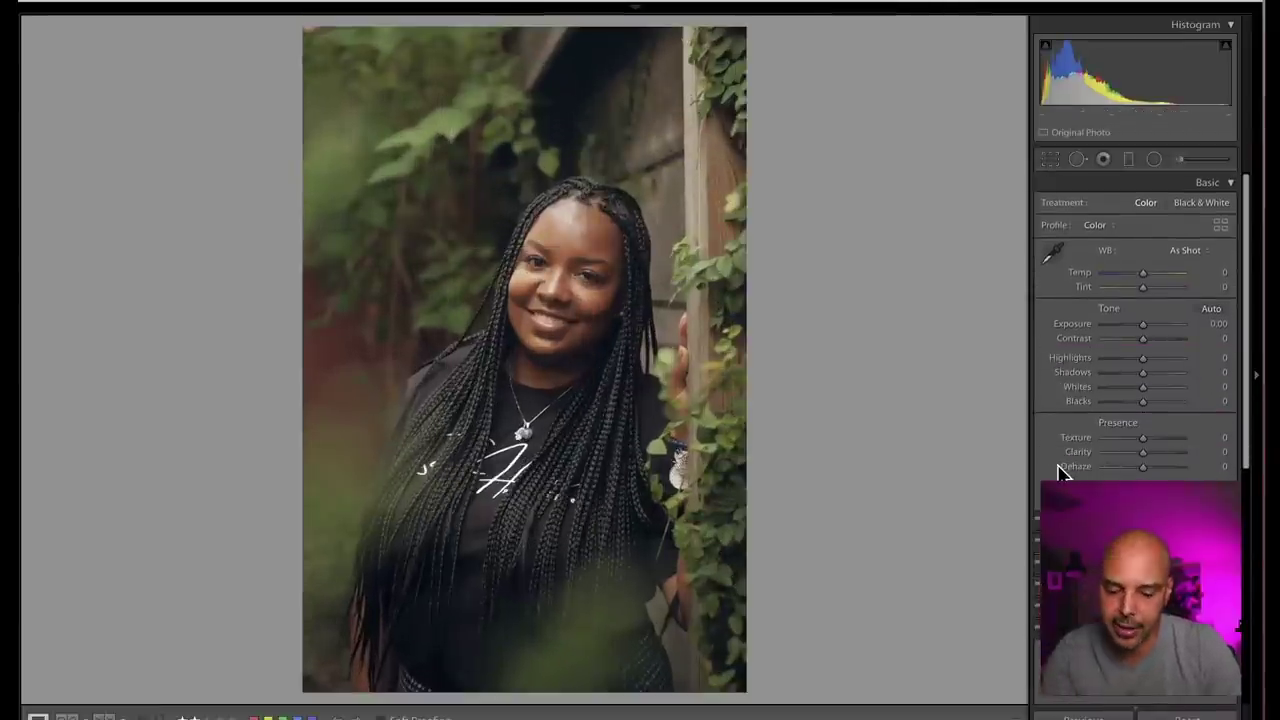
Go on to the blue Seiko watch photo and crop it slightly tighter, trimming the dark area beside the crown
key(Right)
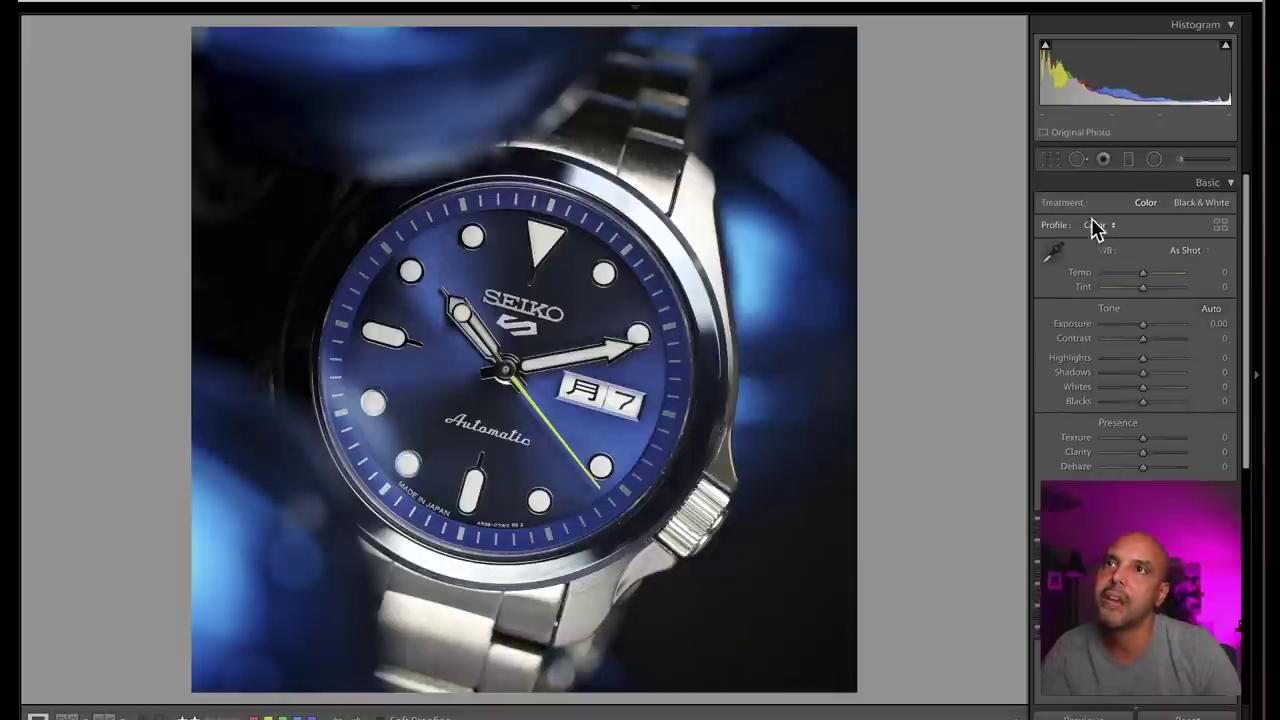
click(1051, 162)
drag(852, 261, 831, 258)
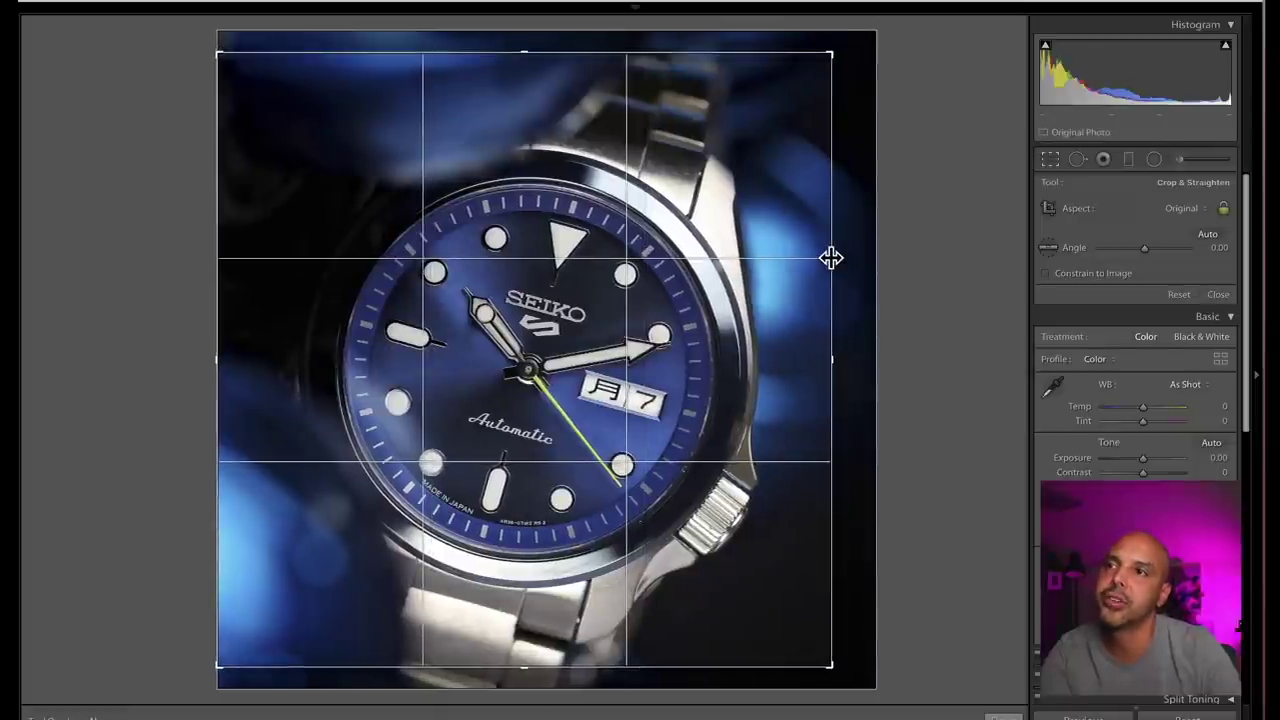
key(Return)
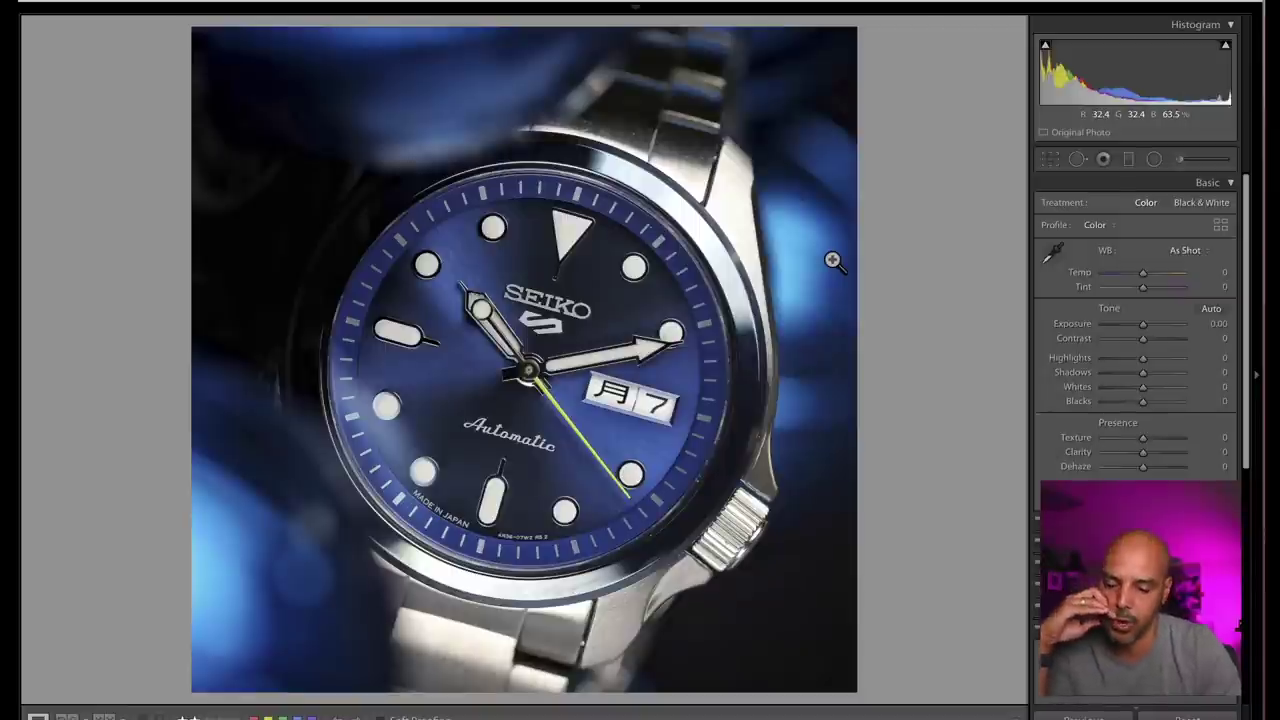
Go on to the misty hillside landscape and trim a narrow strip off its right side, keeping the winding road and houses
key(Right)
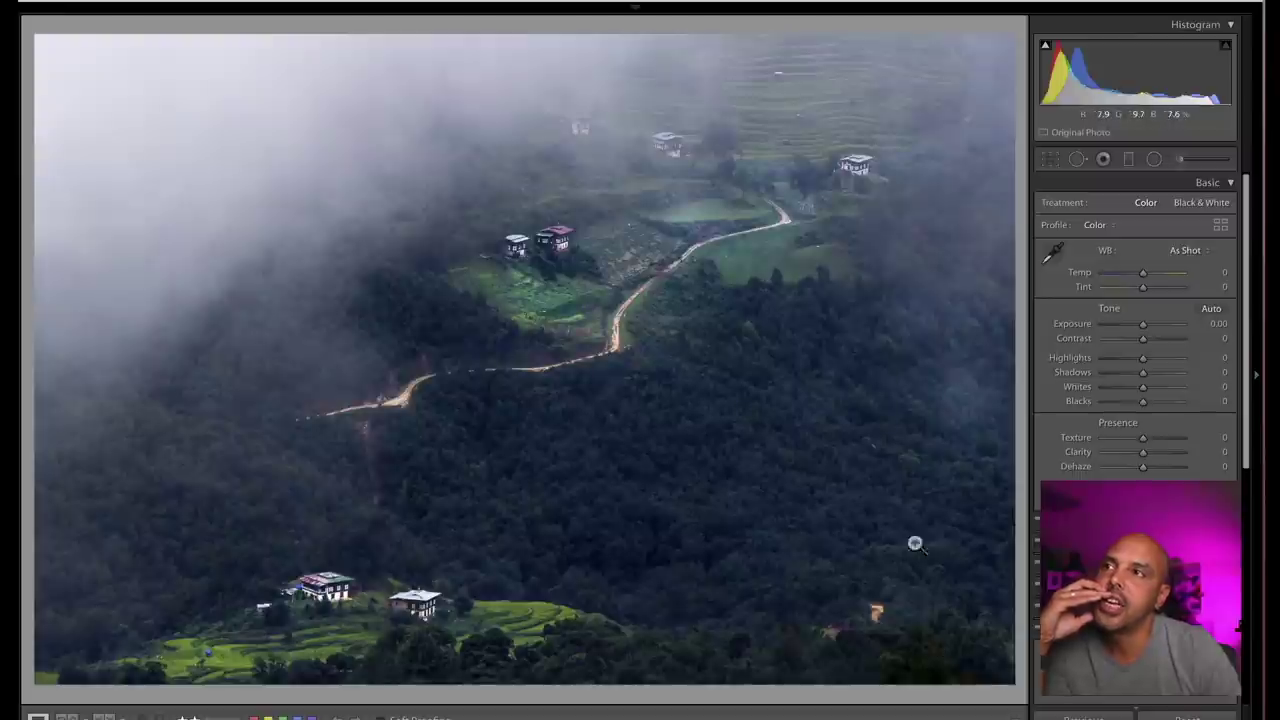
click(1050, 160)
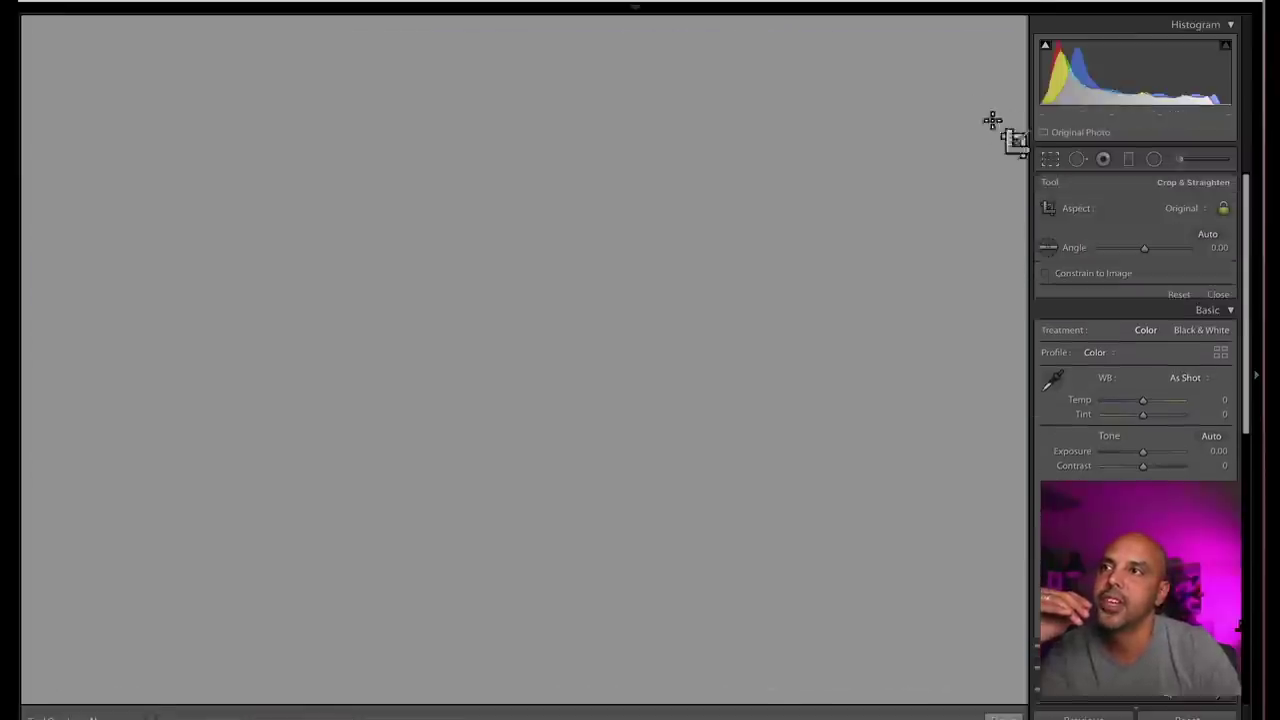
drag(1009, 41, 971, 28)
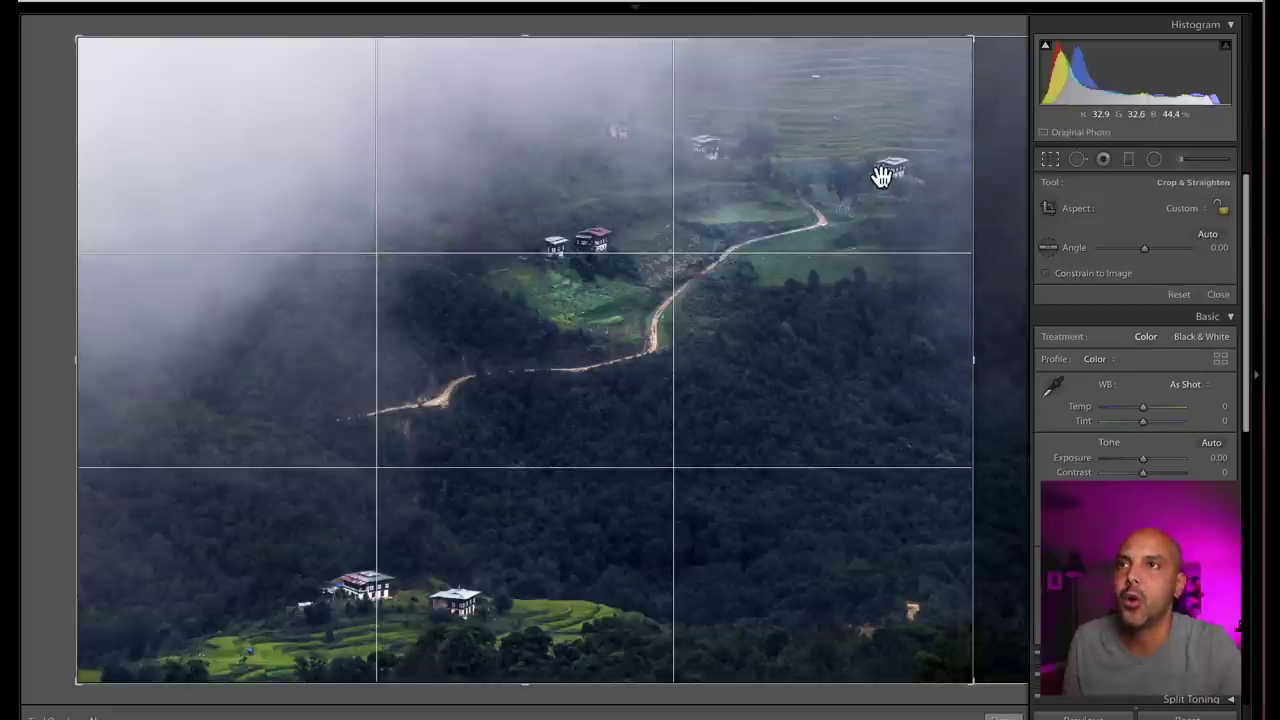
drag(969, 180, 981, 183)
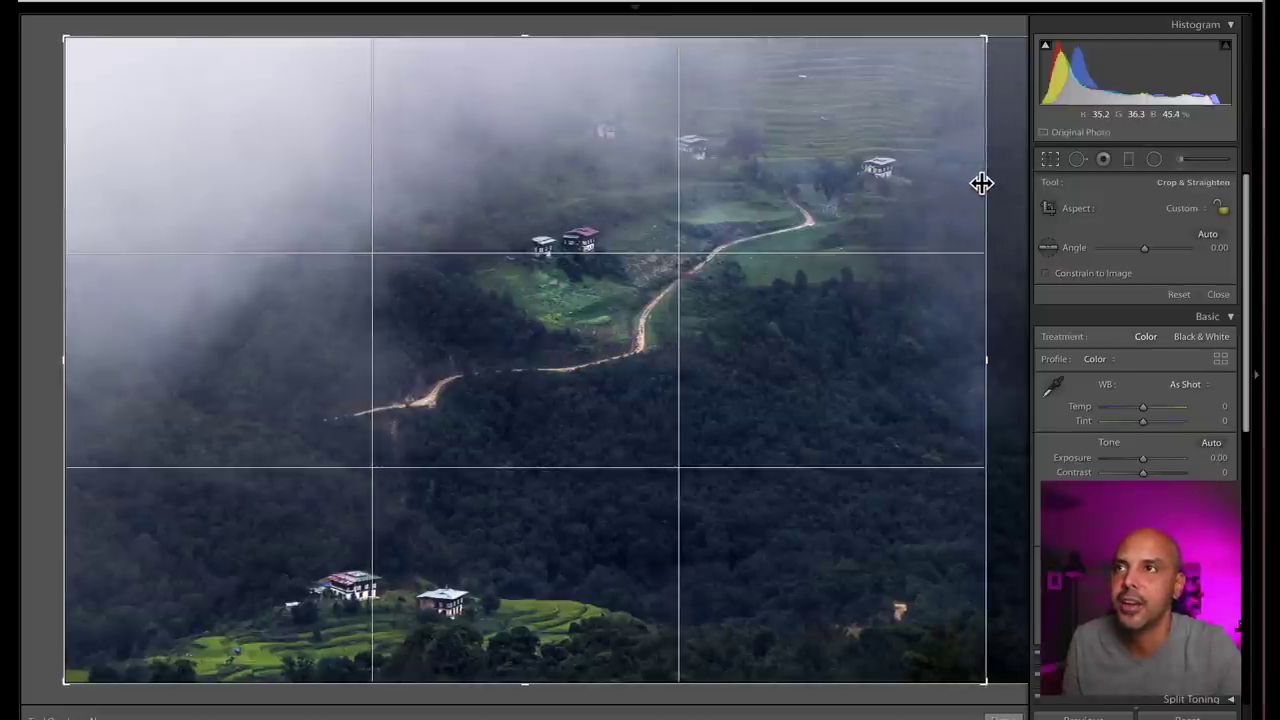
key(Return)
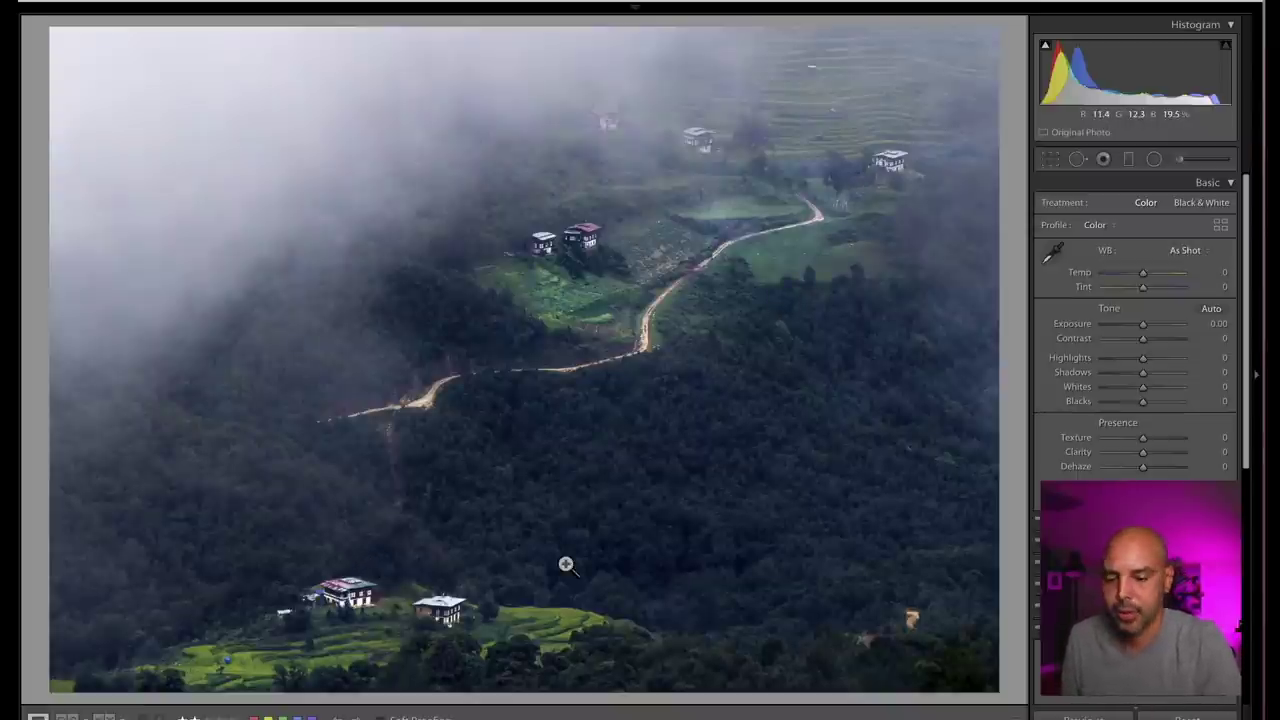
Go on to the portrait of the older woman in white and crop out part of the background above her head
key(Right)
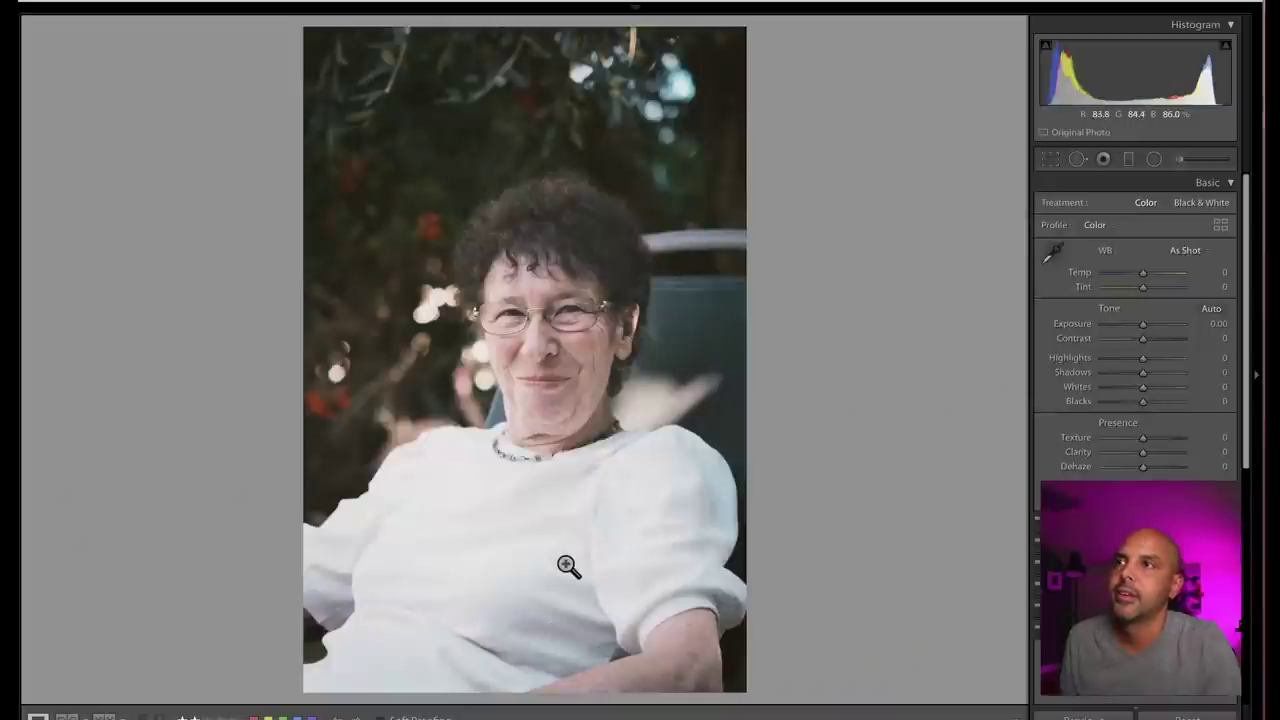
click(1050, 160)
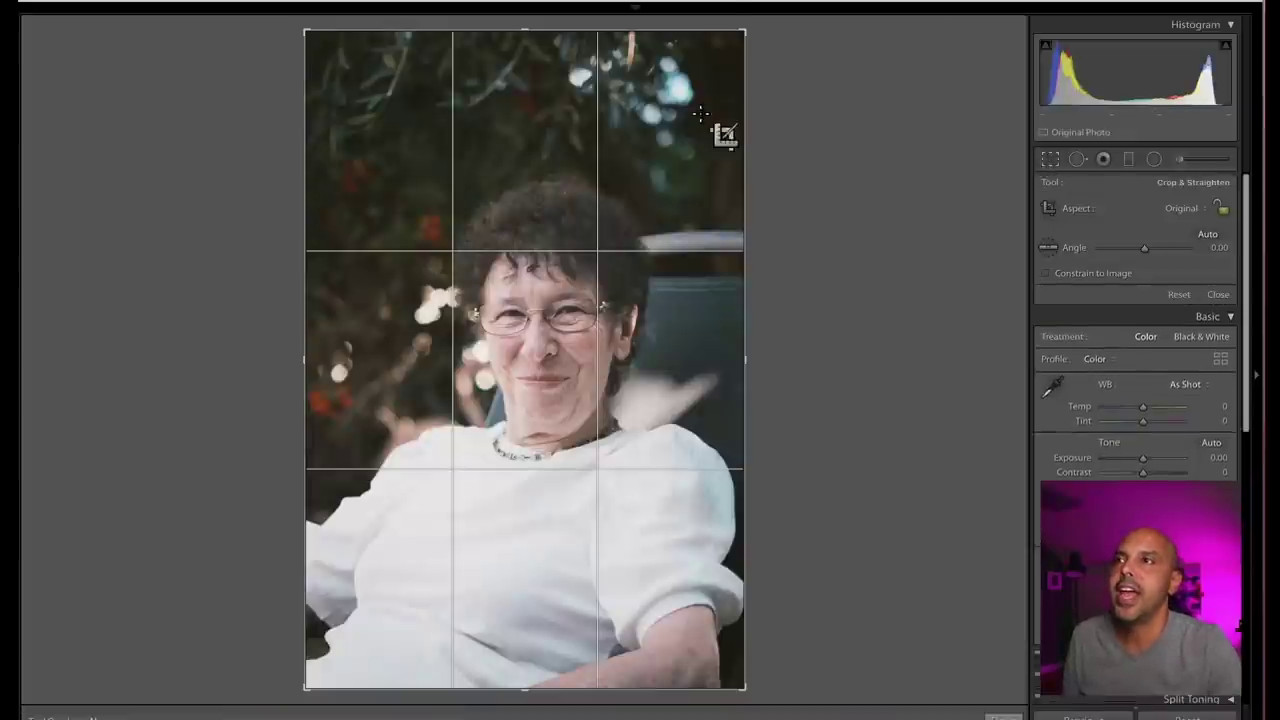
drag(643, 32, 644, 61)
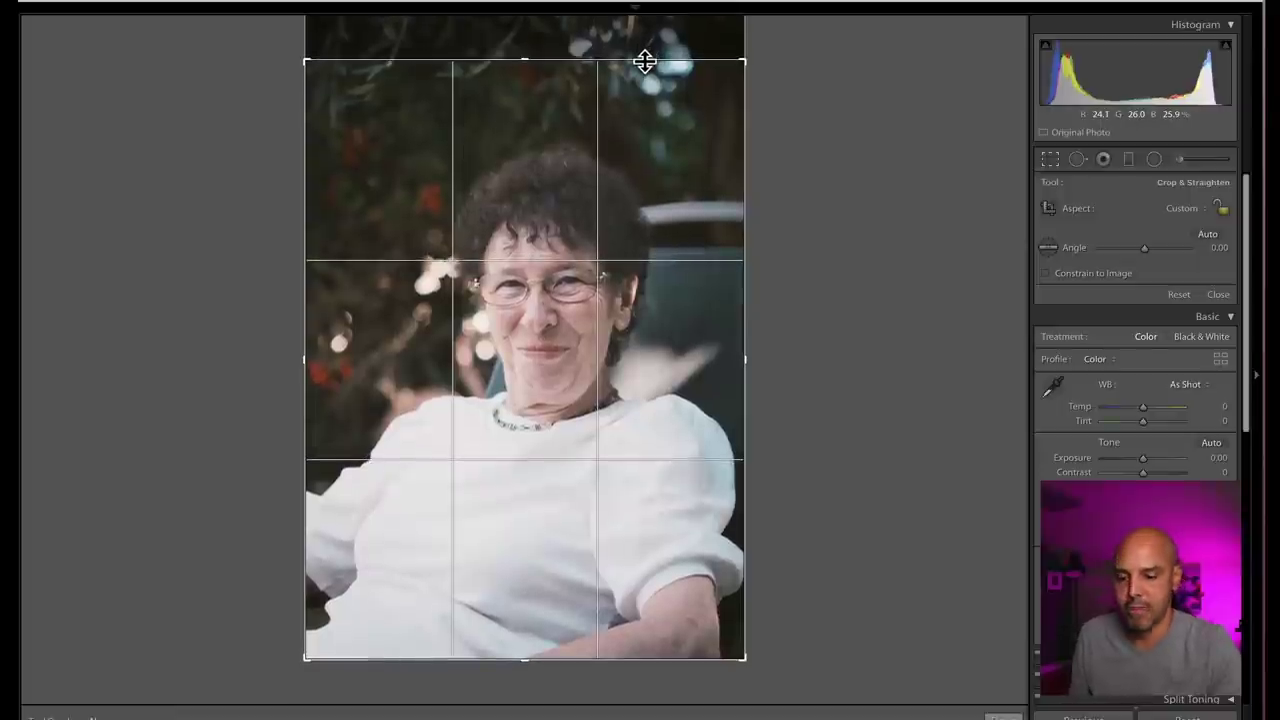
key(Return)
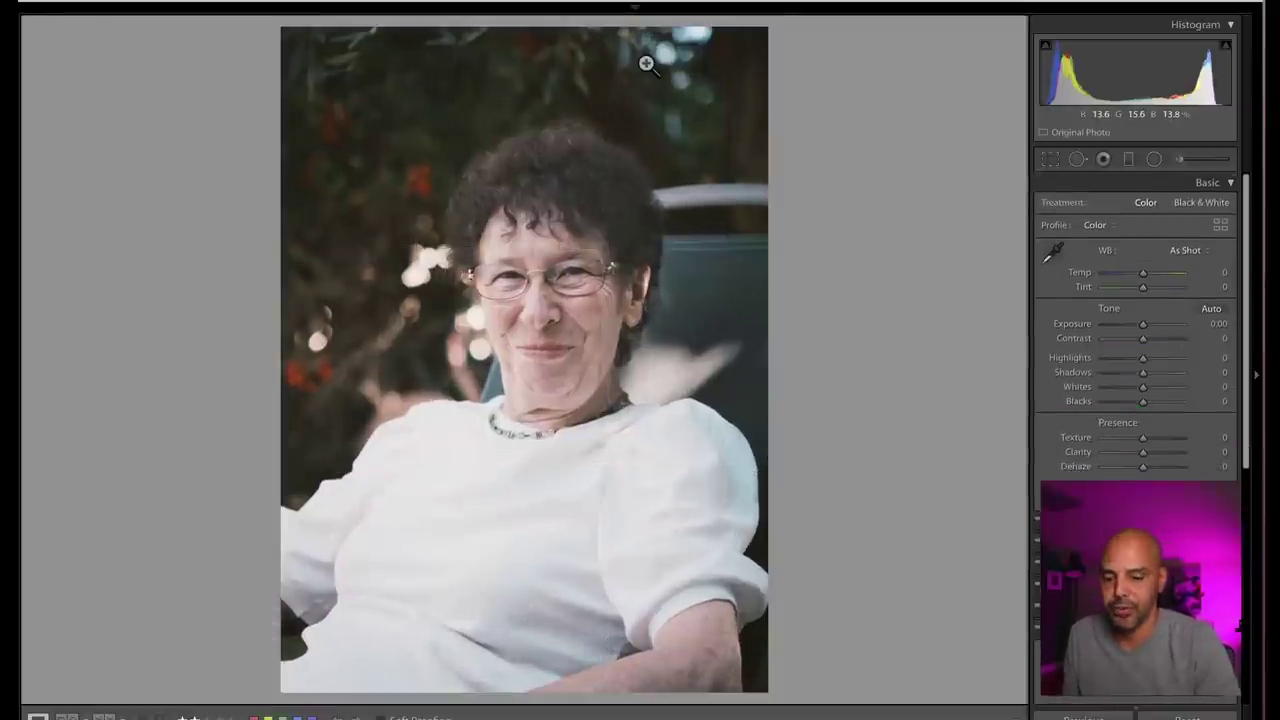
Go on to the market street photo, rotate it slightly to straighten it, and shift the image within the crop
key(Right)
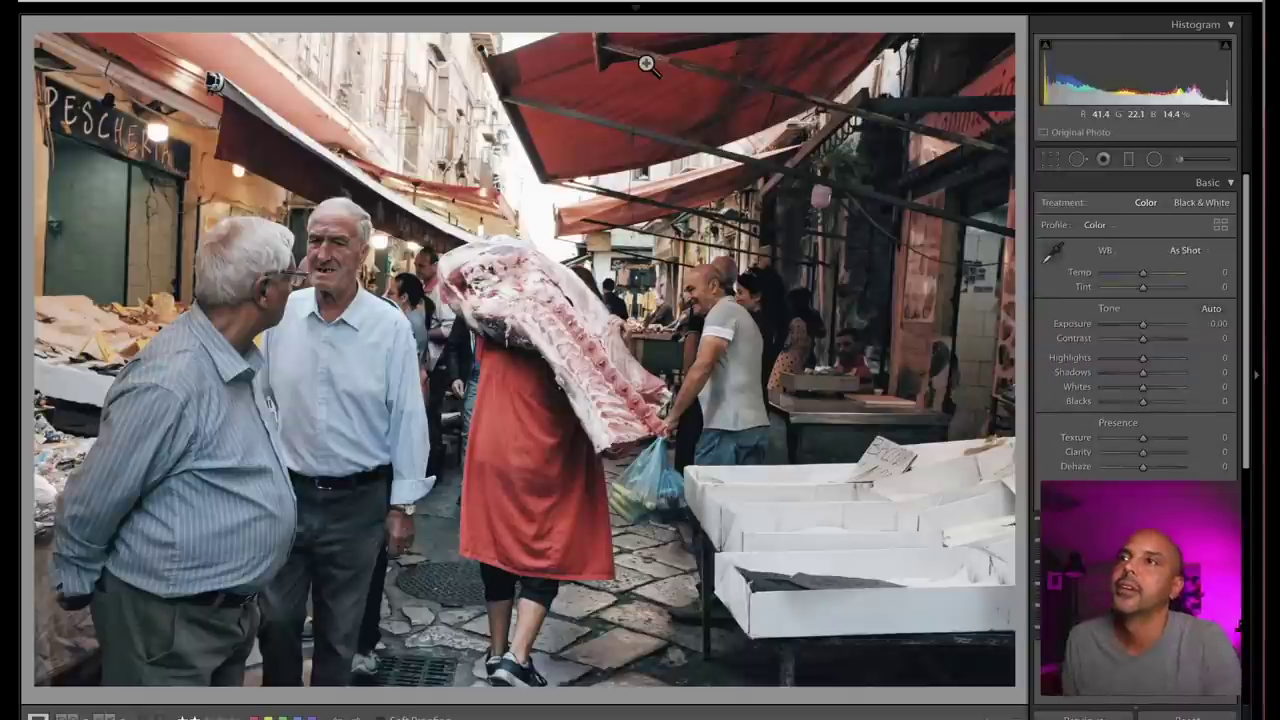
click(1050, 159)
drag(1012, 178, 1018, 169)
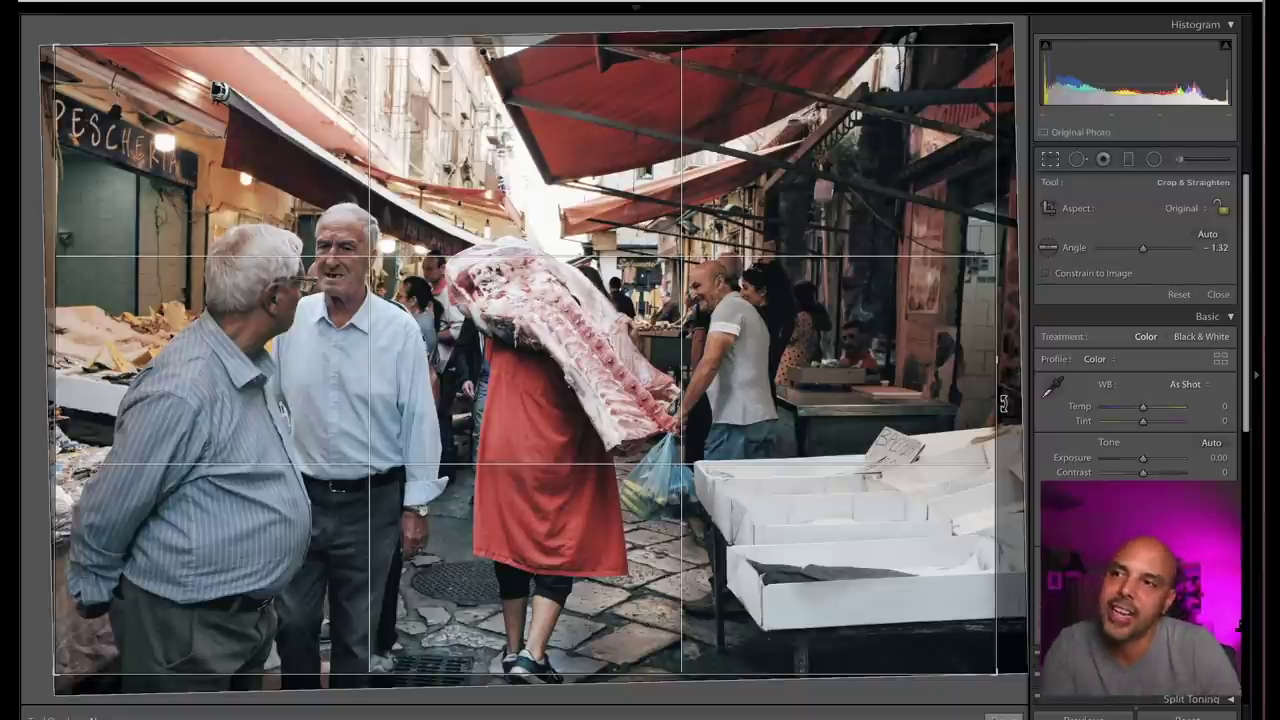
drag(1008, 410, 1008, 412)
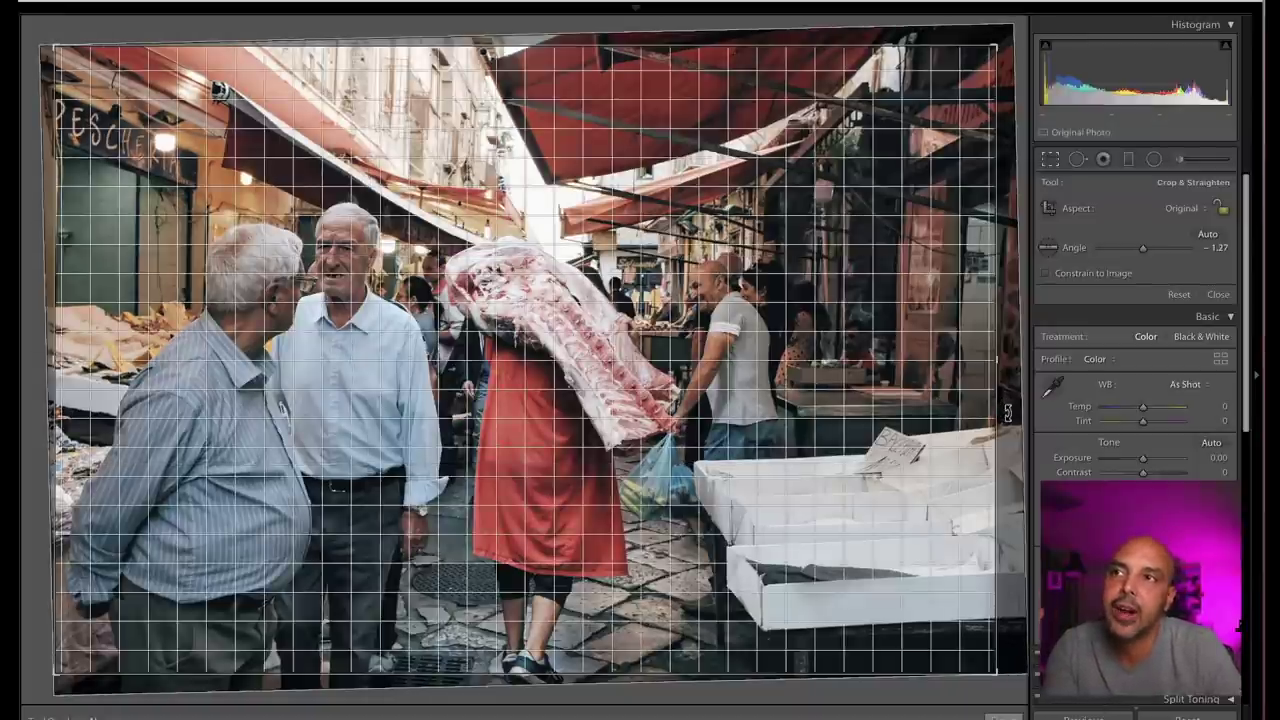
drag(1008, 412, 1009, 420)
right_click(735, 362)
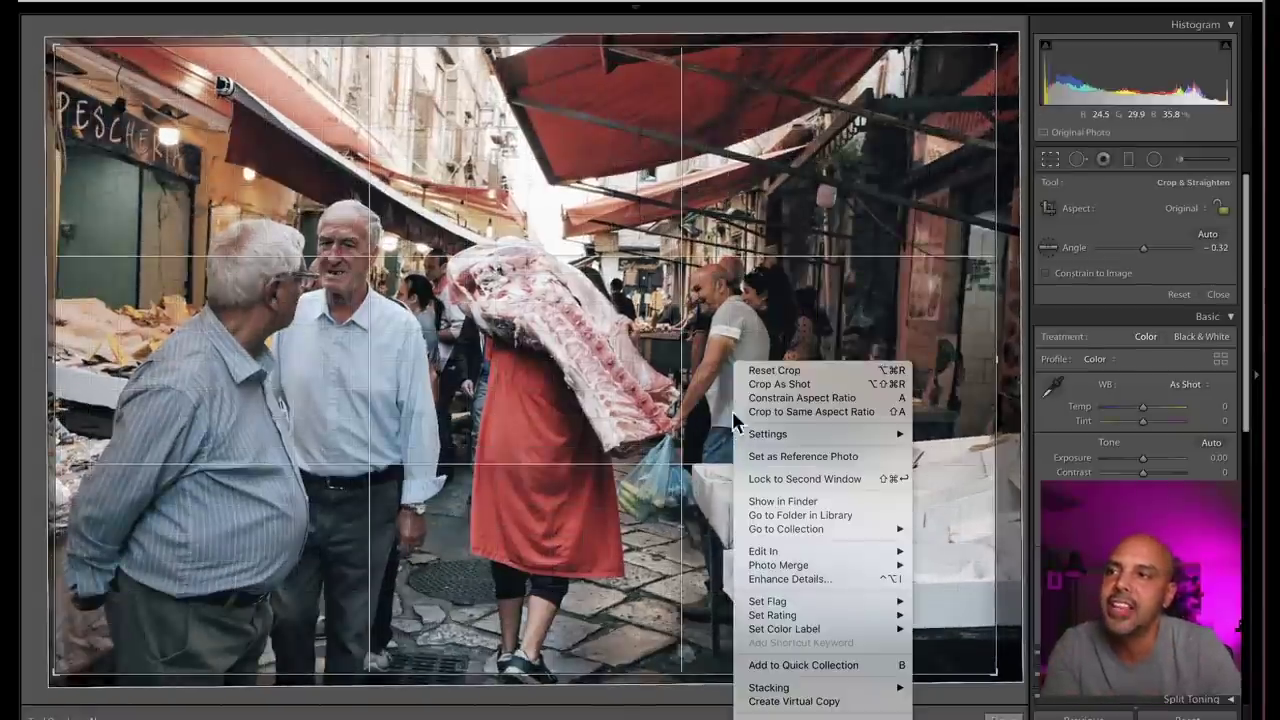
click(678, 352)
drag(590, 396, 586, 386)
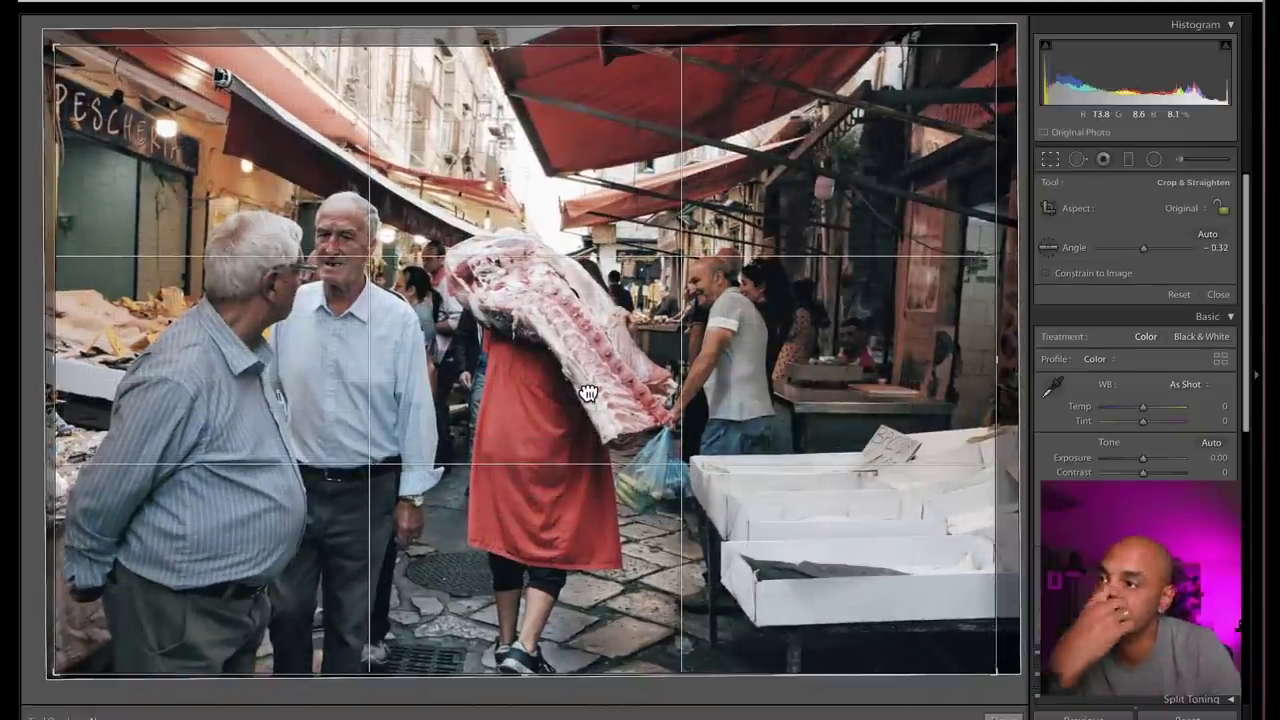
drag(999, 440, 1000, 436)
key(Return)
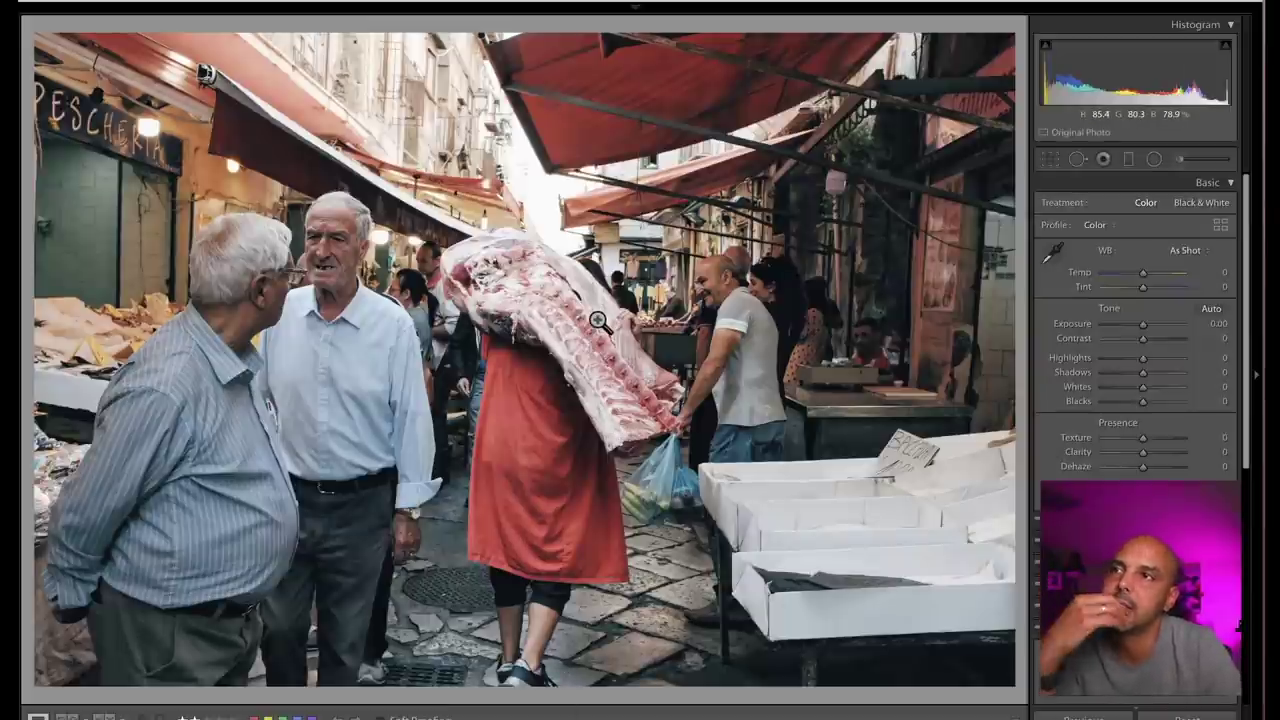
Examine the background figures behind the meat carrier up close in the market photo and return to the full view
click(665, 302)
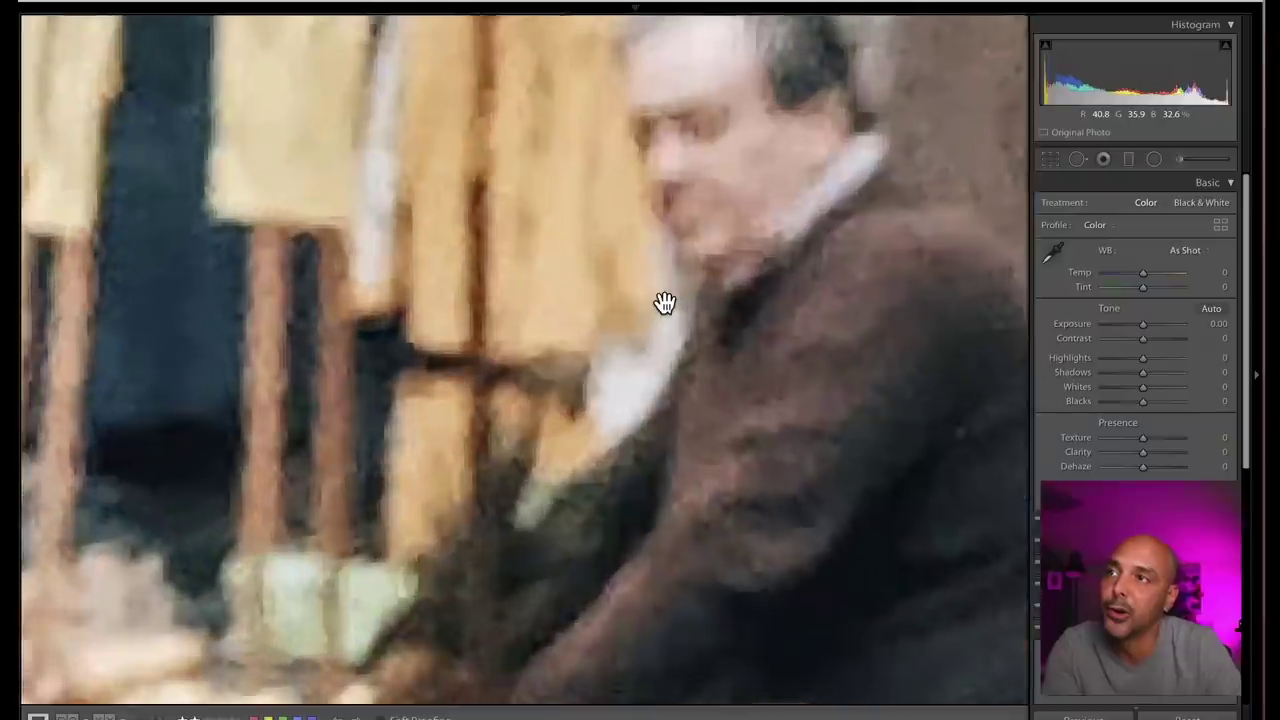
click(688, 300)
click(688, 300)
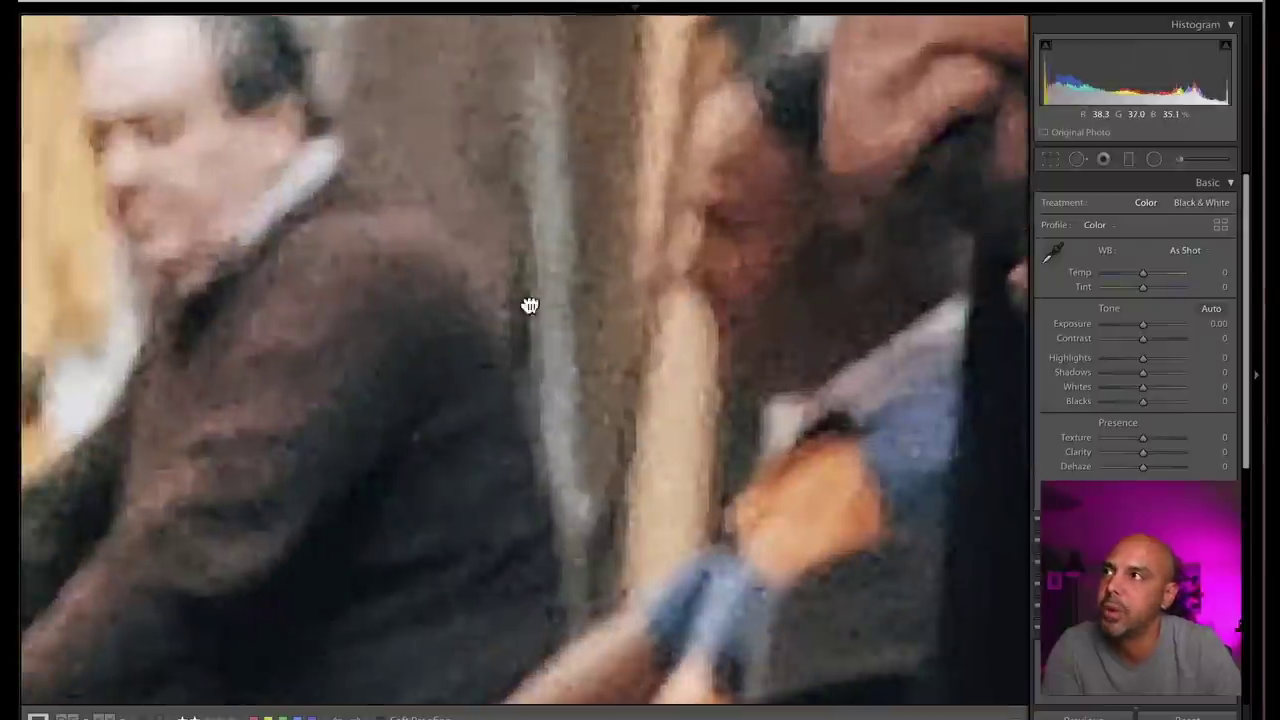
drag(529, 303, 851, 420)
click(672, 403)
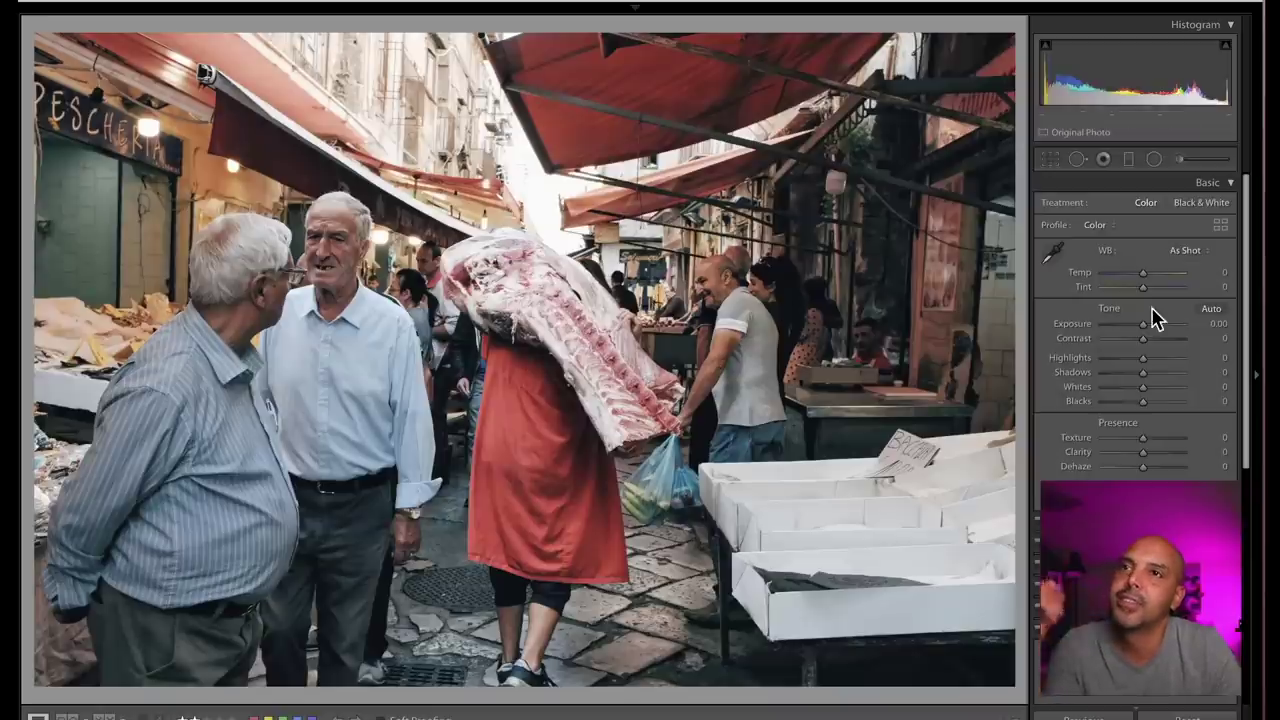
Try the market photo in black and white with Clarity at +100, and reset all its adjustments
click(1203, 203)
drag(1143, 451, 1205, 462)
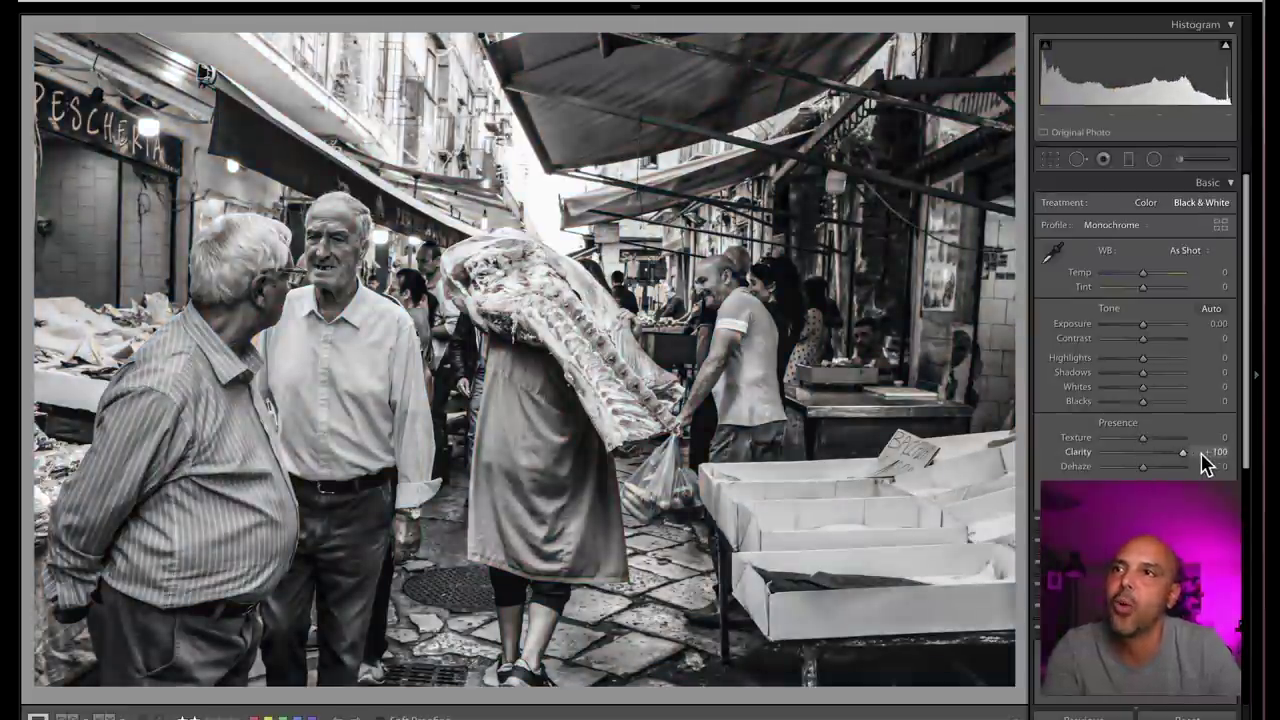
click(1186, 716)
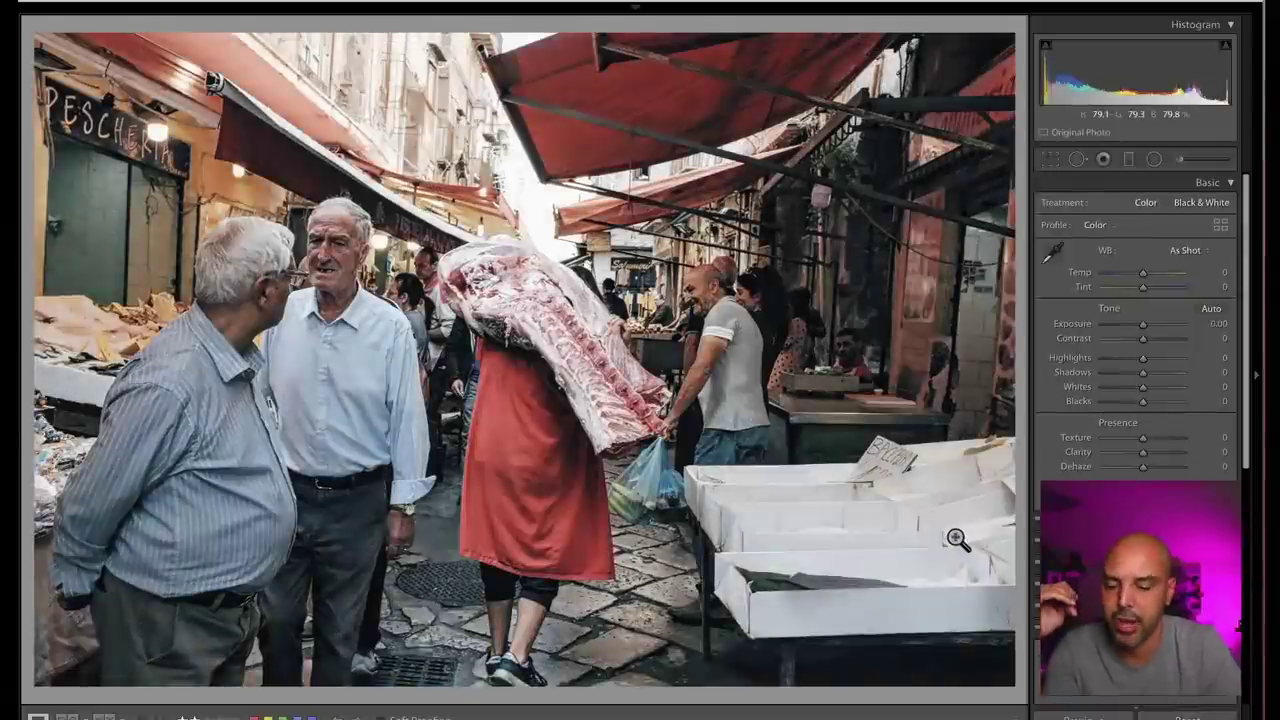
Go on to the silhouette photo of two children, try a 1 x 1 crop that keeps the ground, and undo it
key(Right)
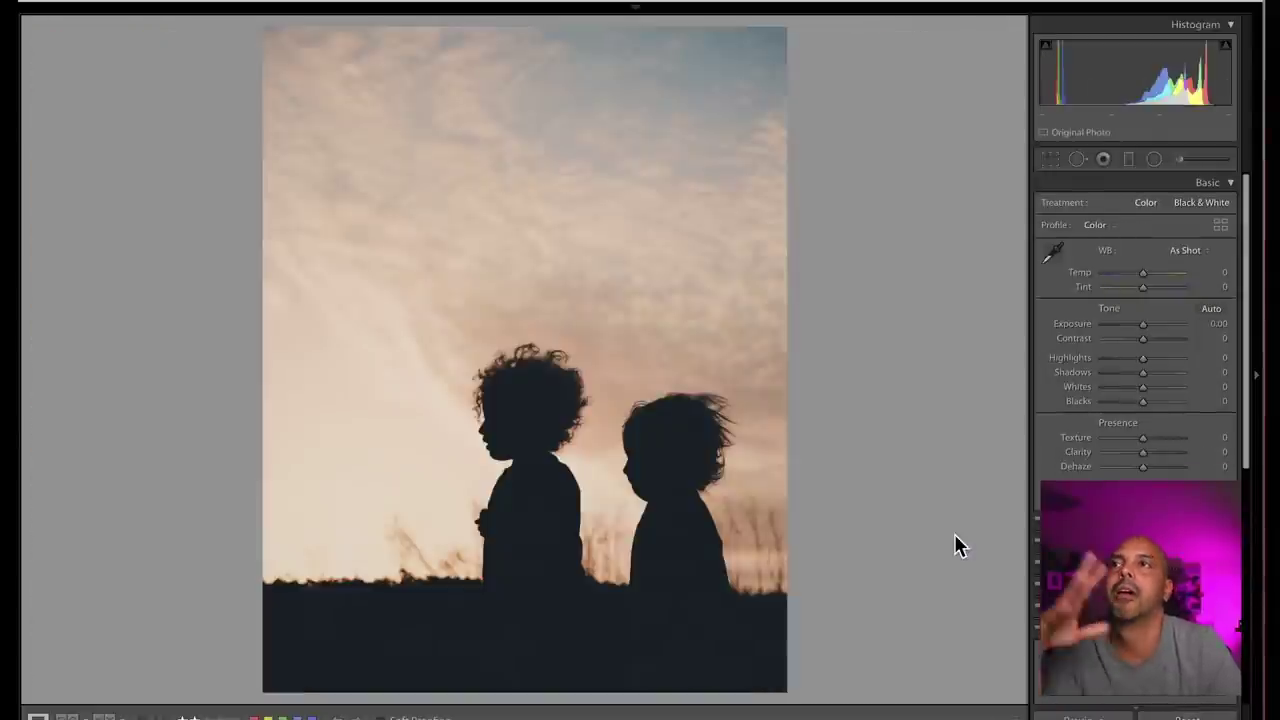
click(1051, 160)
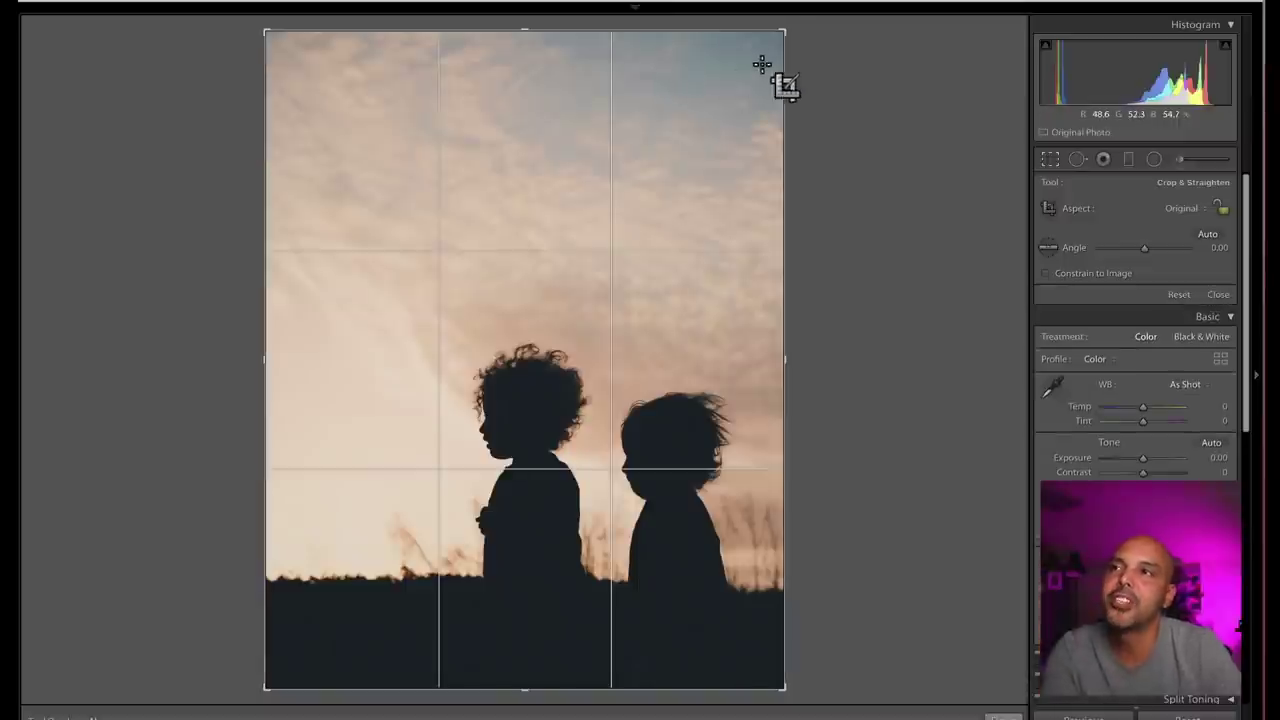
click(1181, 208)
click(1188, 240)
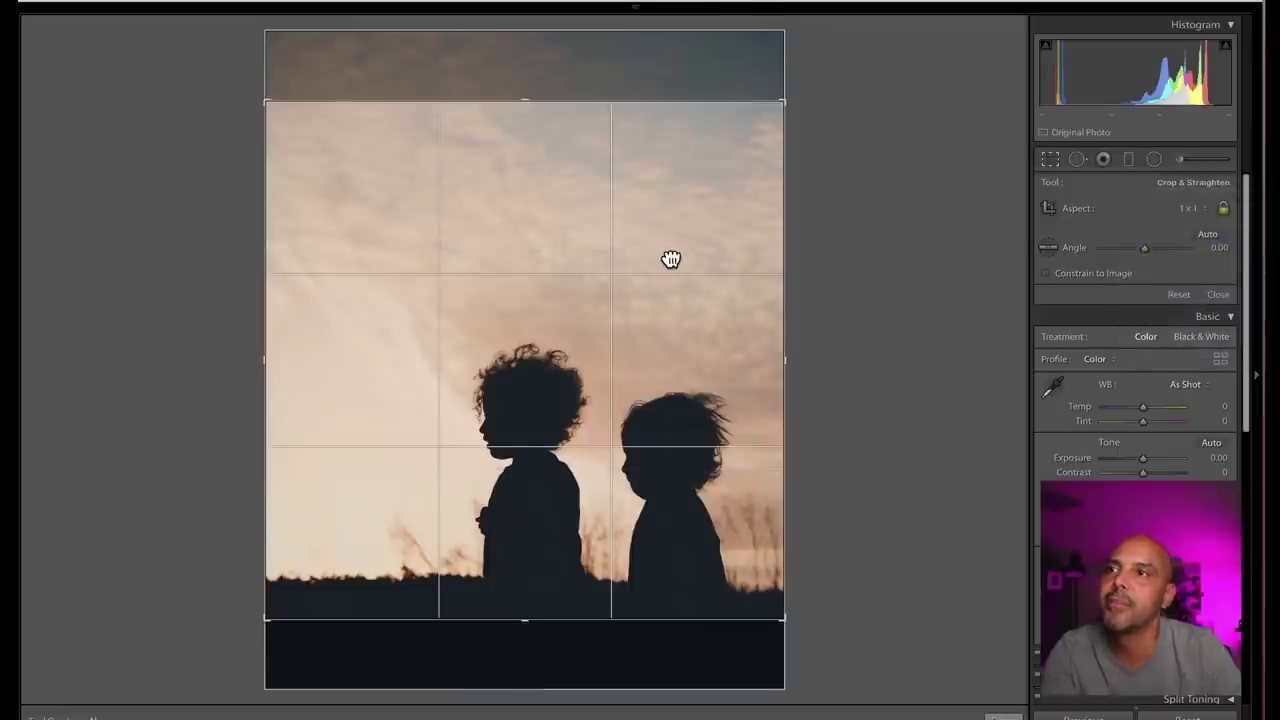
drag(671, 257, 668, 169)
key(Return)
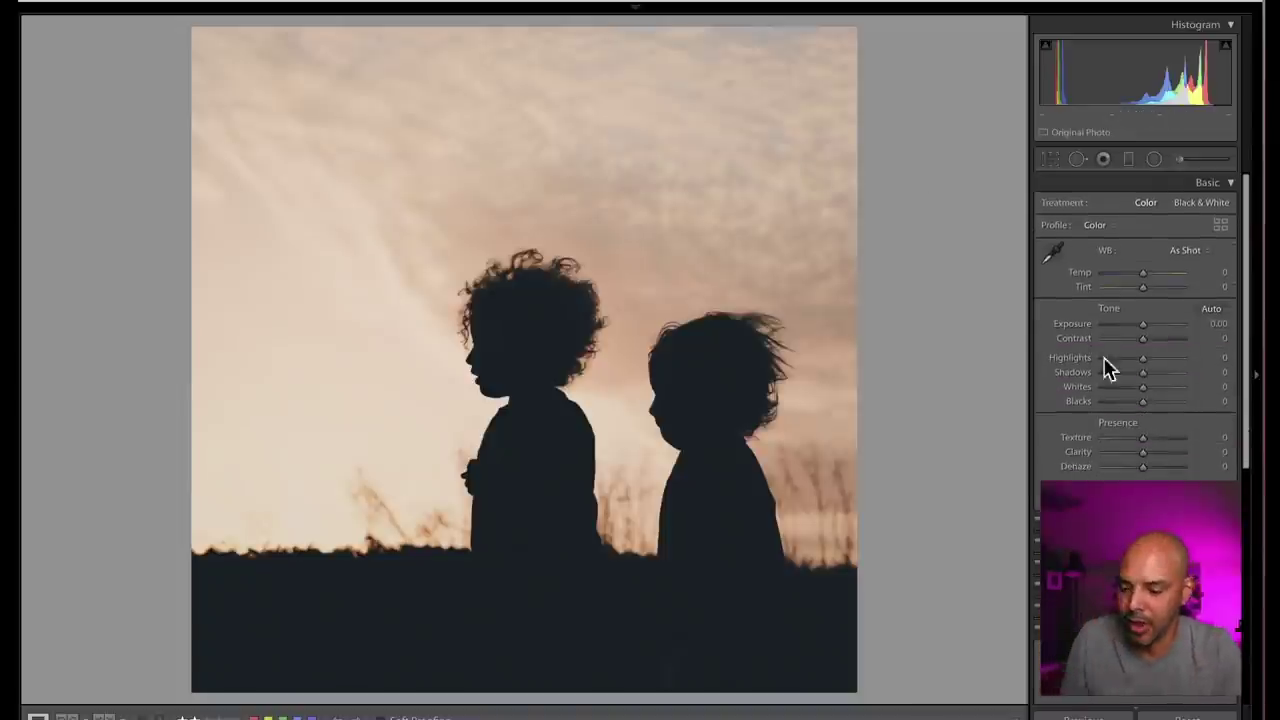
key(ctrl+z)
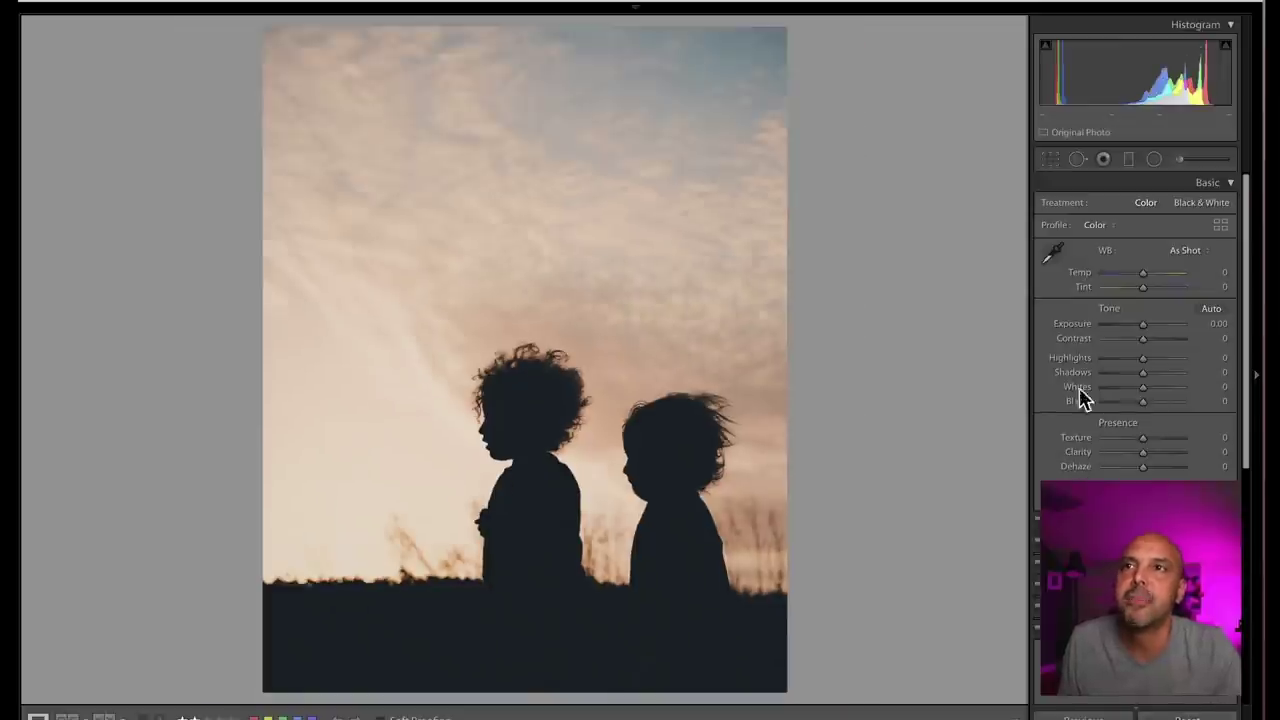
Try a horizontal crop around the two silhouetted children, cutting off most of the sky and some foreground
click(1050, 159)
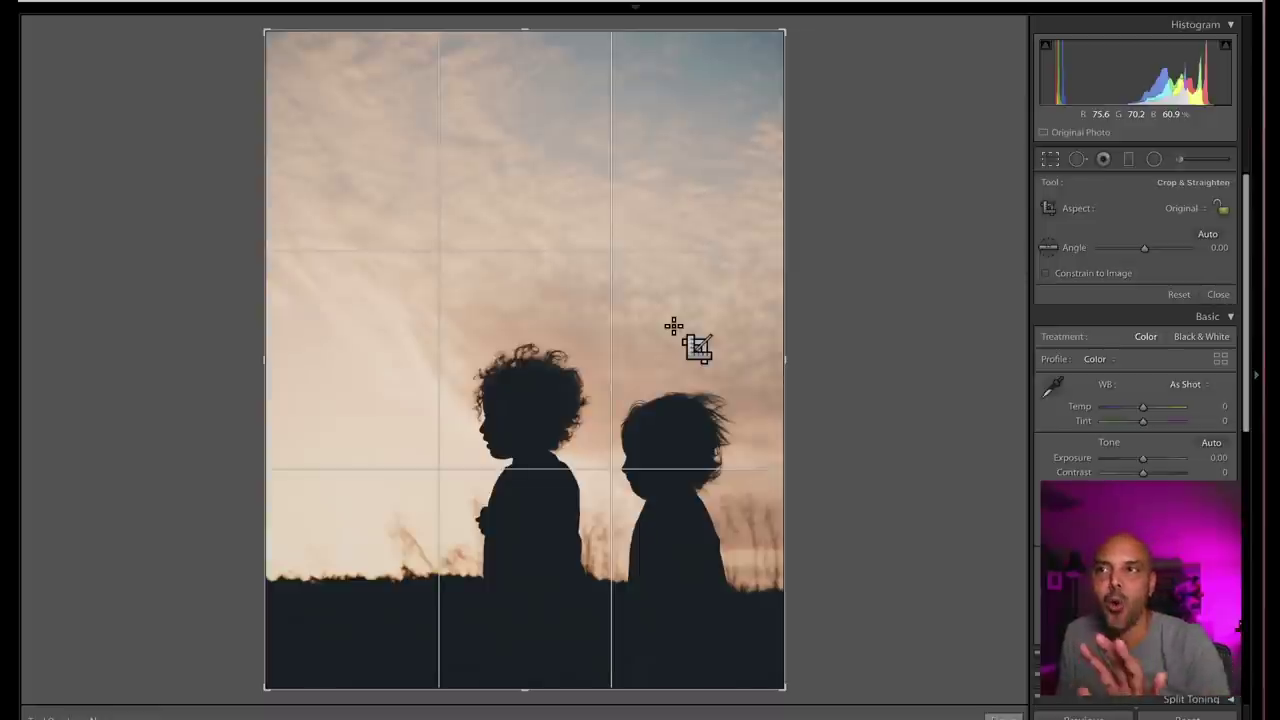
drag(783, 42, 923, 166)
drag(486, 391, 488, 436)
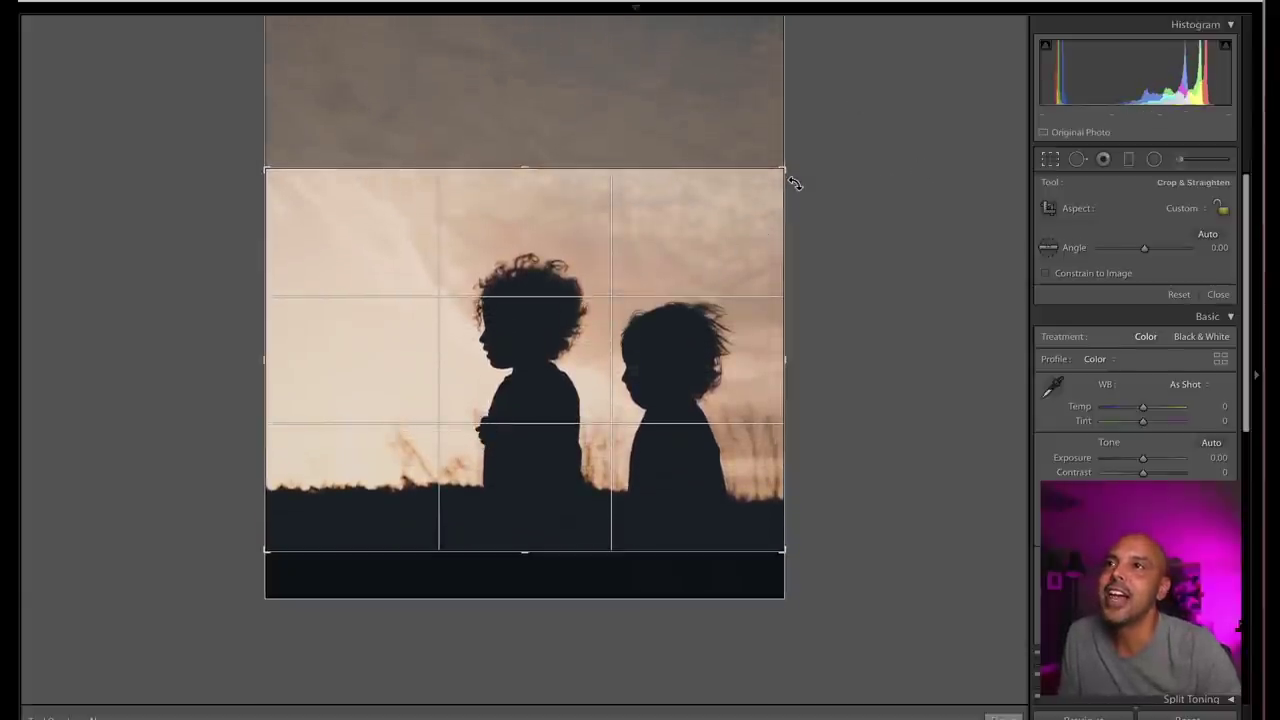
drag(786, 166, 774, 183)
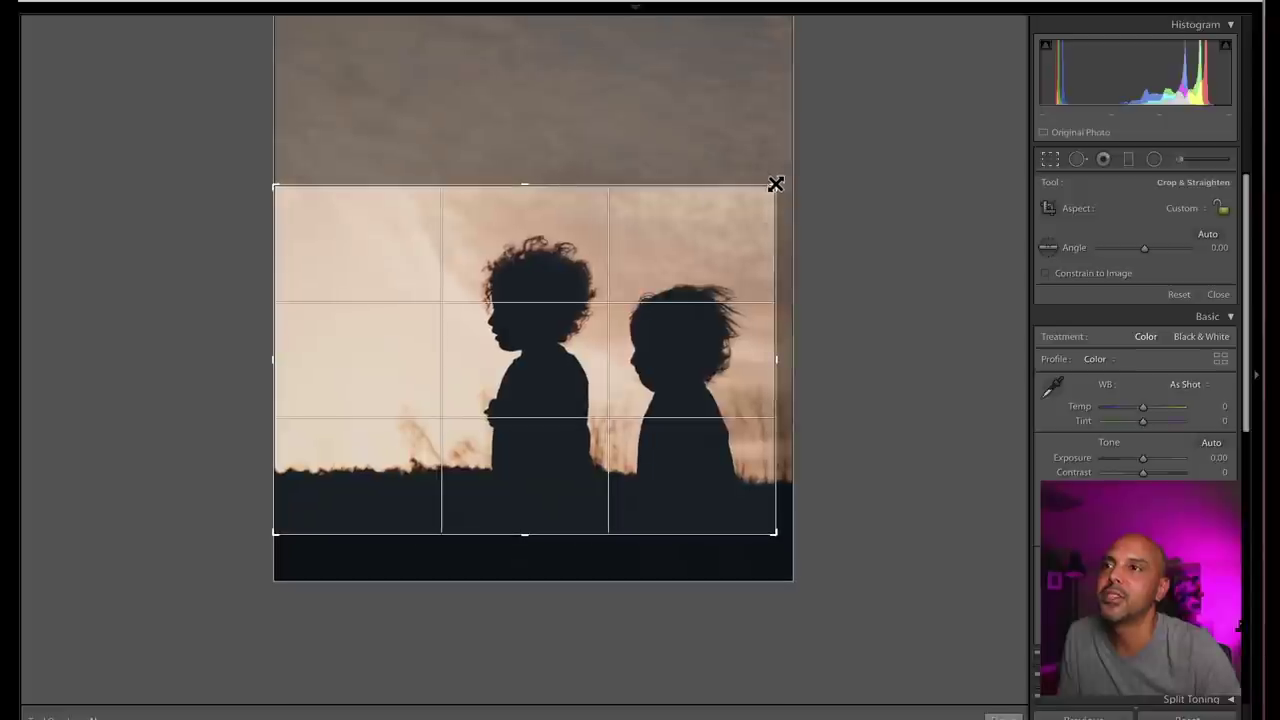
key(Return)
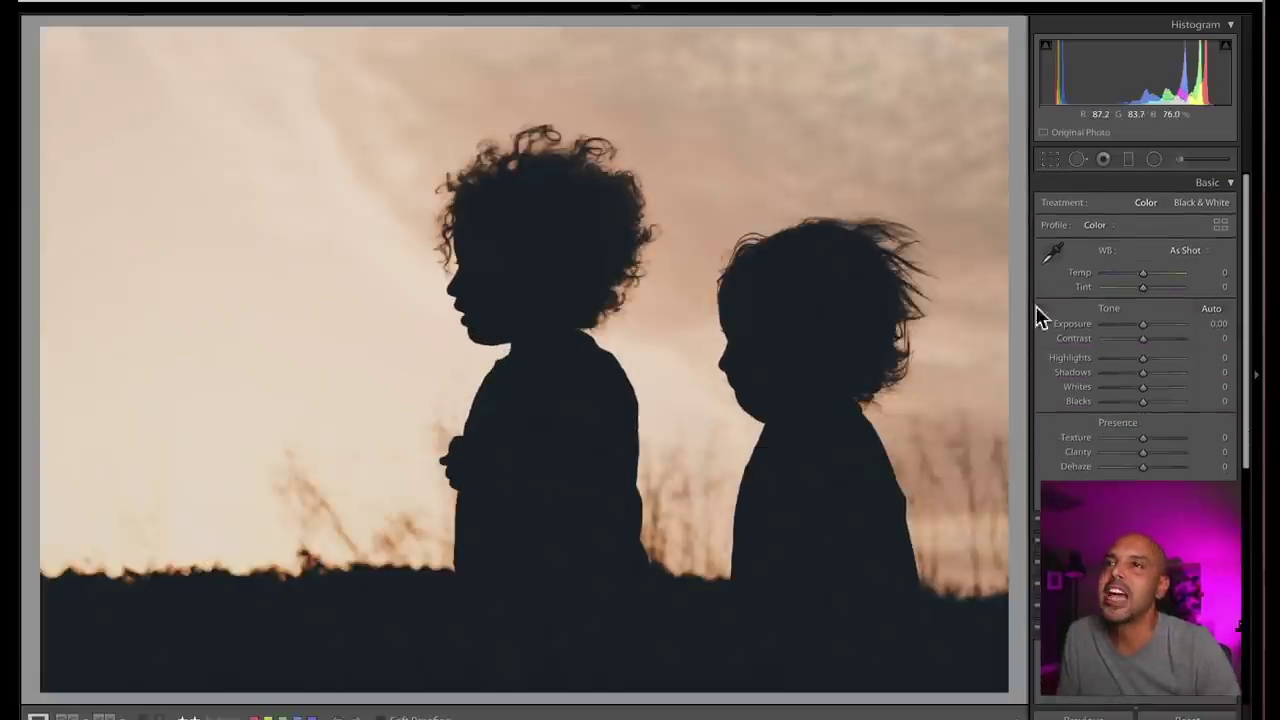
Recrop the silhouette photo to a tall, narrow vertical frame around both children, with plenty of sky above them
click(1050, 158)
drag(274, 191, 378, 52)
drag(455, 165, 569, 214)
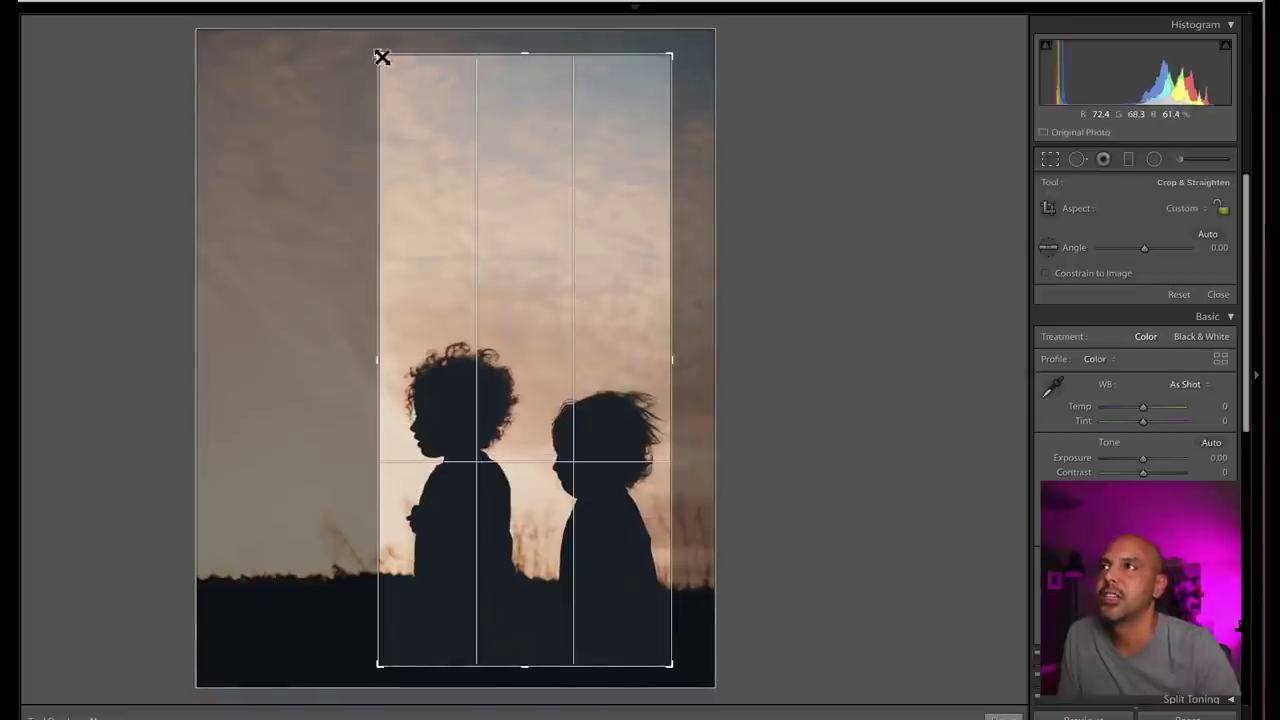
drag(380, 54, 368, 46)
drag(508, 100, 494, 89)
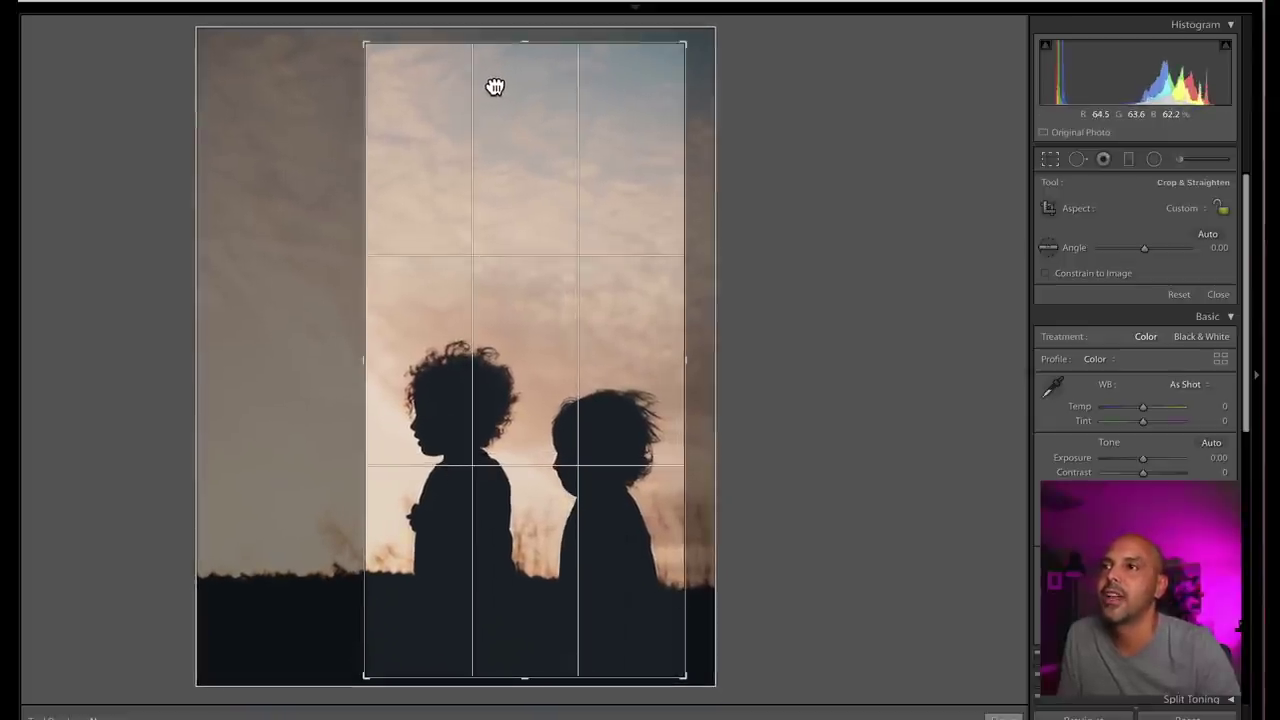
key(Return)
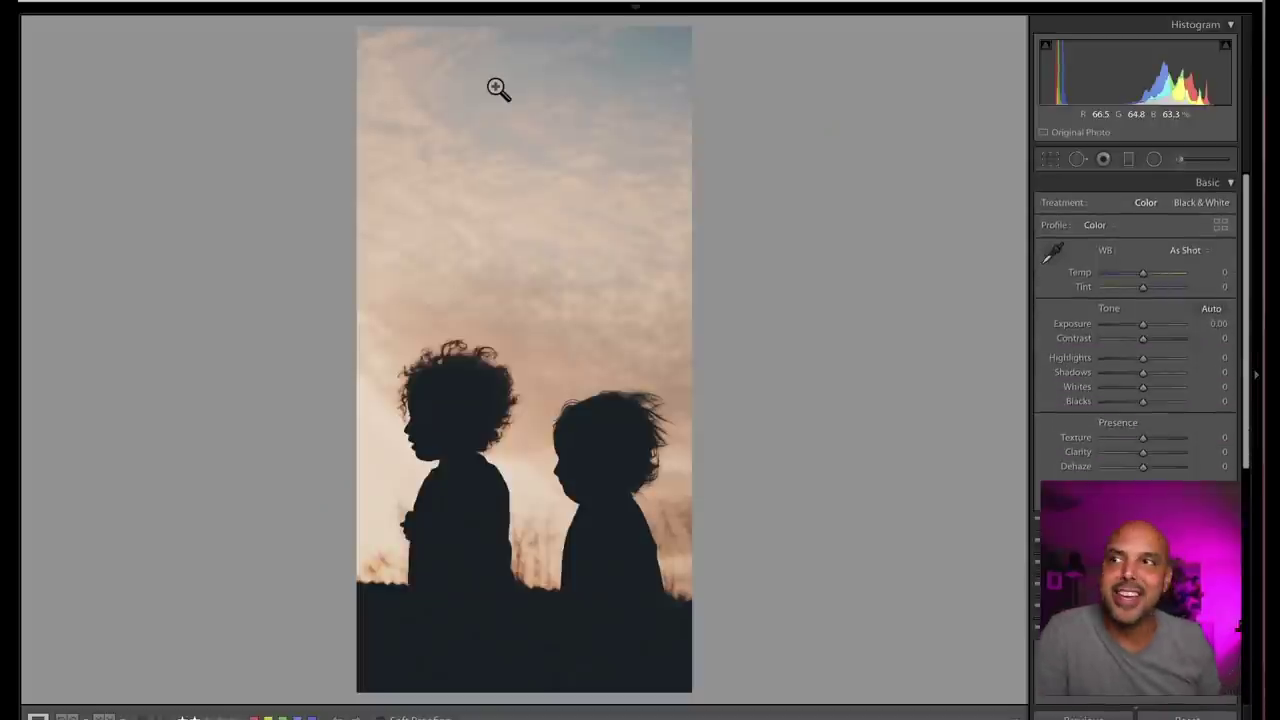